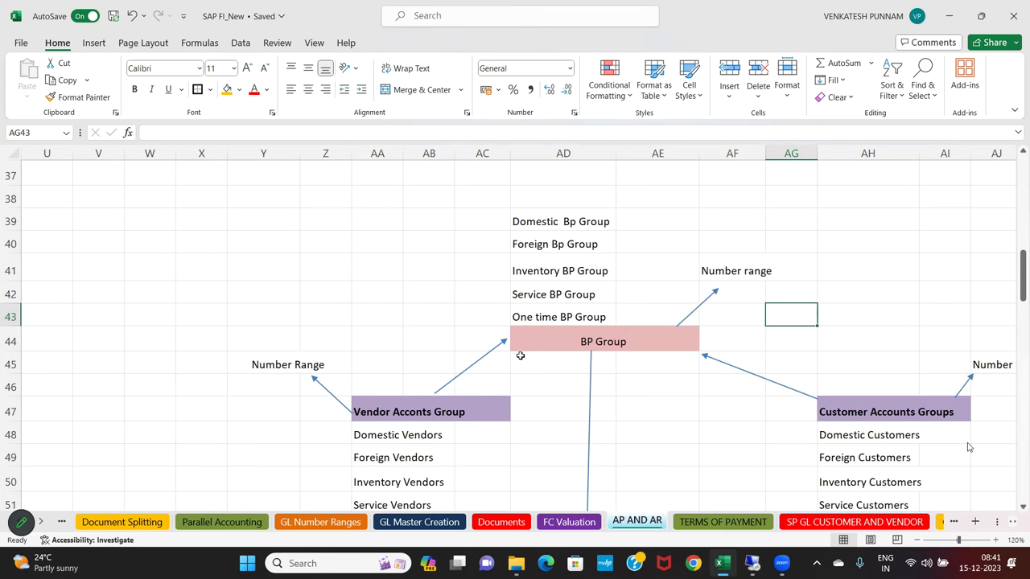
# Review the vendor accounts groups, their number range and their link to the BP Group in the flow diagram
pyautogui.scroll(-1, 649, 392)
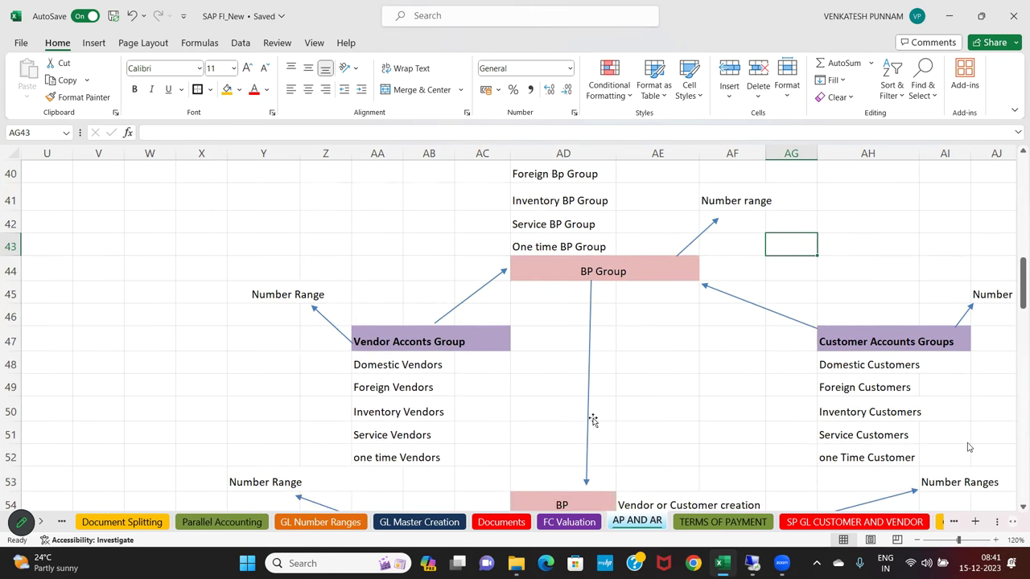
pyautogui.moveTo(391, 342); pyautogui.dragTo(497, 439)
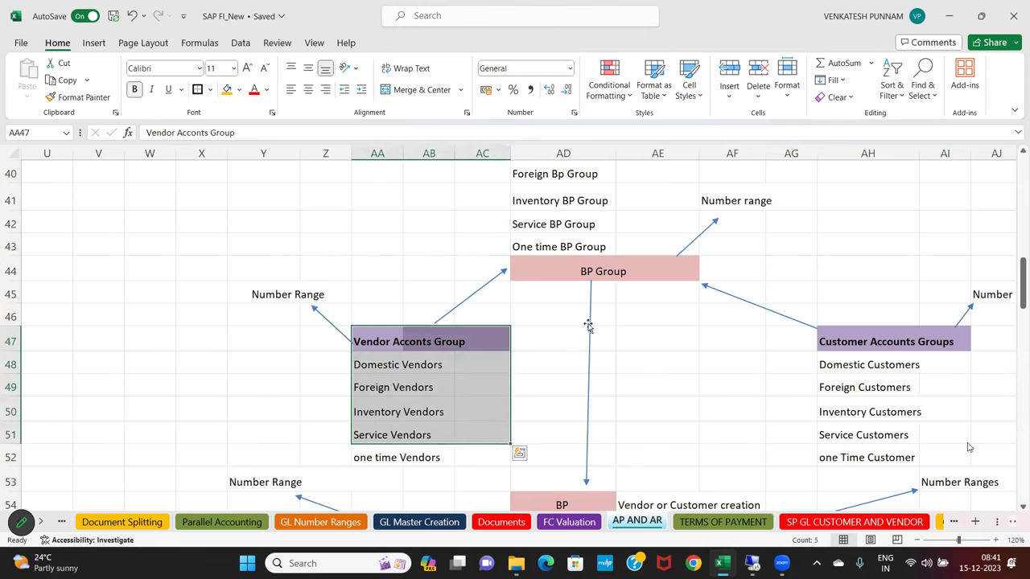
pyautogui.click(293, 295)
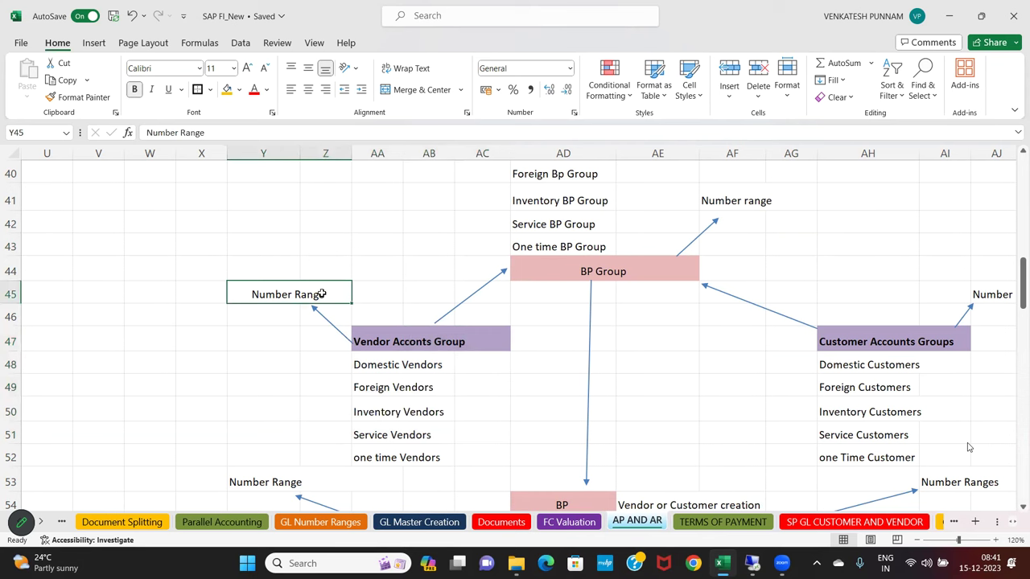
pyautogui.click(388, 350)
pyautogui.click(278, 295)
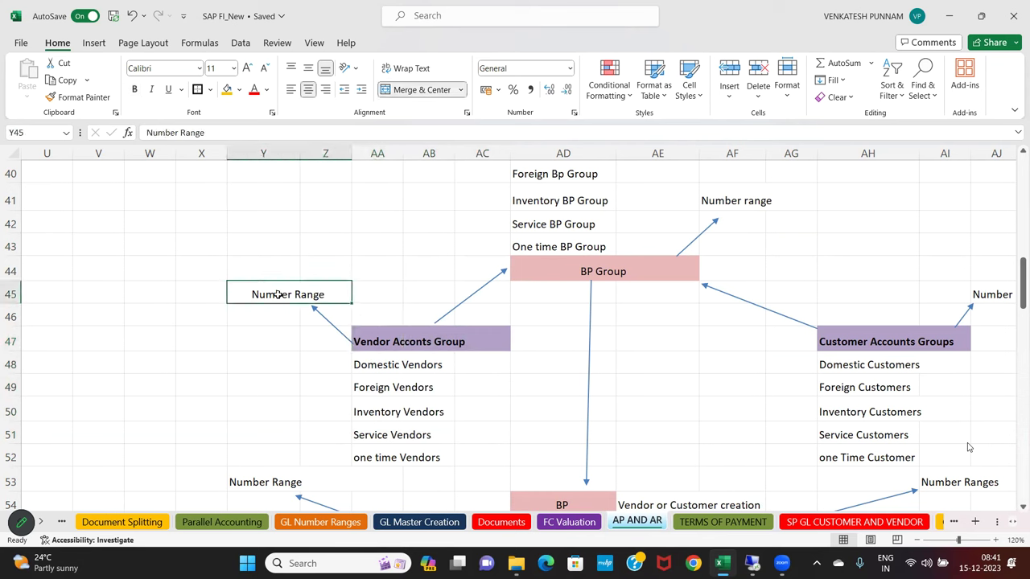
pyautogui.scroll(1, 414, 365)
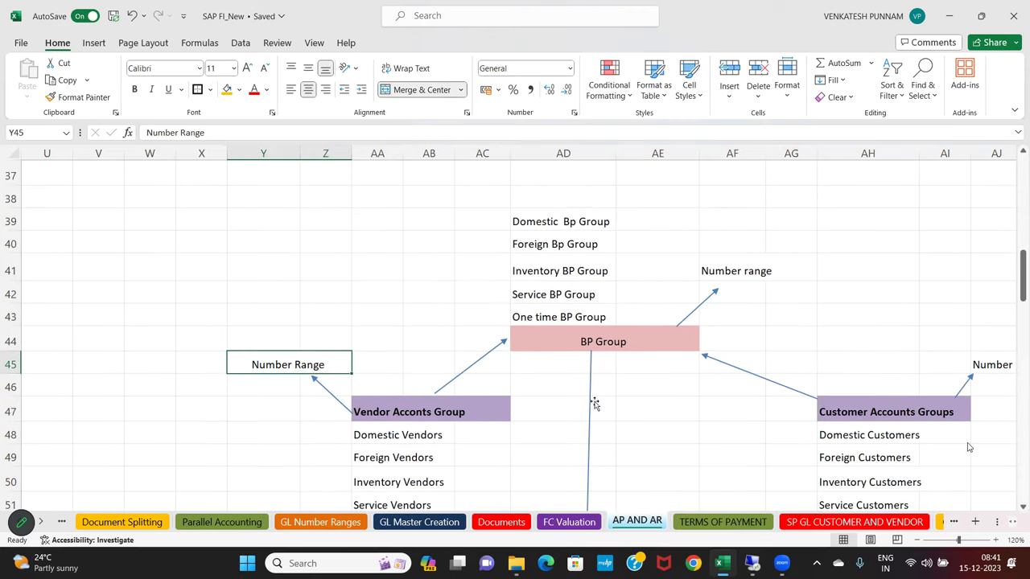
pyautogui.click(559, 344)
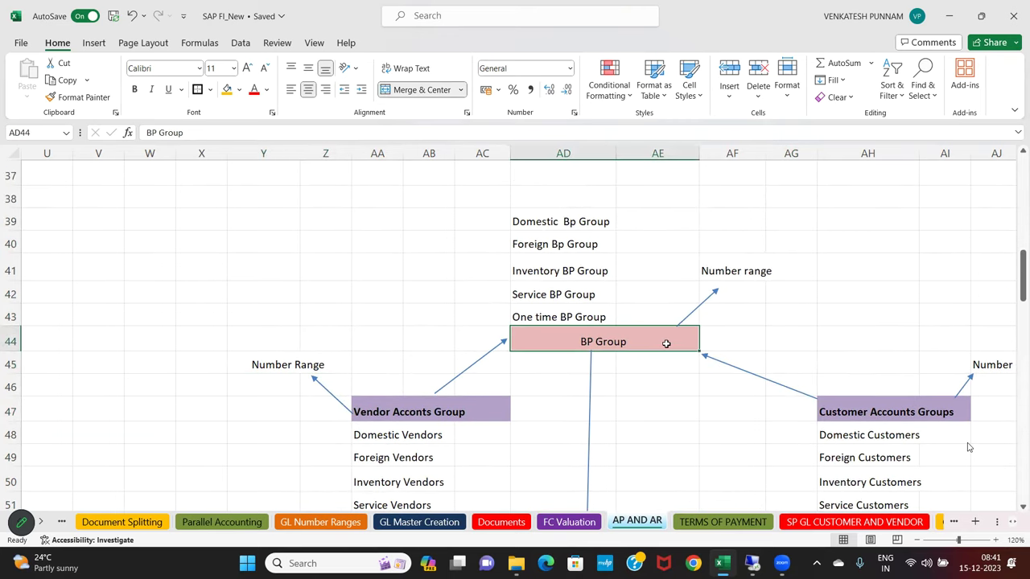
pyautogui.click(721, 273)
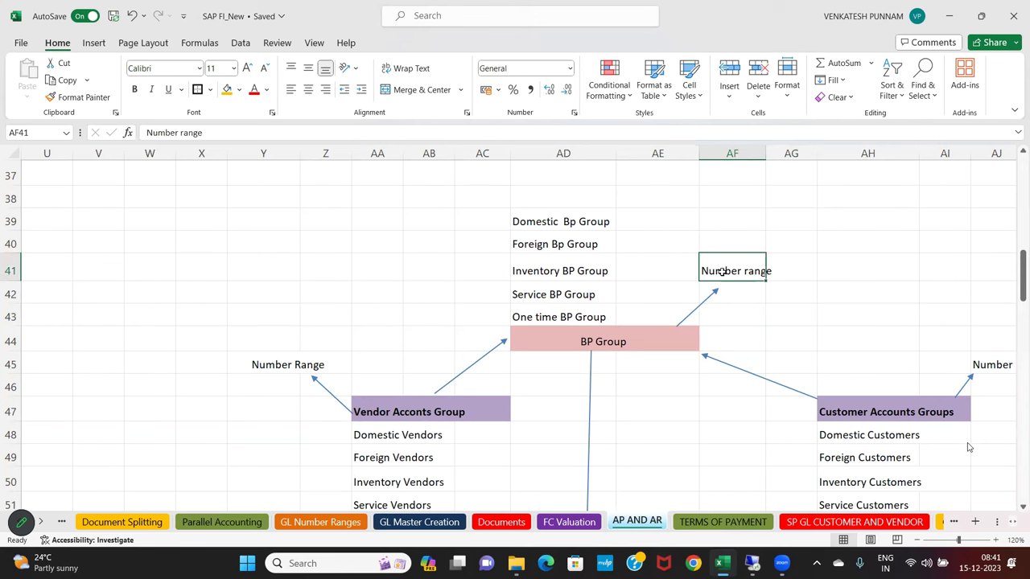
pyautogui.click(420, 414)
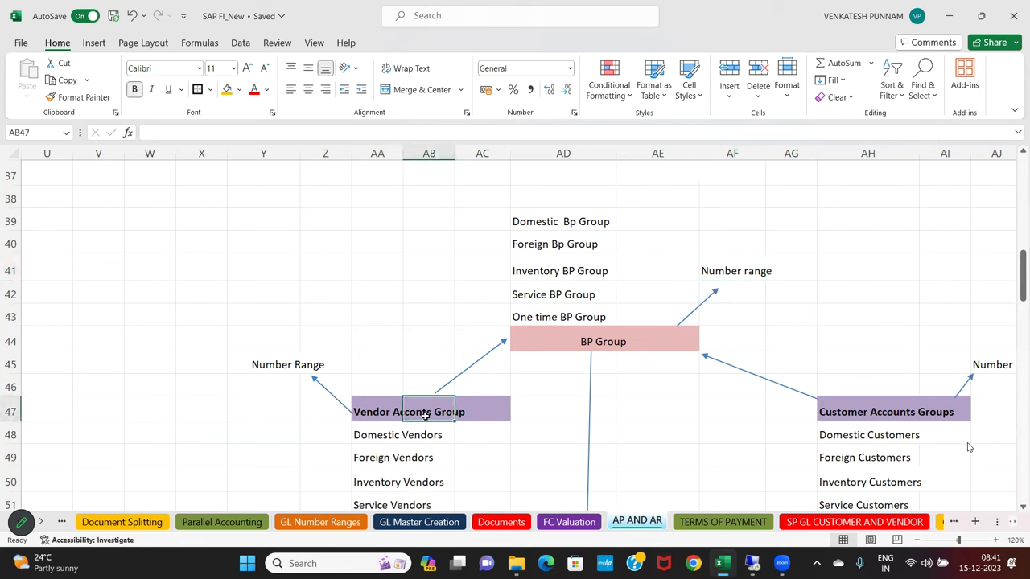
pyautogui.click(595, 341)
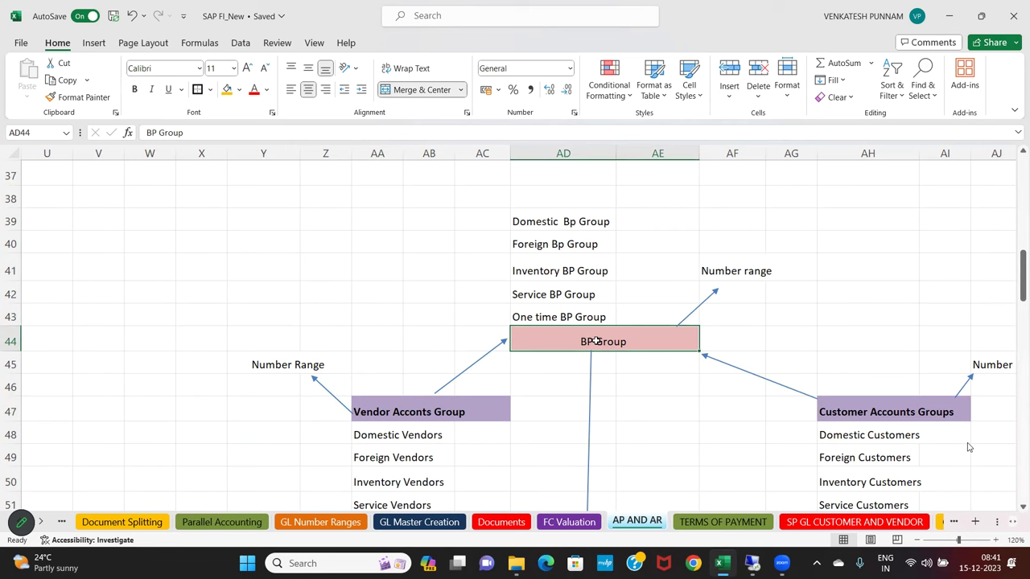
# Trace the vendor flow from BP and document types KA, KR, KG and KZ to Document Entry Posting and Reports
pyautogui.scroll(-2, 595, 341)
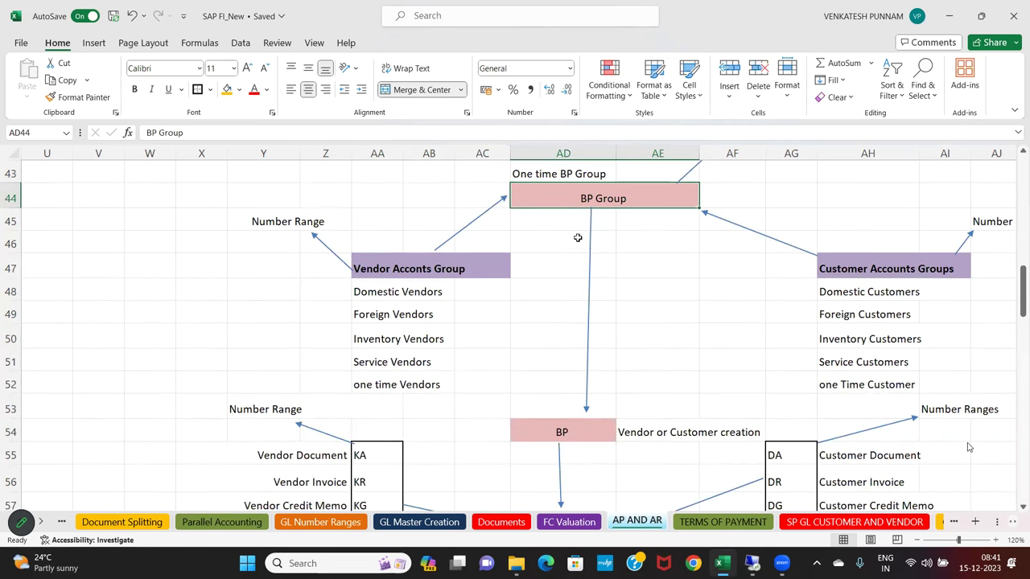
pyautogui.click(570, 435)
pyautogui.scroll(-2, 570, 434)
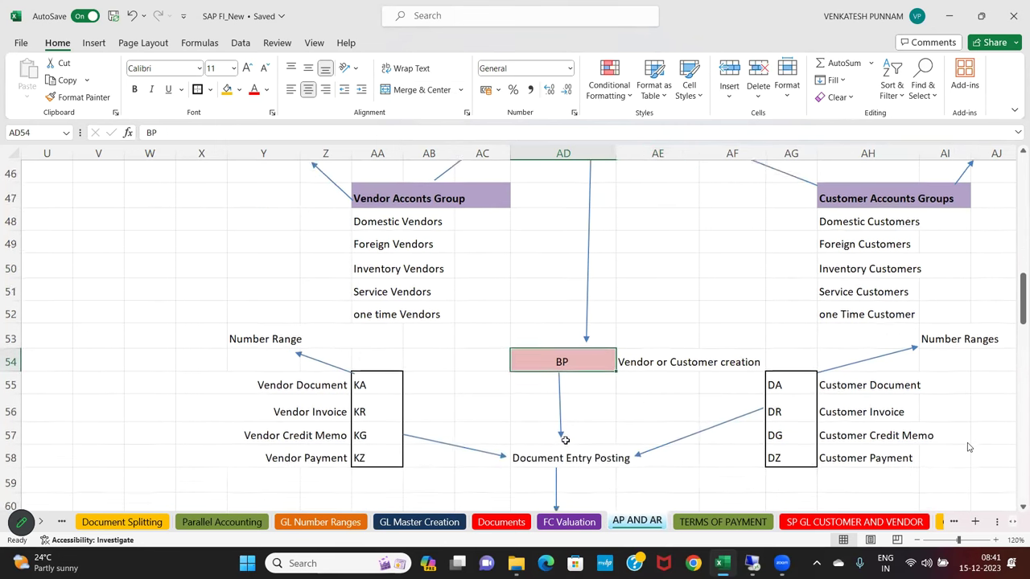
pyautogui.click(319, 276)
pyautogui.moveTo(320, 276); pyautogui.dragTo(394, 405)
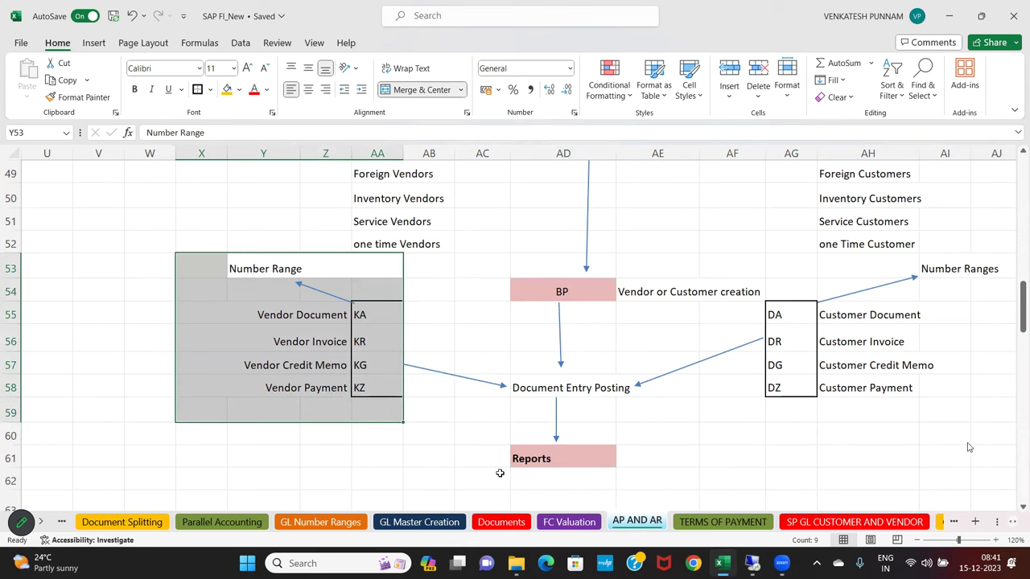
pyautogui.click(543, 395)
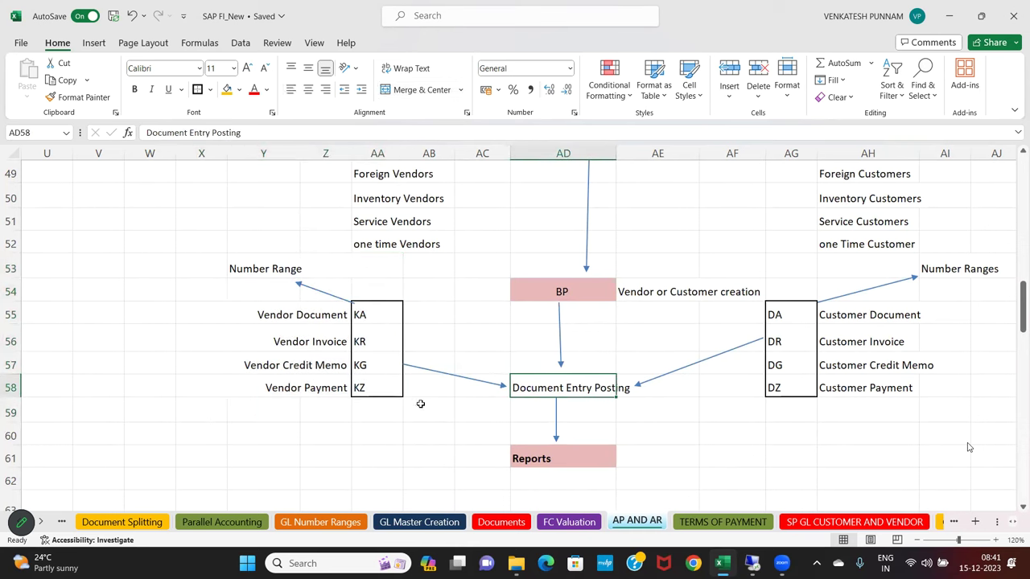
pyautogui.moveTo(455, 456); pyautogui.dragTo(655, 476)
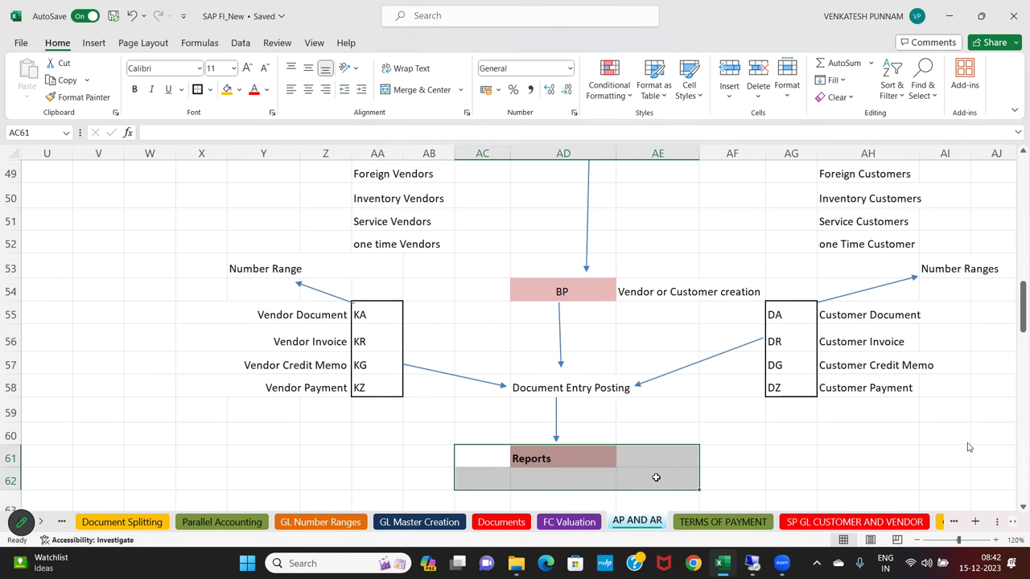
# Review the customer accounts groups, their number ranges and their link to the BP Group
pyautogui.scroll(4, 809, 414)
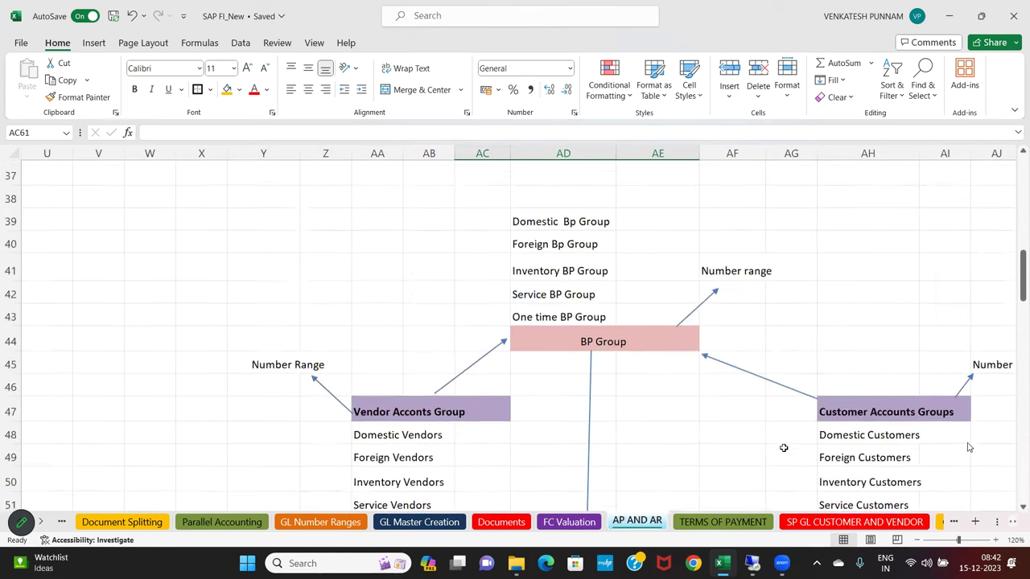
pyautogui.scroll(-1, 782, 448)
pyautogui.moveTo(861, 340); pyautogui.dragTo(937, 432)
pyautogui.click(991, 296)
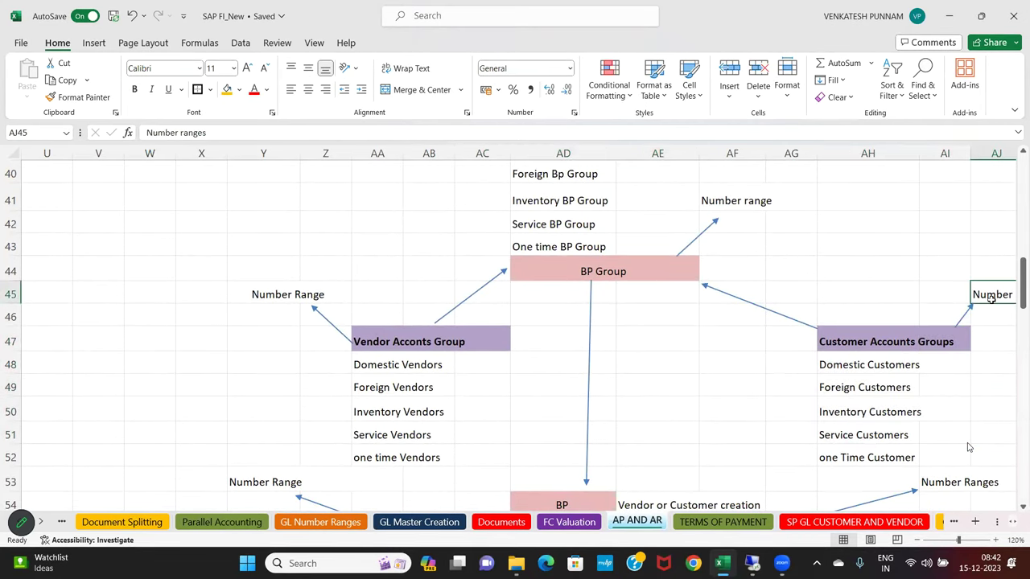
pyautogui.press('Right')
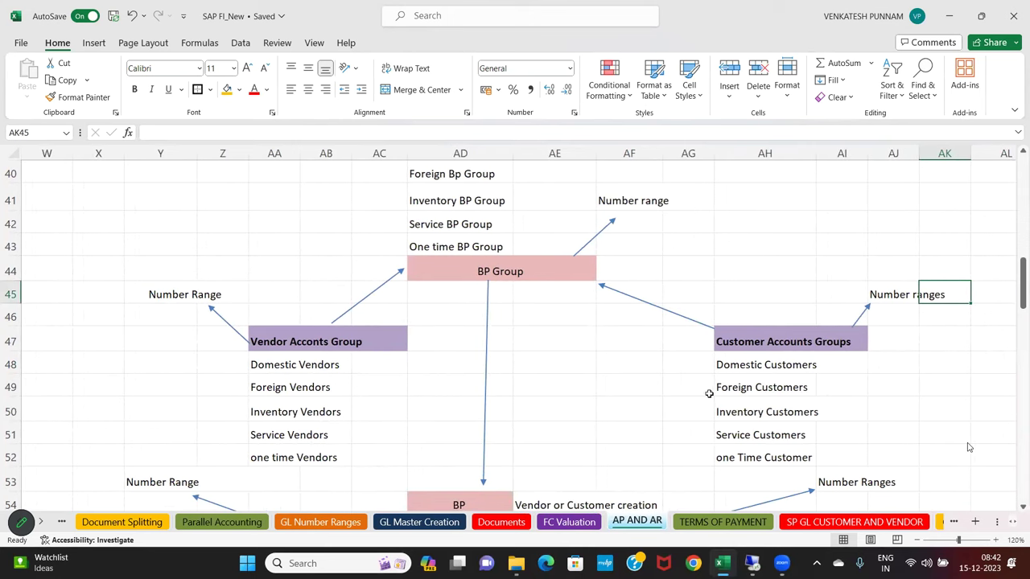
pyautogui.click(747, 402)
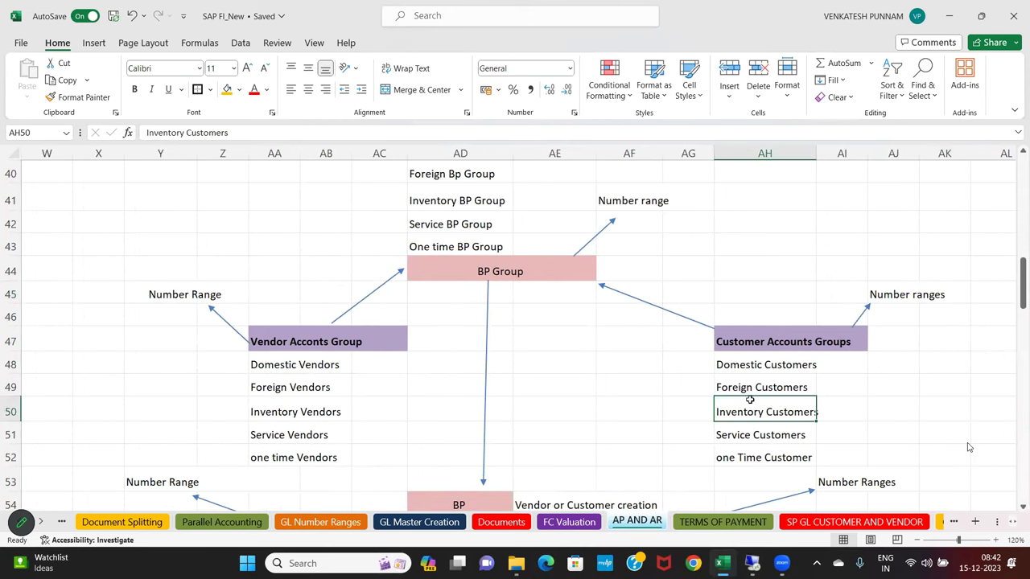
pyautogui.click(484, 272)
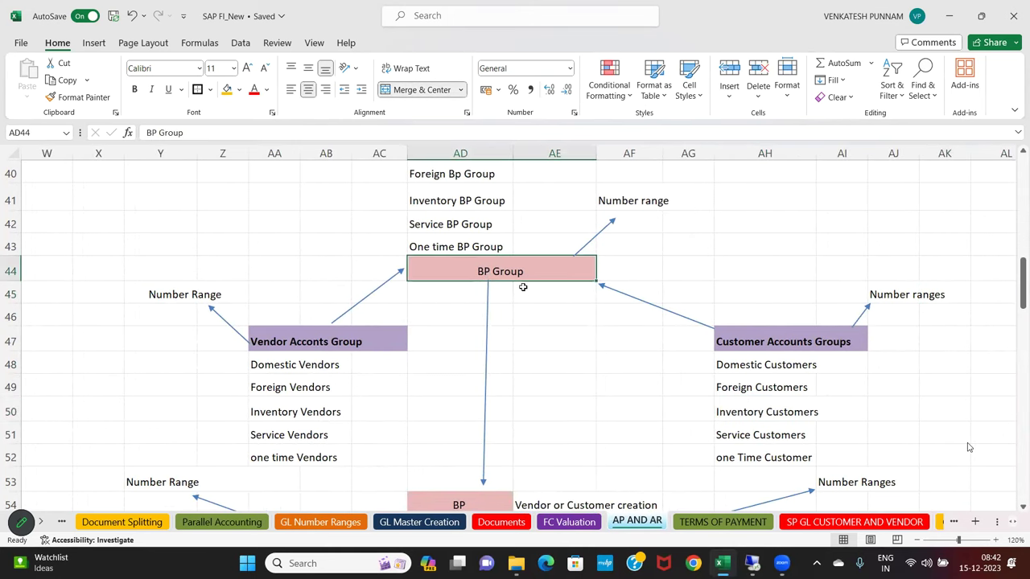
# Trace the customer flow from BP and document types DA, DR, DG and DZ to Document Entry Posting and Reports
pyautogui.scroll(-2, 508, 295)
pyautogui.moveTo(428, 356); pyautogui.dragTo(624, 362)
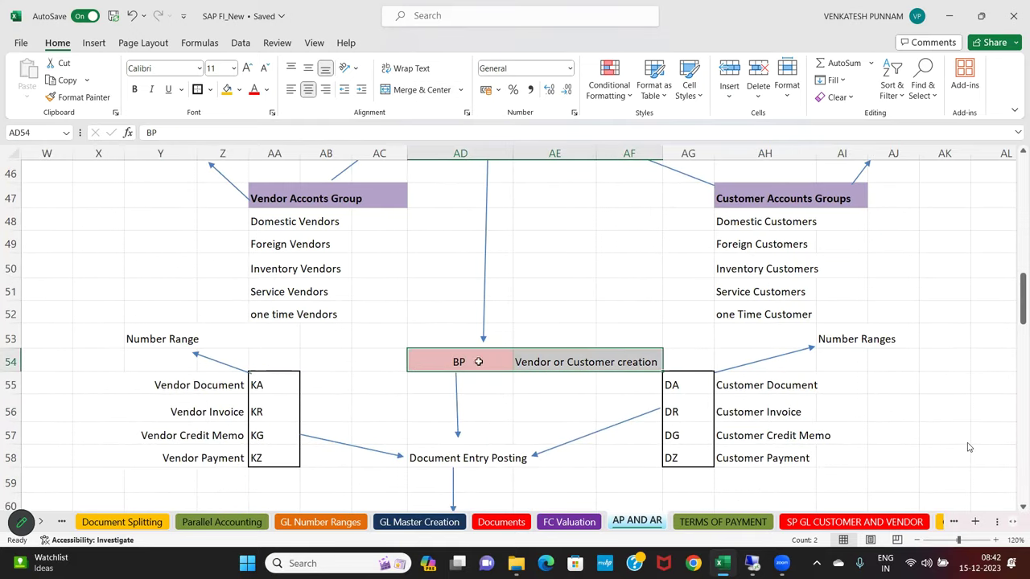
pyautogui.click(427, 460)
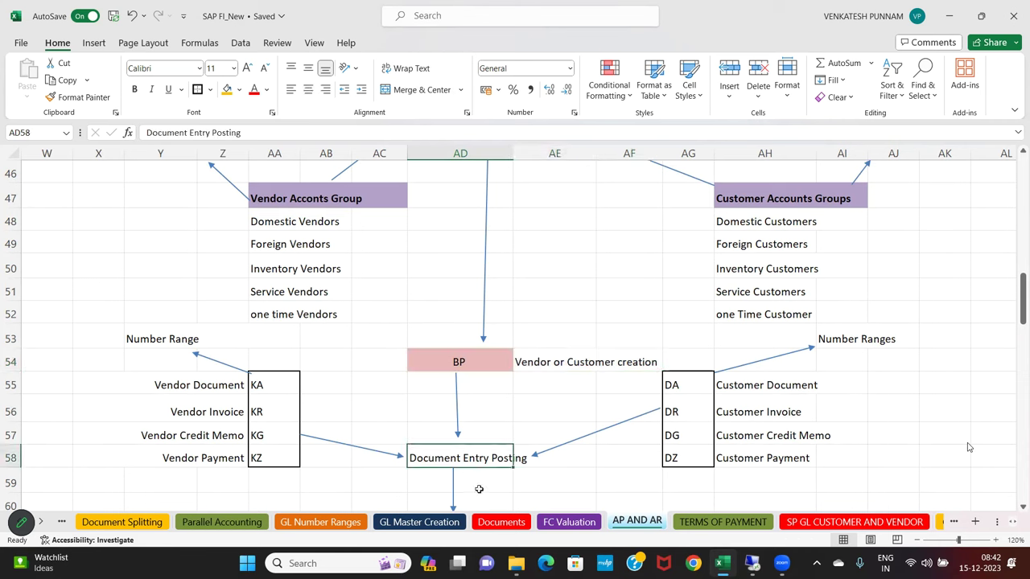
pyautogui.moveTo(689, 343); pyautogui.dragTo(899, 459)
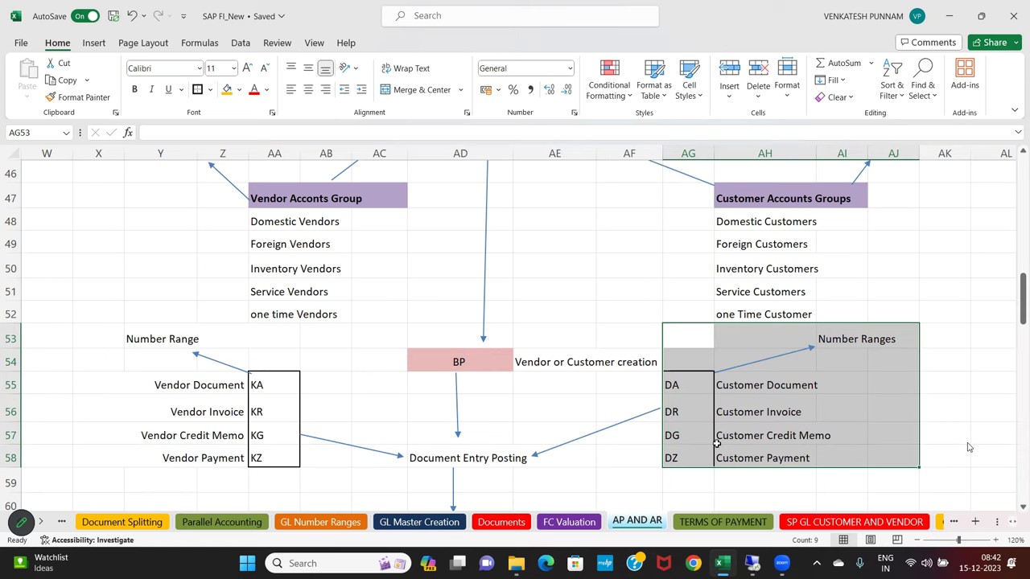
pyautogui.scroll(-1, 716, 443)
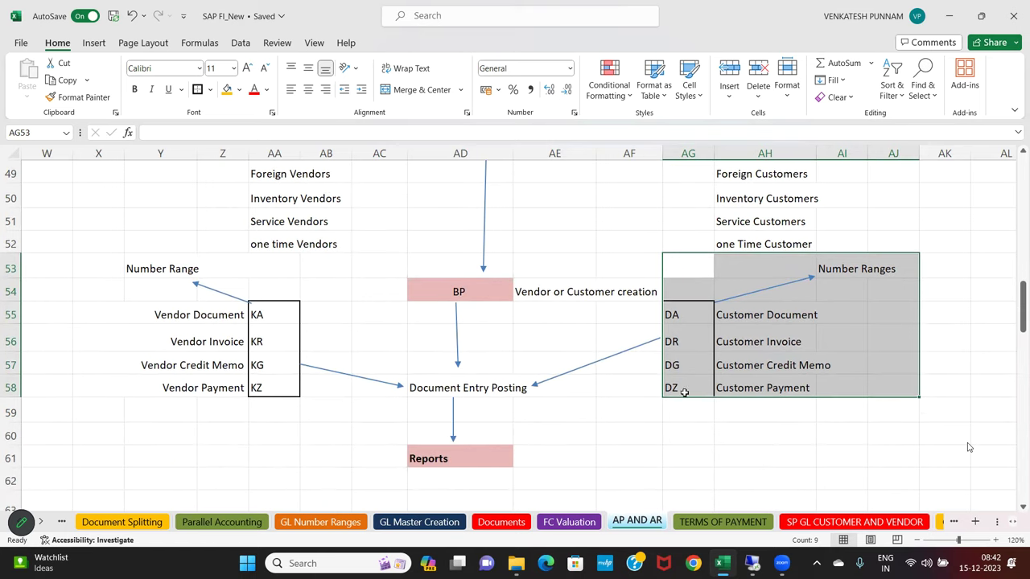
pyautogui.click(423, 387)
pyautogui.moveTo(507, 390); pyautogui.dragTo(529, 392)
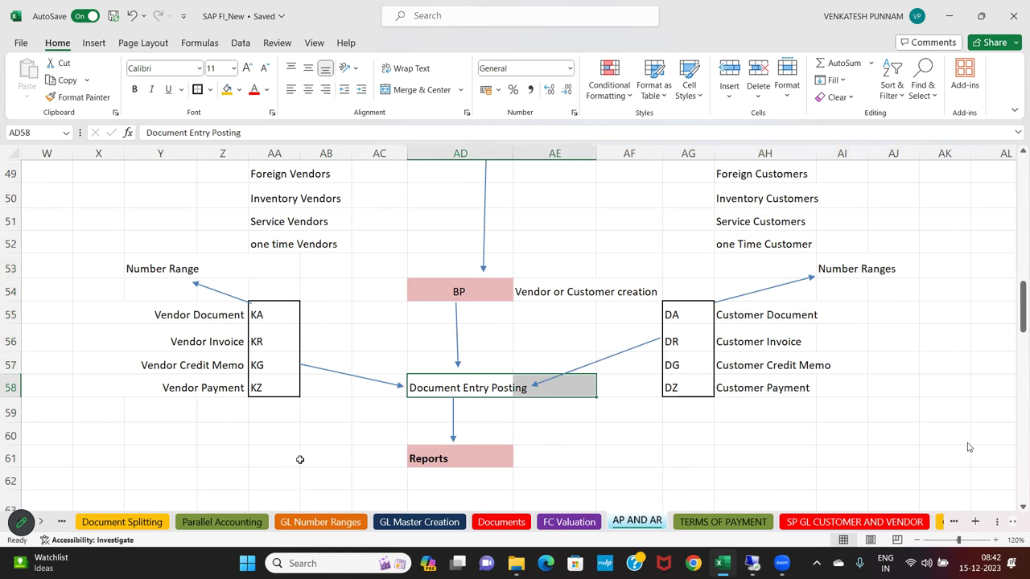
pyautogui.moveTo(202, 460); pyautogui.dragTo(653, 485)
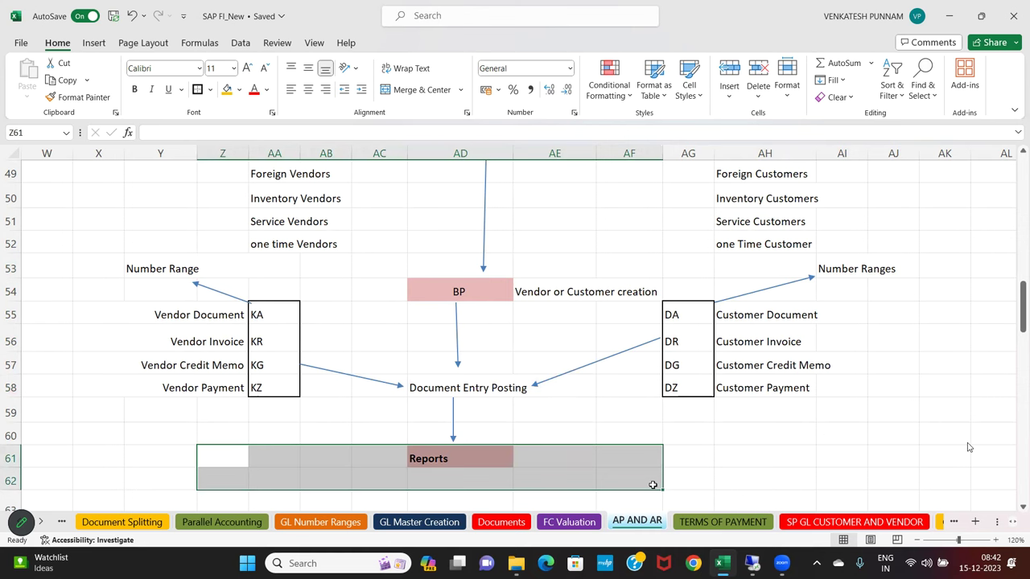
# Go from the BP flow diagram to the start of the Accounts Payable Posting list, at cell A40
pyautogui.scroll(4, 653, 485)
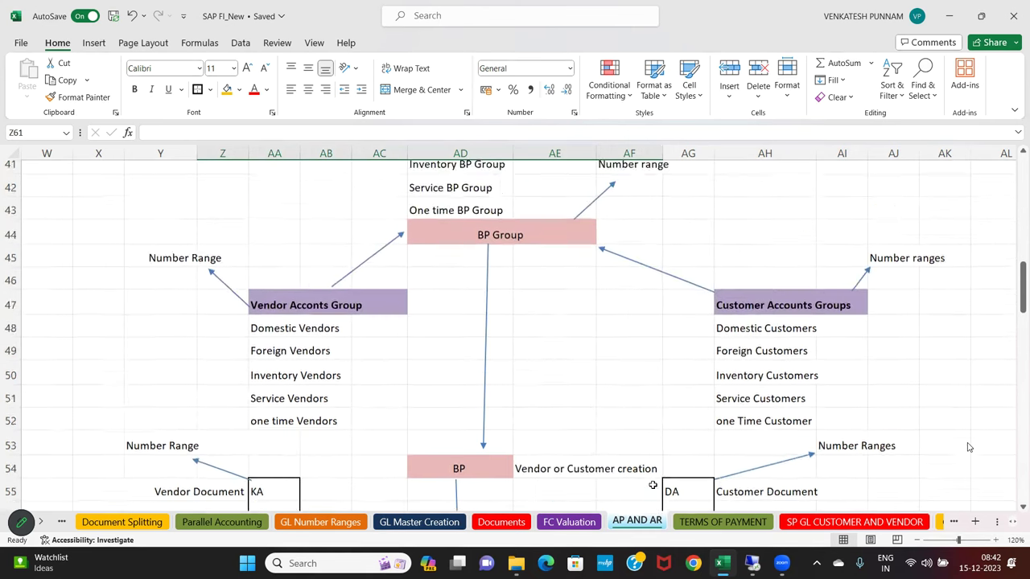
pyautogui.scroll(-1, 652, 485)
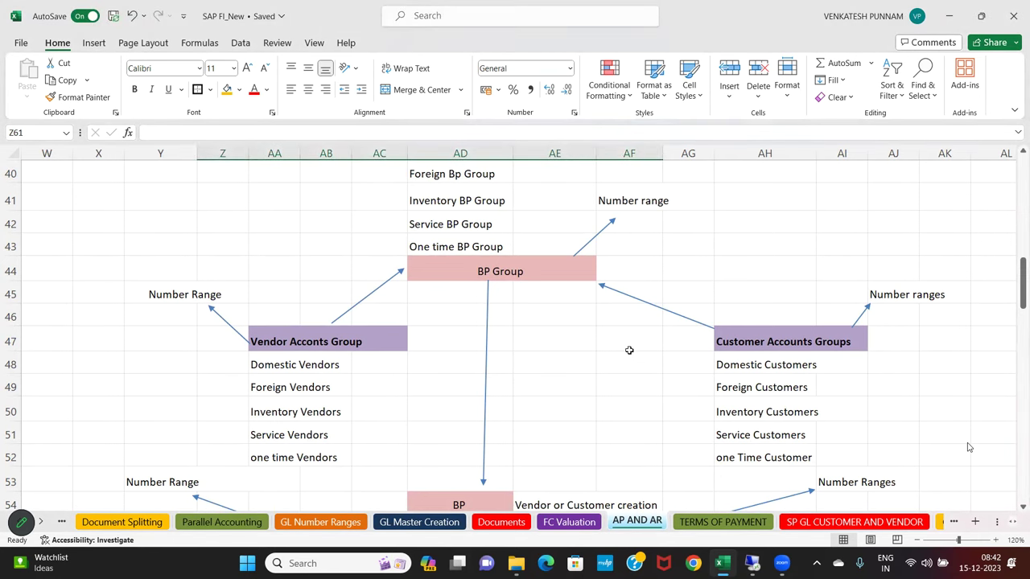
pyautogui.click(630, 350)
pyautogui.press('Left')
pyautogui.press('Left')
pyautogui.press('Left')
pyautogui.press('Left')
pyautogui.press('Left')
pyautogui.press('Left')
pyautogui.press('Left')
pyautogui.press('Left')
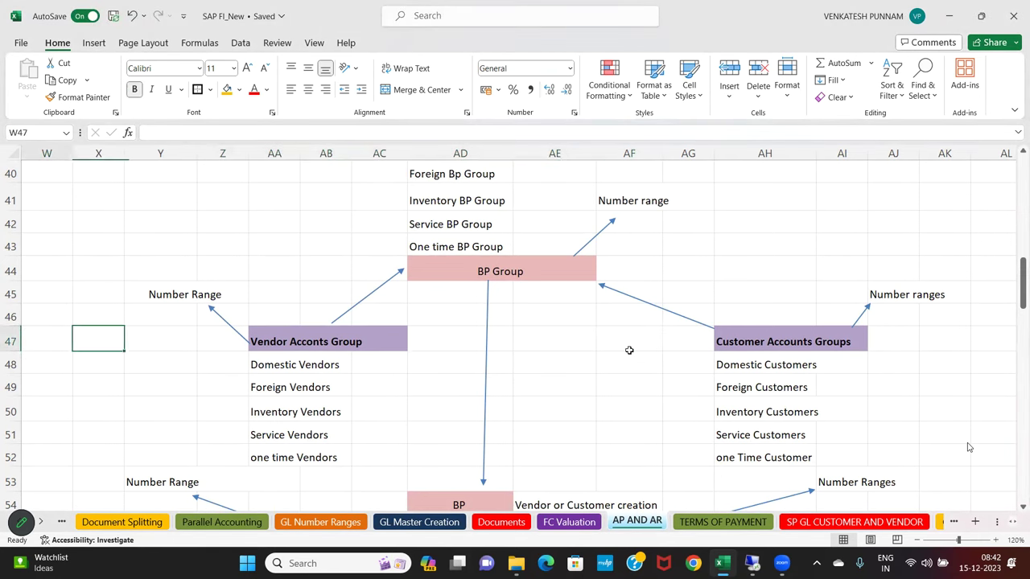
pyautogui.press('Left')
pyautogui.press('Left')
pyautogui.press('Left')
pyautogui.press('Left')
pyautogui.press('Left')
pyautogui.press('Left')
pyautogui.press('Left')
pyautogui.press('Left')
pyautogui.press('Left')
pyautogui.press('Left')
pyautogui.press('Left')
pyautogui.press('Left')
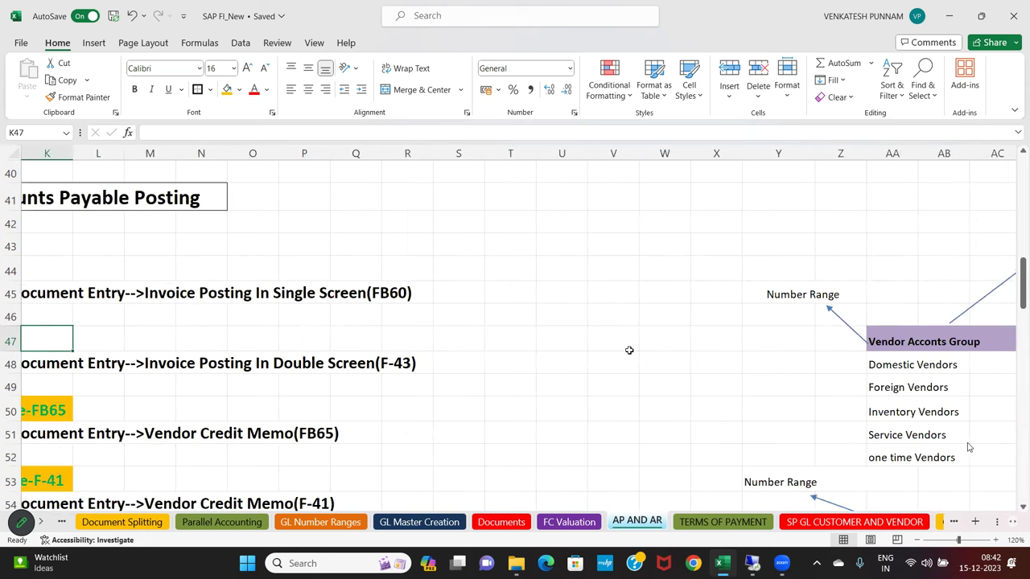
pyautogui.press('Left')
pyautogui.press('Left')
pyautogui.press('Left')
pyautogui.press('Left')
pyautogui.press('Left')
pyautogui.press('Left')
pyautogui.press('Left')
pyautogui.press('Left')
pyautogui.press('Left')
pyautogui.press('Left')
pyautogui.press('Up')
pyautogui.press('Up')
pyautogui.press('Up')
pyautogui.press('Up')
pyautogui.press('Up')
pyautogui.press('Up')
pyautogui.press('Up')
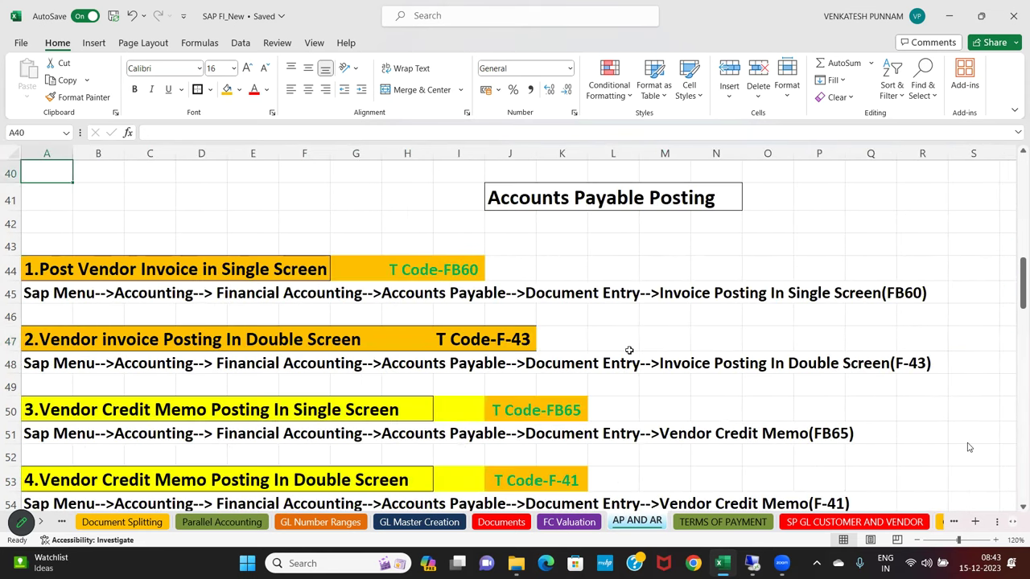
# Examine the menu paths for vendor invoice and credit memo postings under Accounts Payable Posting
pyautogui.hscroll(5, 629, 350)
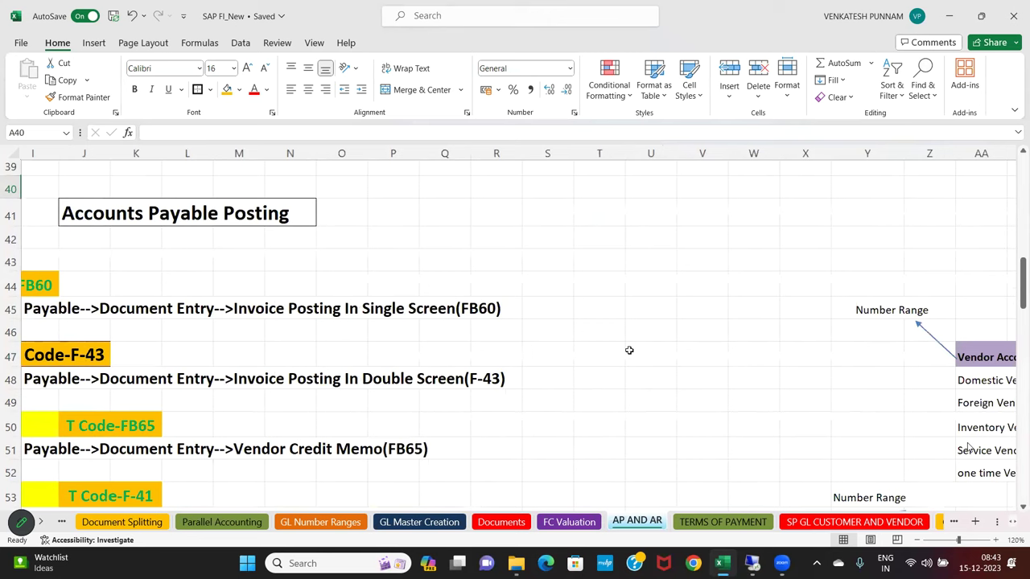
pyautogui.hscroll(-1, 629, 350)
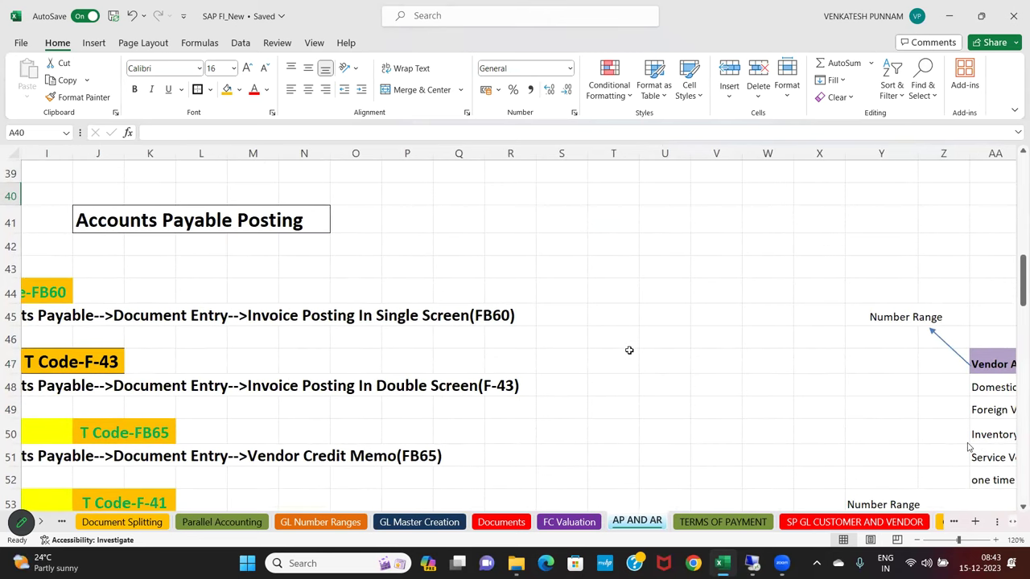
pyautogui.click(557, 385)
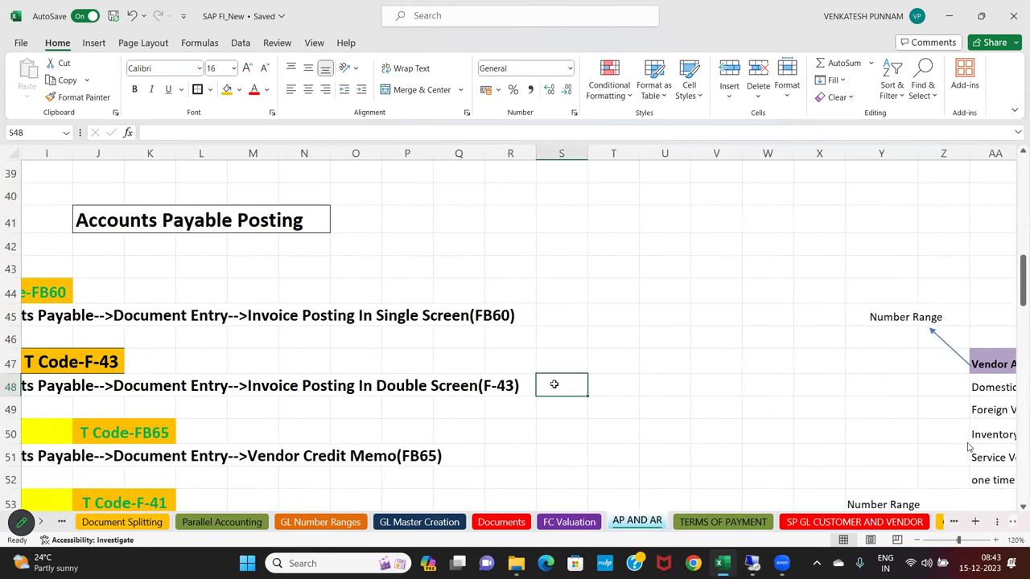
pyautogui.click(486, 400)
pyautogui.press('Left')
pyautogui.press('Left')
pyautogui.press('Left')
pyautogui.press('Left')
pyautogui.press('Left')
pyautogui.press('Left')
pyautogui.press('Left')
pyautogui.press('Left')
pyautogui.press('Left')
pyautogui.press('Left')
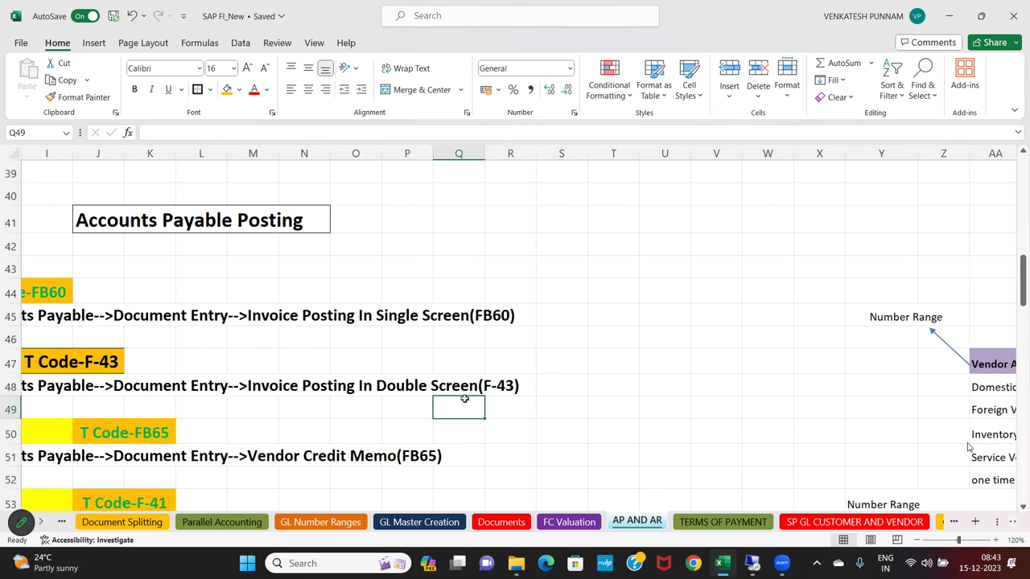
pyautogui.press('Left')
pyautogui.press('Left')
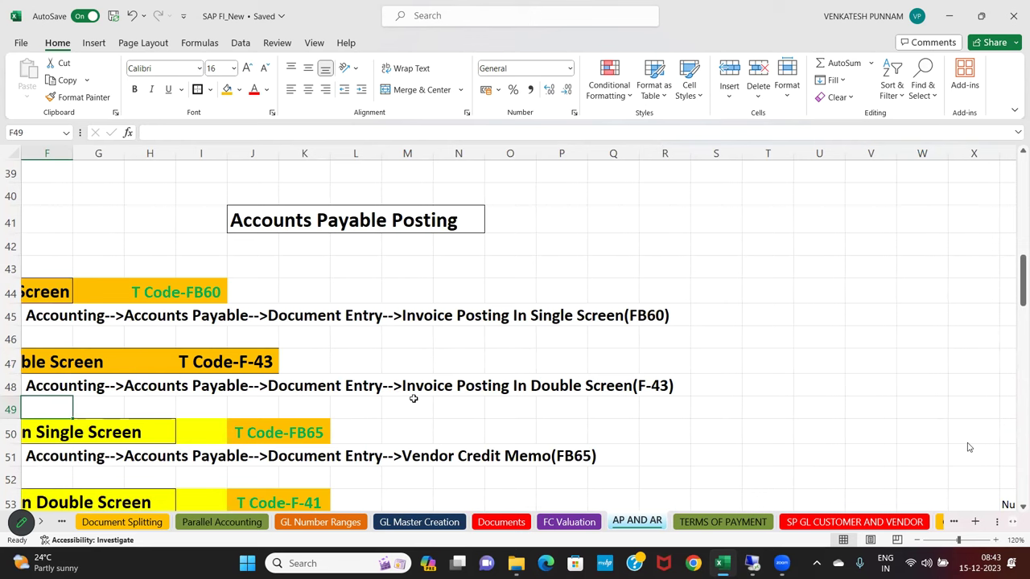
# Return to cell A1 at the start of the Account Payable (Vendor) configuration list
pyautogui.press('Left')
pyautogui.press('Left')
pyautogui.press('Left')
pyautogui.press('Left')
pyautogui.press('Left')
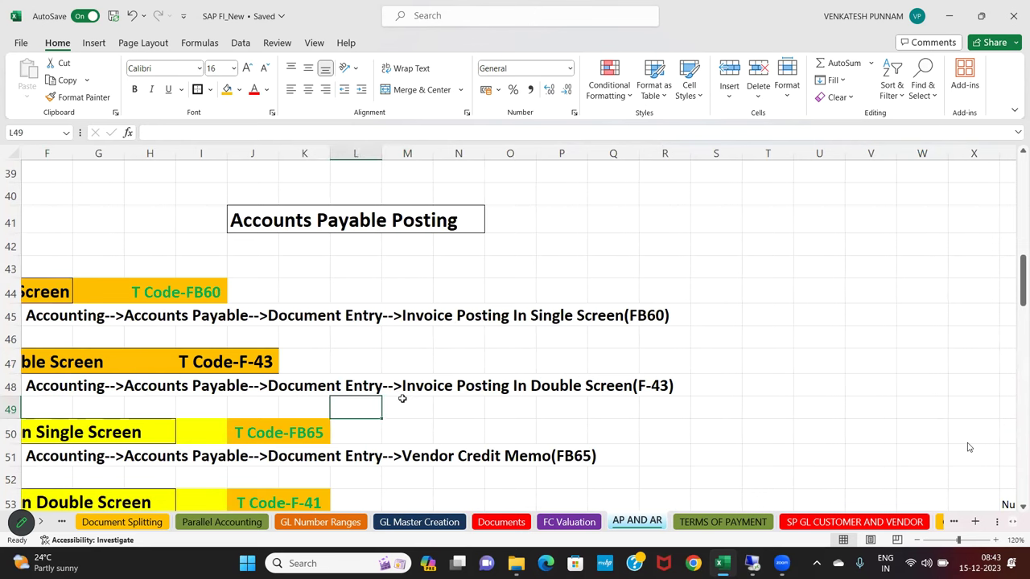
pyautogui.press('Up')
pyautogui.press('Up')
pyautogui.press('Up')
pyautogui.press('Up')
pyautogui.press('Up')
pyautogui.press('Up')
pyautogui.press('Up')
pyautogui.press('Up')
pyautogui.press('Up')
pyautogui.press('Up')
pyautogui.press('Up')
pyautogui.press('Up')
pyautogui.press('Up')
pyautogui.press('Up')
pyautogui.press('Up')
pyautogui.press('Up')
pyautogui.press('Up')
pyautogui.press('Up')
pyautogui.press('Up')
pyautogui.press('Up')
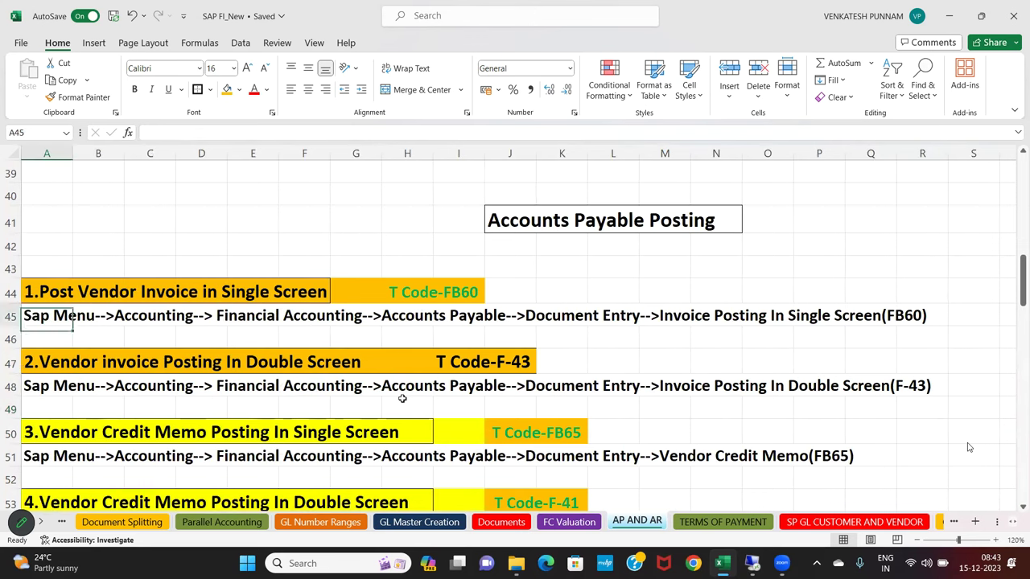
pyautogui.press('Up')
pyautogui.press('Up')
pyautogui.press('Up')
pyautogui.press('Up')
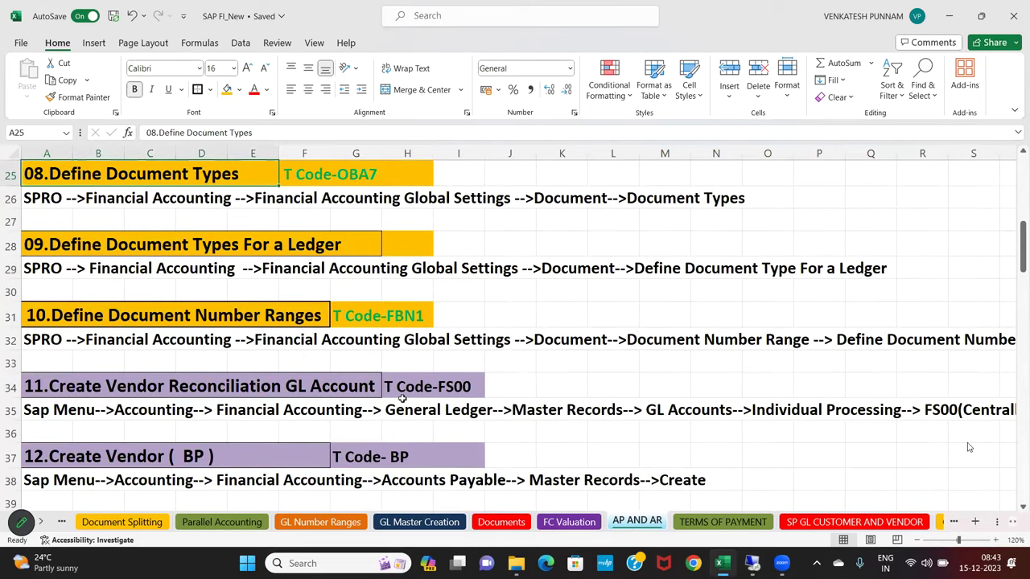
pyautogui.press('Up')
pyautogui.press('Up')
pyautogui.press('Up')
pyautogui.press('Up')
pyautogui.press('Up')
pyautogui.press('Up')
pyautogui.press('Up')
pyautogui.press('Up')
pyautogui.press('Up')
pyautogui.press('Up')
pyautogui.press('Up')
pyautogui.press('Up')
pyautogui.press('Up')
pyautogui.press('Up')
pyautogui.press('Up')
pyautogui.press('Up')
pyautogui.press('Up')
pyautogui.press('Up')
pyautogui.press('Up')
pyautogui.press('Up')
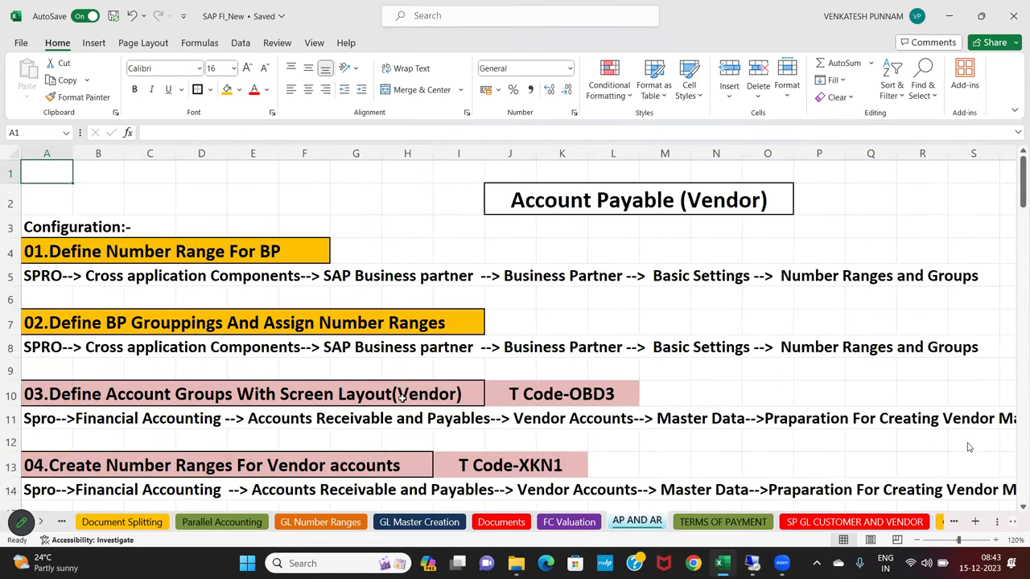
# Examine the first two configuration items, Define Number Range For BP and Define BP Grouppings And Assign Number Ranges
pyautogui.press('Down')
pyautogui.press('Down')
pyautogui.press('Down')
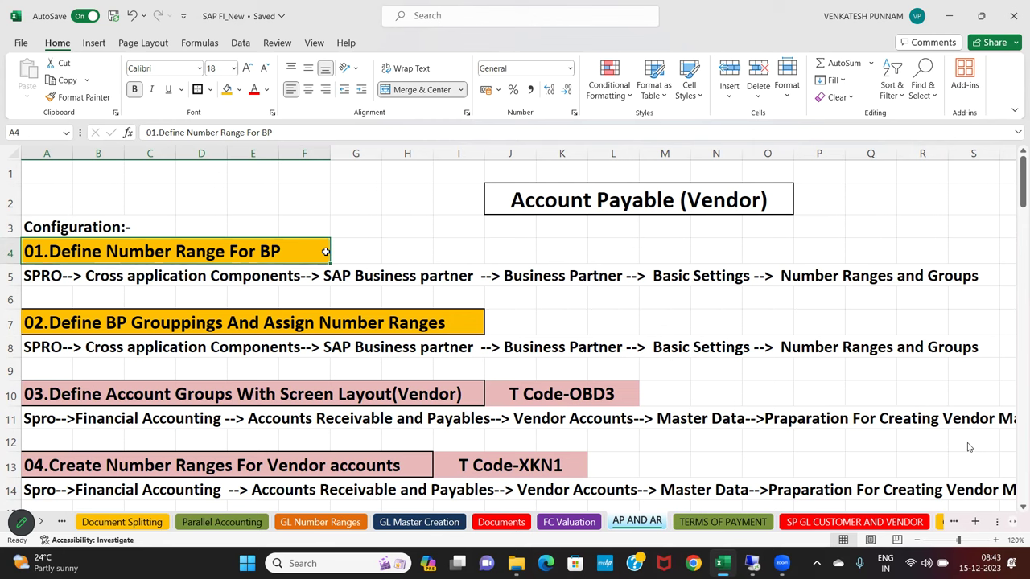
pyautogui.click(80, 325)
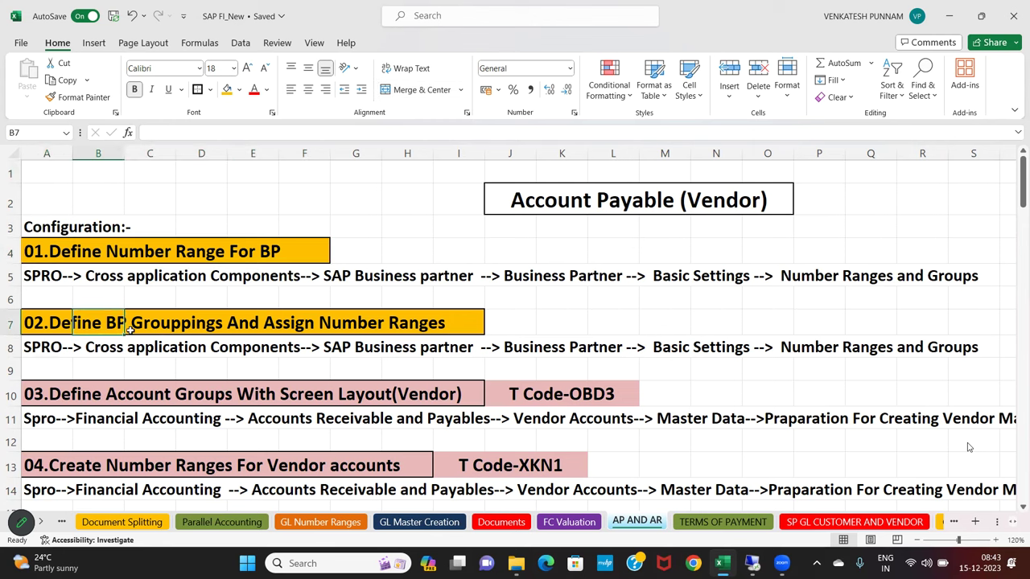
pyautogui.click(277, 328)
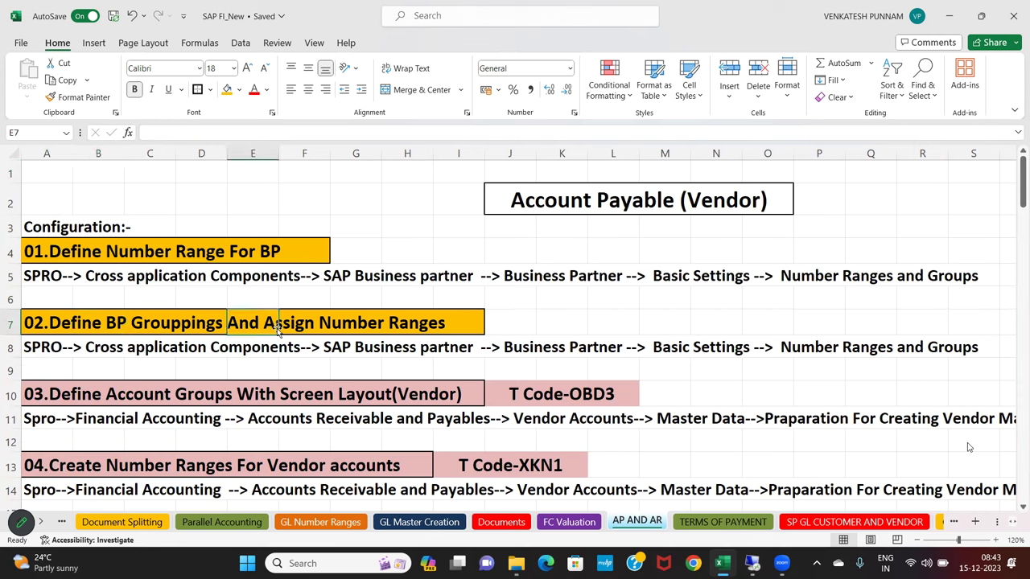
pyautogui.click(322, 323)
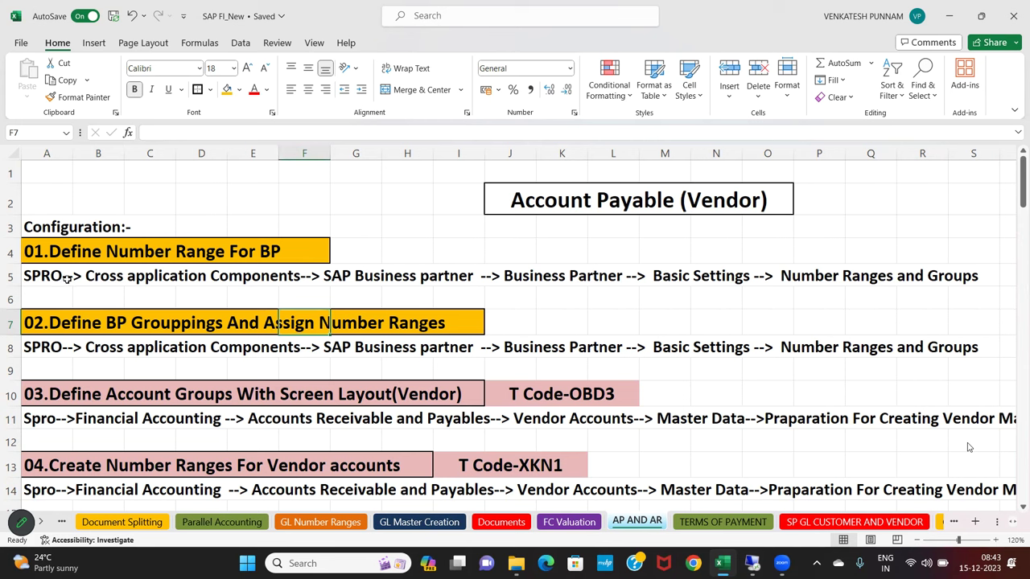
pyautogui.moveTo(53, 254); pyautogui.dragTo(396, 340)
# In the BP flow diagram, fill the Number range cells AF41:AG41 beside BP Group with orange and select the BP group list AD39:AE44
pyautogui.press('Right')
pyautogui.press('Right')
pyautogui.press('Right')
pyautogui.press('Right')
pyautogui.press('Right')
pyautogui.press('Right')
pyautogui.press('Right')
pyautogui.press('Right')
pyautogui.press('Right')
pyautogui.press('Right')
pyautogui.press('Right')
pyautogui.press('Right')
pyautogui.press('Right')
pyautogui.press('Right')
pyautogui.press('Right')
pyautogui.press('Right')
pyautogui.press('Right')
pyautogui.press('Right')
pyautogui.press('Right')
pyautogui.press('Right')
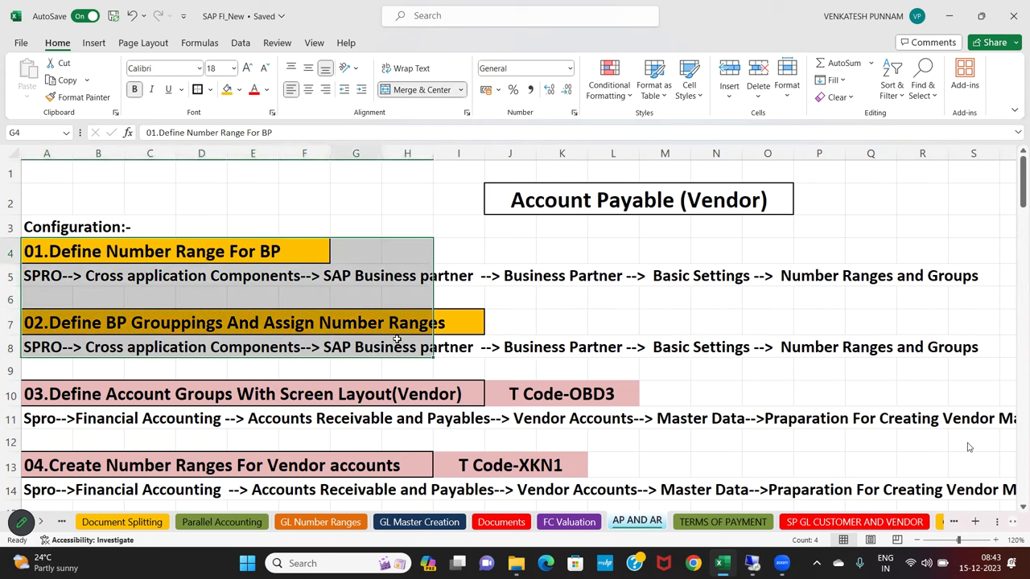
pyautogui.press('Right')
pyautogui.press('Right')
pyautogui.press('Right')
pyautogui.press('Right')
pyautogui.press('Right')
pyautogui.press('Right')
pyautogui.press('Right')
pyautogui.press('Right')
pyautogui.press('Right')
pyautogui.press('Right')
pyautogui.press('Right')
pyautogui.press('Right')
pyautogui.press('Right')
pyautogui.press('Right')
pyautogui.press('Right')
pyautogui.press('Right')
pyautogui.press('Right')
pyautogui.press('Right')
pyautogui.press('Right')
pyautogui.press('Right')
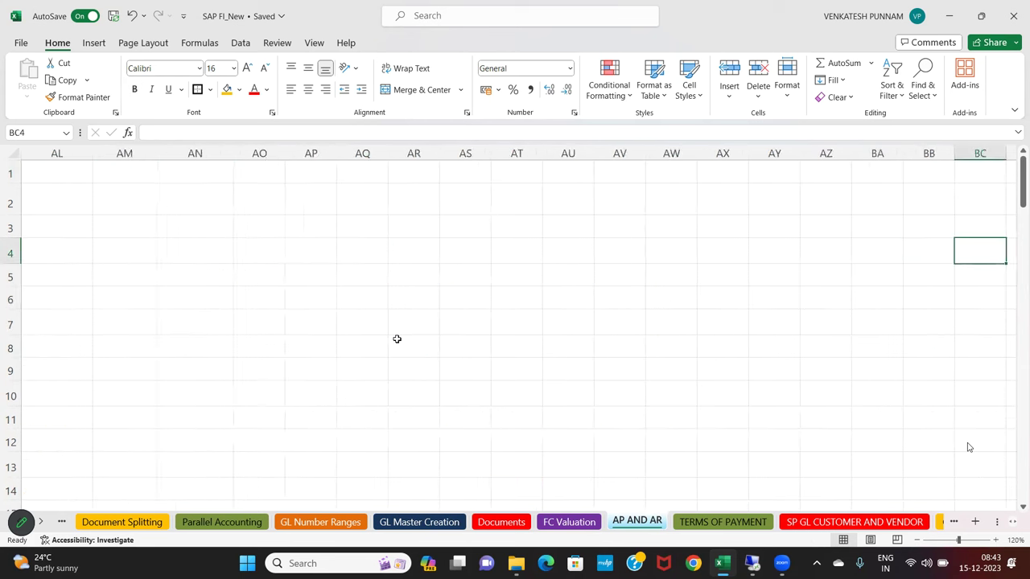
pyautogui.press('Left')
pyautogui.press('Left')
pyautogui.press('Left')
pyautogui.press('Left')
pyautogui.press('Left')
pyautogui.press('Left')
pyautogui.press('Left')
pyautogui.press('Left')
pyautogui.press('Left')
pyautogui.press('Left')
pyautogui.press('Left')
pyautogui.press('Left')
pyautogui.press('Left')
pyautogui.press('Left')
pyautogui.press('Left')
pyautogui.press('Left')
pyautogui.press('Left')
pyautogui.press('Left')
pyautogui.press('Left')
pyautogui.press('Left')
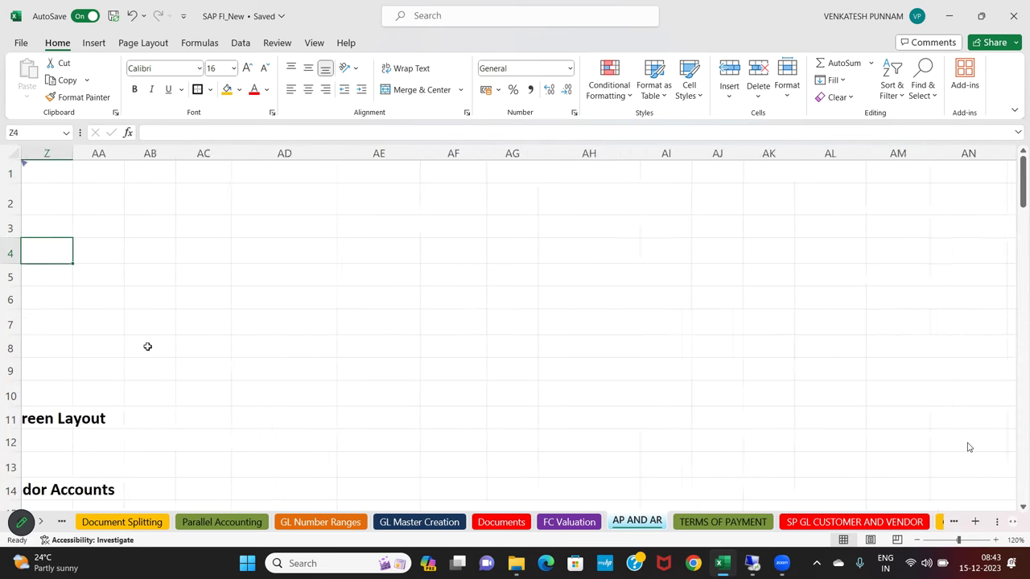
pyautogui.press('Left')
pyautogui.press('Left')
pyautogui.press('Left')
pyautogui.press('Left')
pyautogui.scroll(-11, 147, 347)
pyautogui.scroll(-2, 258, 352)
pyautogui.scroll(1, 611, 305)
pyautogui.moveTo(670, 276); pyautogui.dragTo(728, 270)
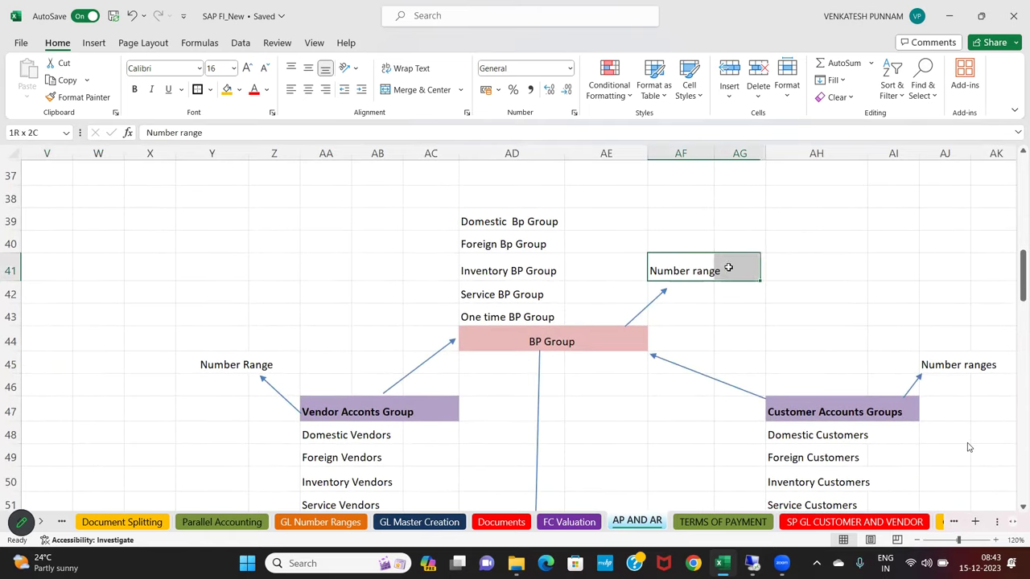
pyautogui.click(228, 89)
pyautogui.click(590, 371)
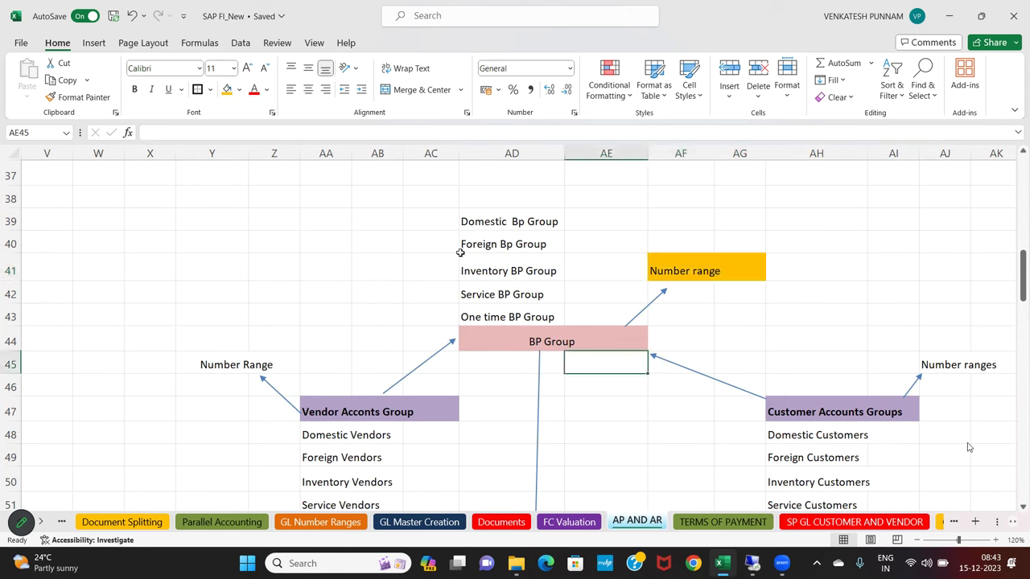
pyautogui.moveTo(463, 220); pyautogui.dragTo(613, 338)
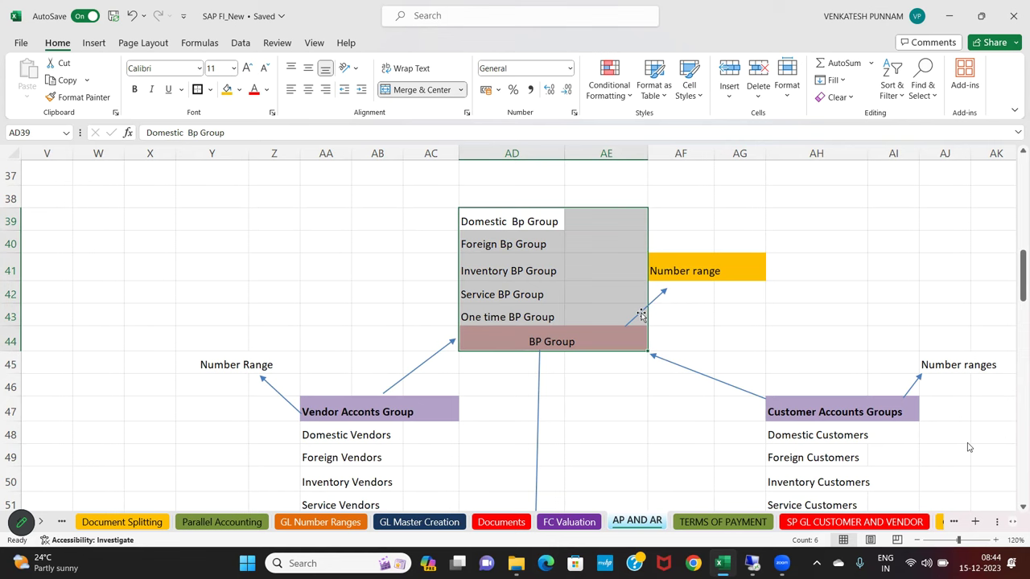
# Examine the SPRO path under Define Number Range For BP, from Cross application Components to Number Ranges and Groups
pyautogui.click(332, 276)
pyautogui.press('Left')
pyautogui.press('Home')
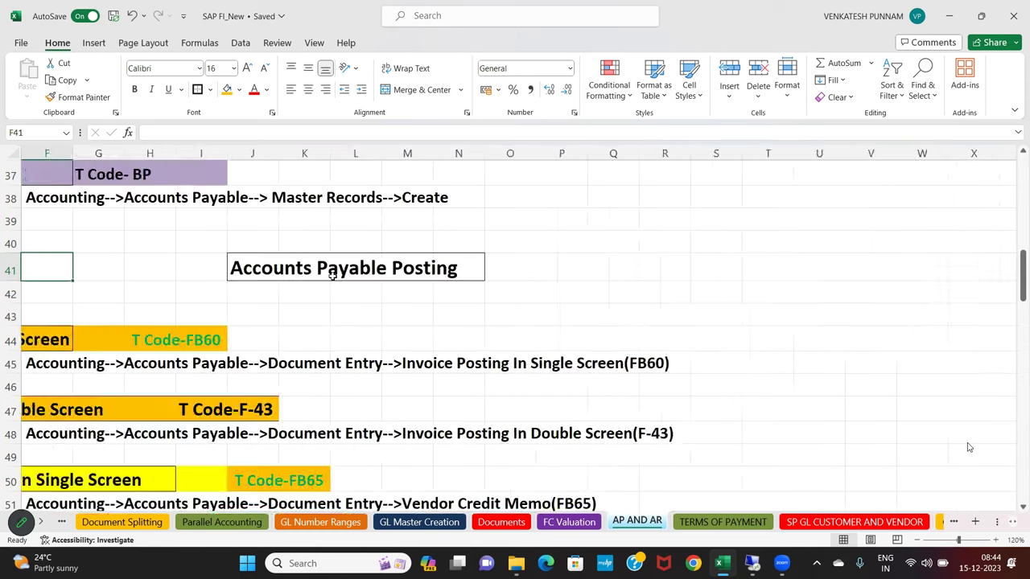
pyautogui.press('Up')
pyautogui.press('Up')
pyautogui.press('Up')
pyautogui.press('Up')
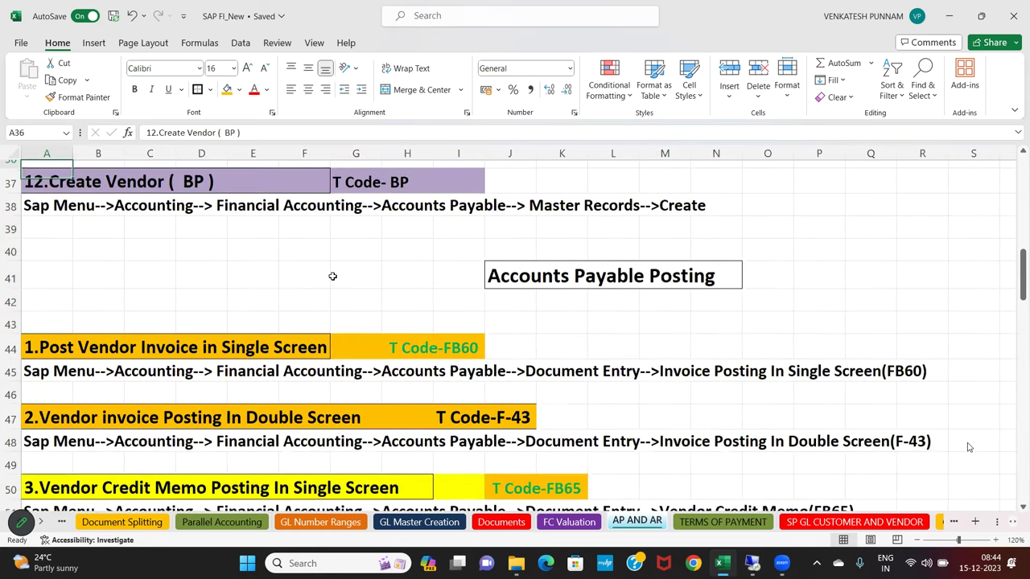
pyautogui.hotkey('ctrl', 'Home')
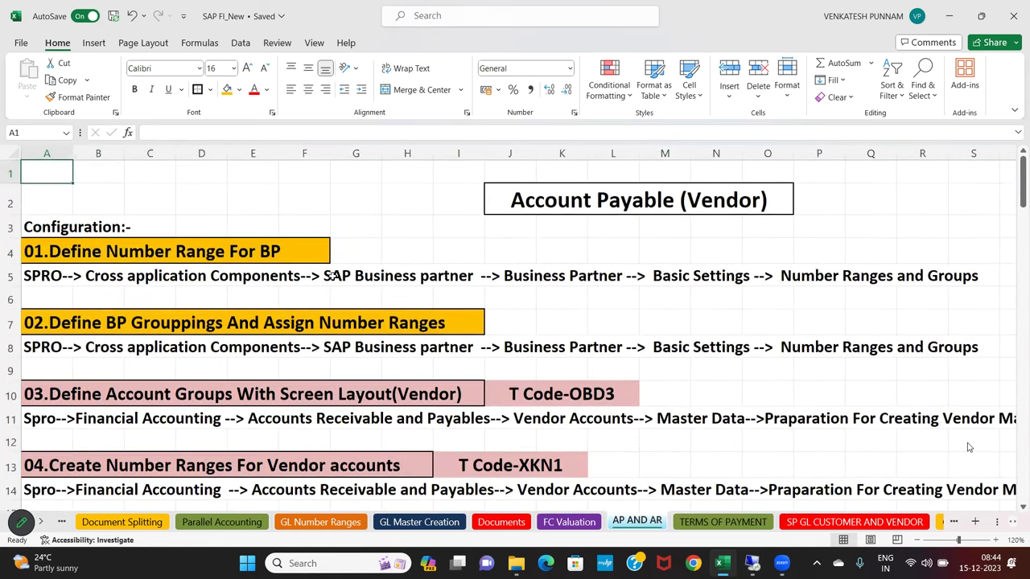
pyautogui.click(42, 258)
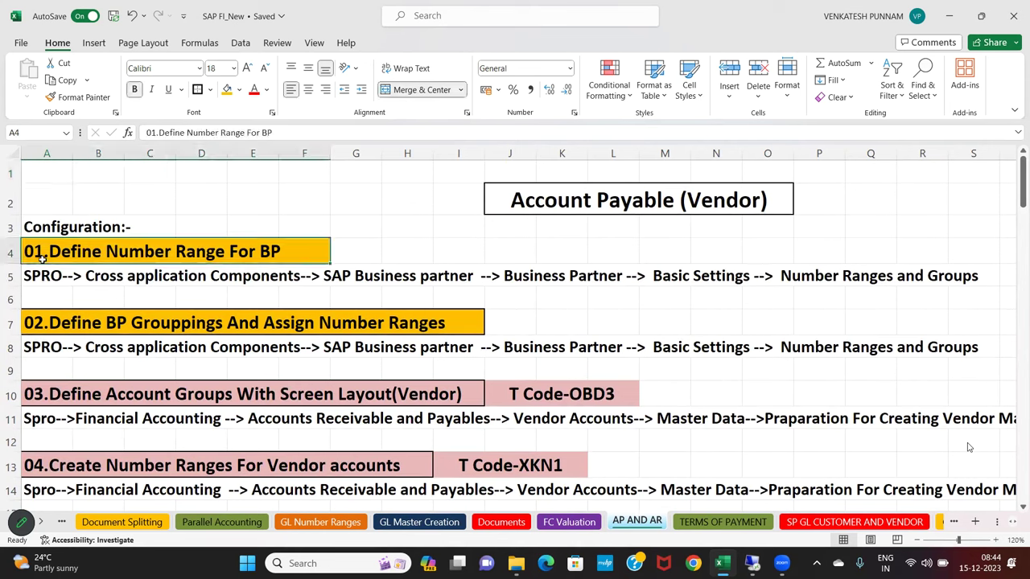
pyautogui.click(92, 286)
pyautogui.click(127, 259)
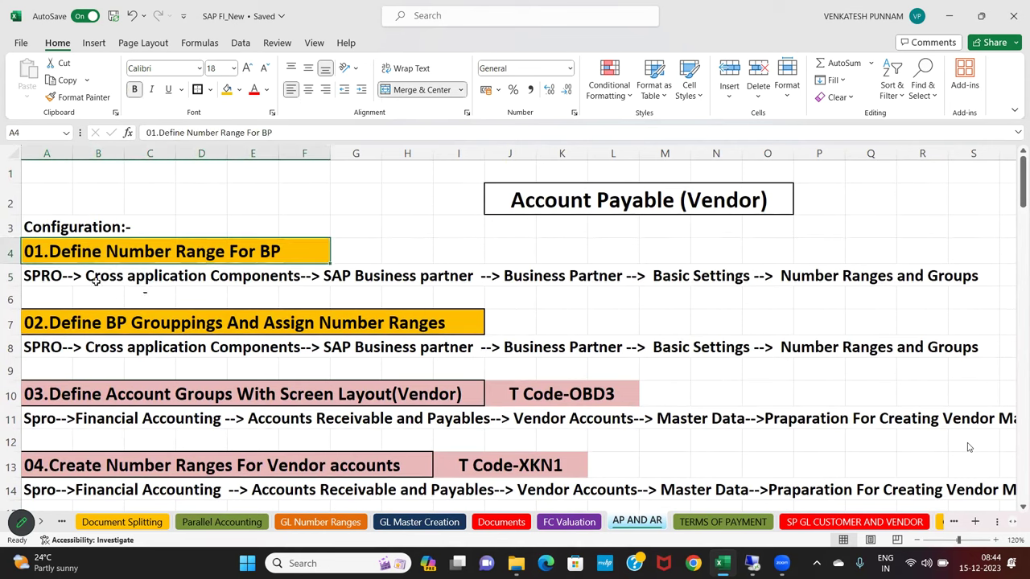
pyautogui.click(41, 291)
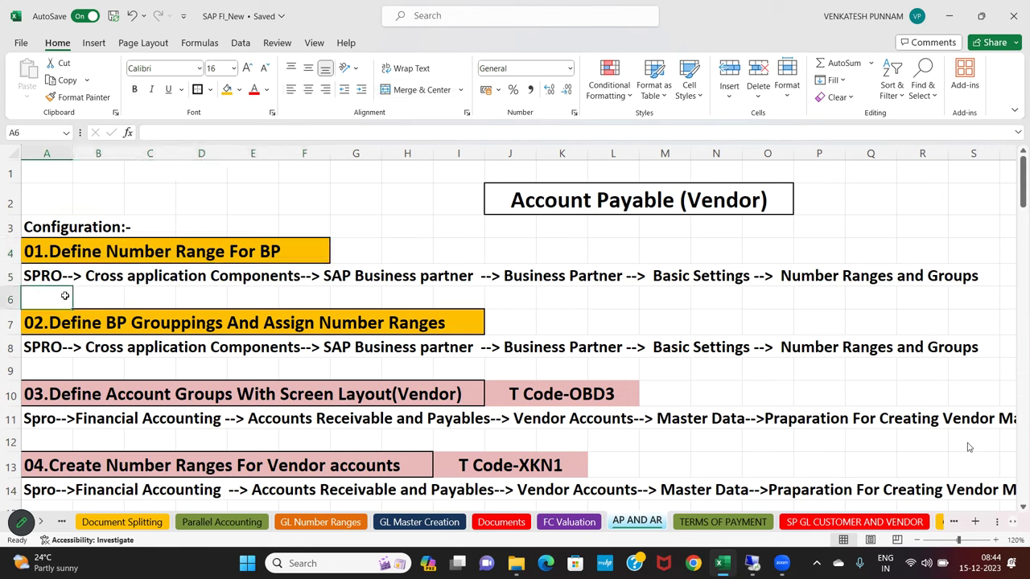
pyautogui.click(131, 288)
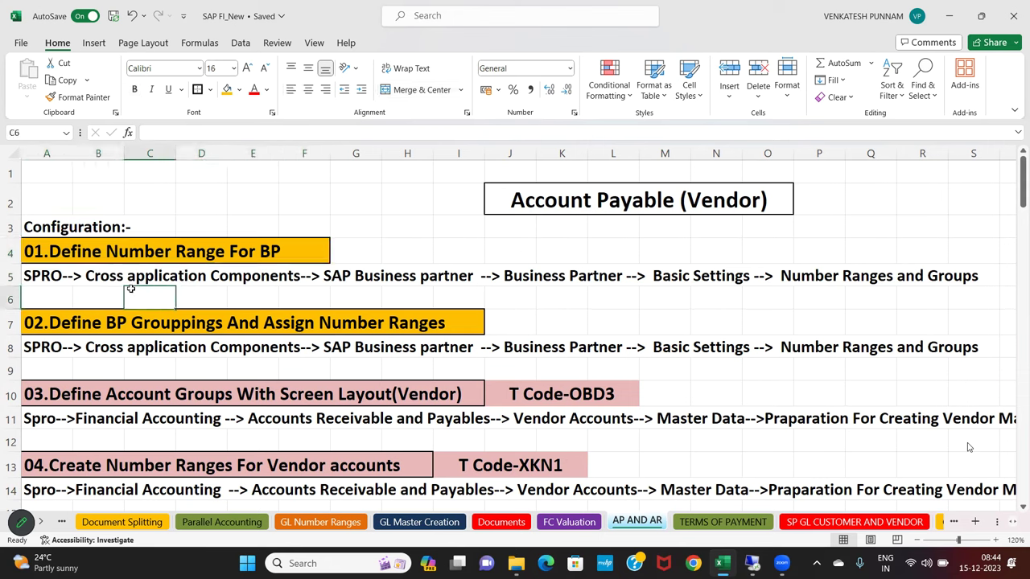
pyautogui.click(374, 290)
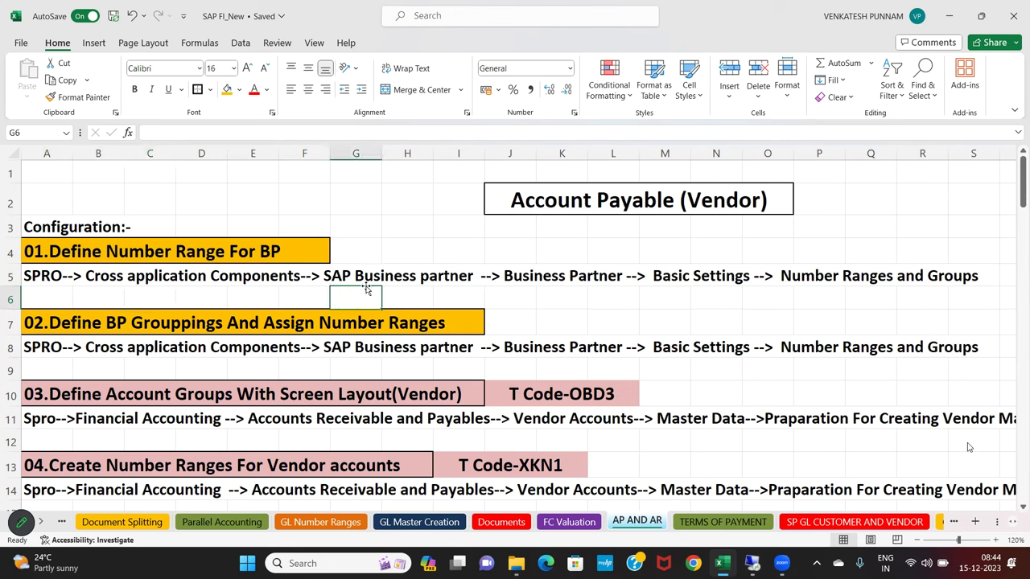
pyautogui.click(397, 286)
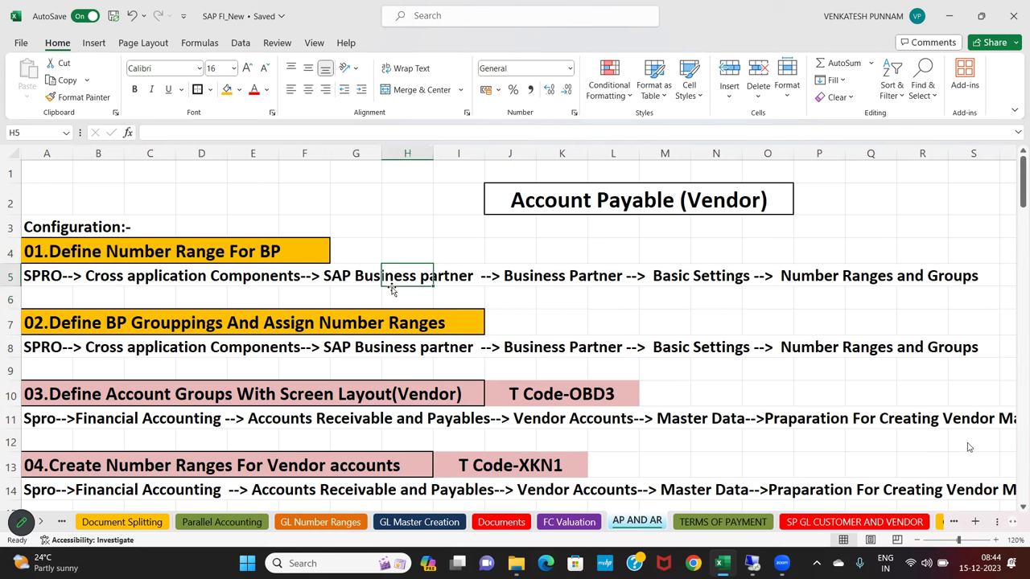
pyautogui.click(568, 295)
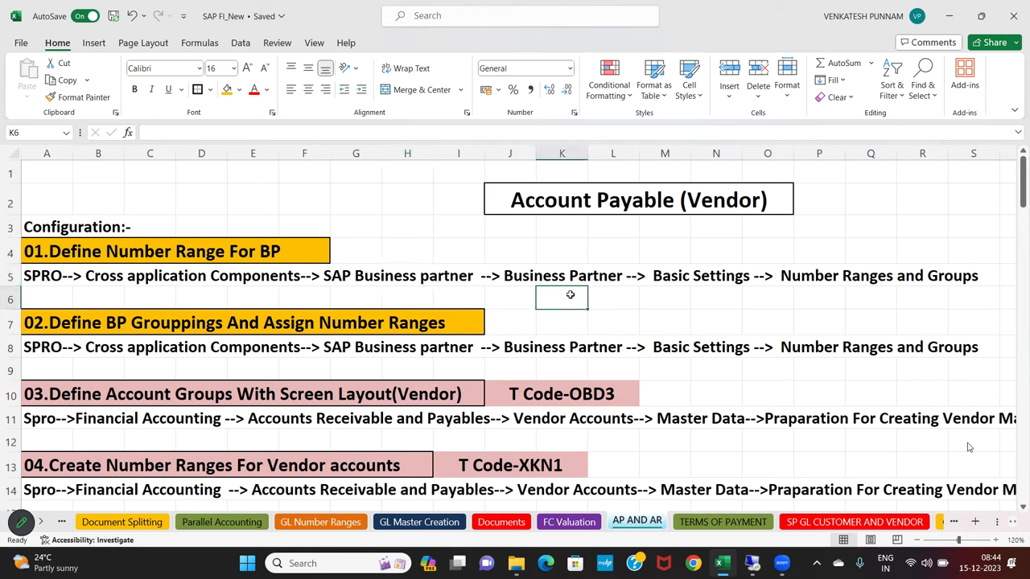
pyautogui.click(679, 296)
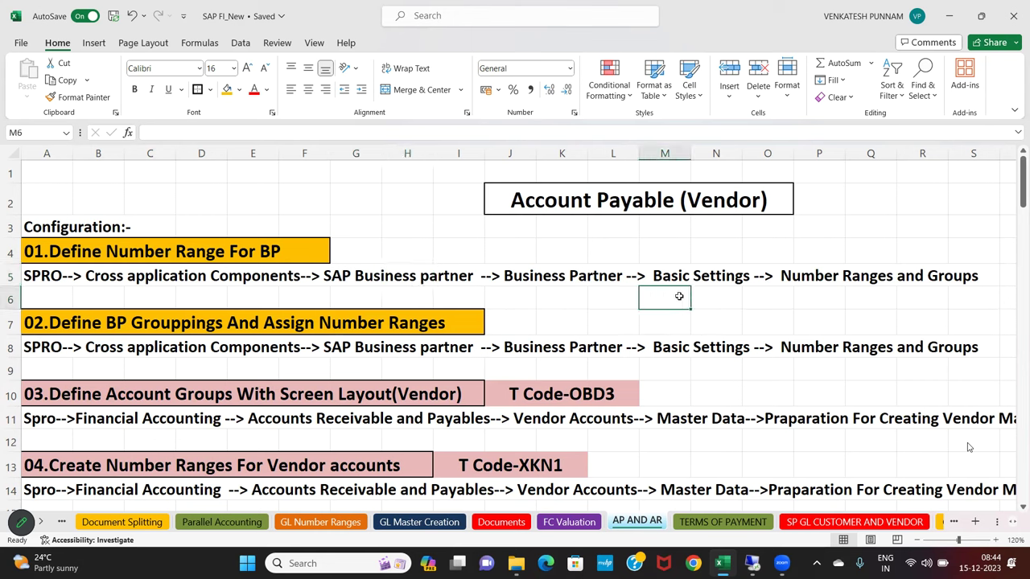
pyautogui.click(858, 293)
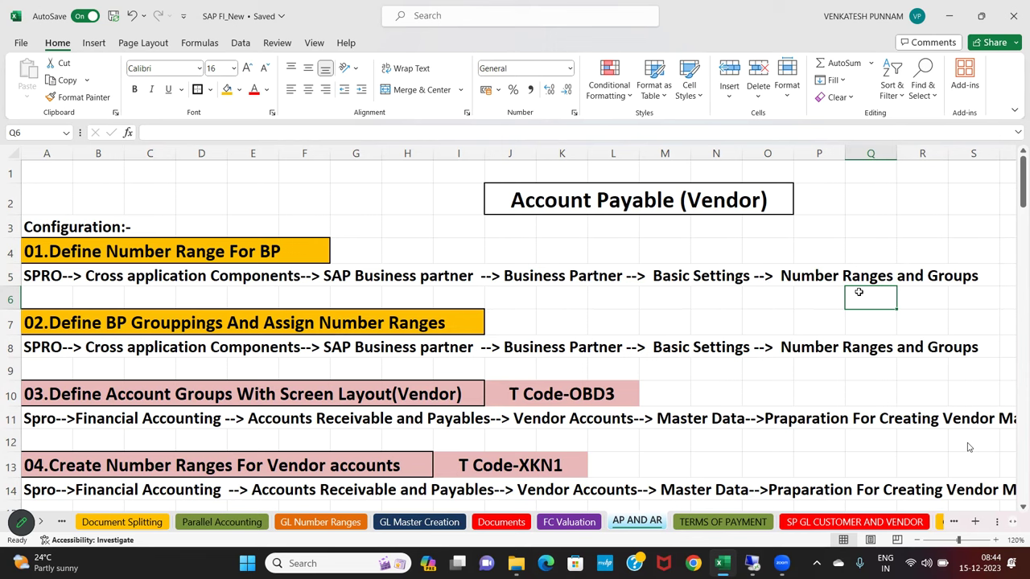
# Highlight the Account Payable (Vendor) heading together with the Define Number Range For BP item, covering A2:S6
pyautogui.click(47, 203)
pyautogui.moveTo(48, 204); pyautogui.dragTo(971, 277)
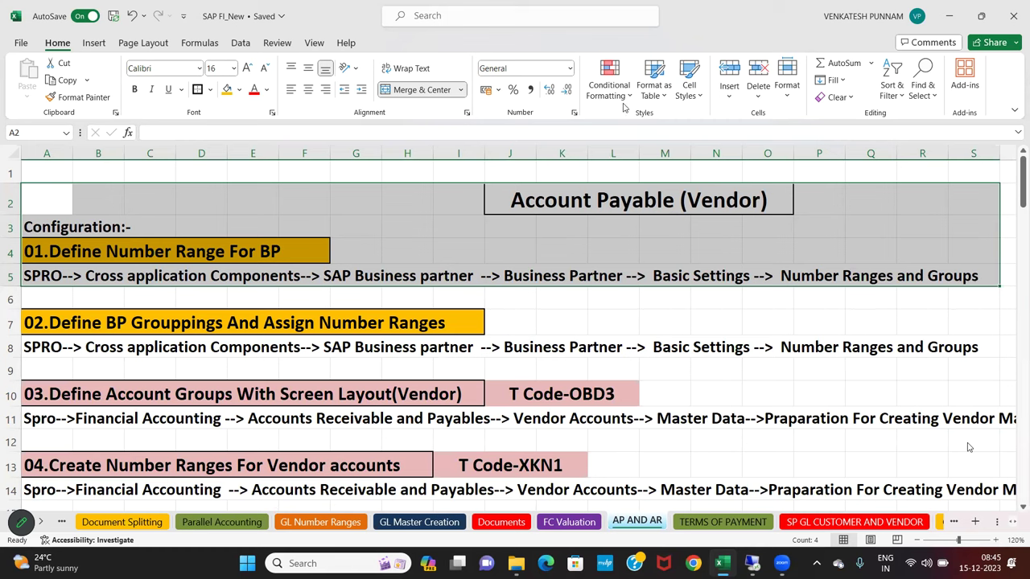
pyautogui.click(474, 278)
pyautogui.click(459, 255)
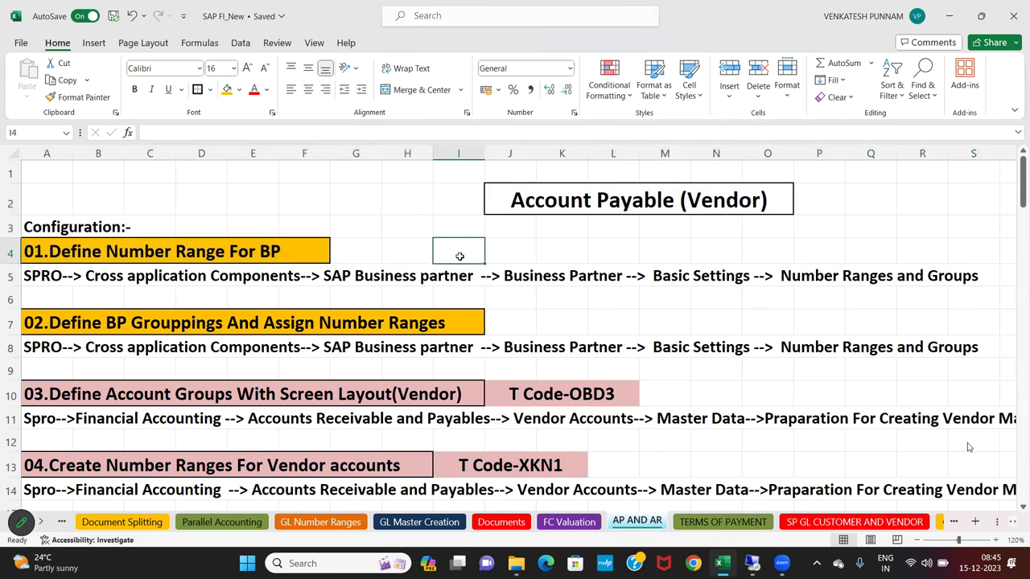
pyautogui.click(37, 211)
pyautogui.moveTo(745, 304); pyautogui.dragTo(964, 302)
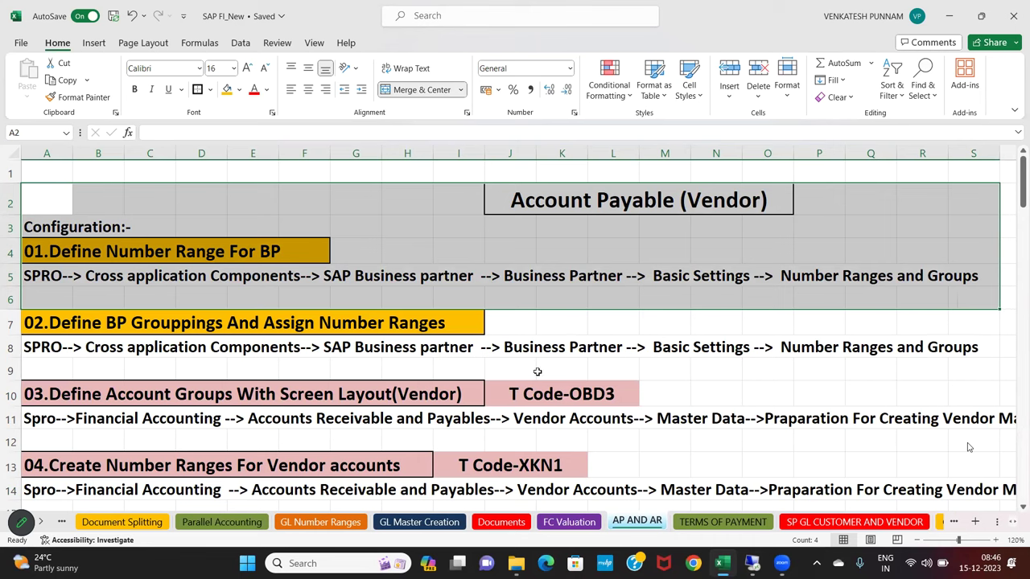
# Retrace the BP number range path in row 5 through SAP Business partner and Basic Settings to its last node
pyautogui.click(47, 292)
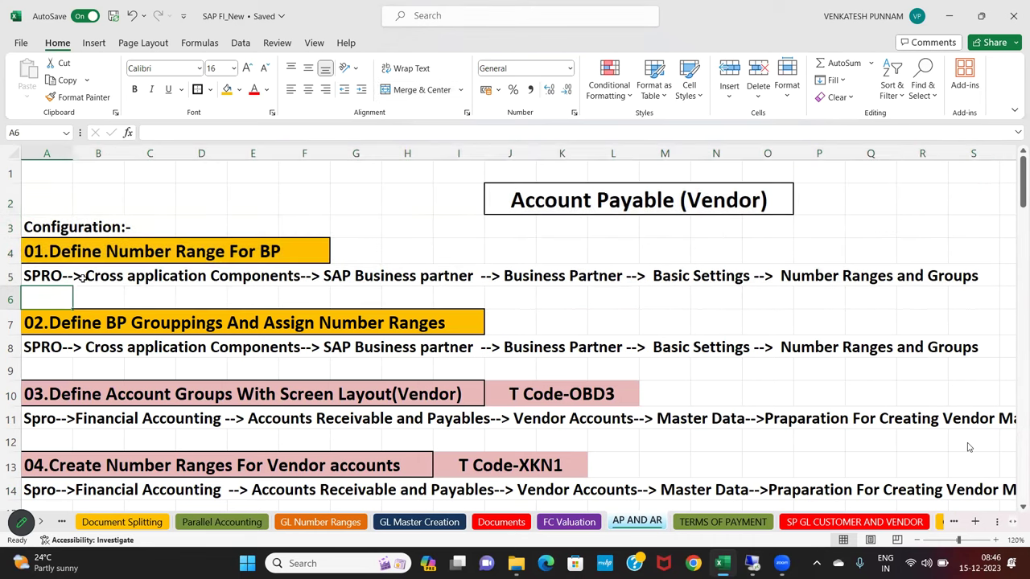
pyautogui.click(133, 299)
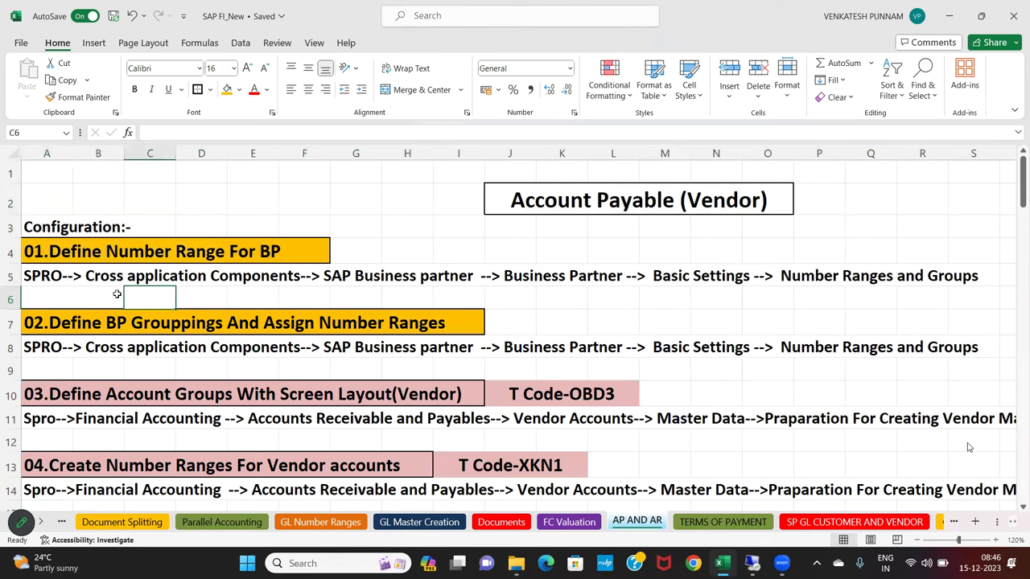
pyautogui.click(366, 280)
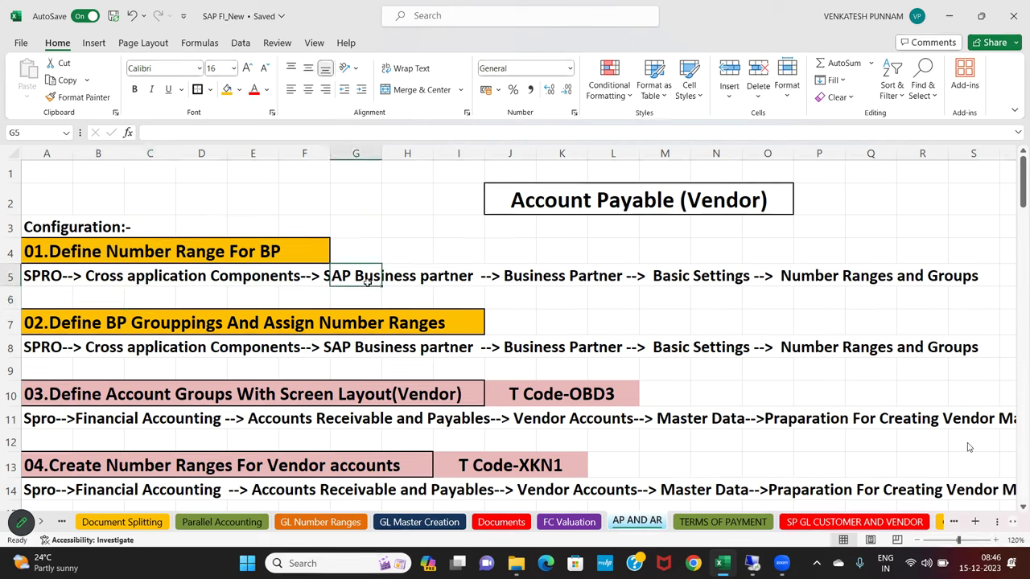
pyautogui.click(549, 296)
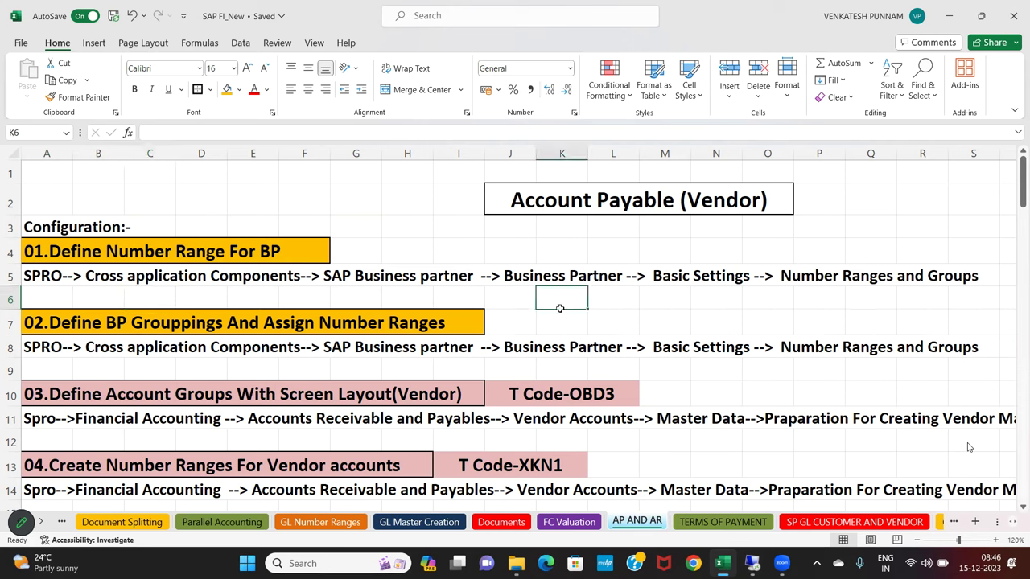
pyautogui.click(674, 293)
pyautogui.click(841, 299)
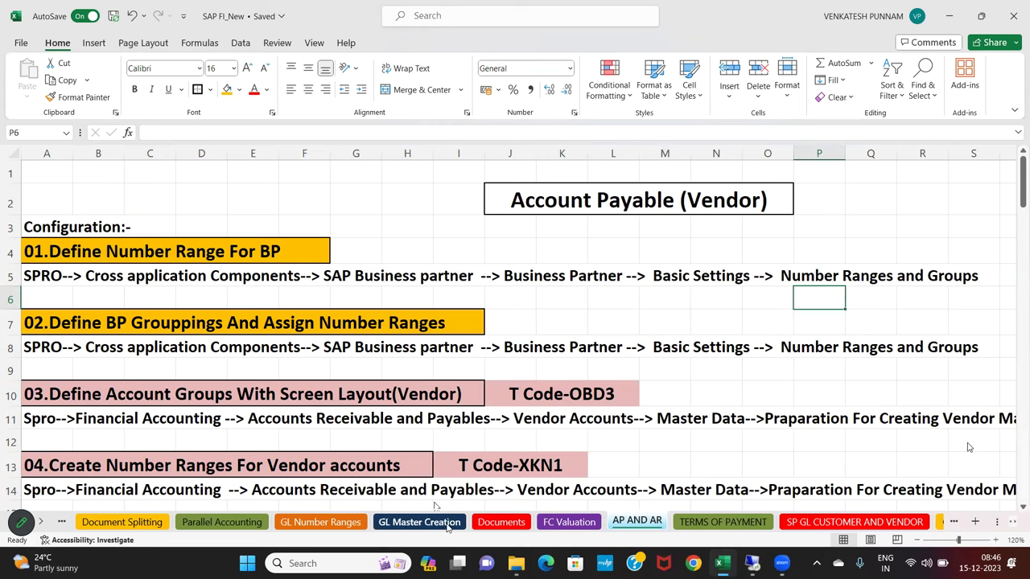
# Switch from the Excel notes to the SAP GUI window in the remote desktop session
pyautogui.click(781, 564)
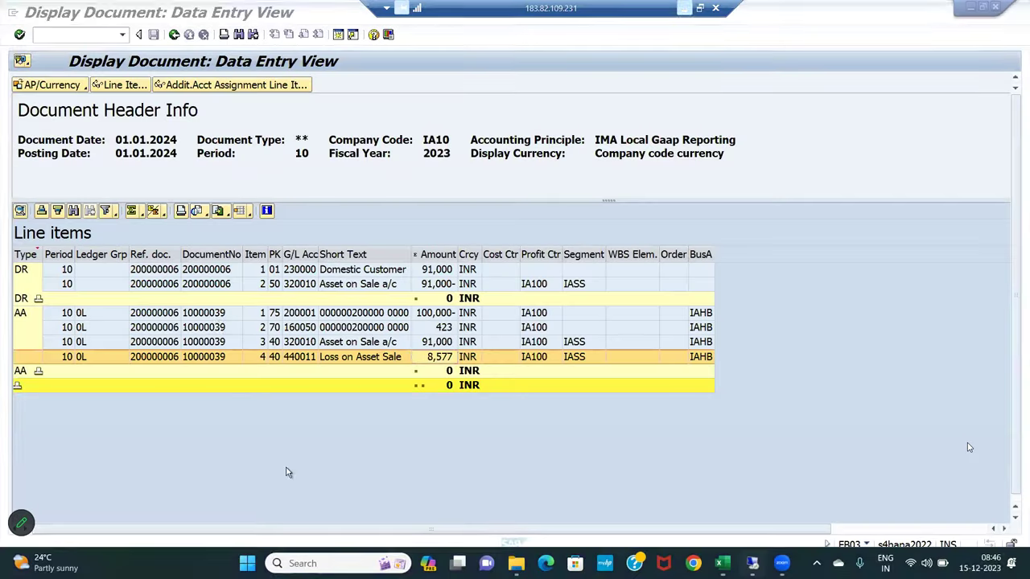
# Leave the document display and the asset retirement posting, discarding the unsaved data, to return to SAP Easy Access
pyautogui.click(174, 35)
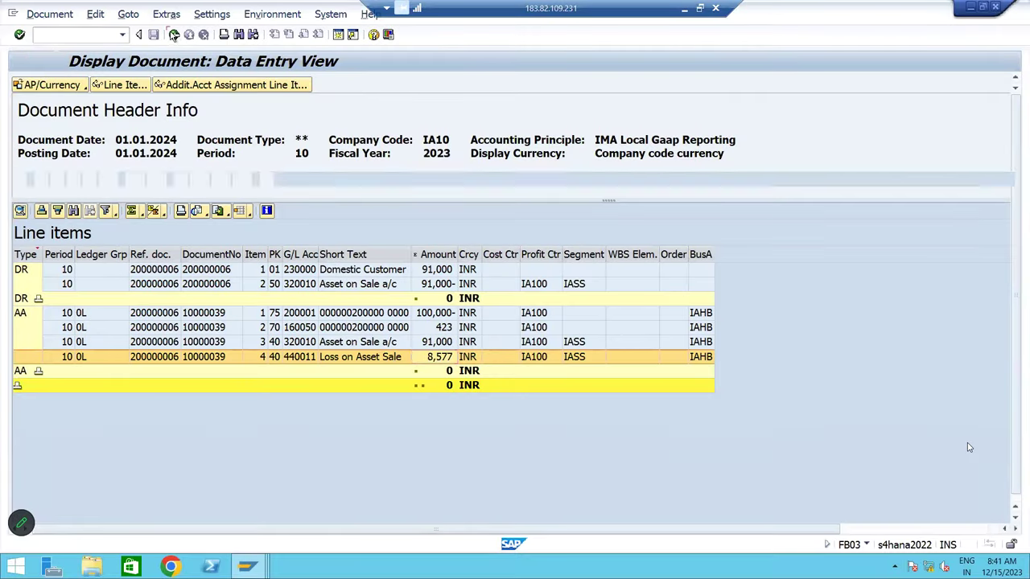
pyautogui.click(173, 34)
pyautogui.click(174, 35)
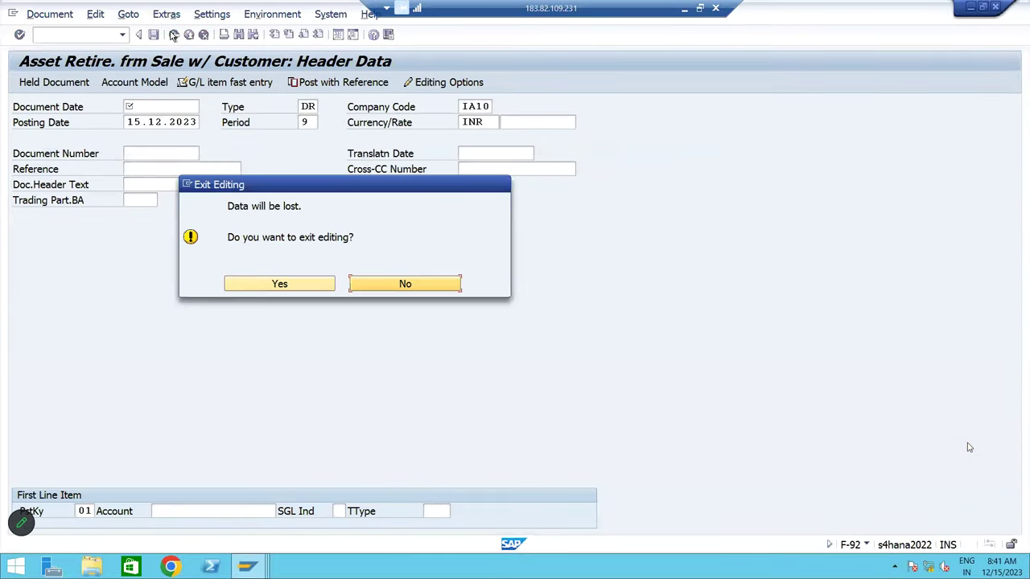
pyautogui.click(279, 283)
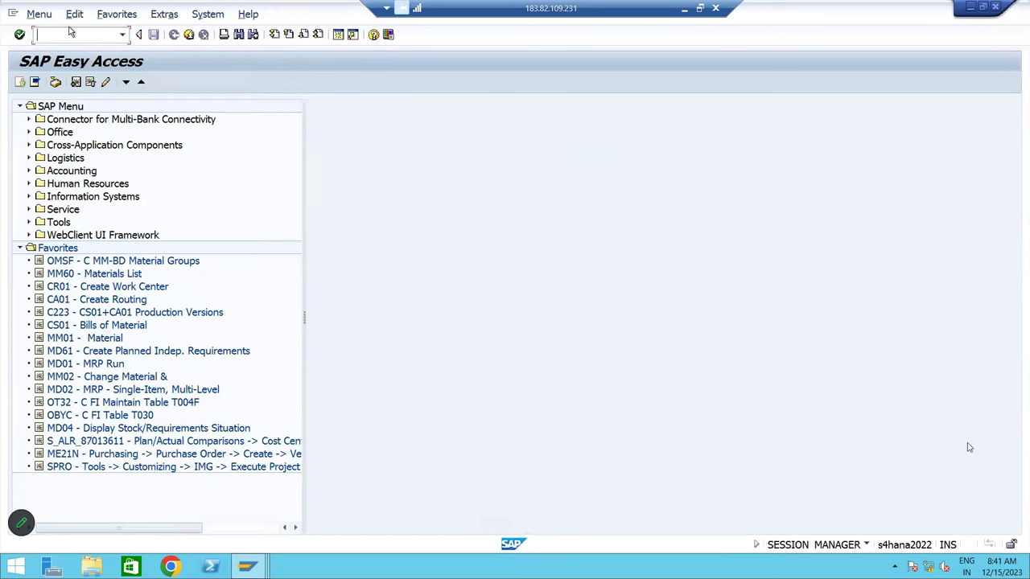
# Run transaction SPRO and display the SAP Reference IMG
pyautogui.write('SPRO')
pyautogui.press('Return')
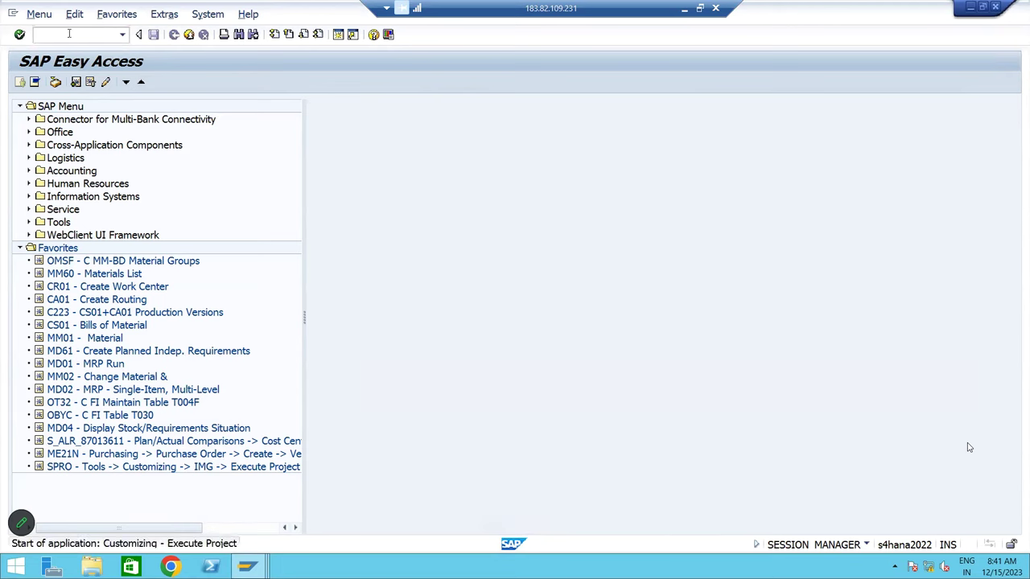
pyautogui.click(71, 85)
# Expand the Cross-Application Components node in the customizing implementation guide
pyautogui.click(94, 202)
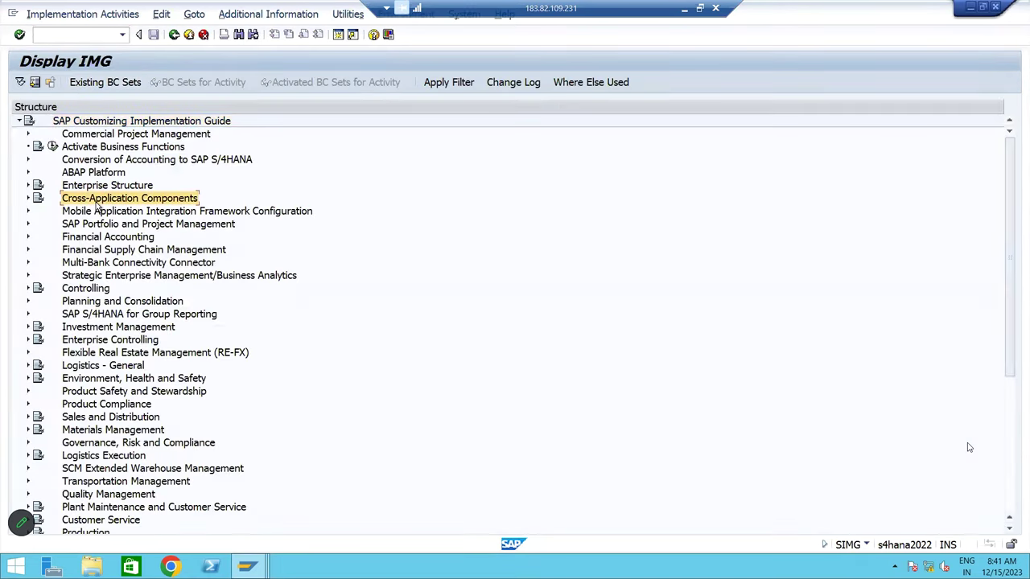
pyautogui.press('Up')
pyautogui.press('Up')
pyautogui.press('Up')
pyautogui.press('Up')
pyautogui.press('Up')
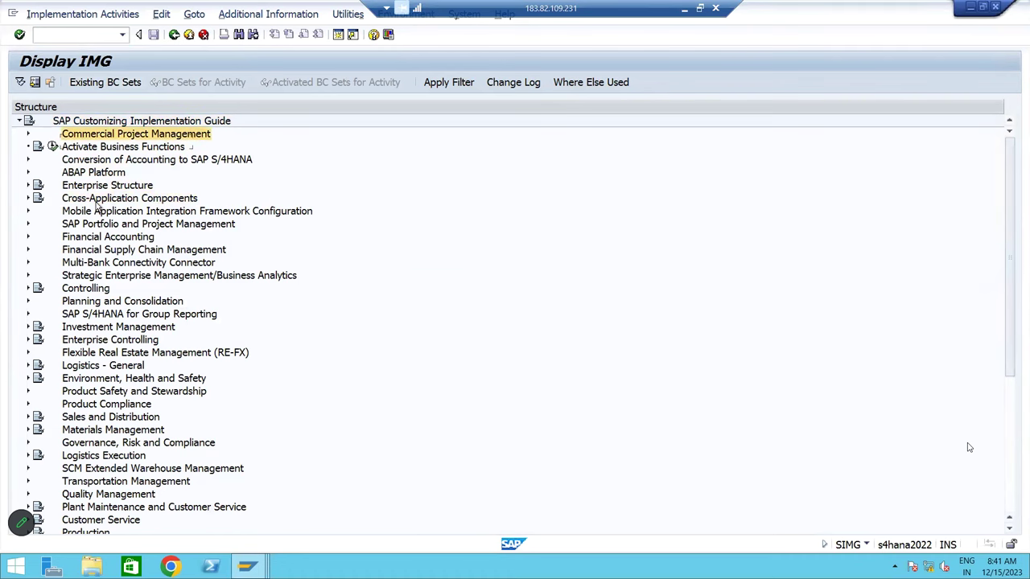
pyautogui.press('Down')
pyautogui.press('Down')
pyautogui.press('Down')
pyautogui.doubleClick(95, 201)
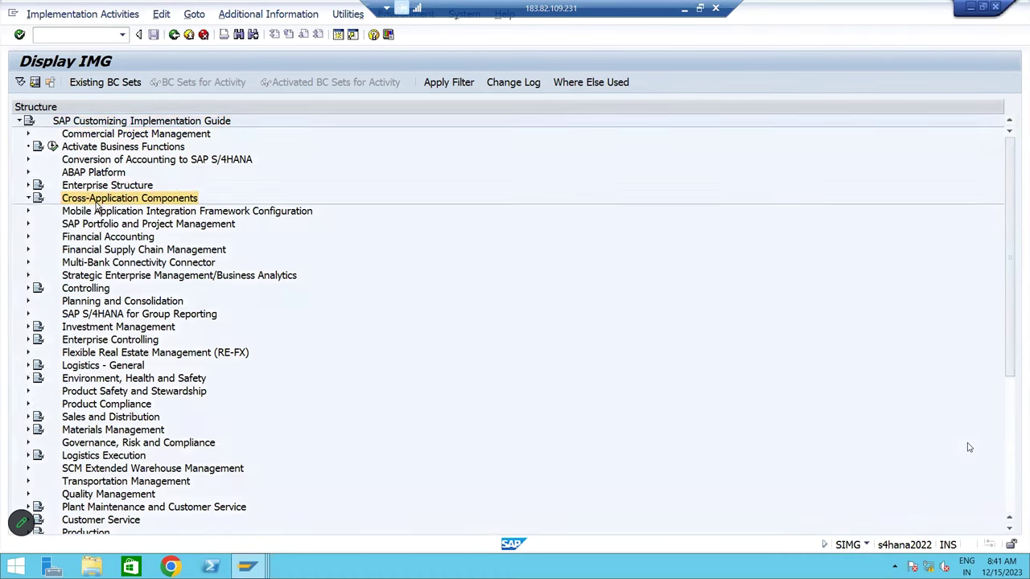
# Look through the Cross-Application Components entries for SAP Business Partner
pyautogui.press('Down')
pyautogui.press('Down')
pyautogui.press('Down')
pyautogui.press('Down')
pyautogui.press('Down')
pyautogui.press('Down')
pyautogui.press('Down')
pyautogui.press('Down')
pyautogui.press('Down')
pyautogui.press('Down')
pyautogui.press('Down')
pyautogui.press('Down')
pyautogui.press('Down')
pyautogui.press('Down')
pyautogui.press('Down')
pyautogui.press('Down')
pyautogui.press('Down')
pyautogui.press('Down')
pyautogui.press('Down')
pyautogui.press('Down')
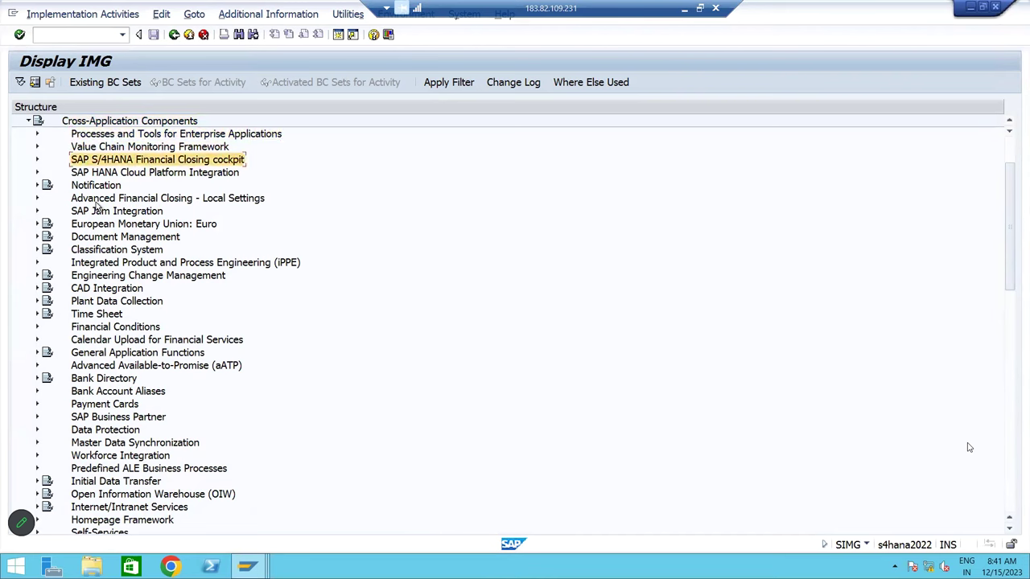
pyautogui.press('Down')
pyautogui.press('Down')
pyautogui.press('Down')
pyautogui.press('Down')
pyautogui.press('Down')
pyautogui.press('Down')
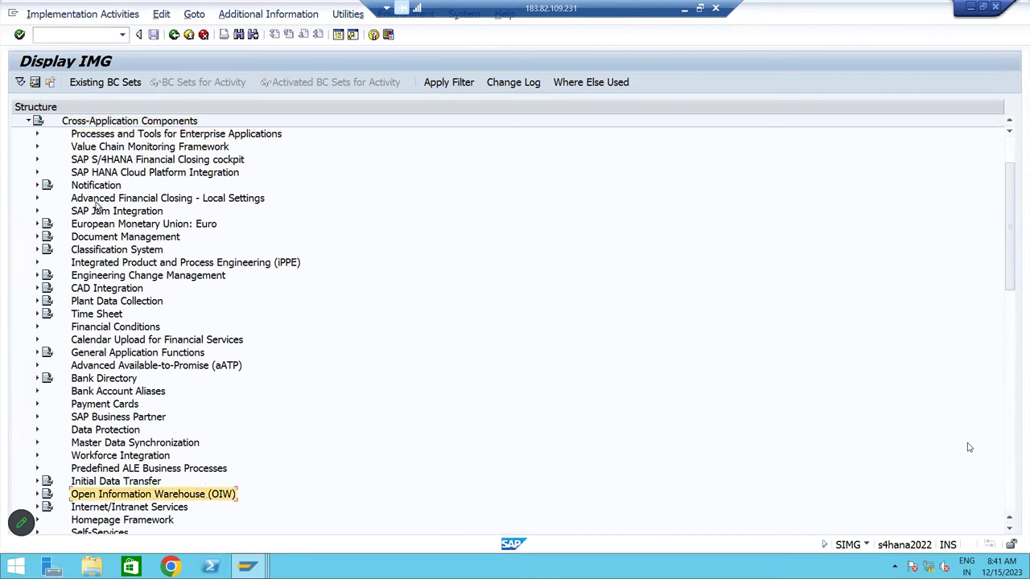
pyautogui.press('Down')
pyautogui.press('Down')
pyautogui.press('Down')
pyautogui.press('Down')
pyautogui.press('Down')
pyautogui.press('Down')
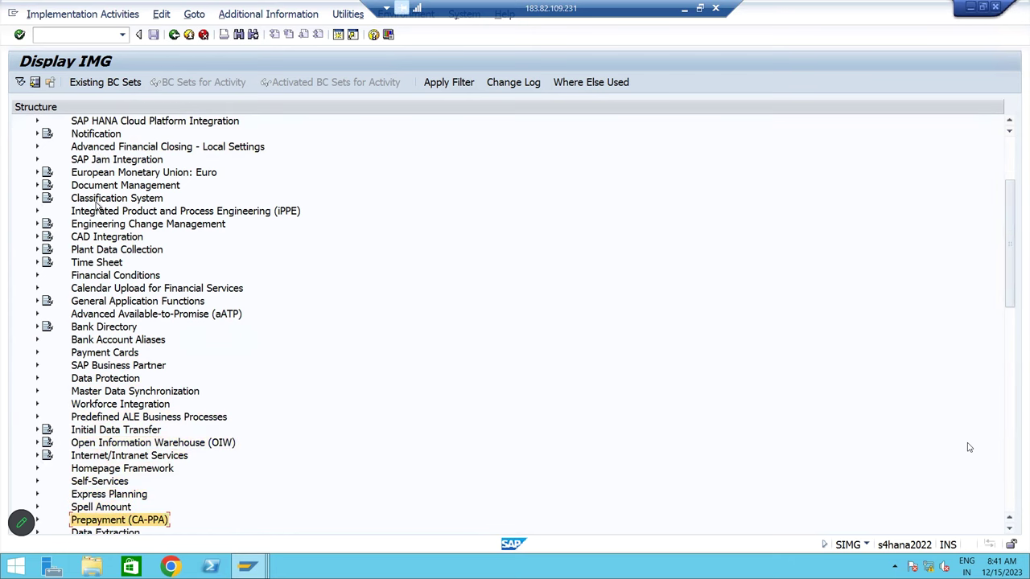
pyautogui.press('Down')
pyautogui.press('Down')
pyautogui.press('Down')
pyautogui.press('Down')
pyautogui.press('Down')
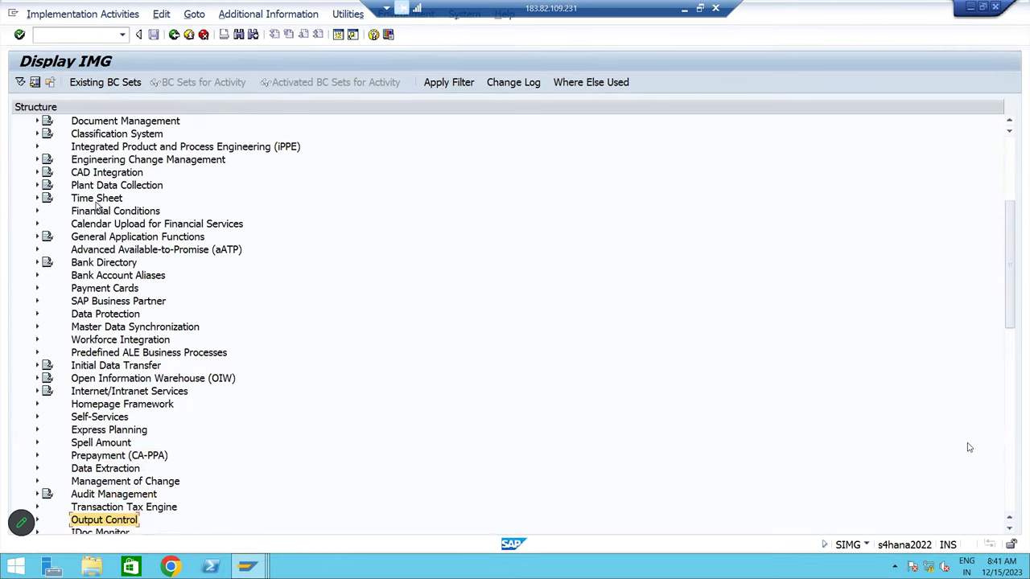
pyautogui.press('Up')
pyautogui.press('Up')
pyautogui.press('Up')
pyautogui.press('Up')
pyautogui.press('Up')
pyautogui.press('Up')
pyautogui.press('Up')
pyautogui.press('Up')
pyautogui.press('Up')
pyautogui.press('Up')
pyautogui.press('Up')
pyautogui.press('Up')
pyautogui.press('Up')
pyautogui.press('Up')
pyautogui.press('Up')
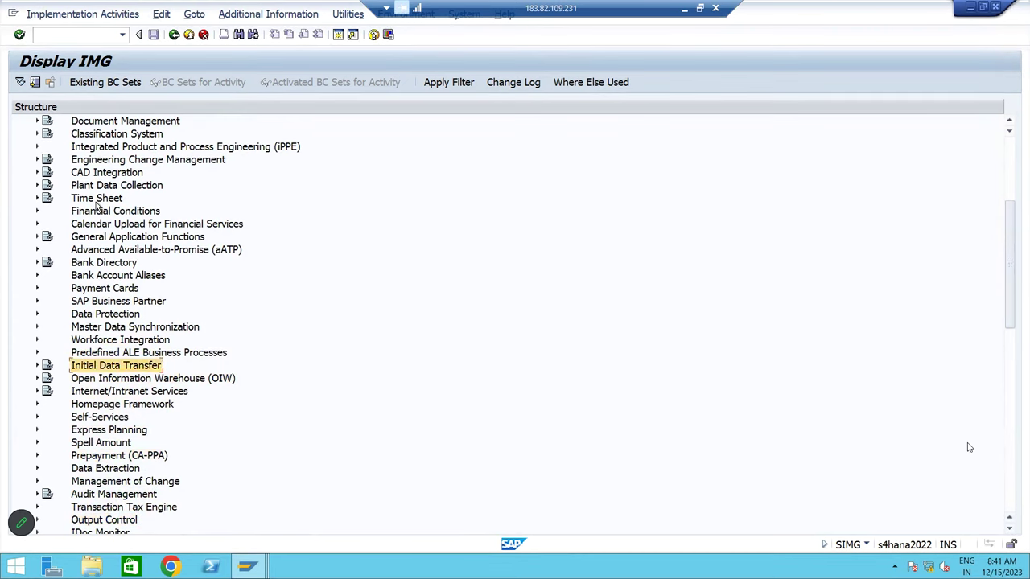
pyautogui.click(97, 209)
pyautogui.press('Up')
pyautogui.press('Up')
pyautogui.press('Up')
pyautogui.press('Up')
pyautogui.press('Up')
pyautogui.press('Up')
pyautogui.press('Up')
pyautogui.press('Up')
pyautogui.press('Up')
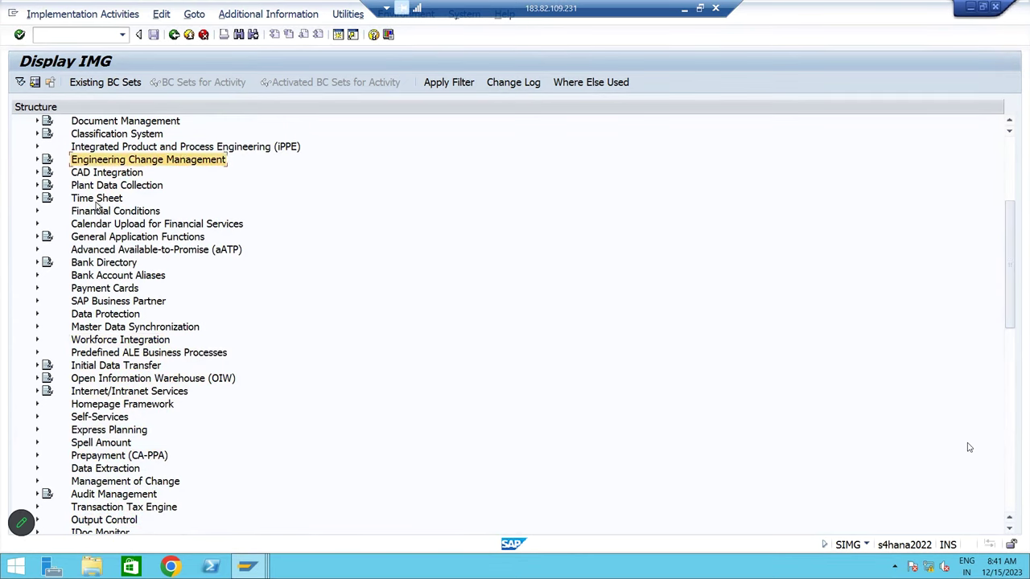
pyautogui.press('Up')
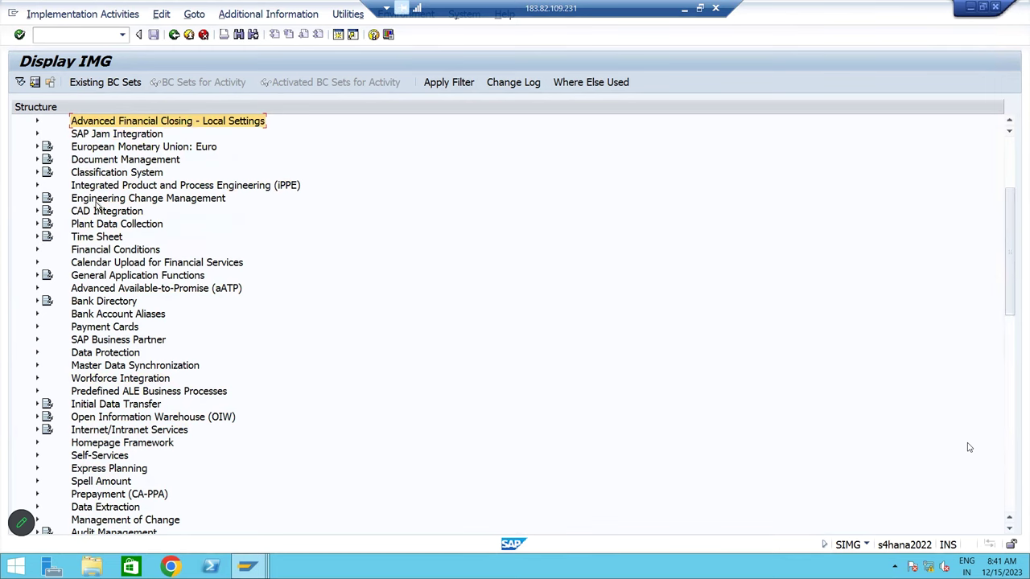
pyautogui.press('Down')
pyautogui.press('Down')
pyautogui.press('Down')
pyautogui.press('Down')
pyautogui.press('Down')
pyautogui.press('Down')
pyautogui.press('Down')
pyautogui.press('Down')
pyautogui.press('Down')
pyautogui.press('Down')
pyautogui.press('Down')
pyautogui.press('Down')
pyautogui.press('Down')
pyautogui.press('Down')
pyautogui.press('Down')
pyautogui.press('Down')
pyautogui.press('Down')
pyautogui.press('Down')
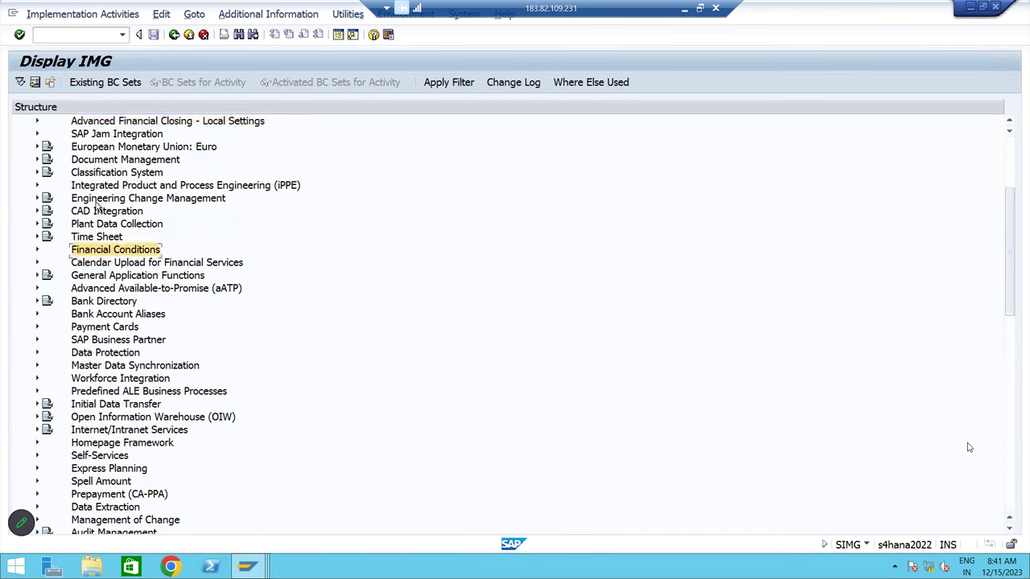
pyautogui.press('Down')
pyautogui.press('Down')
pyautogui.press('Down')
pyautogui.press('Down')
pyautogui.press('Down')
pyautogui.press('Down')
pyautogui.press('Down')
pyautogui.press('Down')
pyautogui.press('Down')
pyautogui.press('Down')
pyautogui.press('Down')
pyautogui.press('Down')
pyautogui.press('Down')
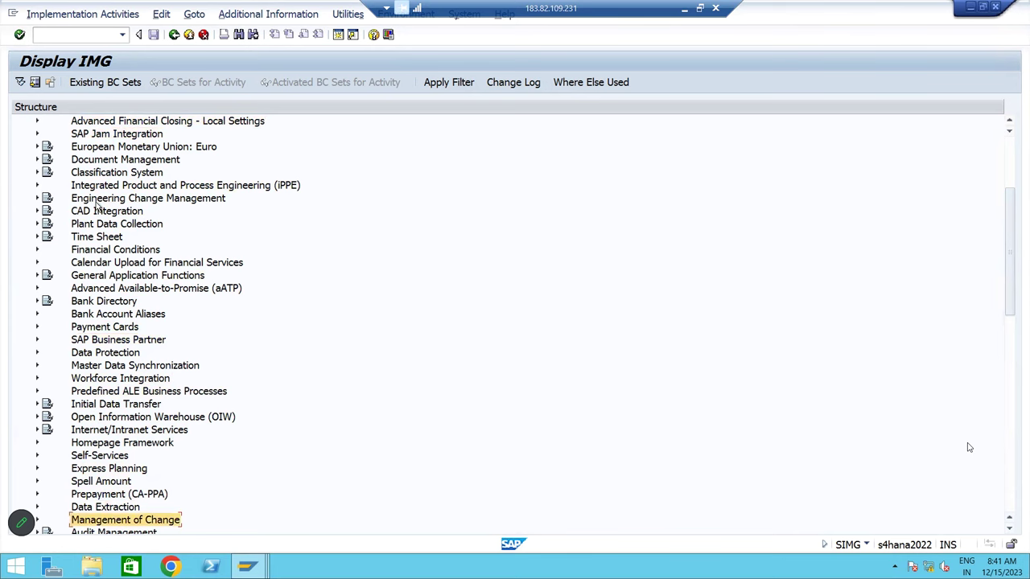
pyautogui.press('Down')
pyautogui.press('Down')
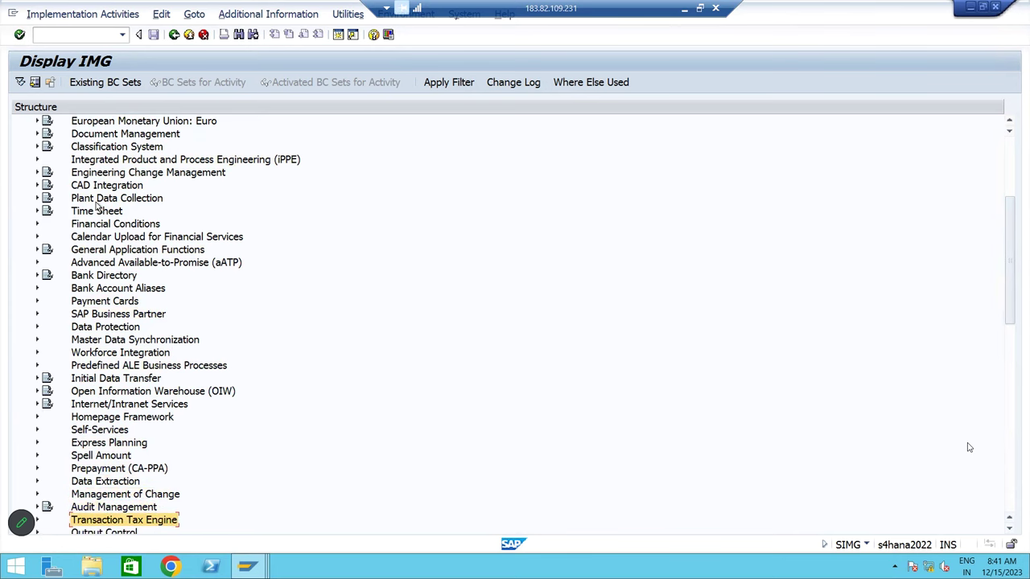
# Expand SAP Business Partner down through Business Partner and Basic Settings to the activities under Number Ranges and Groupings
pyautogui.click(106, 315)
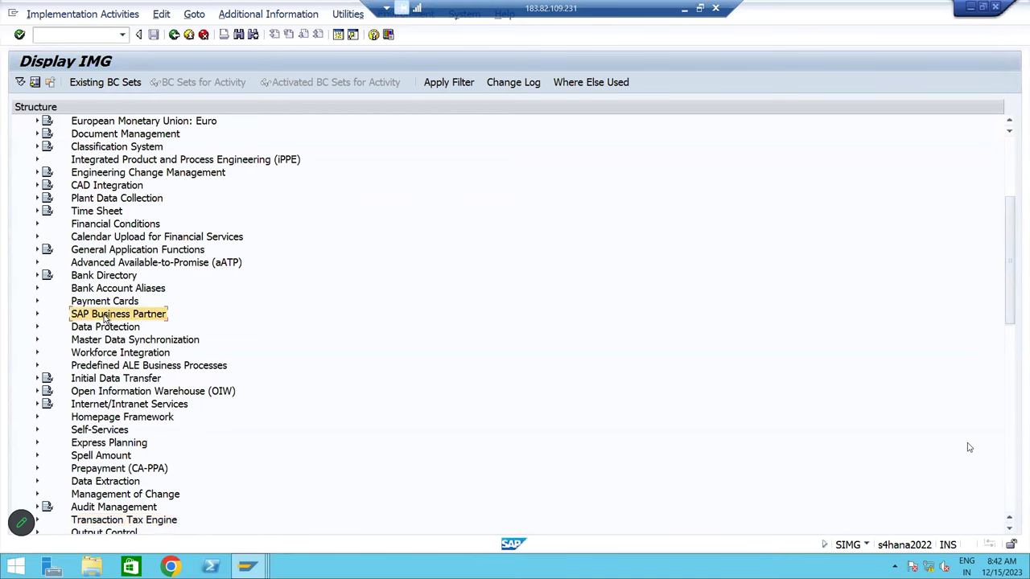
pyautogui.click(37, 314)
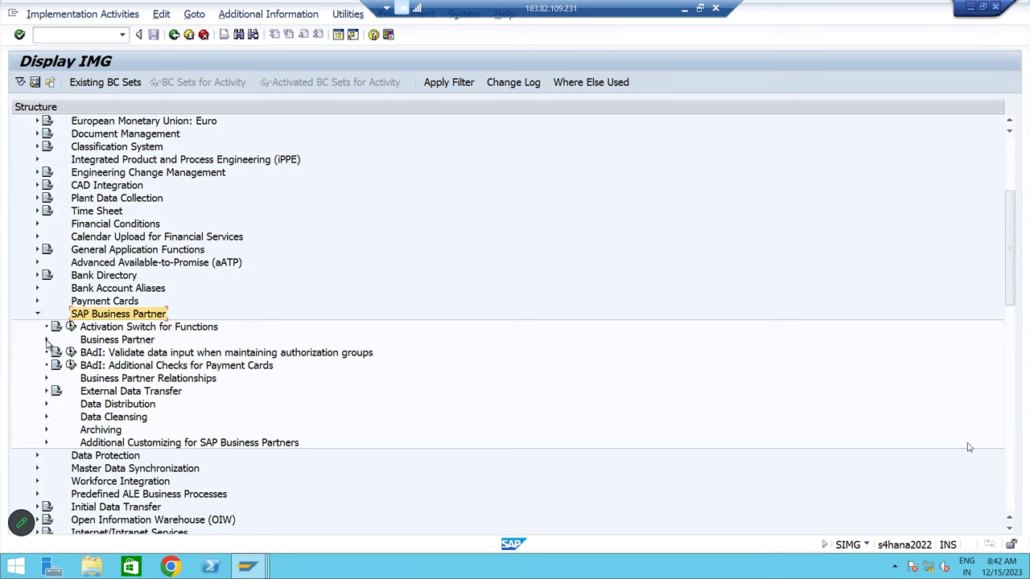
pyautogui.click(46, 340)
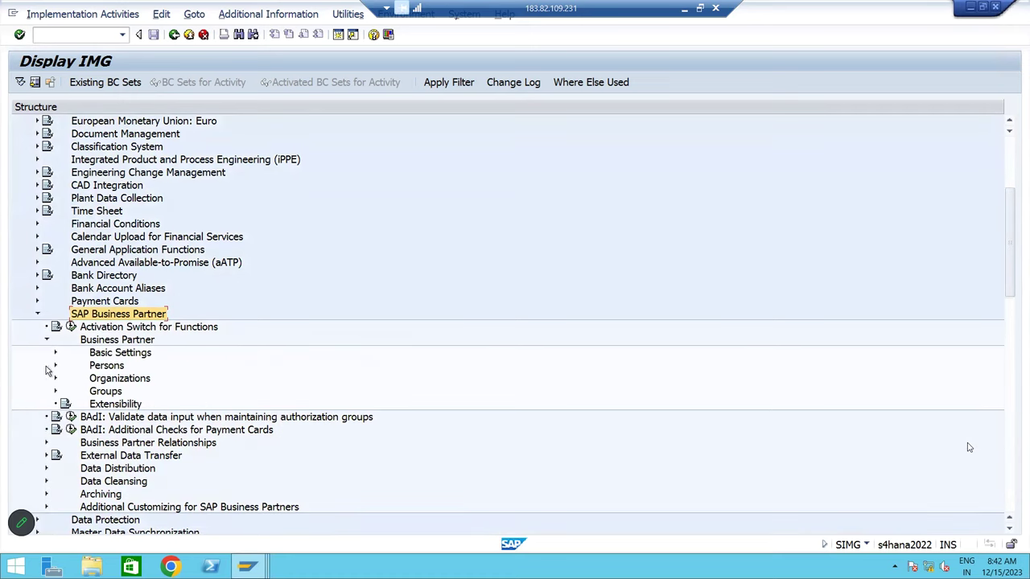
pyautogui.click(55, 354)
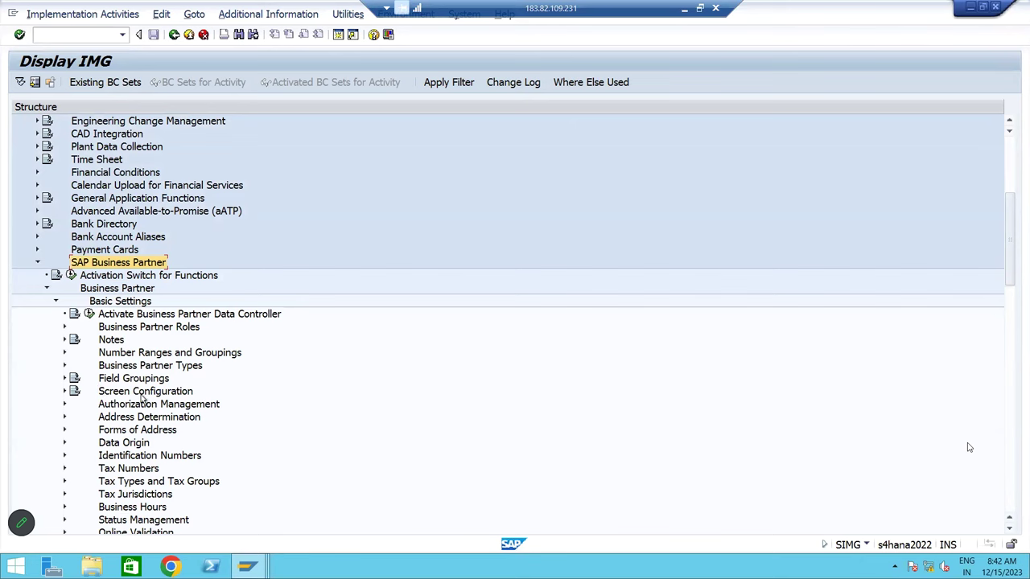
pyautogui.click(114, 355)
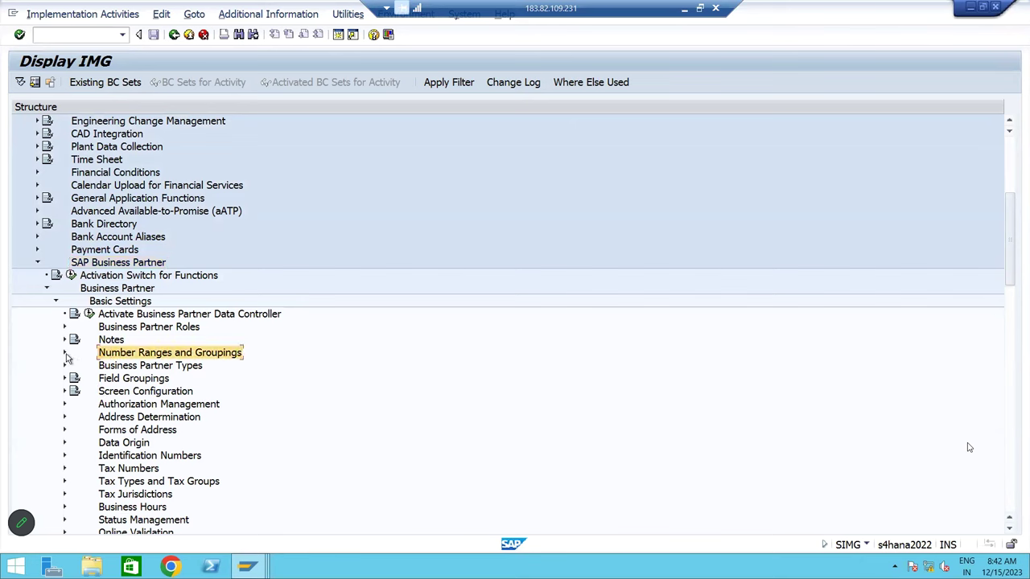
pyautogui.click(65, 354)
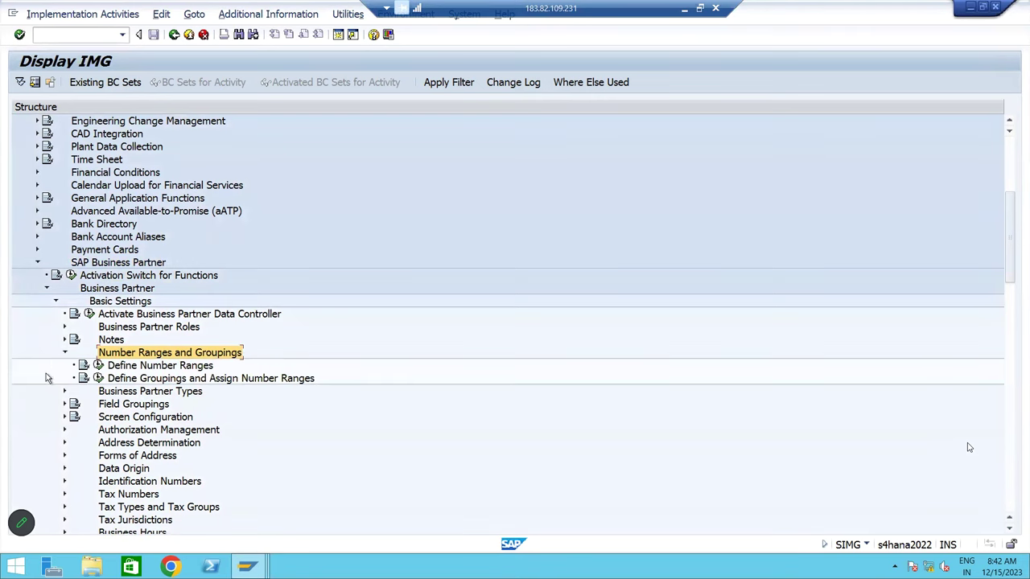
# Point out the Define Number Ranges and Define Groupings and Assign Number Ranges activities in the IMG
pyautogui.click(117, 367)
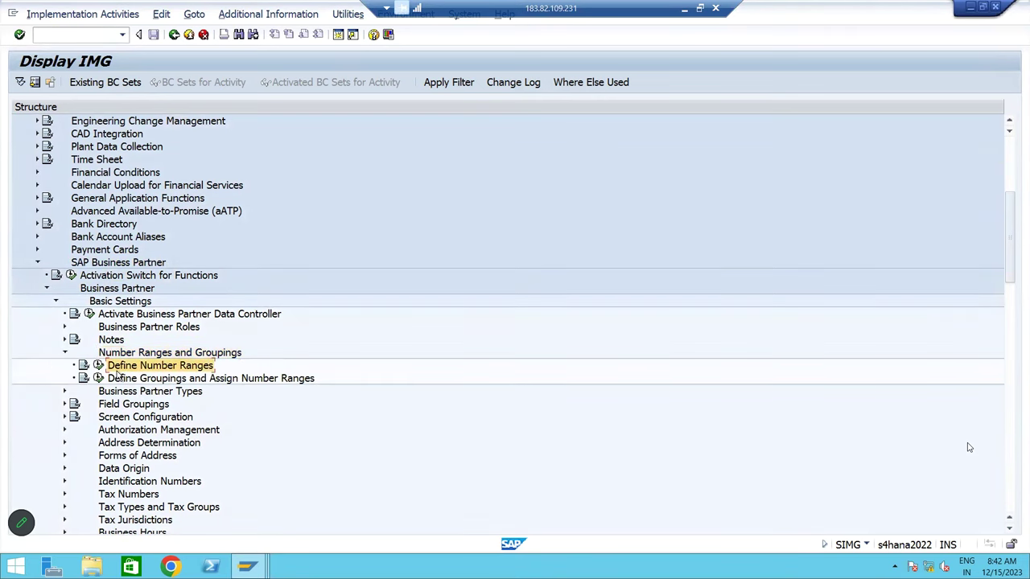
pyautogui.click(117, 379)
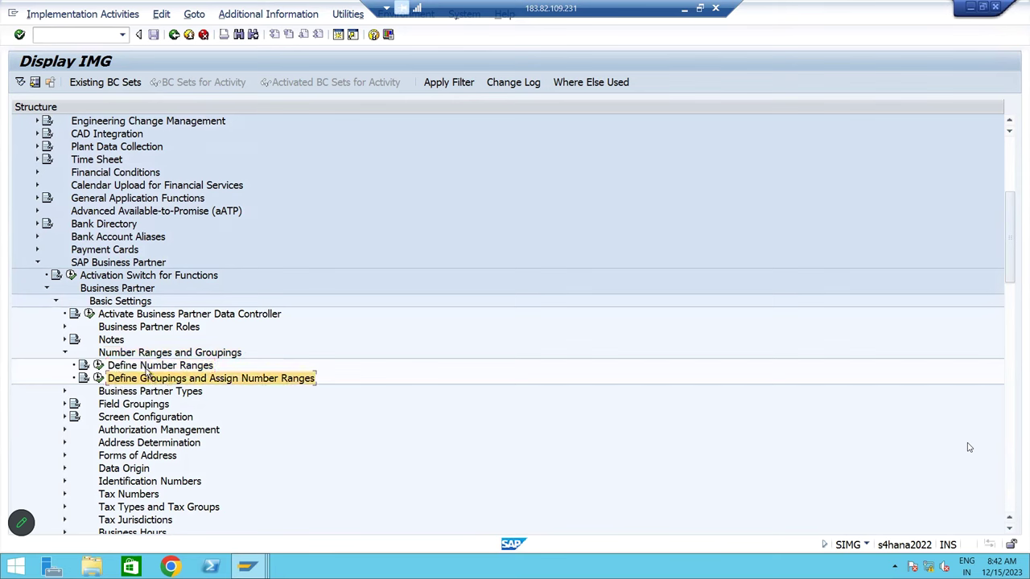
pyautogui.click(150, 368)
pyautogui.click(151, 378)
pyautogui.click(149, 367)
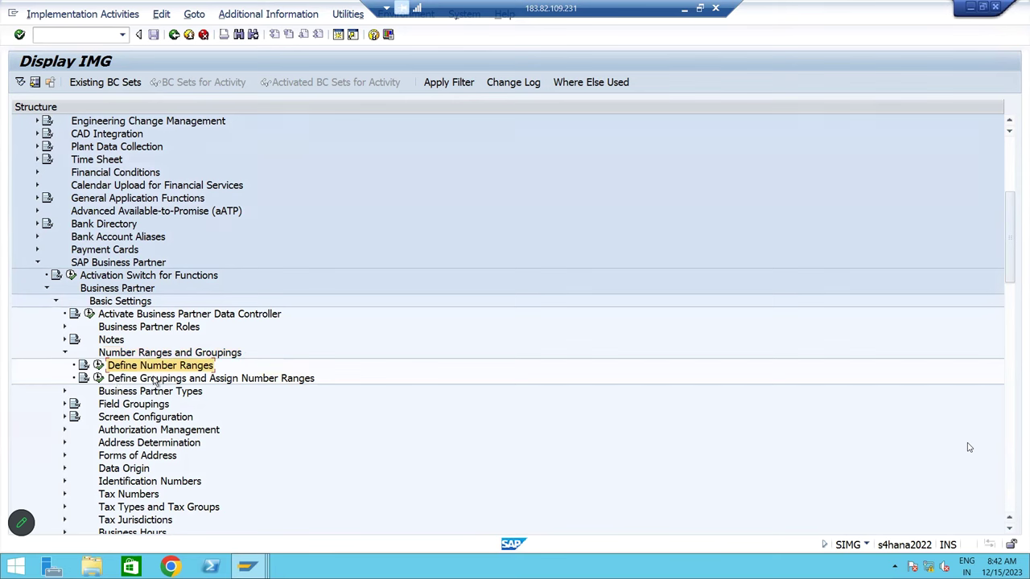
pyautogui.click(152, 379)
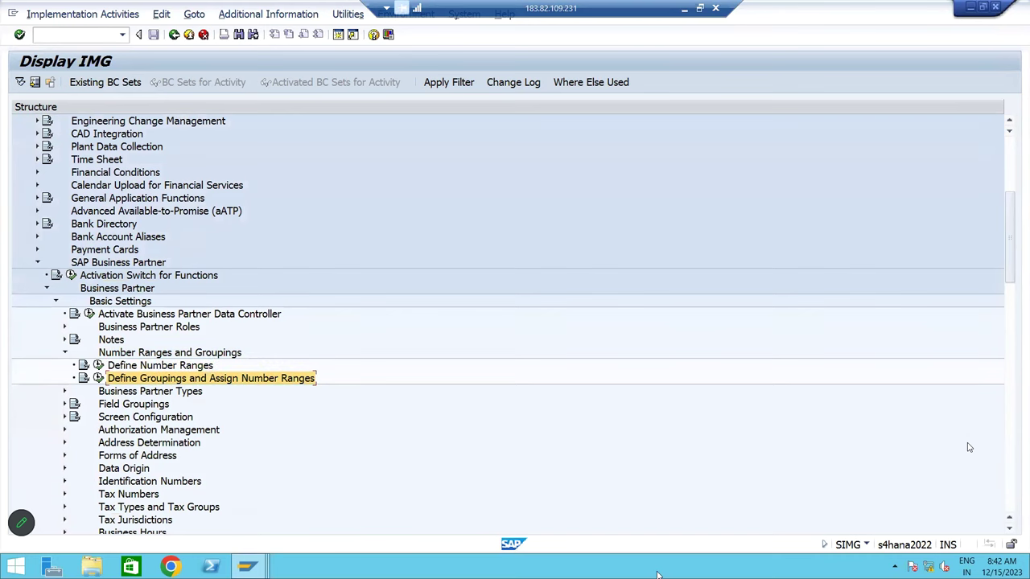
# Switch to the Excel notes to highlight configuration items 01 and 02 in A4:J8, and return to the SAP window
pyautogui.hotkey('alt', 'Tab')
pyautogui.moveTo(315, 253); pyautogui.dragTo(472, 331)
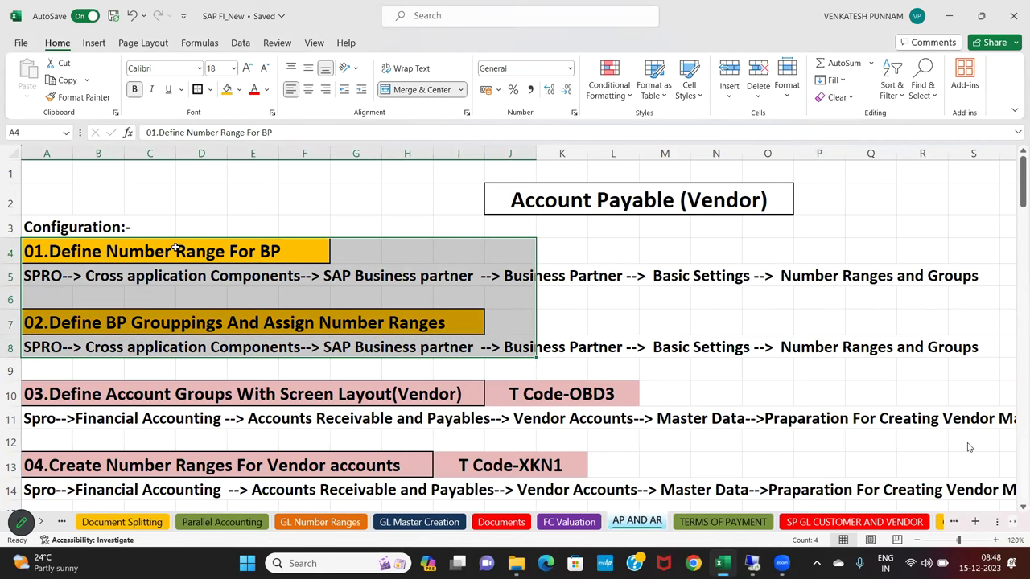
pyautogui.hotkey('alt', 'Tab')
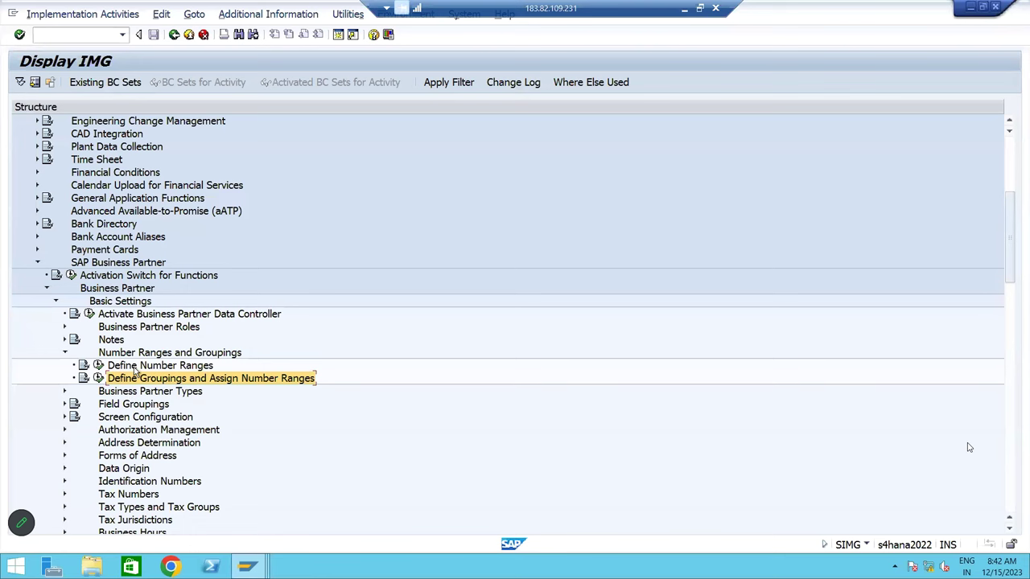
# Execute the Define Number Ranges activity and open the BU_PARTNER intervals in change mode
pyautogui.click(124, 369)
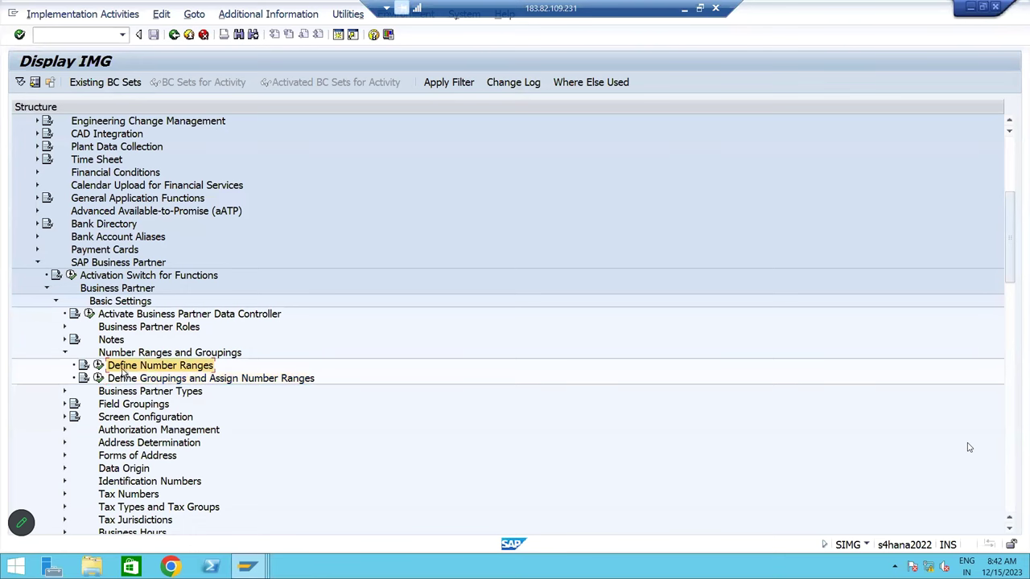
pyautogui.click(98, 366)
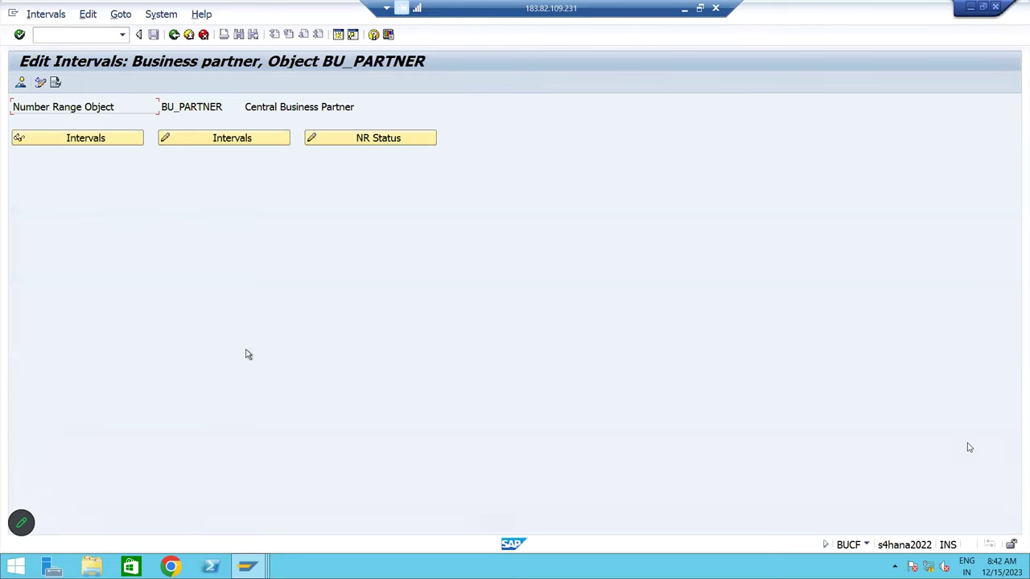
pyautogui.click(207, 142)
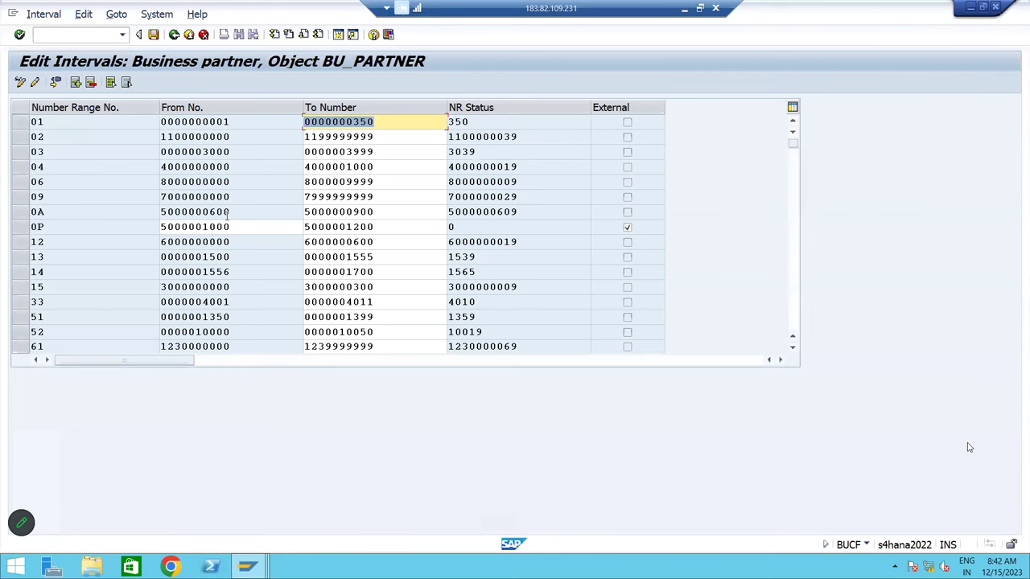
# Review the existing business partner number range intervals, checking their from and to numbers
pyautogui.click(254, 196)
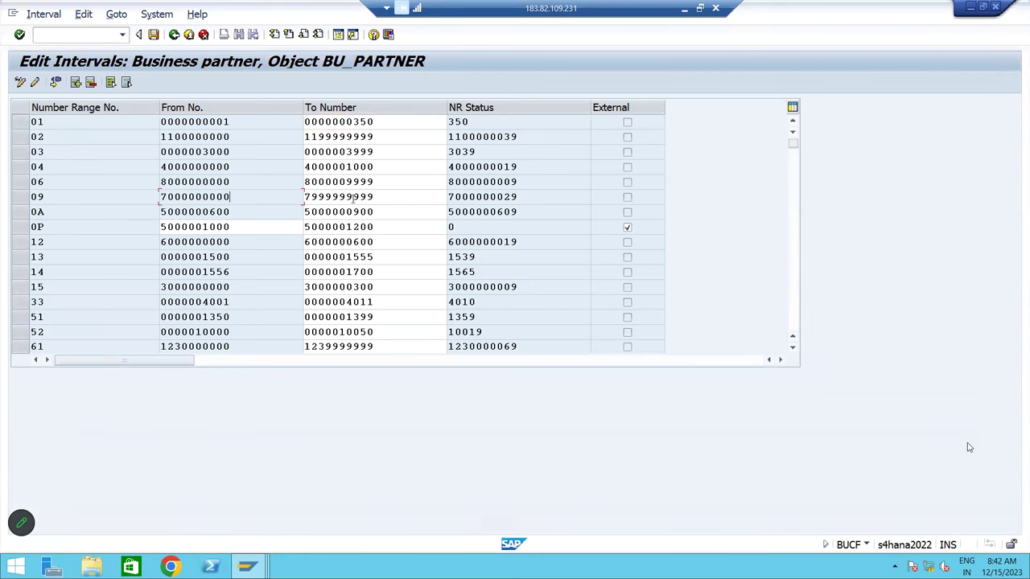
pyautogui.scroll(-10, 212, 265)
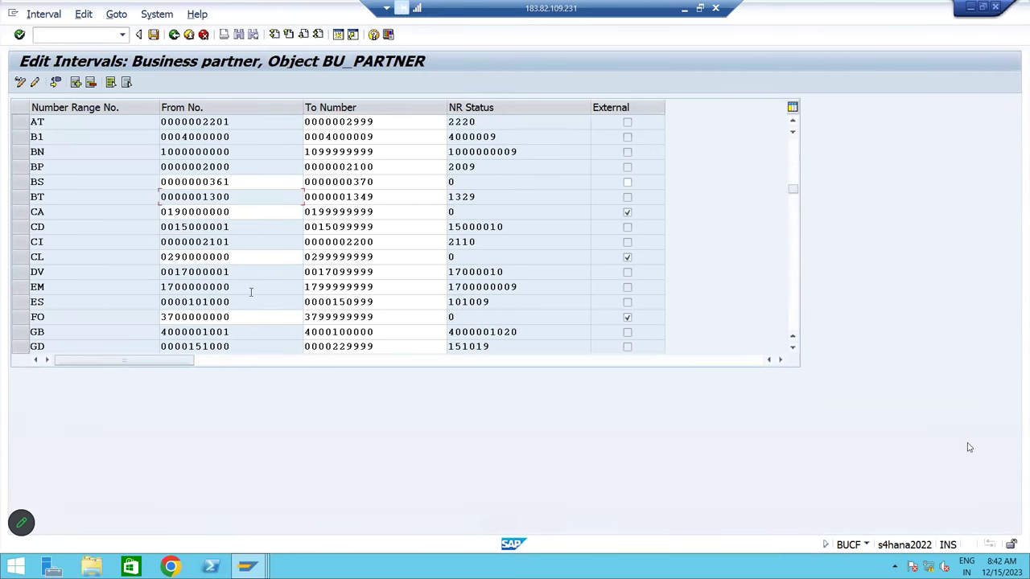
pyautogui.scroll(10, 250, 292)
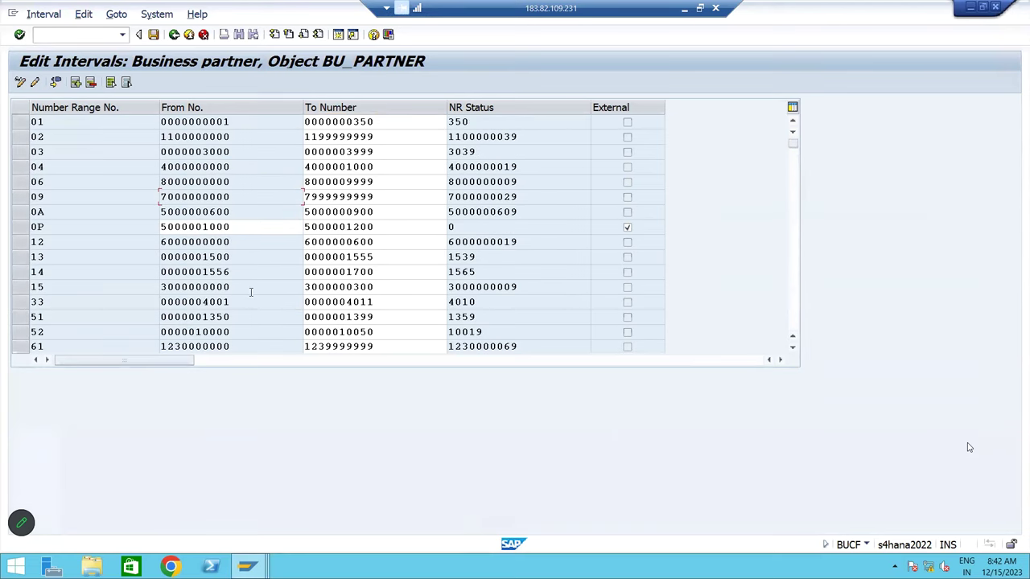
# Compare the From No. entries of intervals 03 and 09, and look through the interval list as far as CA
pyautogui.doubleClick(228, 152)
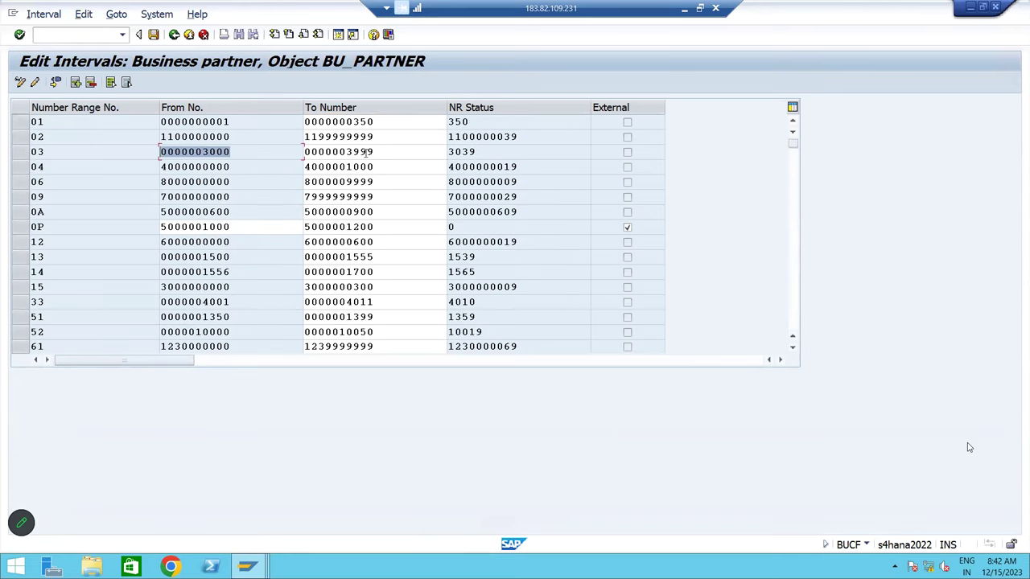
pyautogui.press('Tab')
pyautogui.moveTo(213, 193); pyautogui.dragTo(163, 194)
pyautogui.scroll(-5, 137, 310)
pyautogui.scroll(-1, 205, 317)
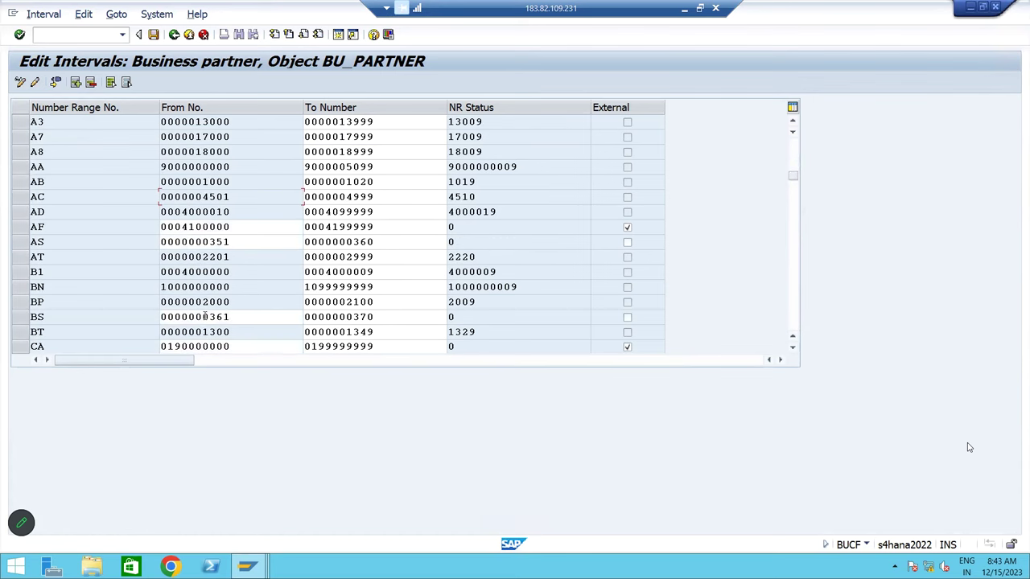
pyautogui.scroll(10, 205, 316)
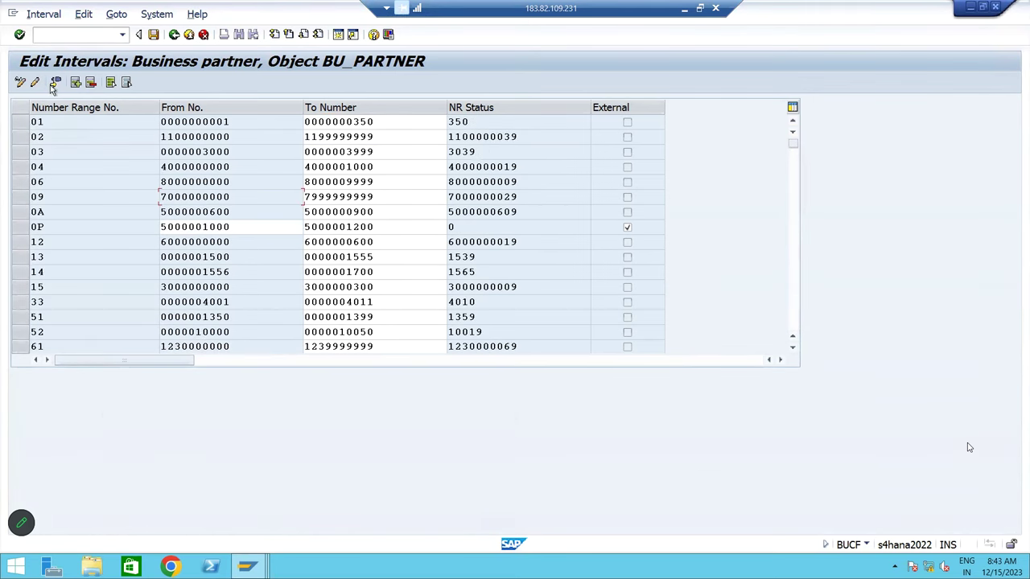
# Check the free intervals available for the BU_PARTNER object, and close the list and its information messages
pyautogui.click(53, 83)
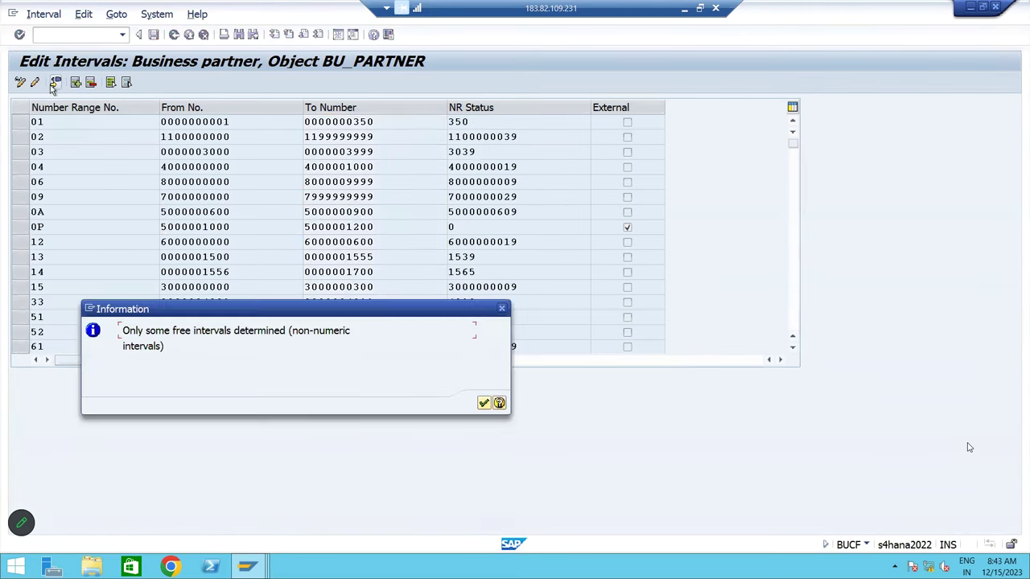
pyautogui.click(481, 404)
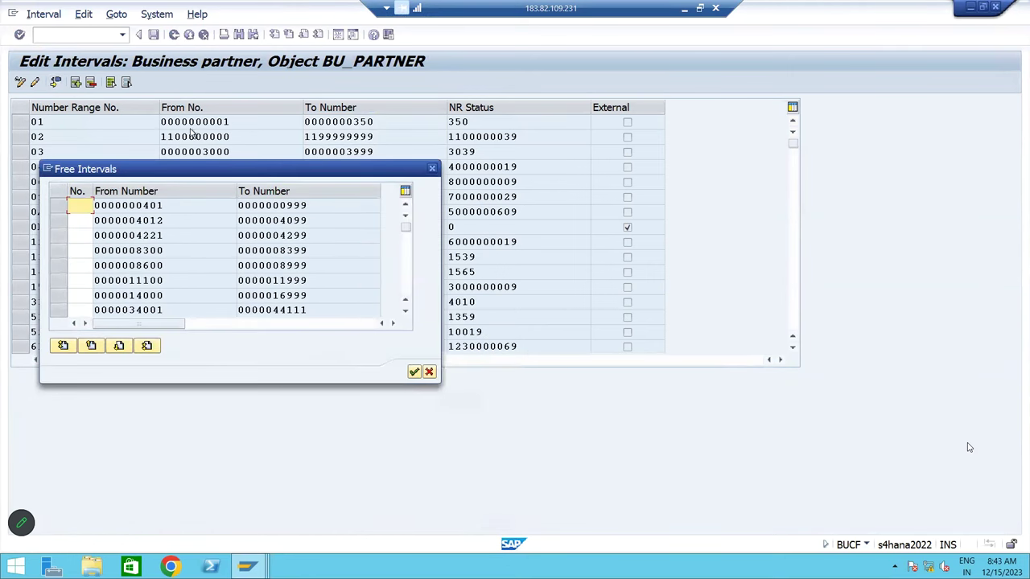
pyautogui.click(432, 168)
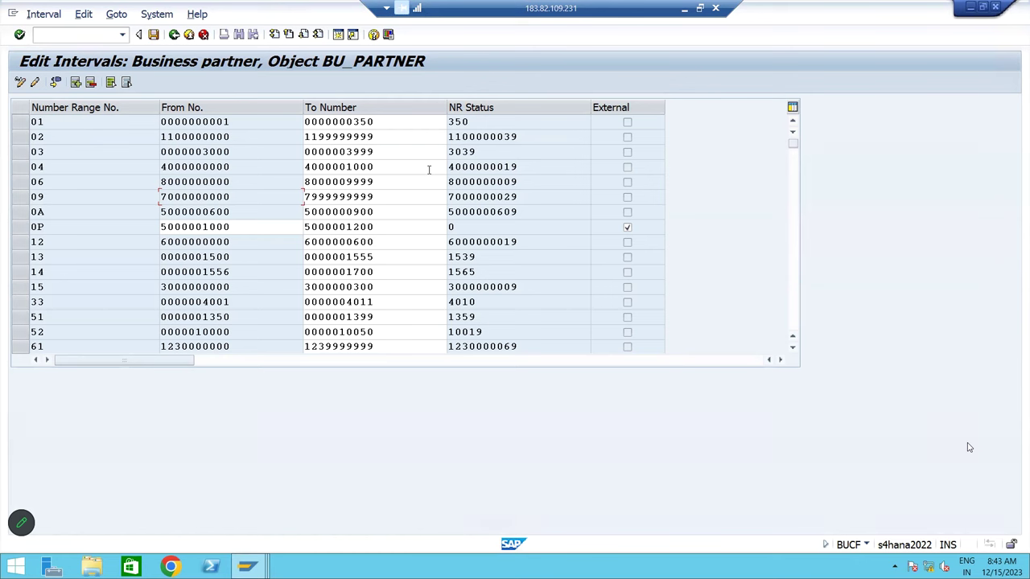
pyautogui.click(55, 84)
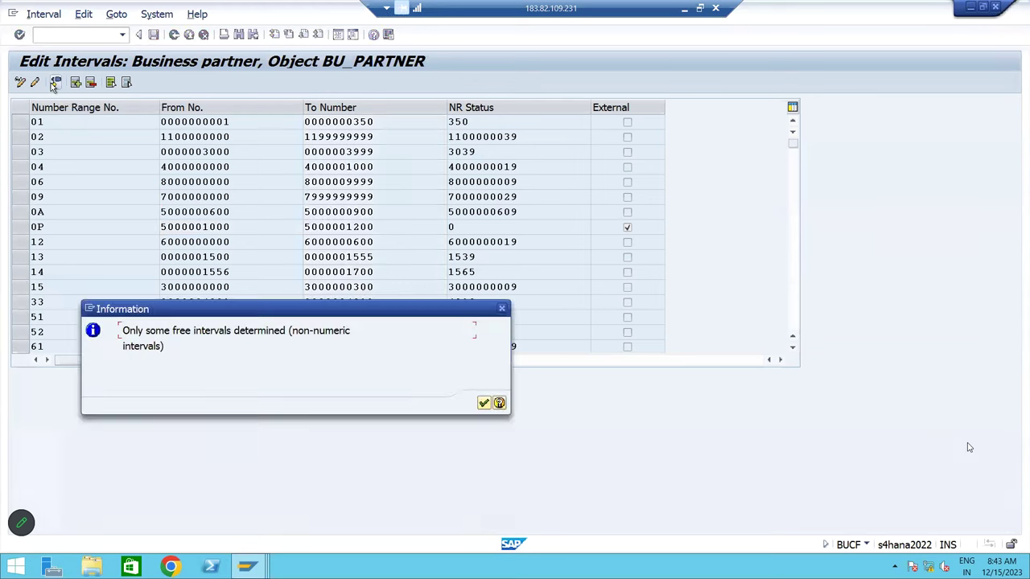
pyautogui.click(483, 404)
pyautogui.click(486, 390)
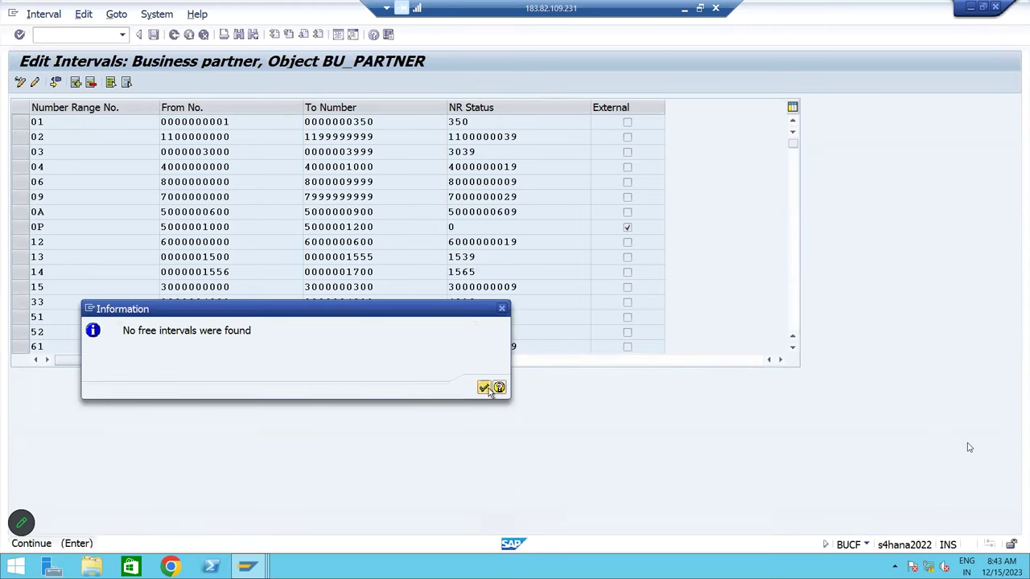
pyautogui.click(55, 83)
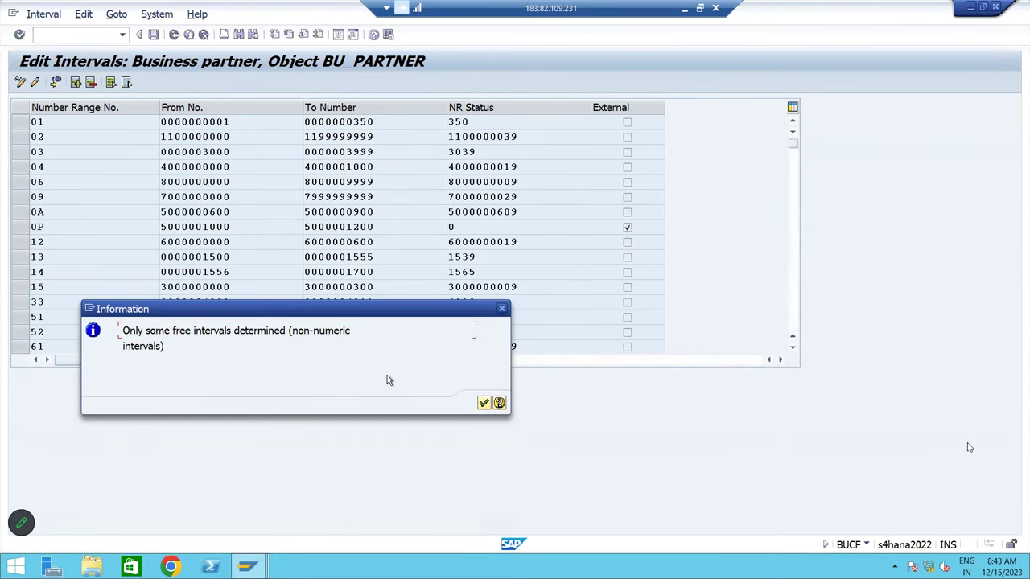
pyautogui.press('Return')
pyautogui.press('Return')
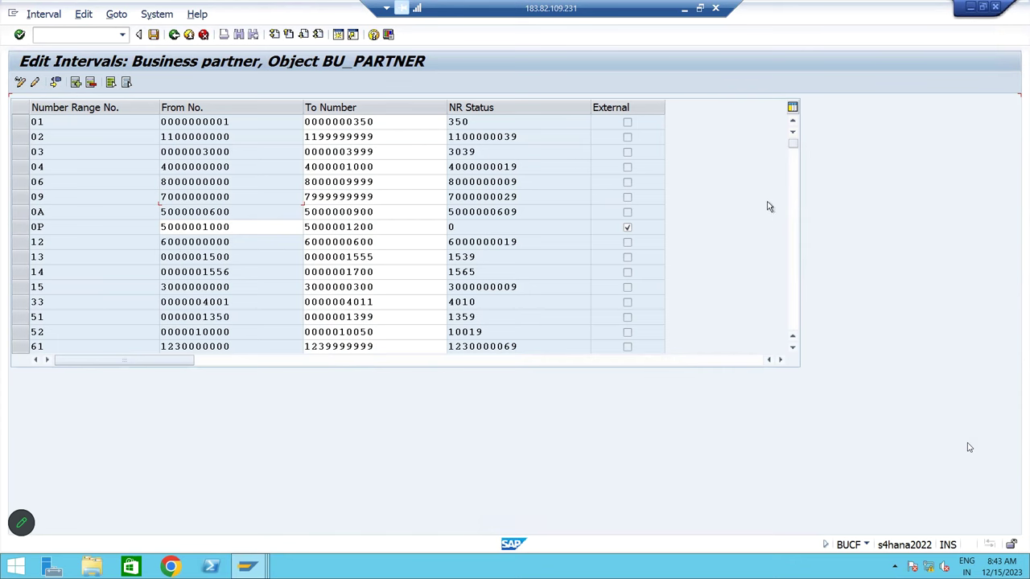
pyautogui.scroll(-5, 672, 140)
pyautogui.click(152, 272)
pyautogui.scroll(-5, 152, 272)
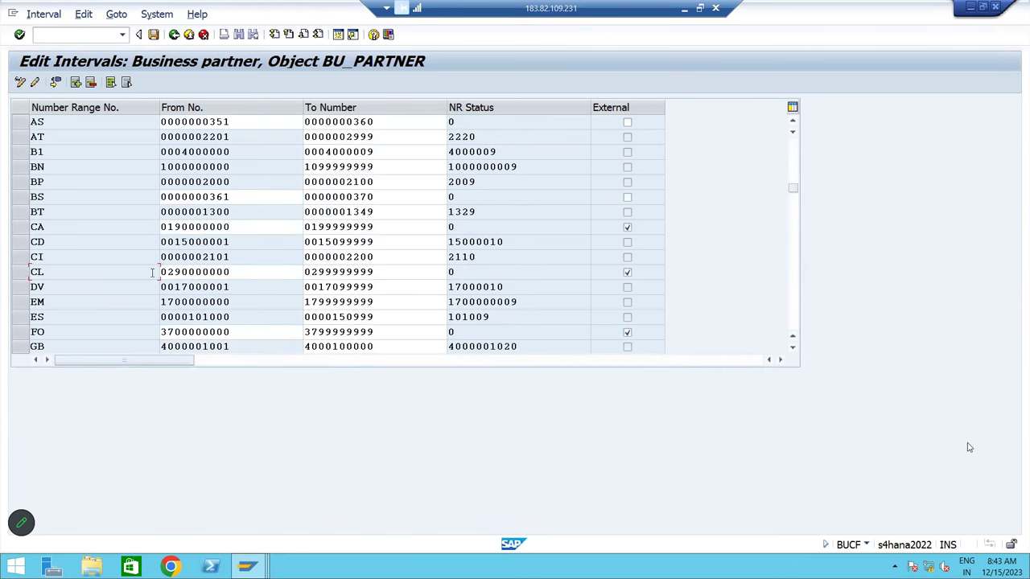
pyautogui.scroll(-5, 152, 272)
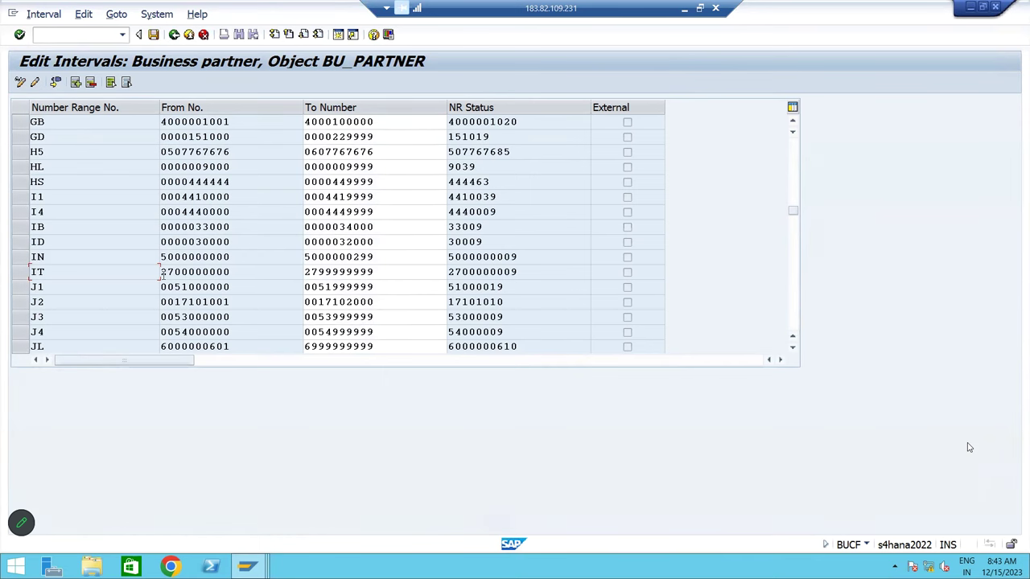
pyautogui.moveTo(161, 274); pyautogui.dragTo(209, 274)
pyautogui.click(325, 275)
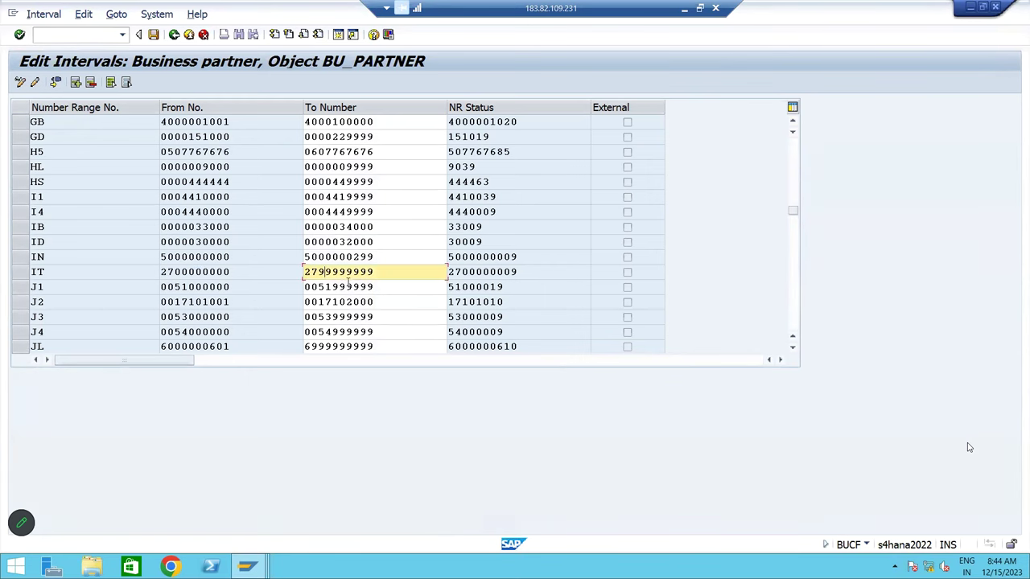
pyautogui.press('BackSpace')
pyautogui.write('0')
pyautogui.hotkey('ctrl', 'a')
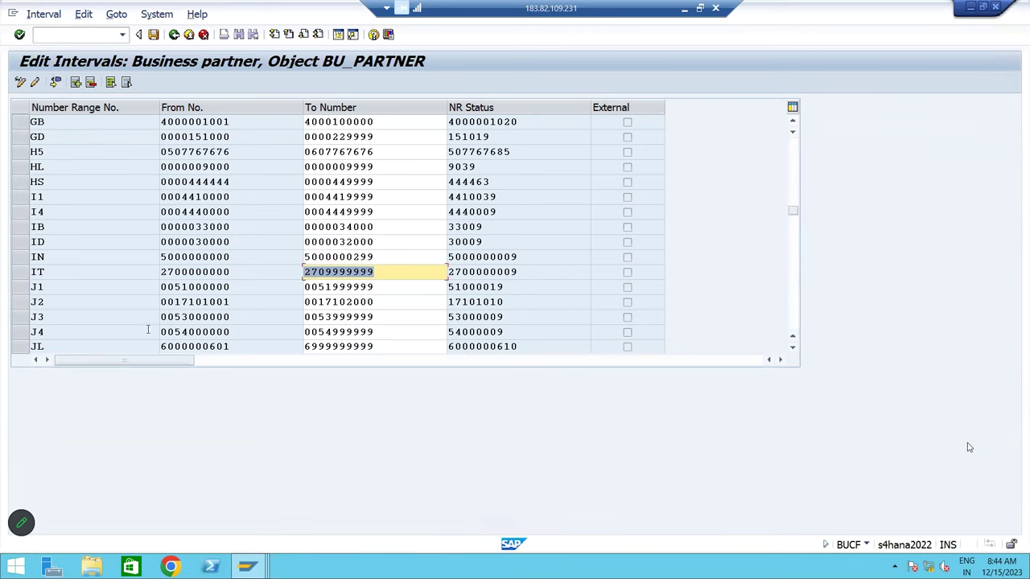
pyautogui.click(22, 276)
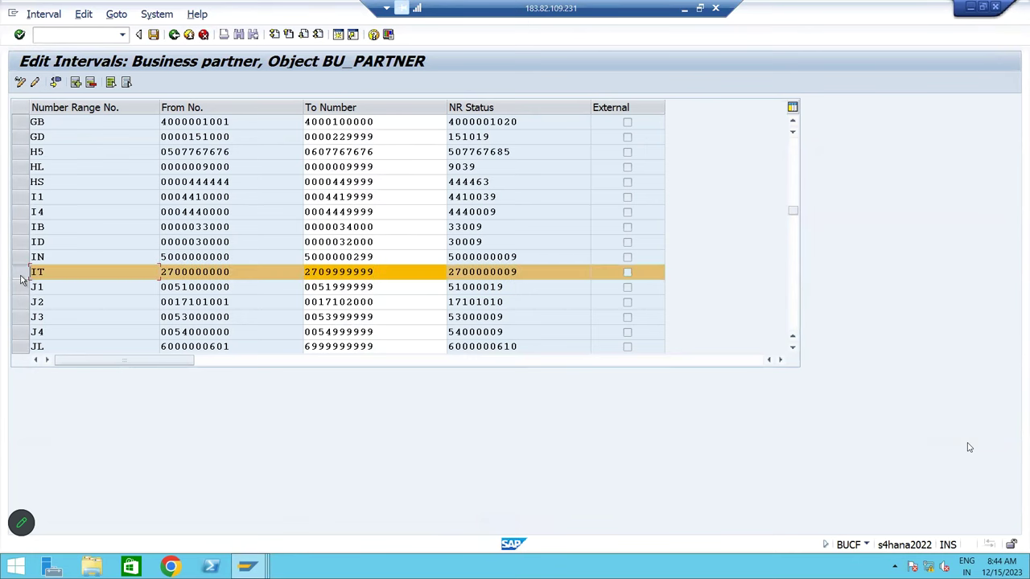
pyautogui.click(22, 277)
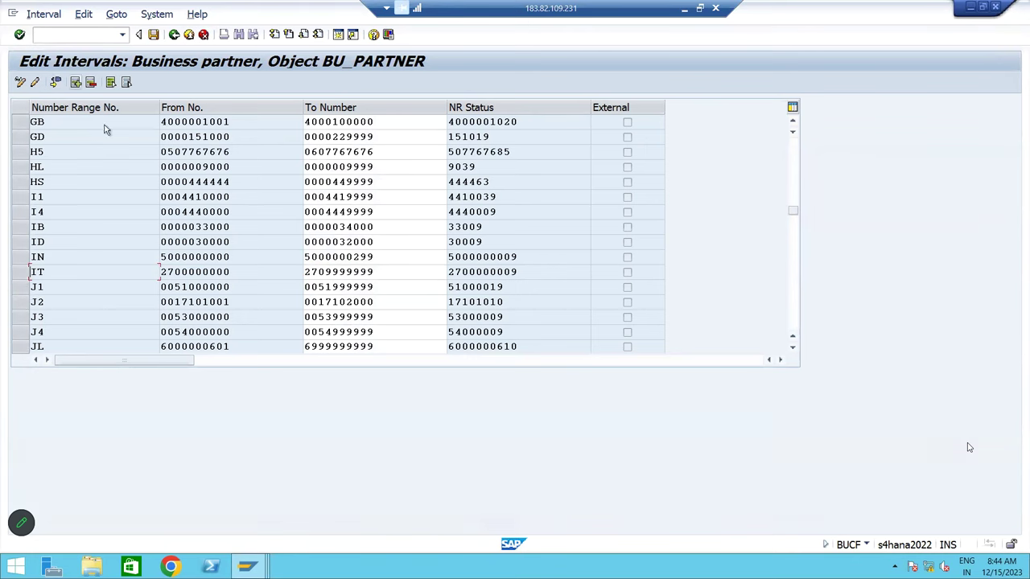
pyautogui.click(75, 82)
pyautogui.scroll(10, 791, 216)
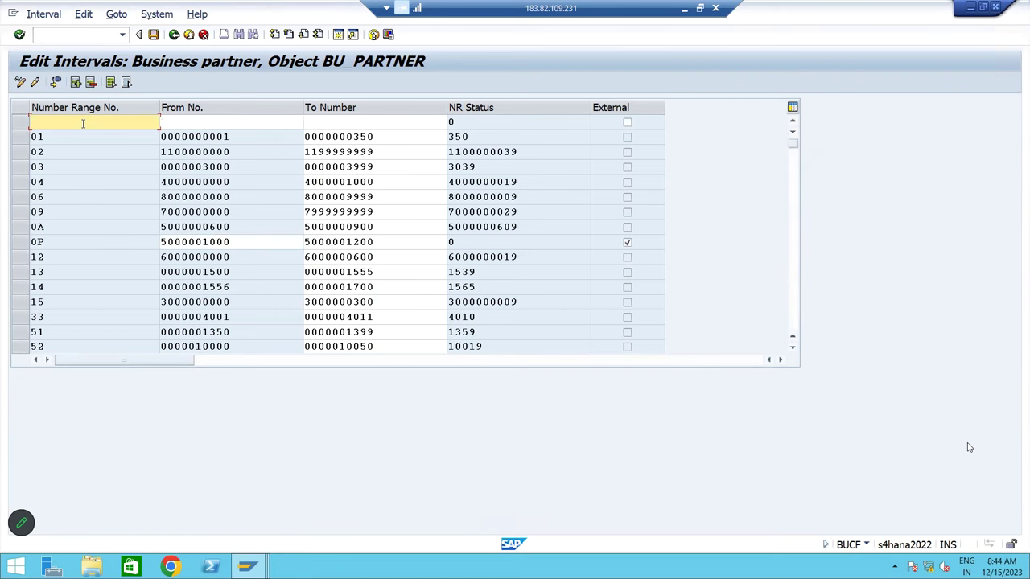
pyautogui.write('BD')
pyautogui.moveTo(48, 122); pyautogui.dragTo(25, 122)
pyautogui.click(186, 125)
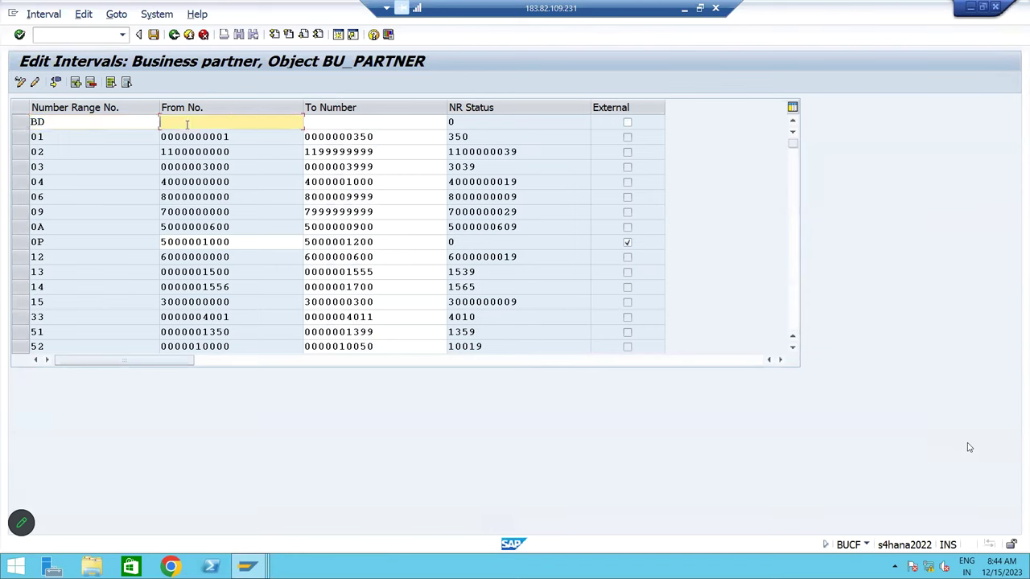
pyautogui.write('2710000000')
pyautogui.press('Tab')
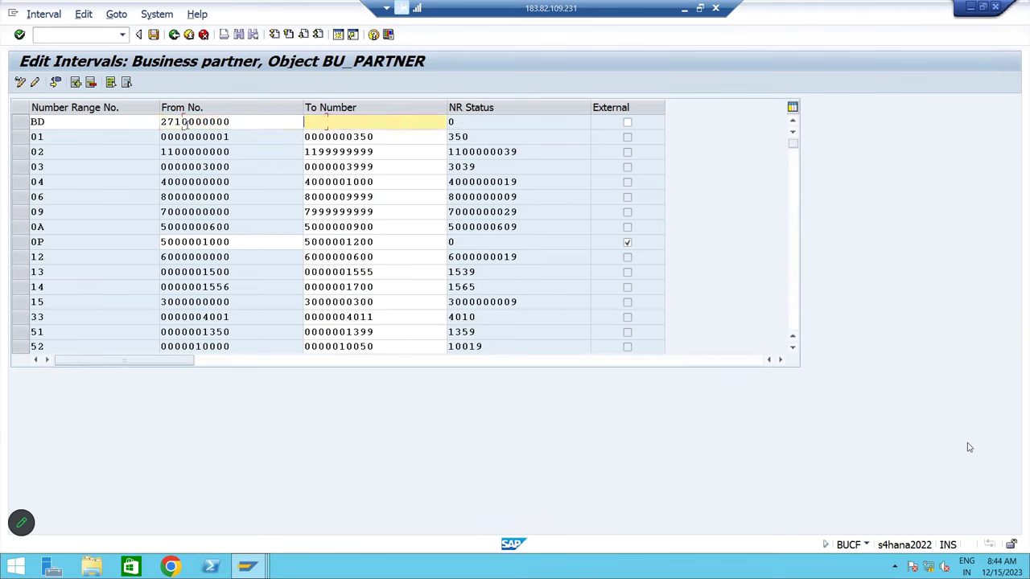
pyautogui.write('2719999999')
pyautogui.press('Return')
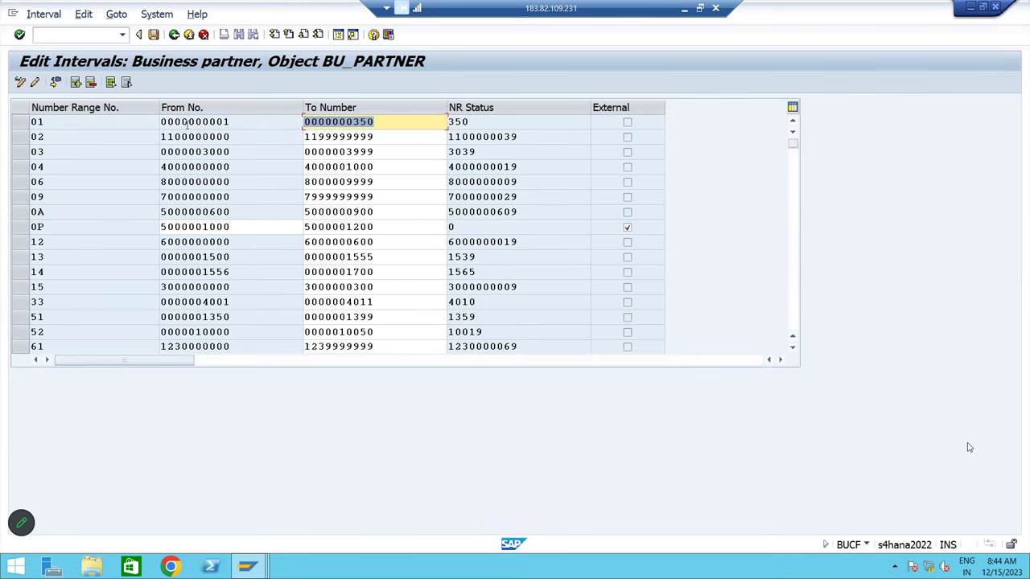
pyautogui.click(153, 35)
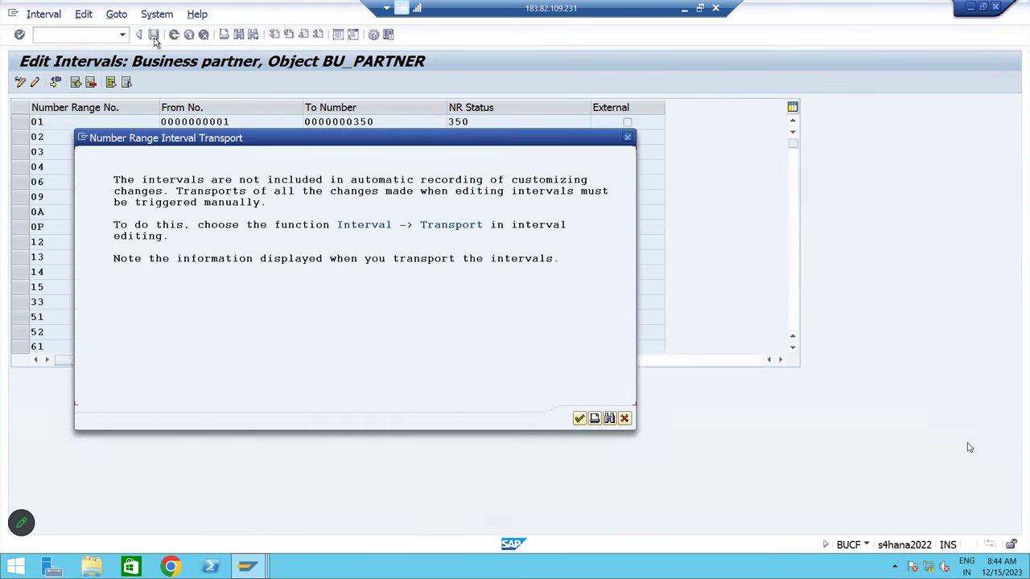
pyautogui.click(579, 418)
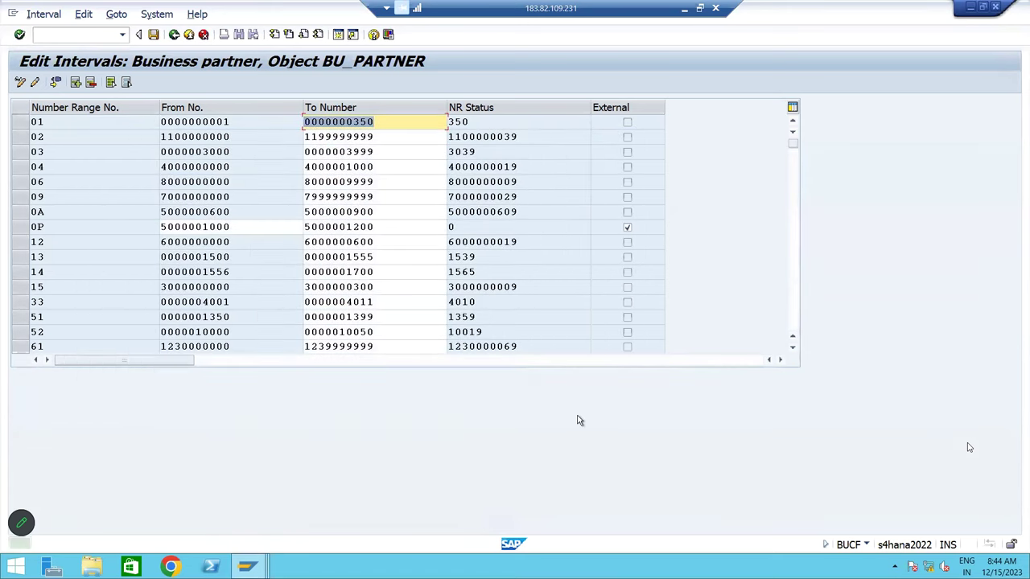
# Insert another blank interval row for the next business partner number range
pyautogui.click(96, 125)
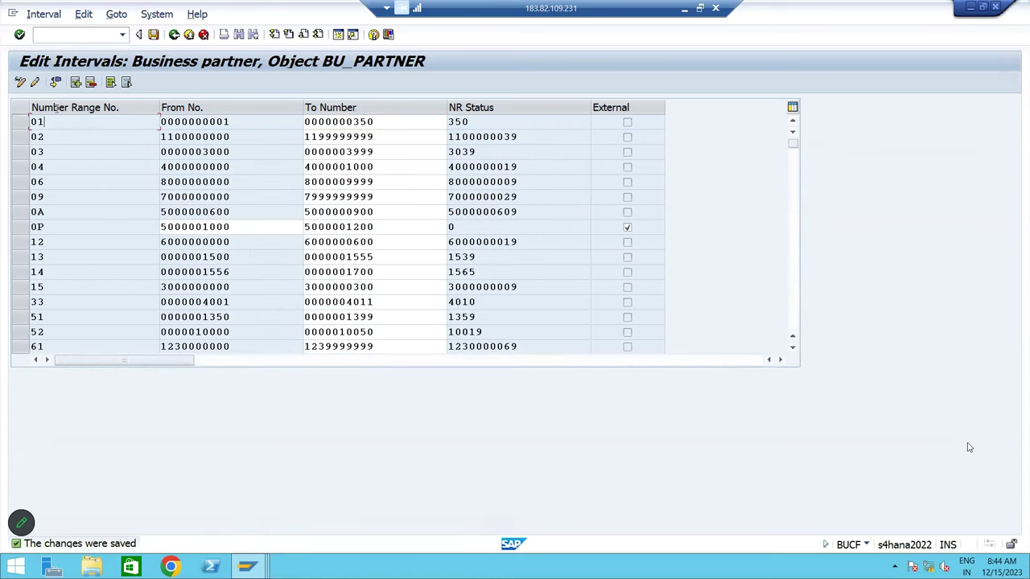
pyautogui.click(76, 82)
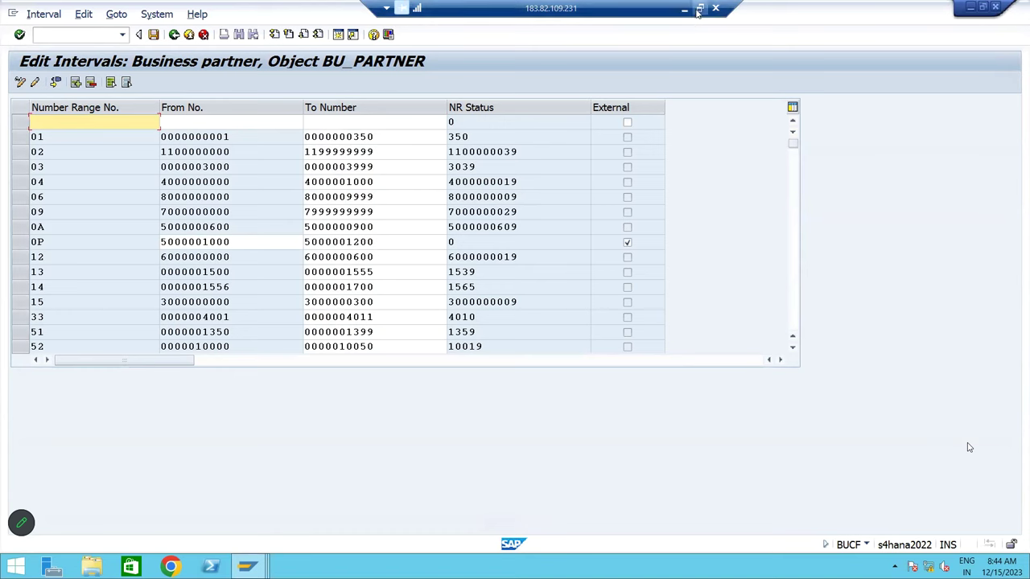
# Switch to Excel to point out Foreign Bp Group in cell AD40 of the AP AND AR sheet, and return to the SAP window
pyautogui.hotkey('alt', 'Tab')
pyautogui.press('Right')
pyautogui.press('Right')
pyautogui.press('Right')
pyautogui.press('Right')
pyautogui.press('Right')
pyautogui.press('Right')
pyautogui.press('Right')
pyautogui.press('Right')
pyautogui.press('Right')
pyautogui.press('Down')
pyautogui.press('Down')
pyautogui.press('Down')
pyautogui.press('Down')
pyautogui.press('Down')
pyautogui.press('Down')
pyautogui.press('Down')
pyautogui.press('Down')
pyautogui.press('Down')
pyautogui.press('Down')
pyautogui.press('Down')
pyautogui.press('Down')
pyautogui.press('Down')
pyautogui.press('Down')
pyautogui.press('Down')
pyautogui.press('Down')
pyautogui.press('Down')
pyautogui.press('Down')
pyautogui.press('Down')
pyautogui.press('Down')
pyautogui.press('Down')
pyautogui.press('Down')
pyautogui.press('Down')
pyautogui.press('Down')
pyautogui.press('Down')
pyautogui.press('Down')
pyautogui.press('Down')
pyautogui.press('Down')
pyautogui.press('Down')
pyautogui.press('Down')
pyautogui.press('Down')
pyautogui.press('Down')
pyautogui.press('Down')
pyautogui.press('Down')
pyautogui.press('Down')
pyautogui.press('Down')
pyautogui.press('Right')
pyautogui.press('Right')
pyautogui.press('Right')
pyautogui.press('Right')
pyautogui.press('Right')
pyautogui.press('Right')
pyautogui.press('Right')
pyautogui.press('Right')
pyautogui.press('Right')
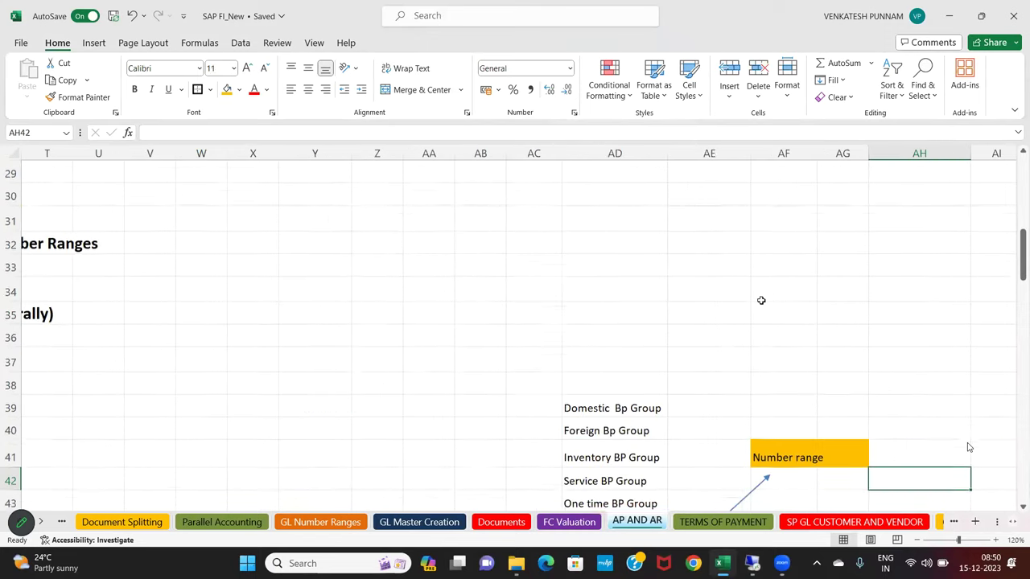
pyautogui.press('Down')
pyautogui.press('Down')
pyautogui.press('Down')
pyautogui.press('Down')
pyautogui.press('Down')
pyautogui.press('Down')
pyautogui.press('Down')
pyautogui.click(655, 298)
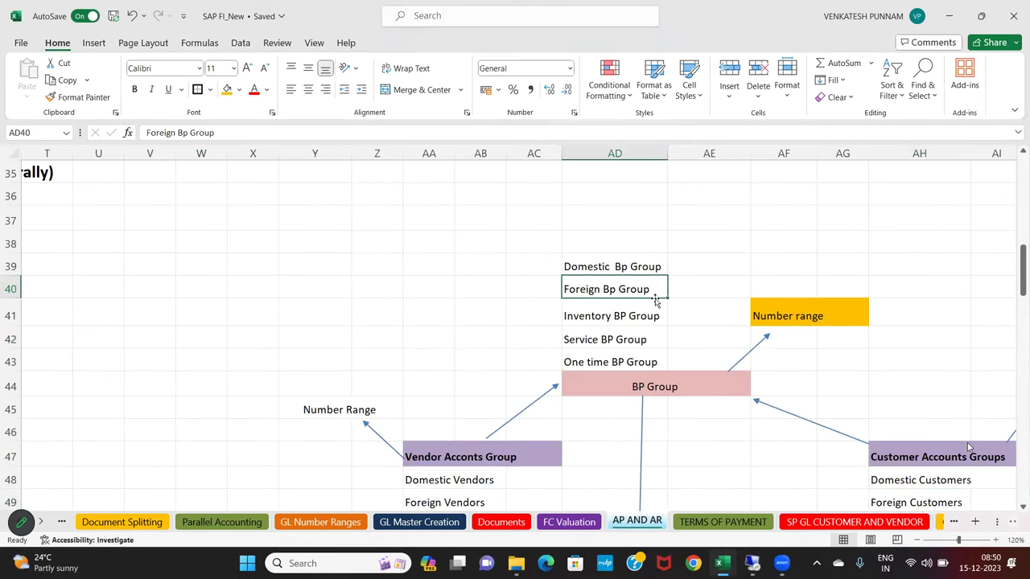
pyautogui.hotkey('alt', 'Tab')
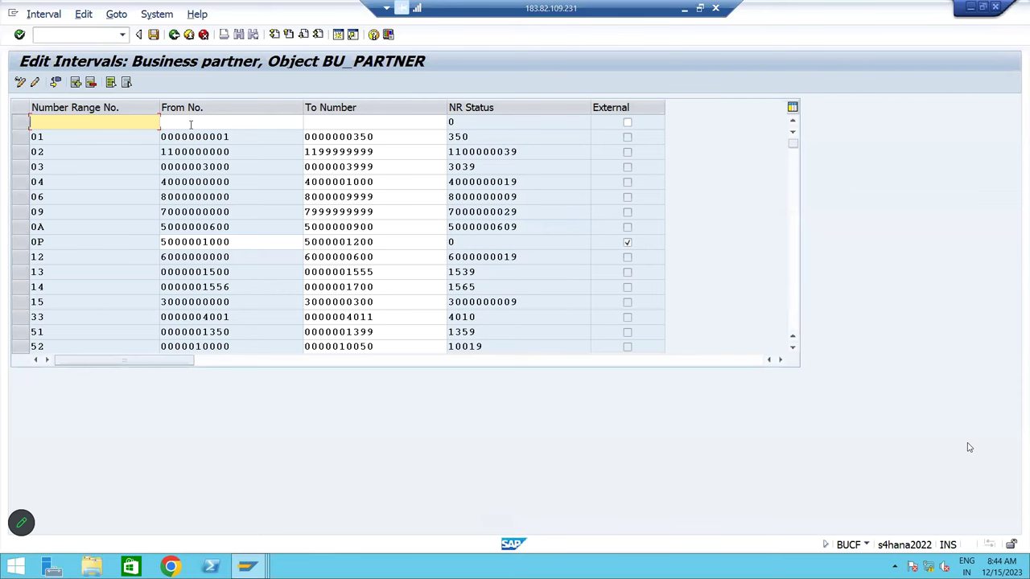
# Point out the existing number range identifiers from 01 down to 06
pyautogui.press('Tab')
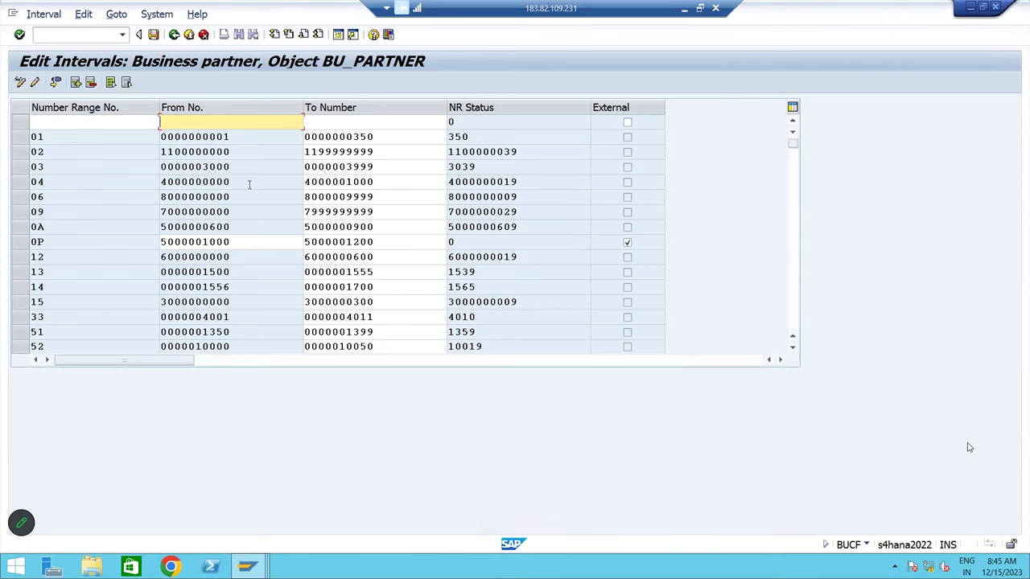
pyautogui.click(56, 139)
pyautogui.click(46, 152)
pyautogui.click(47, 166)
pyautogui.click(47, 182)
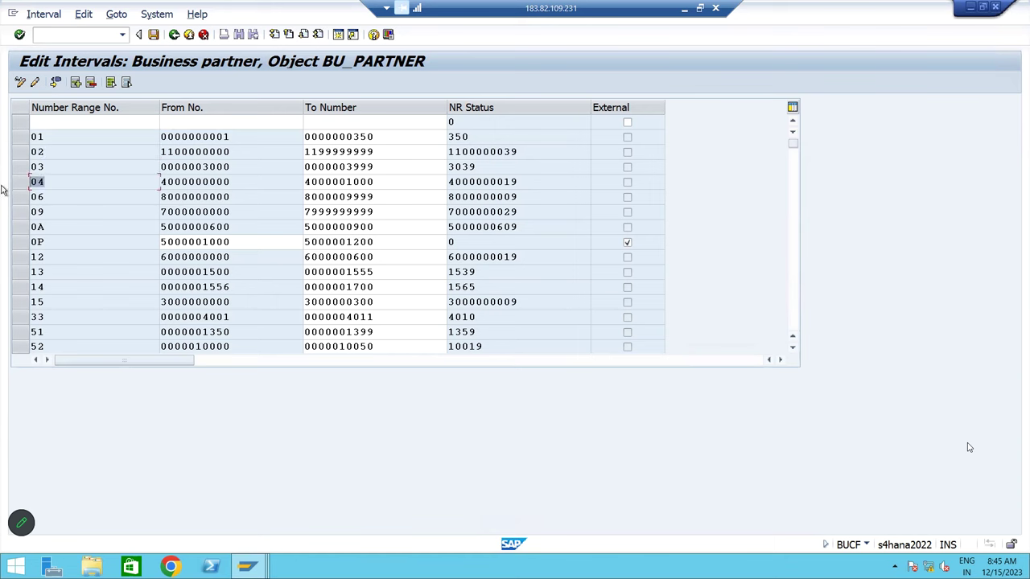
pyautogui.click(47, 194)
pyautogui.click(101, 125)
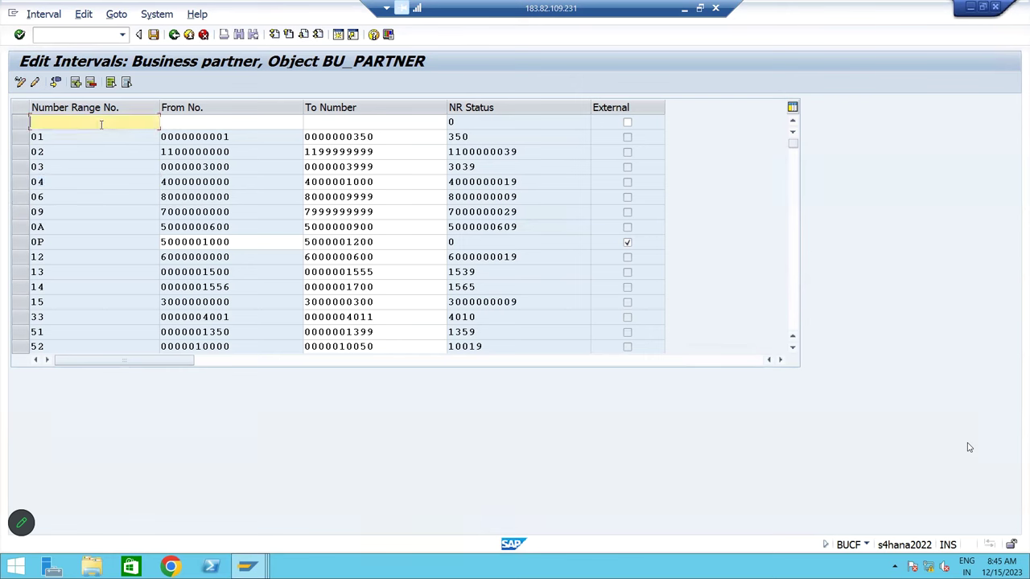
pyautogui.write('BF')
pyautogui.press('Tab')
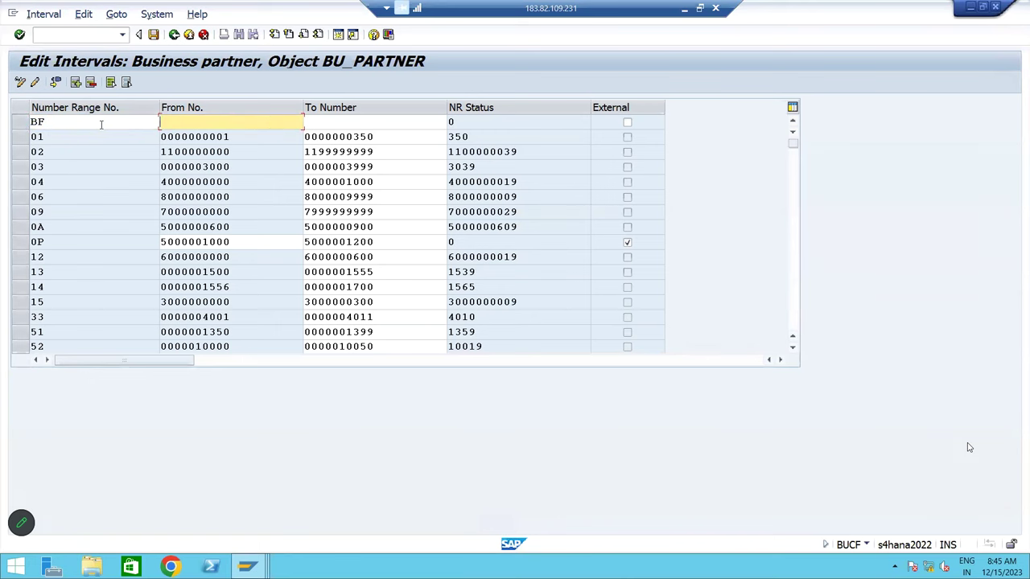
pyautogui.write('271')
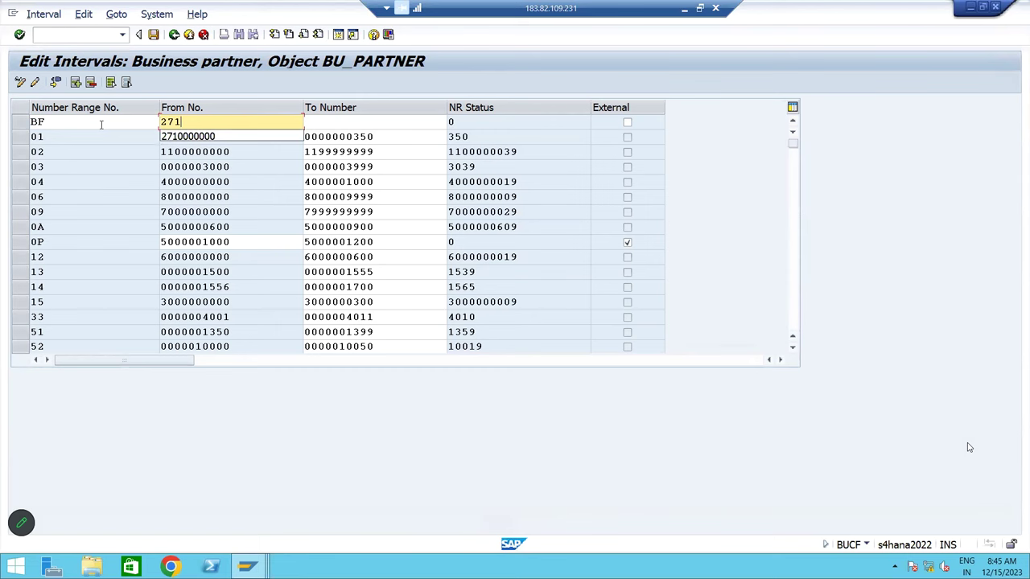
pyautogui.press('BackSpace')
pyautogui.write('20000000')
pyautogui.press('Tab')
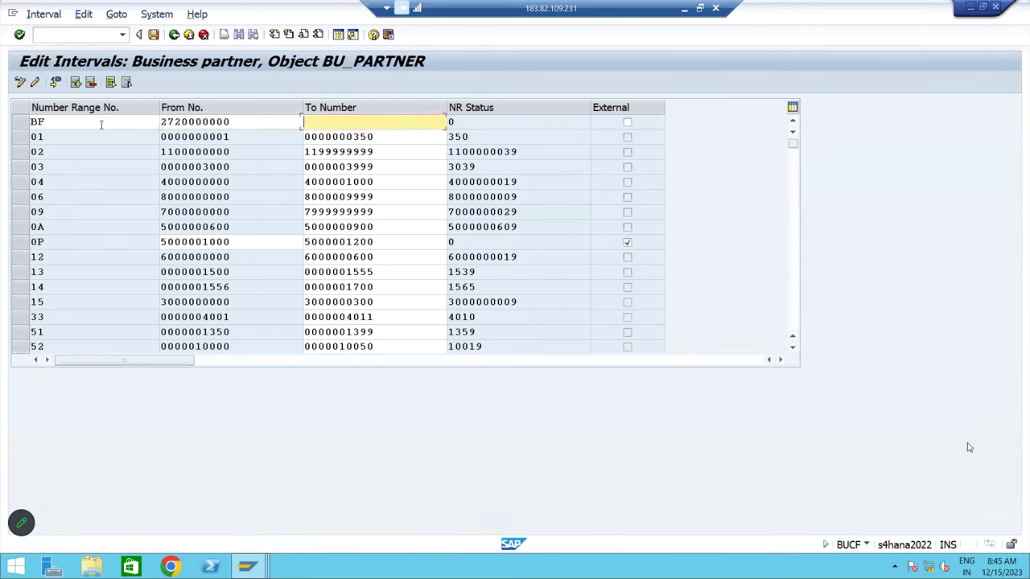
pyautogui.write('2729999999')
pyautogui.press('Return')
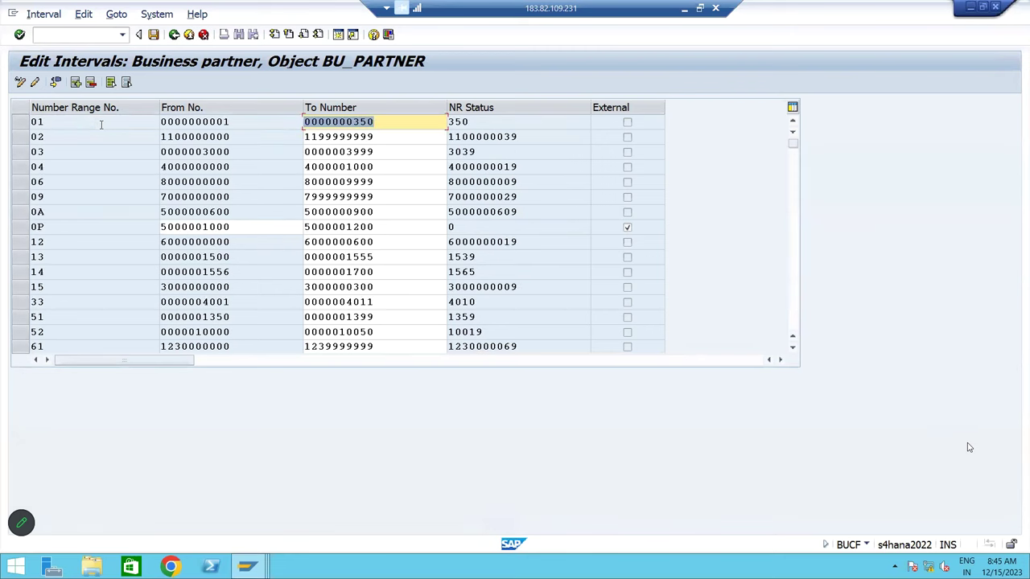
pyautogui.click(102, 124)
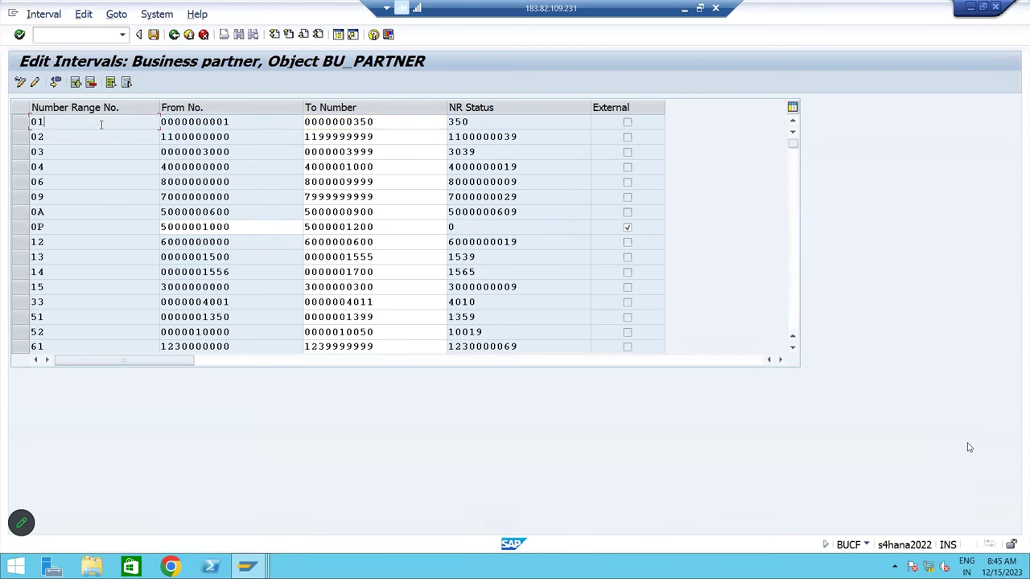
pyautogui.click(76, 84)
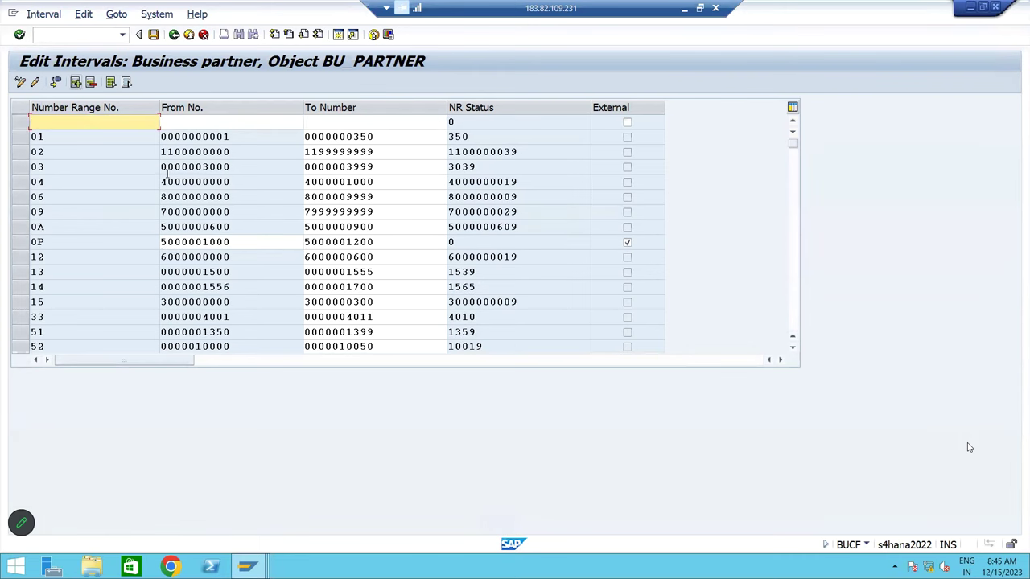
pyautogui.write('BI')
pyautogui.press('Tab')
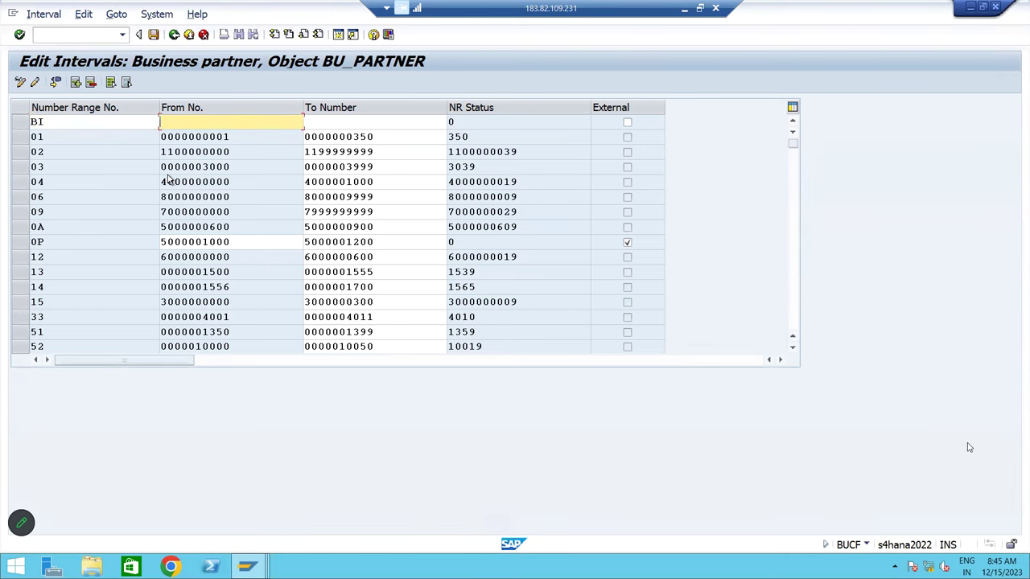
pyautogui.write('2730000000')
pyautogui.press('Tab')
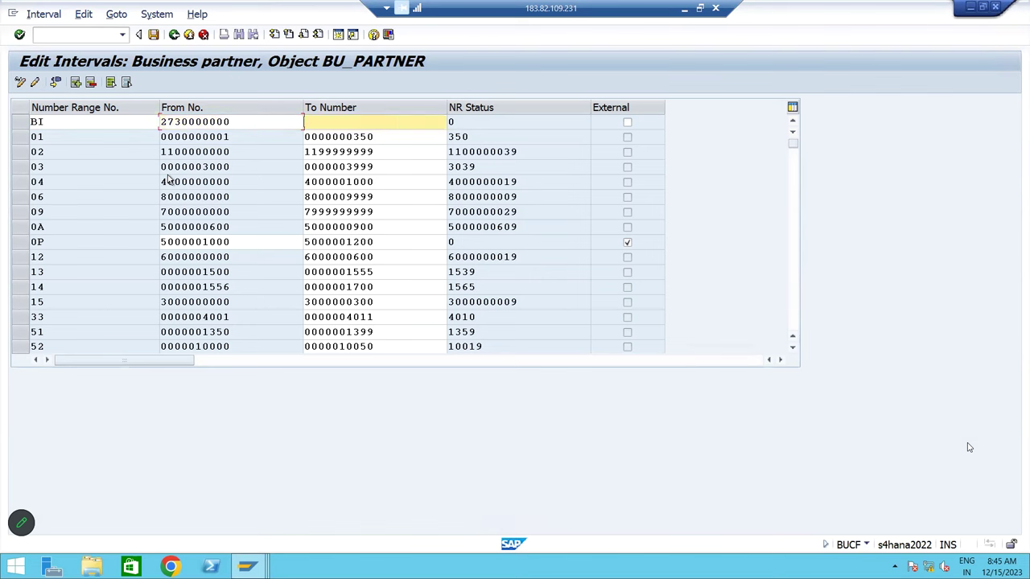
pyautogui.write('2739999999')
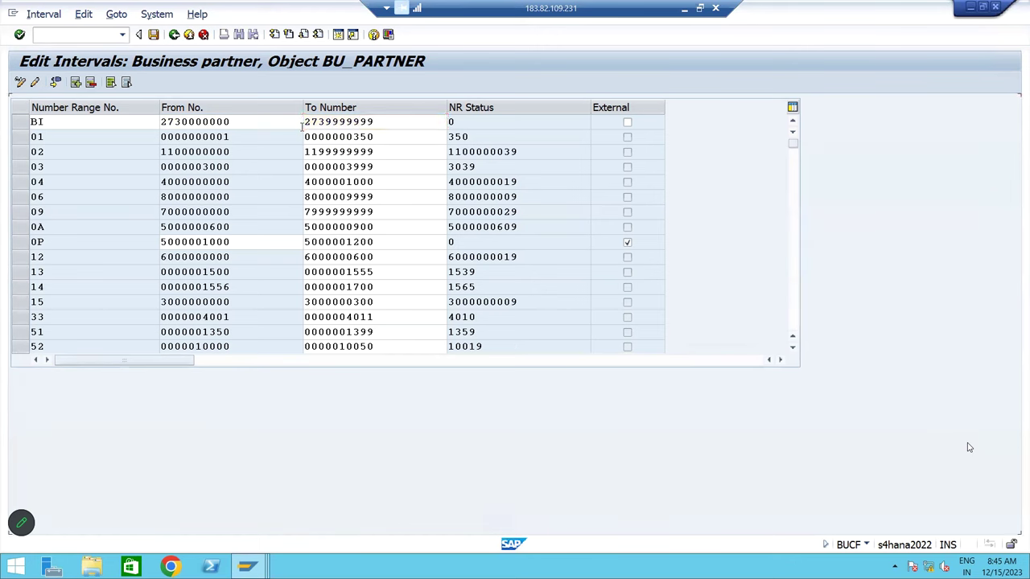
pyautogui.press('Return')
pyautogui.click(76, 83)
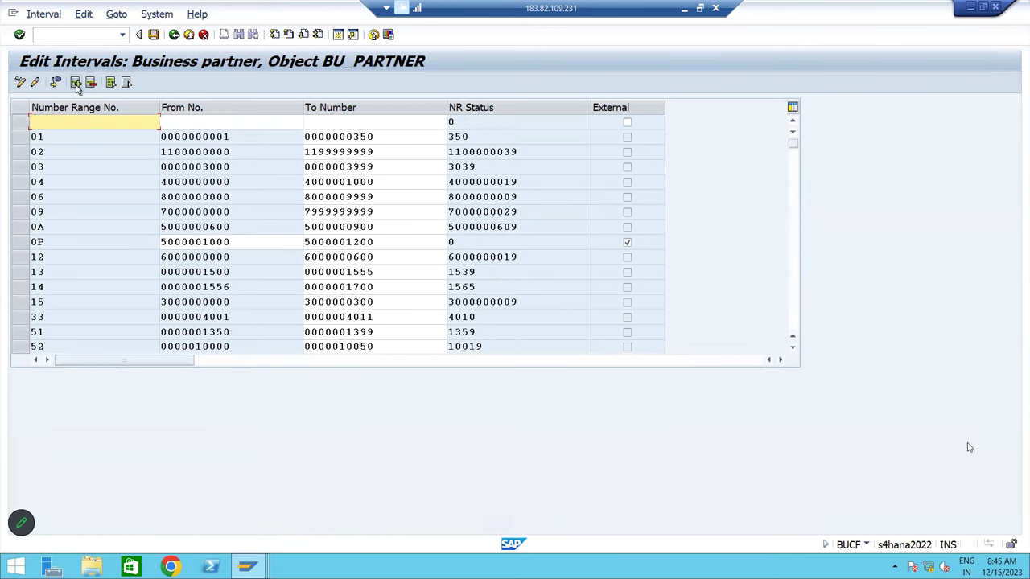
pyautogui.write('BS')
pyautogui.press('Tab')
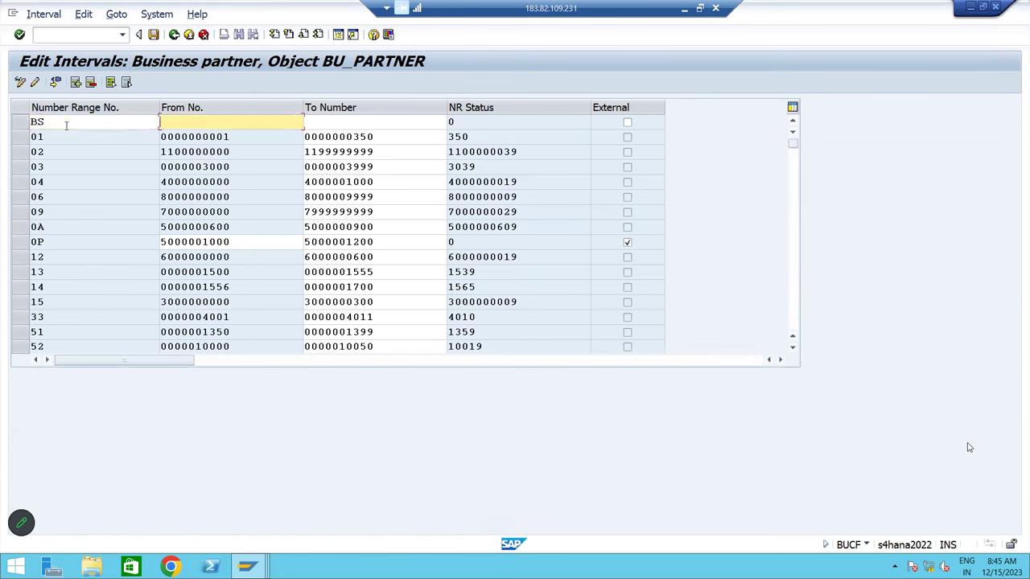
pyautogui.write('2')
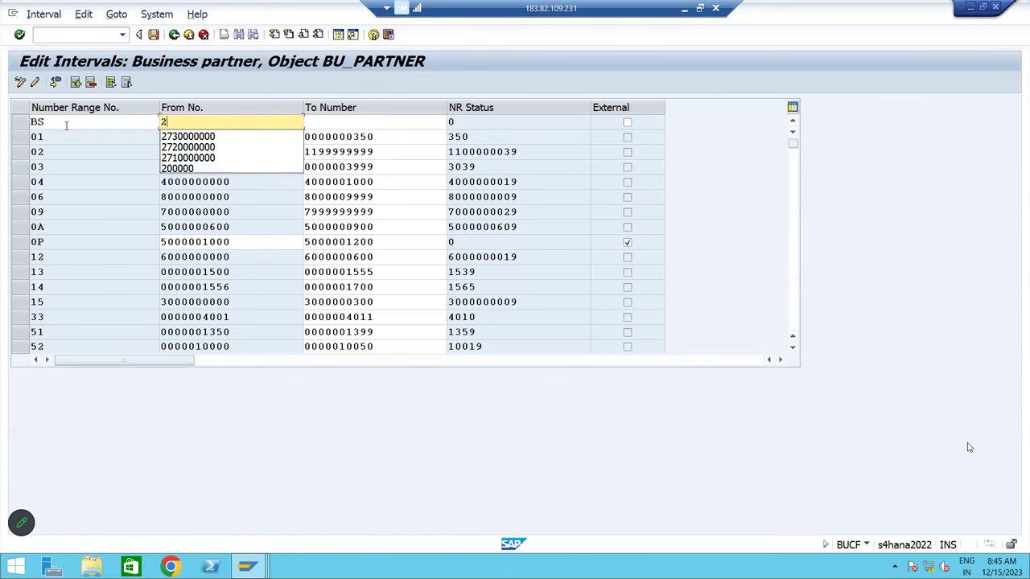
pyautogui.write('740000000')
pyautogui.press('Tab')
pyautogui.write('274')
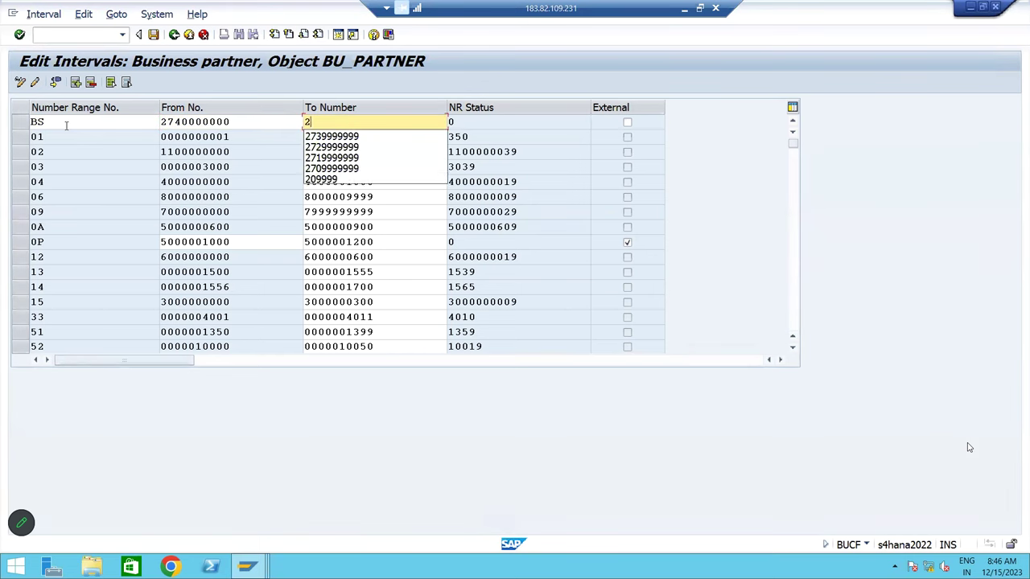
pyautogui.write('9999999')
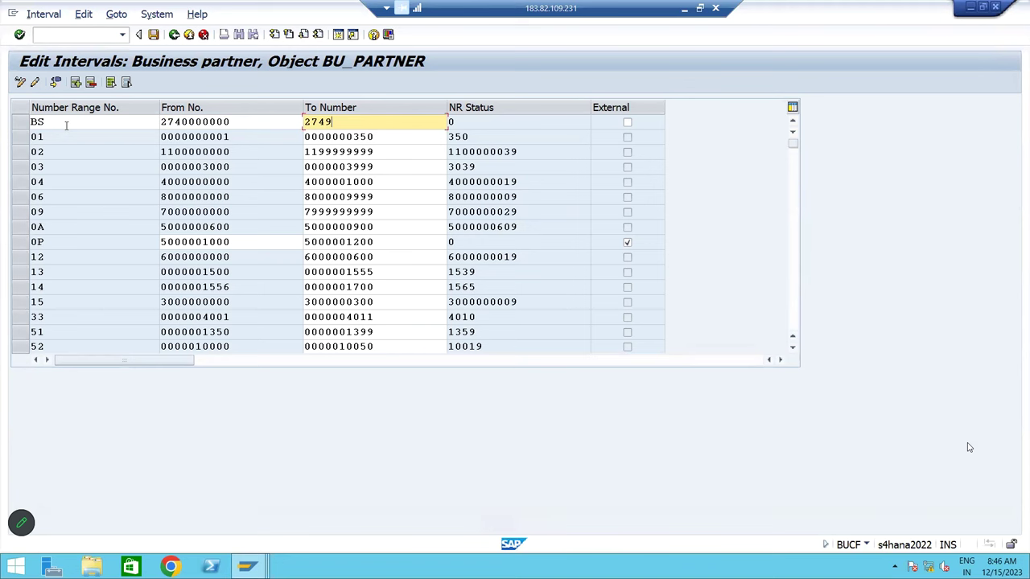
pyautogui.press('Return')
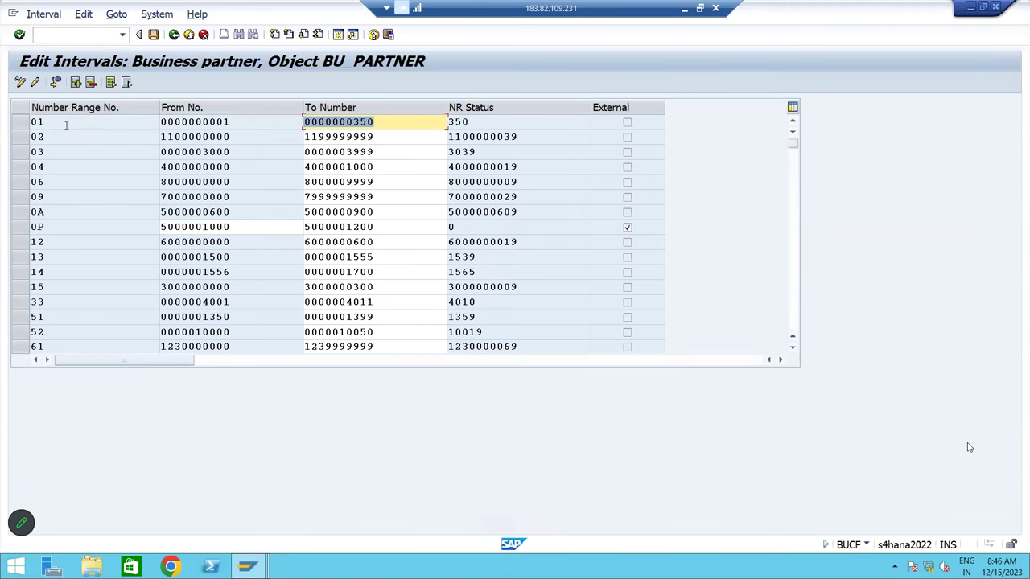
pyautogui.click(67, 124)
pyautogui.click(76, 83)
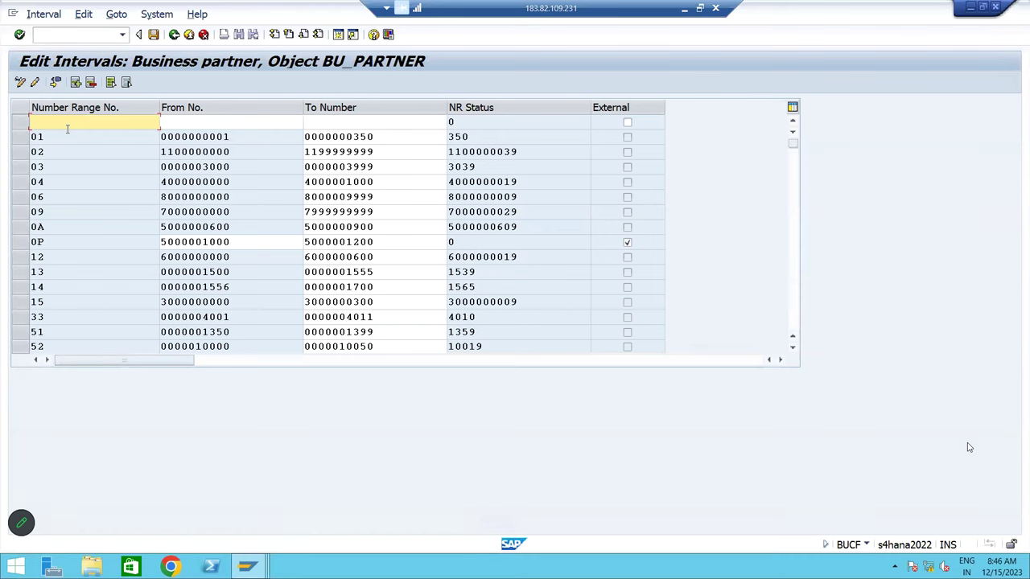
pyautogui.write('27')
pyautogui.press('BackSpace')
pyautogui.press('BackSpace')
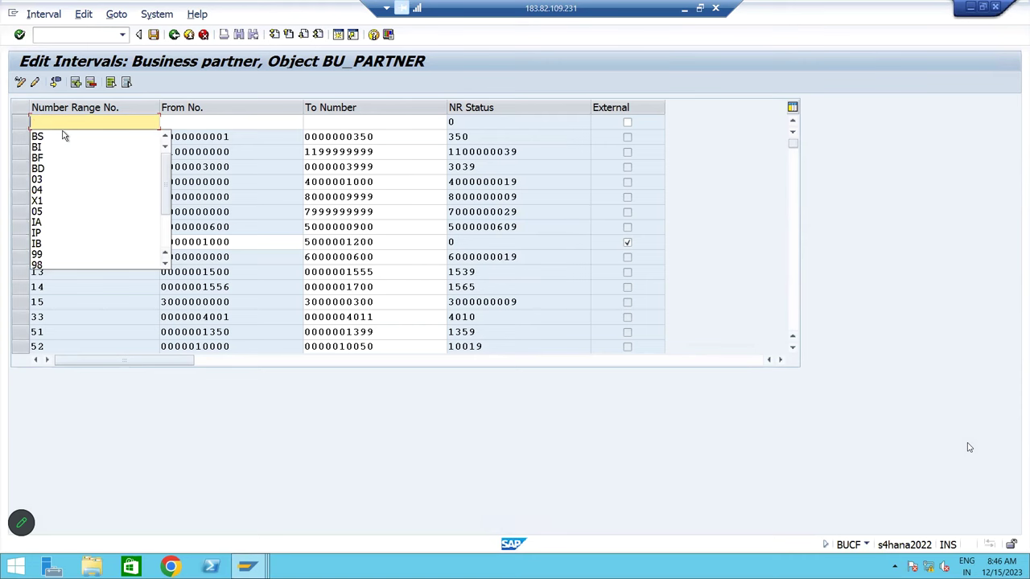
pyautogui.write('BO')
pyautogui.press('Tab')
pyautogui.write('2750000000')
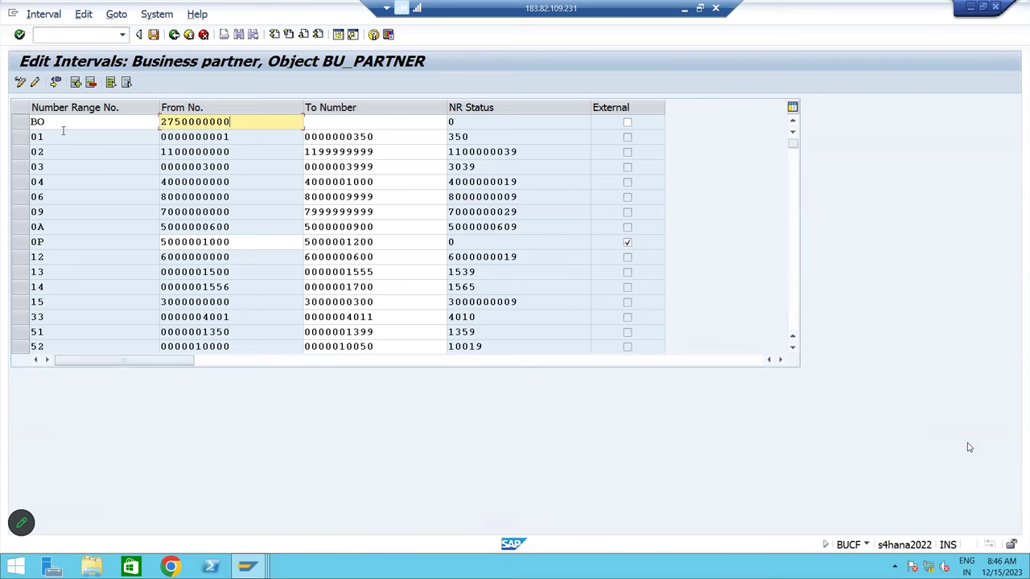
pyautogui.press('Tab')
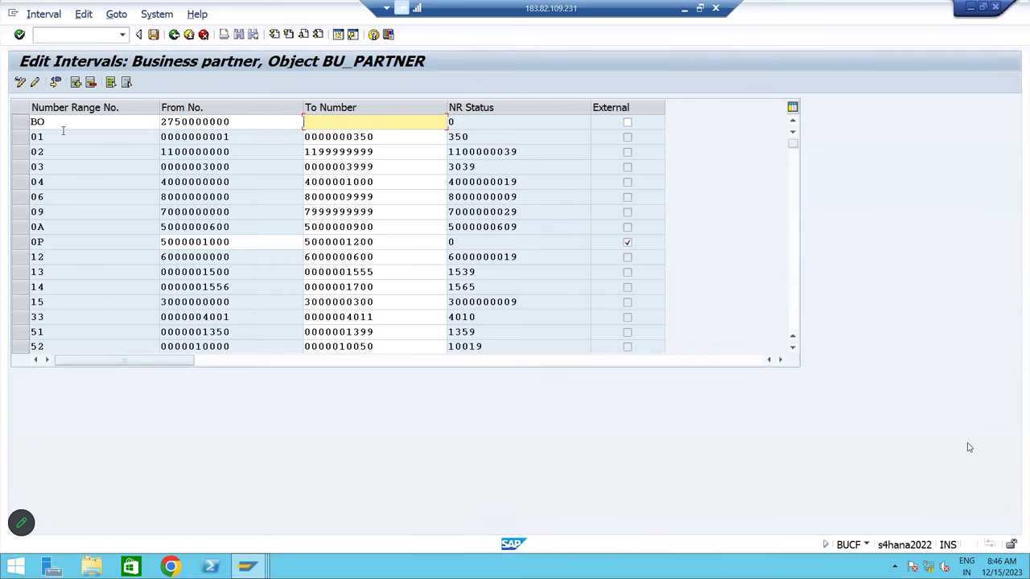
pyautogui.write('2759999999')
pyautogui.press('Return')
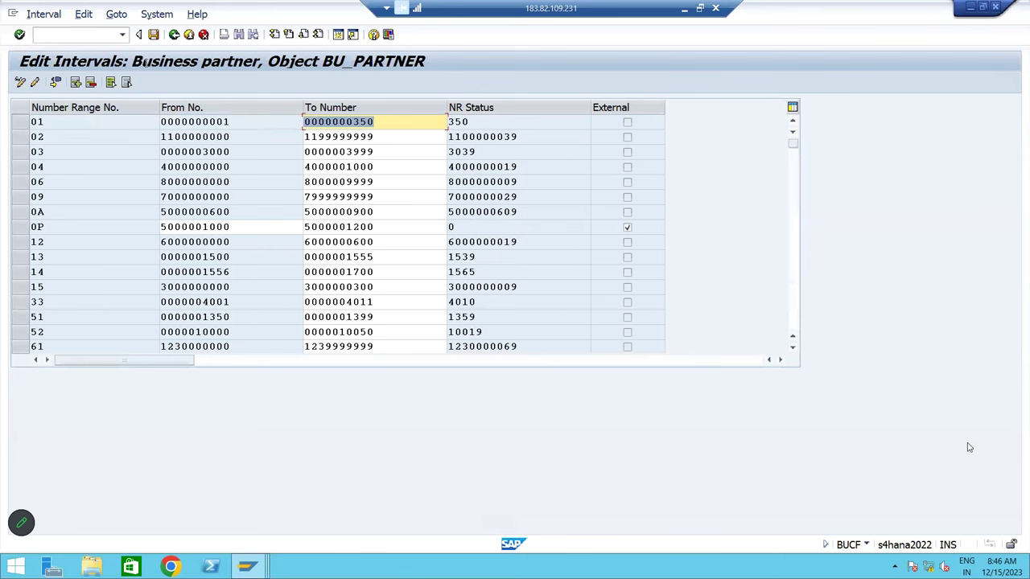
pyautogui.click(154, 35)
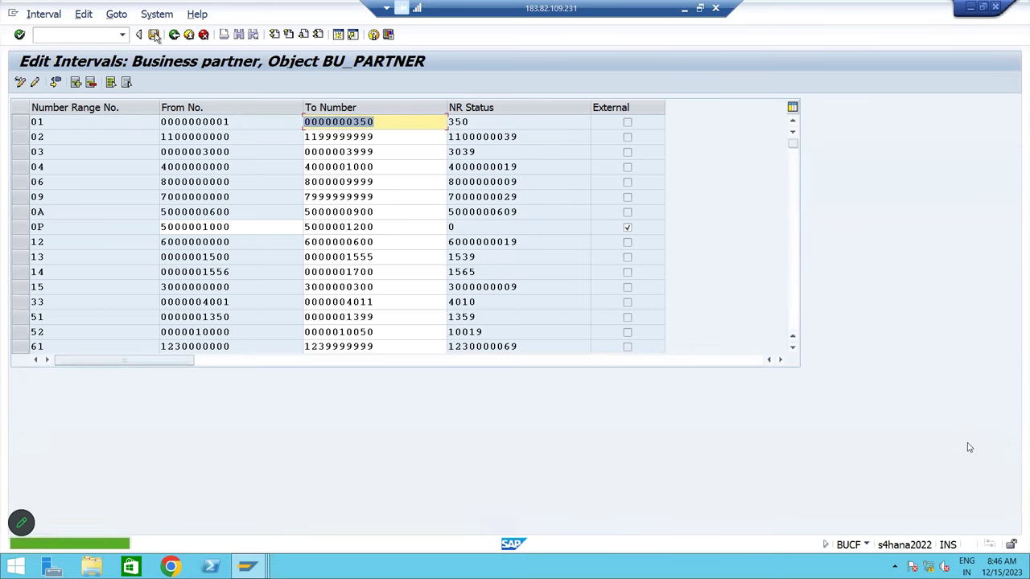
# Highlight the BD, BF, BI, BS and BO rows to review the new business partner number ranges
pyautogui.scroll(-10, 171, 201)
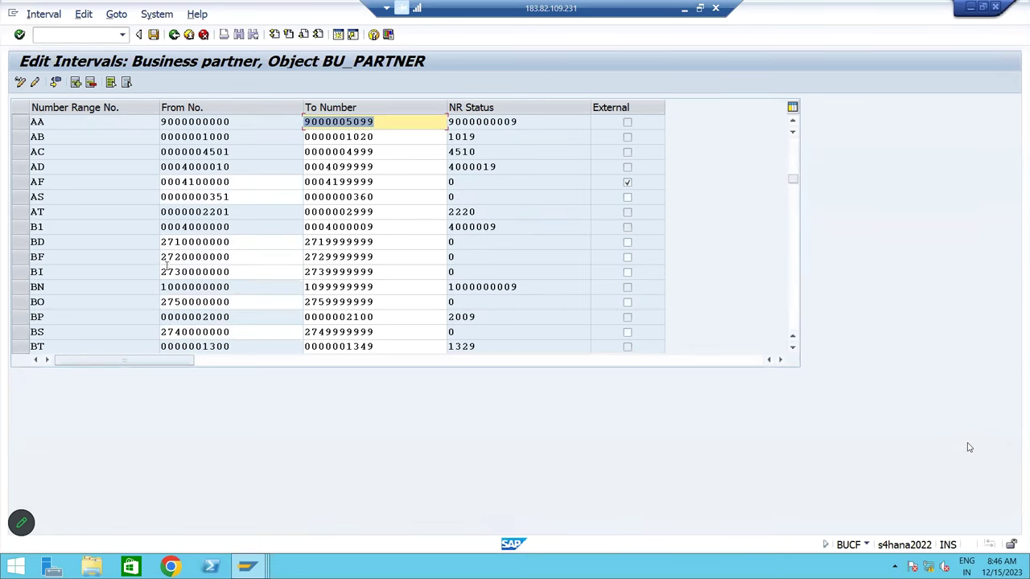
pyautogui.click(23, 243)
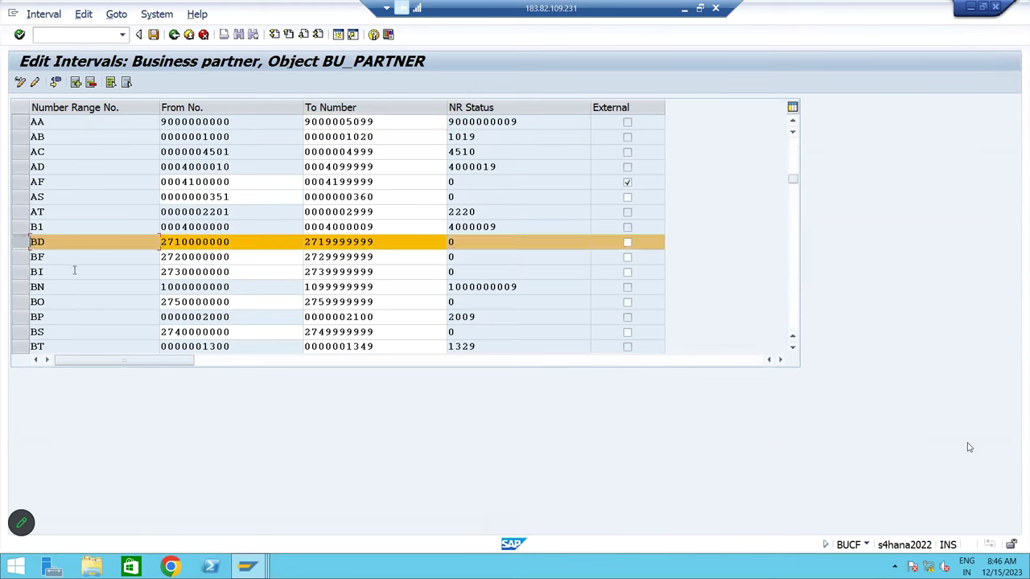
pyautogui.click(22, 258)
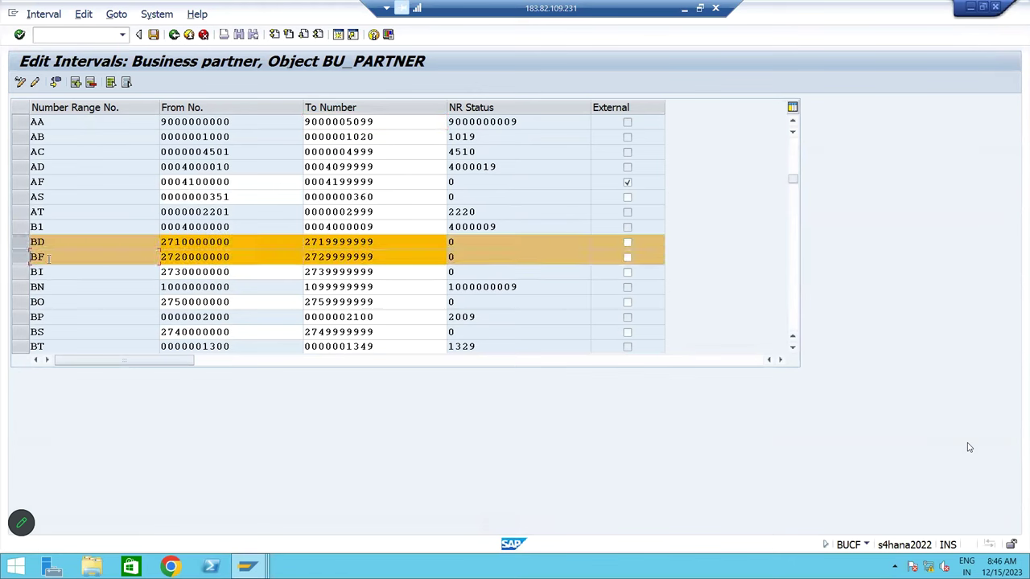
pyautogui.click(22, 274)
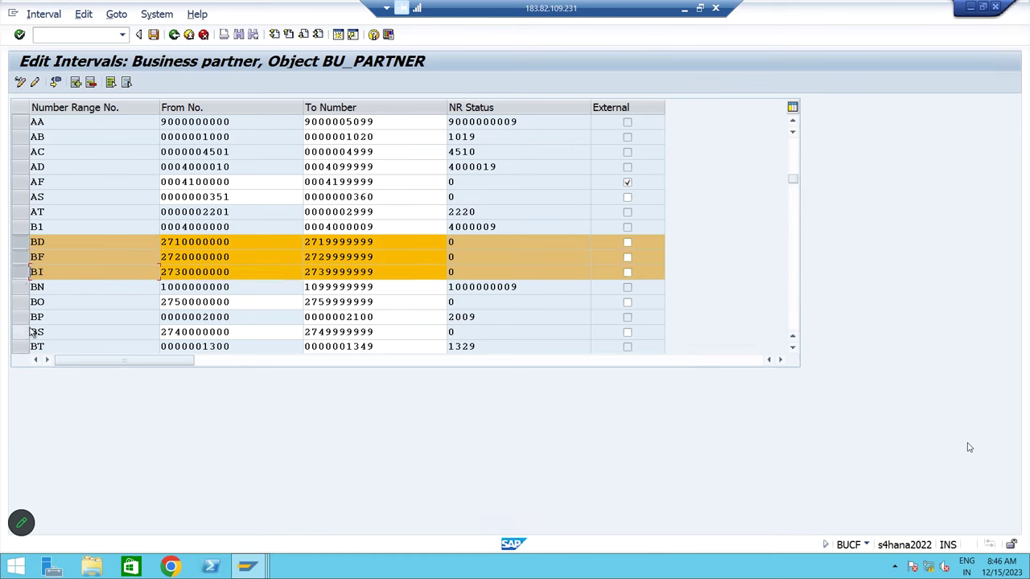
pyautogui.click(24, 334)
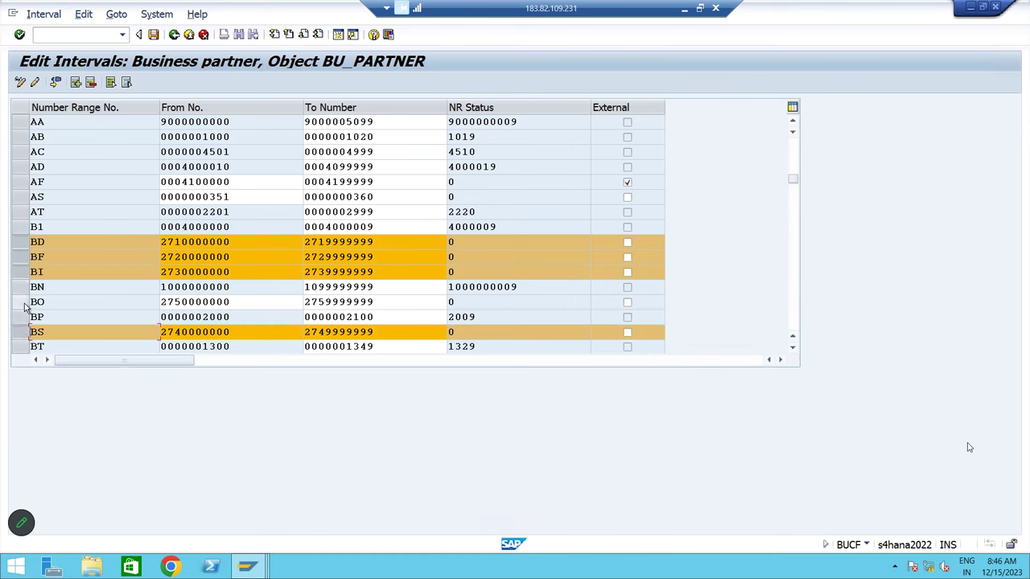
pyautogui.click(22, 303)
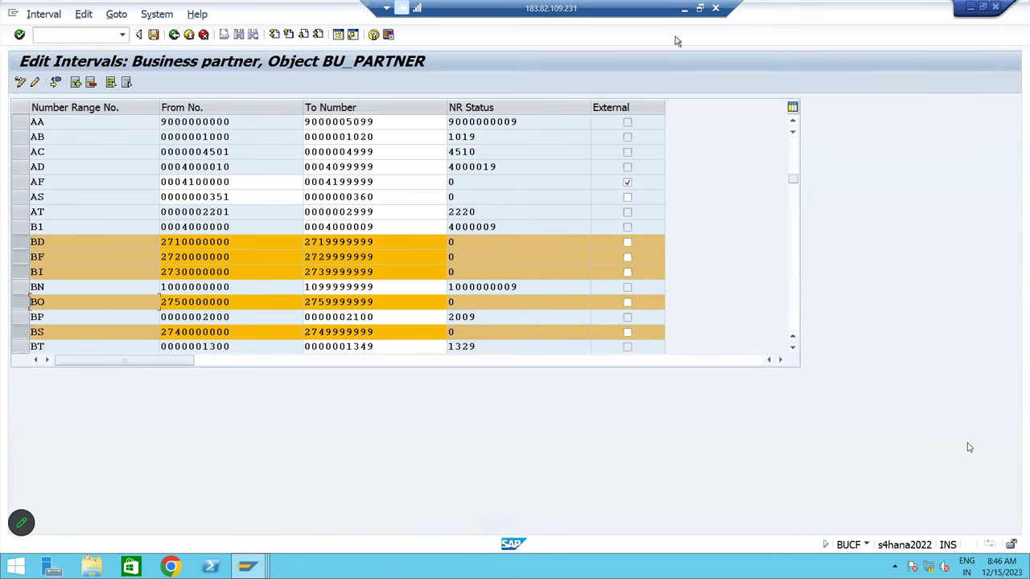
# Switch to Excel and point out the vendor account groups from Domestic Vendors to one time Vendors on the AP AND AR sheet
pyautogui.click(683, 10)
pyautogui.click(620, 356)
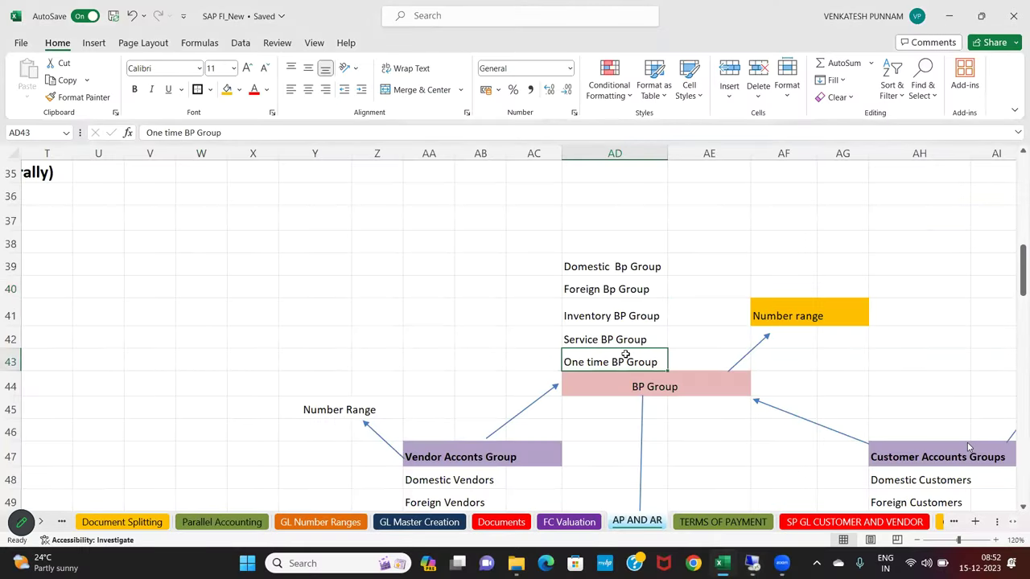
pyautogui.scroll(-2, 394, 355)
pyautogui.moveTo(381, 343); pyautogui.dragTo(498, 345)
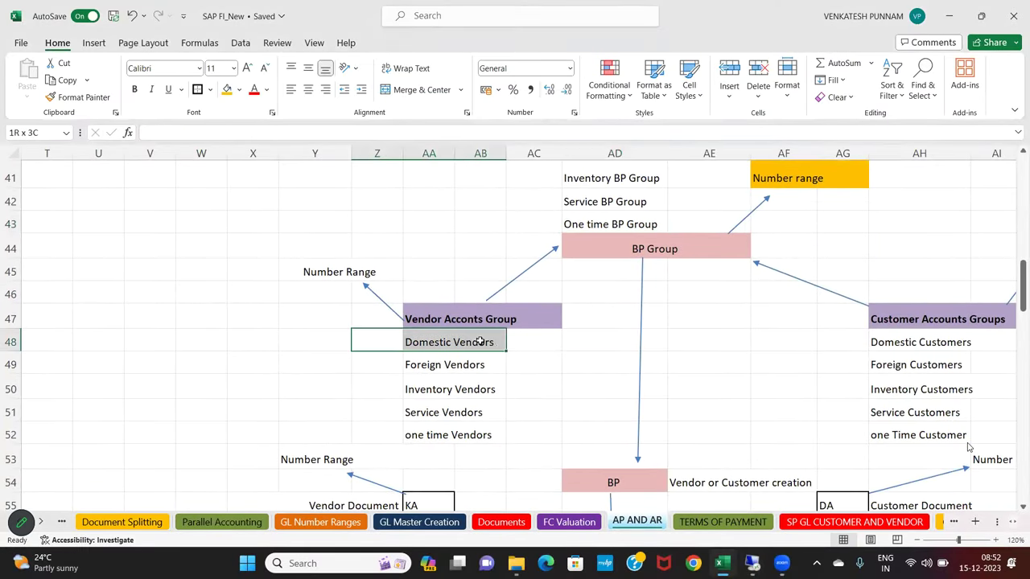
pyautogui.moveTo(364, 367); pyautogui.dragTo(502, 371)
pyautogui.moveTo(388, 394); pyautogui.dragTo(474, 417)
pyautogui.moveTo(372, 414); pyautogui.dragTo(510, 420)
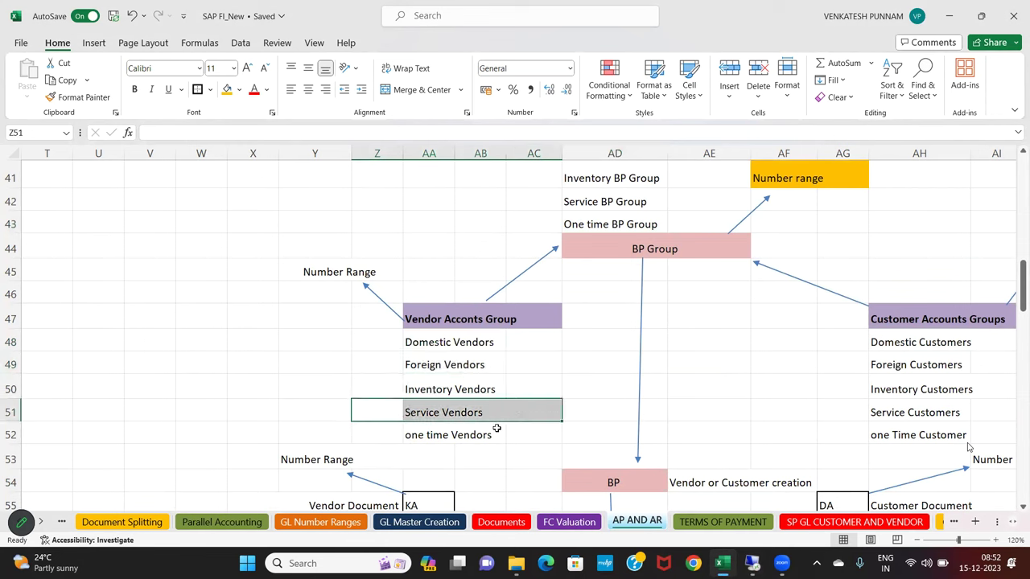
pyautogui.moveTo(383, 436); pyautogui.dragTo(508, 448)
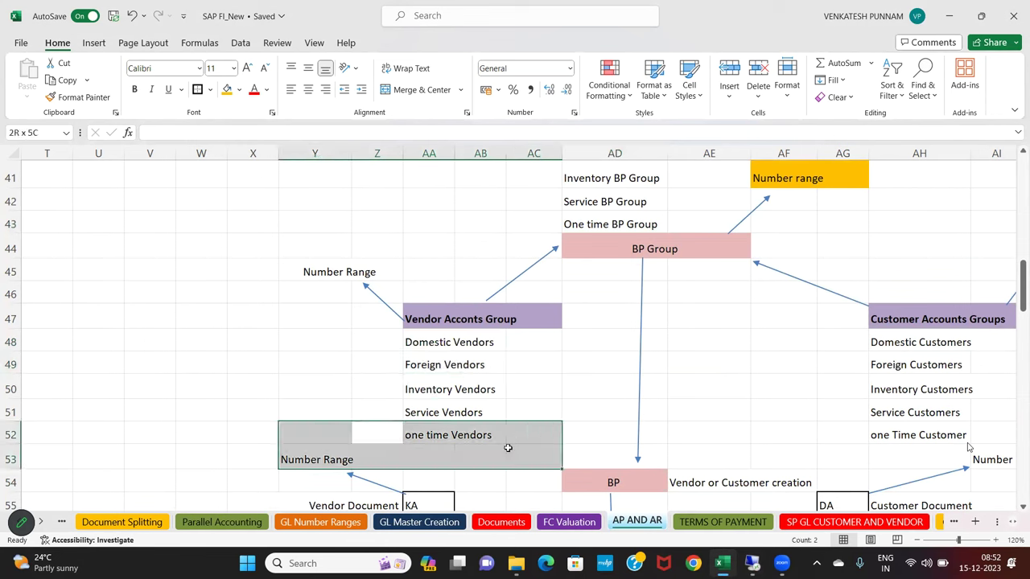
# Highlight the BP group names from Domestic Bp Group to One time BP Group above the BP Group box
pyautogui.click(483, 389)
pyautogui.scroll(1, 536, 193)
pyautogui.moveTo(536, 194); pyautogui.dragTo(659, 283)
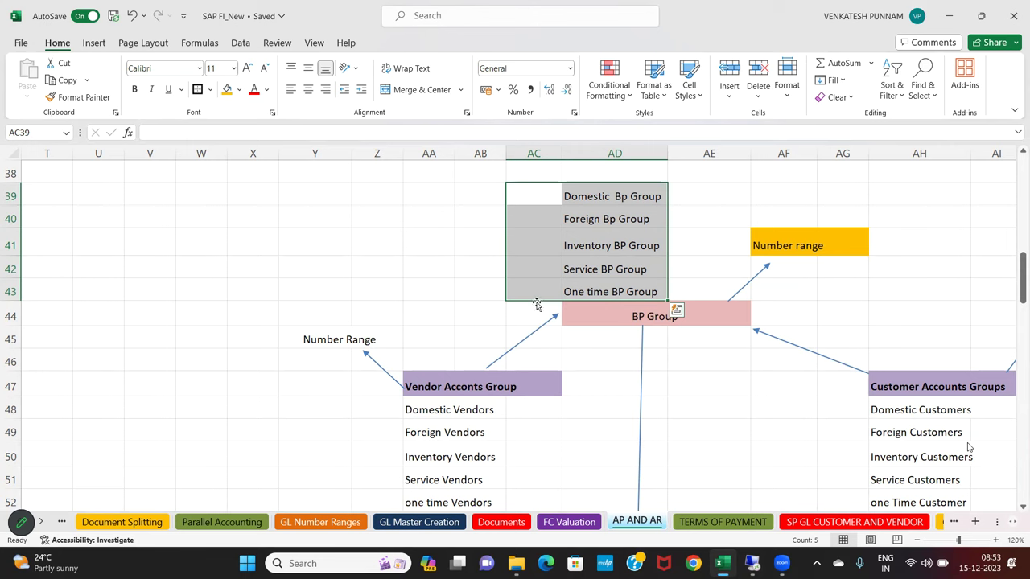
# Enter the note "Deloitte - consultant" in cell T41 of the AP AND AR sheet
pyautogui.click(218, 258)
pyautogui.press('Left')
pyautogui.press('Left')
pyautogui.press('Left')
pyautogui.press('Left')
pyautogui.press('Left')
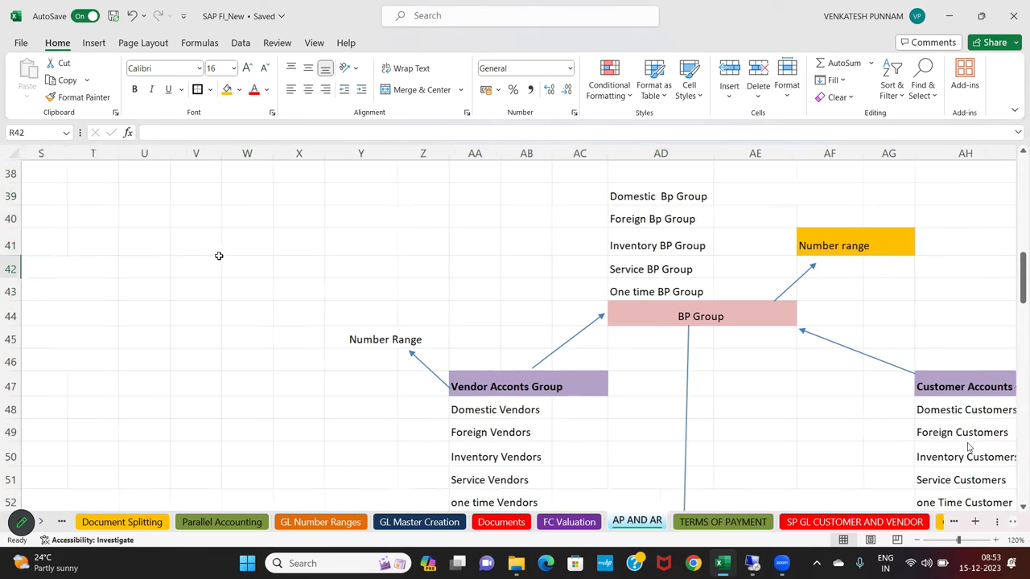
pyautogui.press('Up')
pyautogui.press('Right')
pyautogui.press('Right')
pyautogui.write('dE')
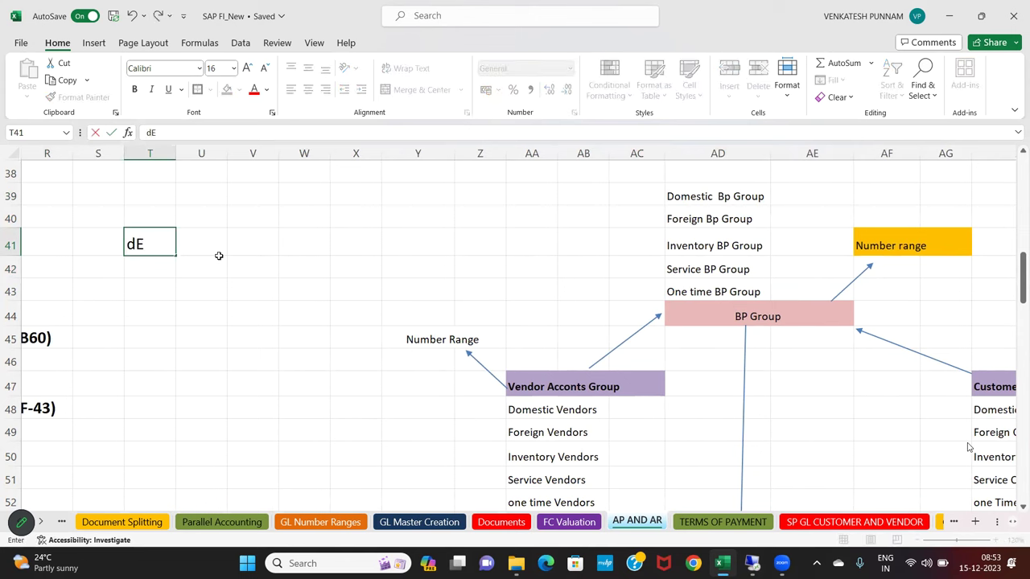
pyautogui.write('LOITTE - cons')
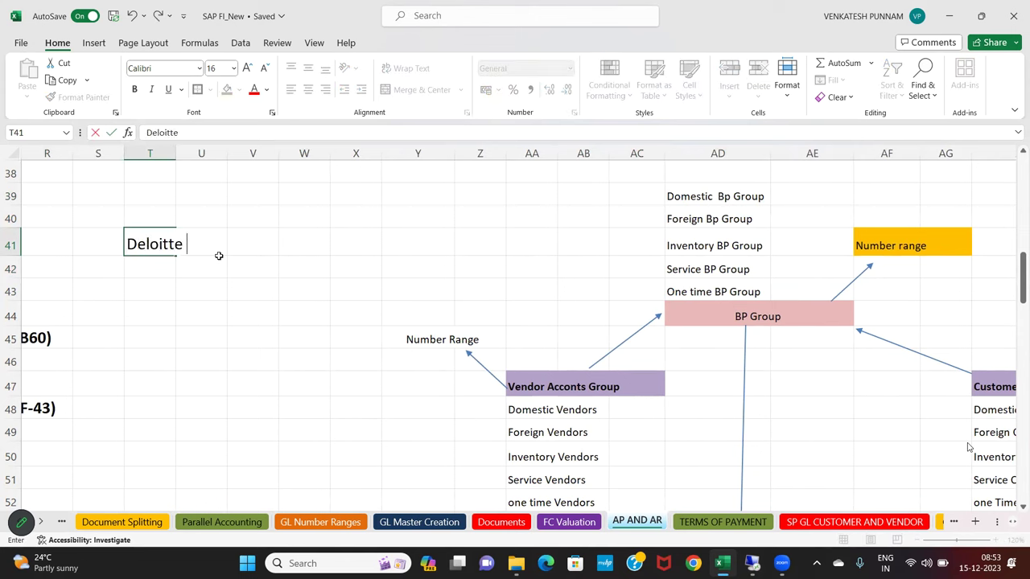
pyautogui.write('ultant')
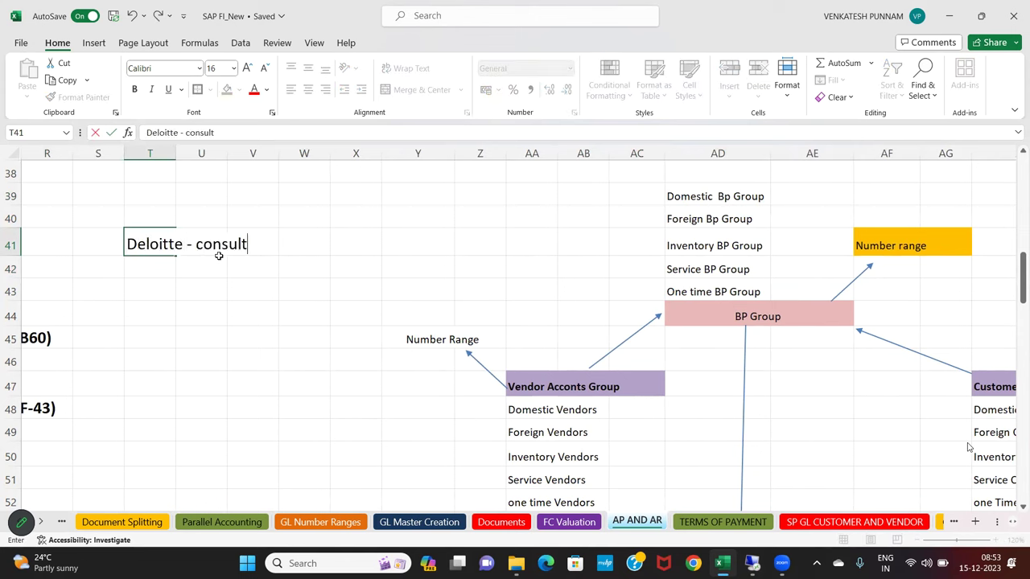
pyautogui.press('Return')
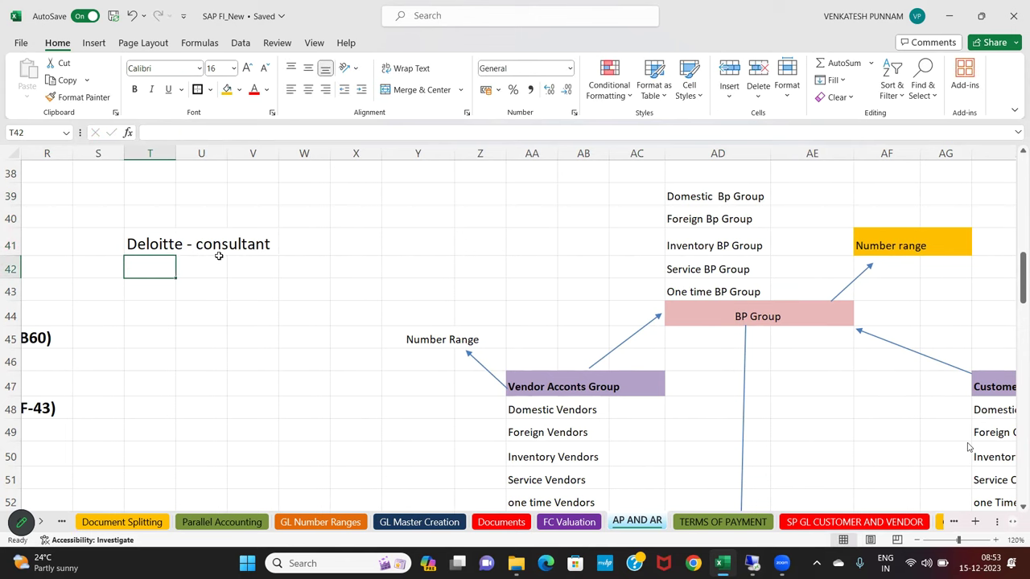
# Enter the note "BM Group of Company" in cell T45 of the AP AND AR sheet
pyautogui.press('Down')
pyautogui.press('Down')
pyautogui.press('Down')
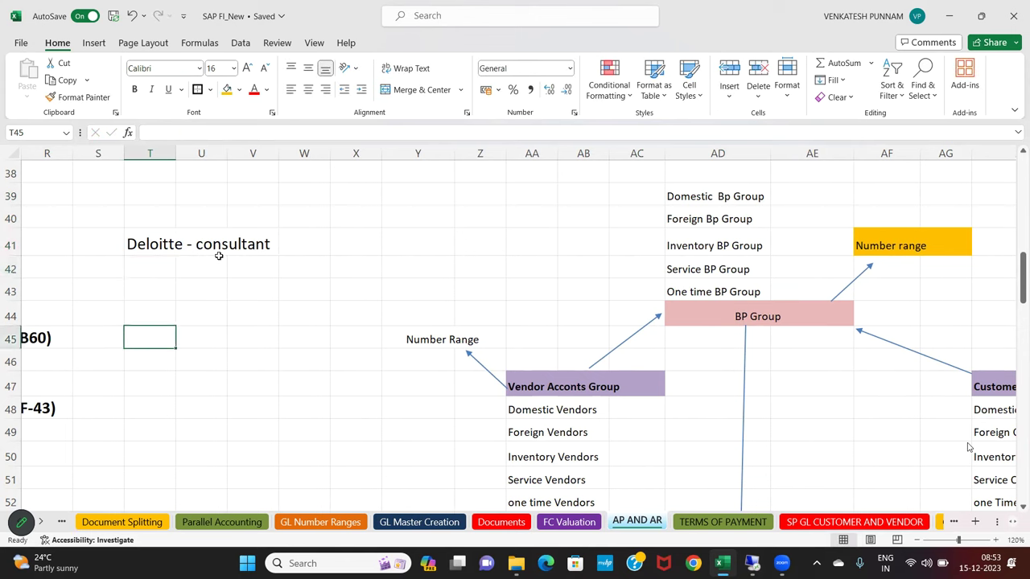
pyautogui.write('BM Group of Company')
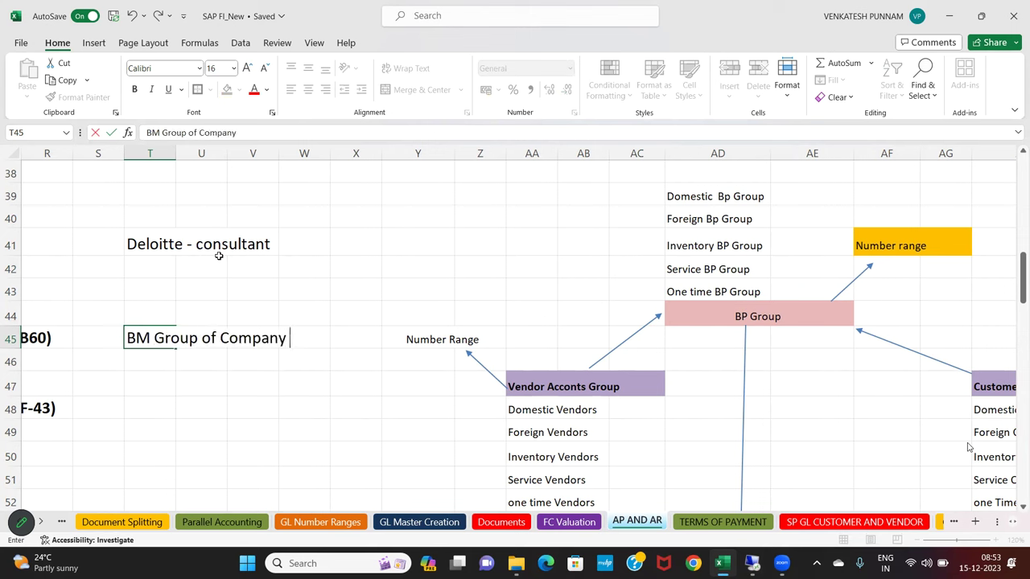
pyautogui.press('Return')
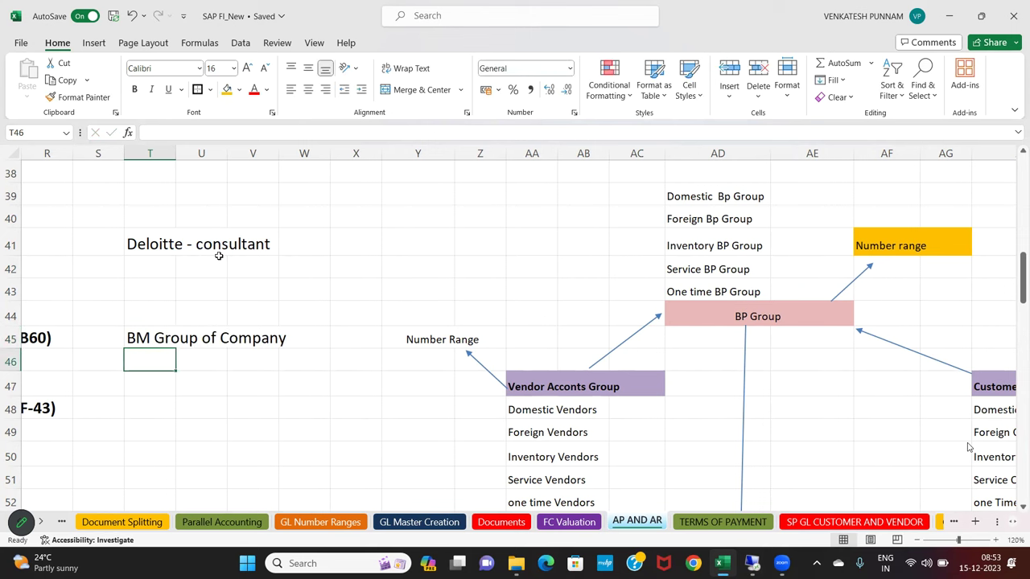
# Draw an arrow about 2.5 cm long from the "Deloitte - consultant" note down to "BM Group of Company"
pyautogui.click(93, 47)
pyautogui.click(211, 62)
pyautogui.click(195, 259)
pyautogui.moveTo(198, 249); pyautogui.dragTo(176, 322)
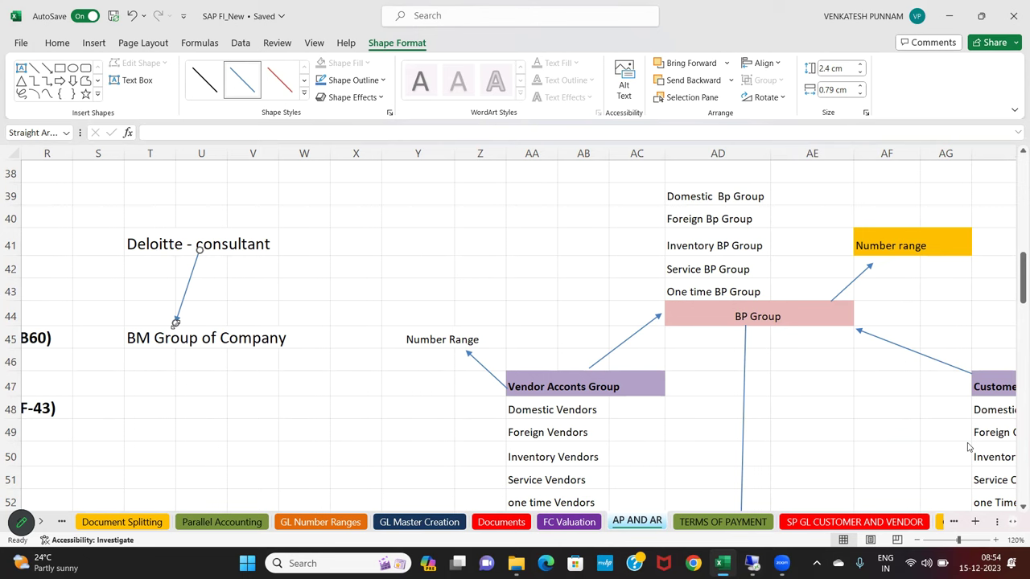
# Fill the vendor account group names from Domestic Vendors to one time Vendors (AA48:AB52) with orange
pyautogui.scroll(-2, 507, 433)
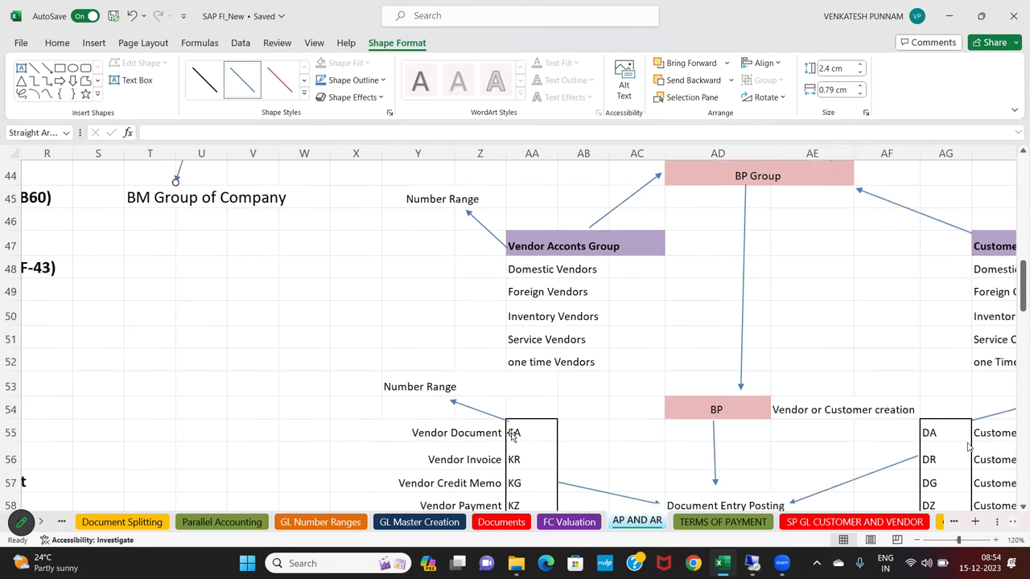
pyautogui.click(523, 265)
pyautogui.moveTo(535, 334); pyautogui.dragTo(599, 364)
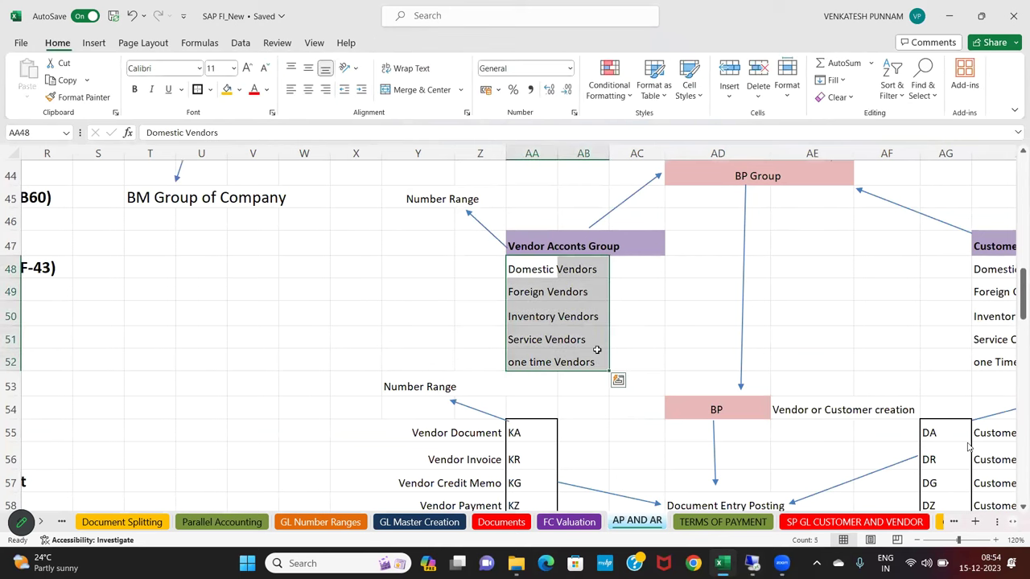
pyautogui.click(350, 313)
pyautogui.moveTo(529, 271); pyautogui.dragTo(604, 354)
pyautogui.moveTo(528, 268); pyautogui.dragTo(601, 361)
pyautogui.click(227, 89)
pyautogui.click(291, 310)
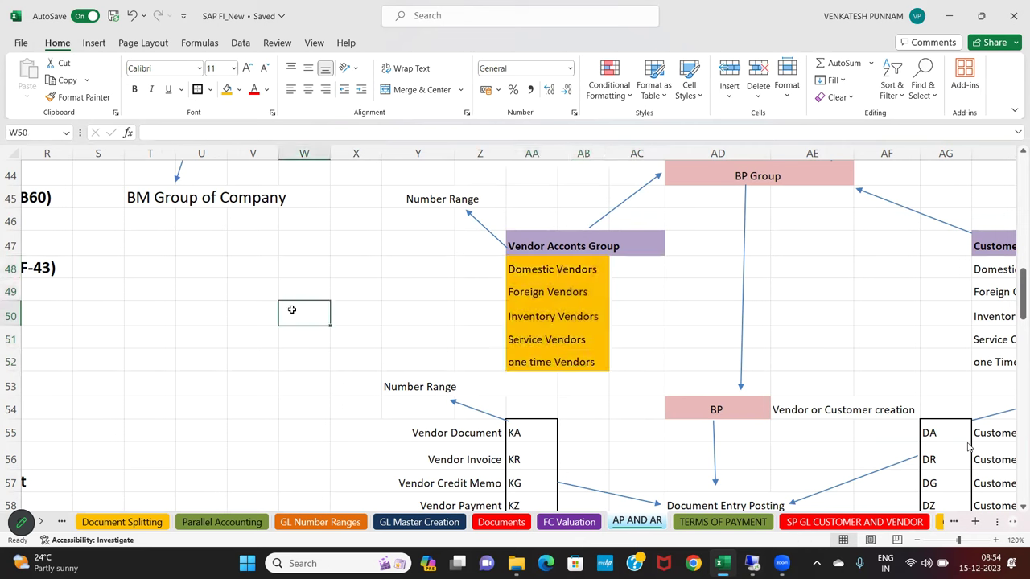
# Draw an arrow about 3.7 cm long pointing left from the orange vendor account group list
pyautogui.click(94, 42)
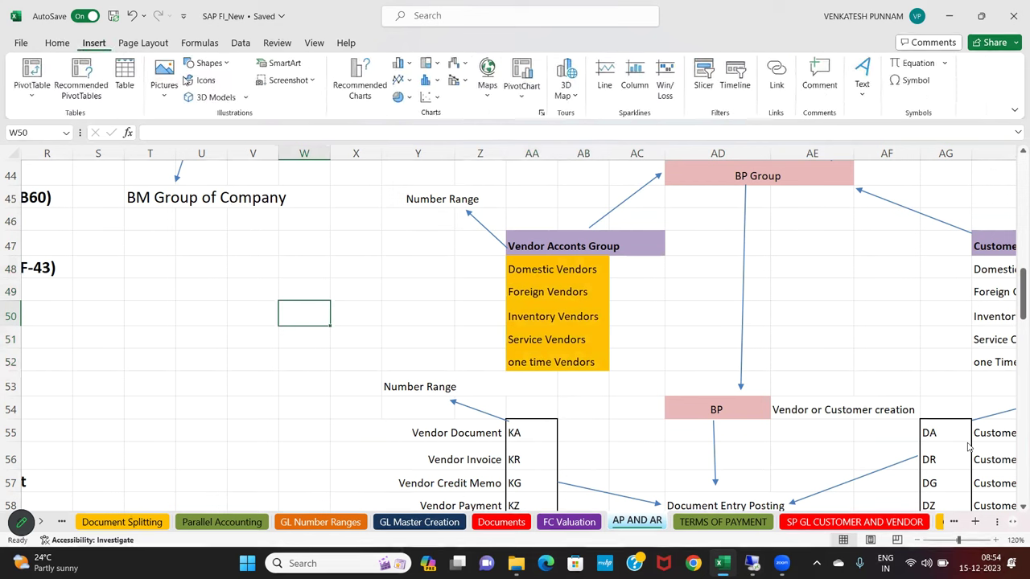
pyautogui.click(215, 67)
pyautogui.click(217, 100)
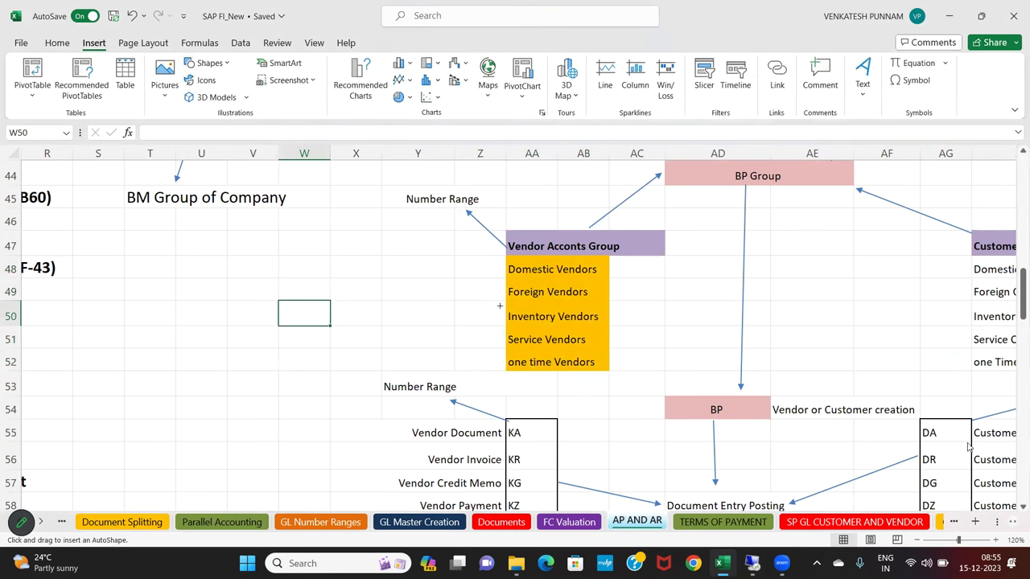
pyautogui.moveTo(500, 306); pyautogui.dragTo(391, 314)
# Enter the note "BM VENDOR Group" in cell V50 beside the arrow's head
pyautogui.click(278, 310)
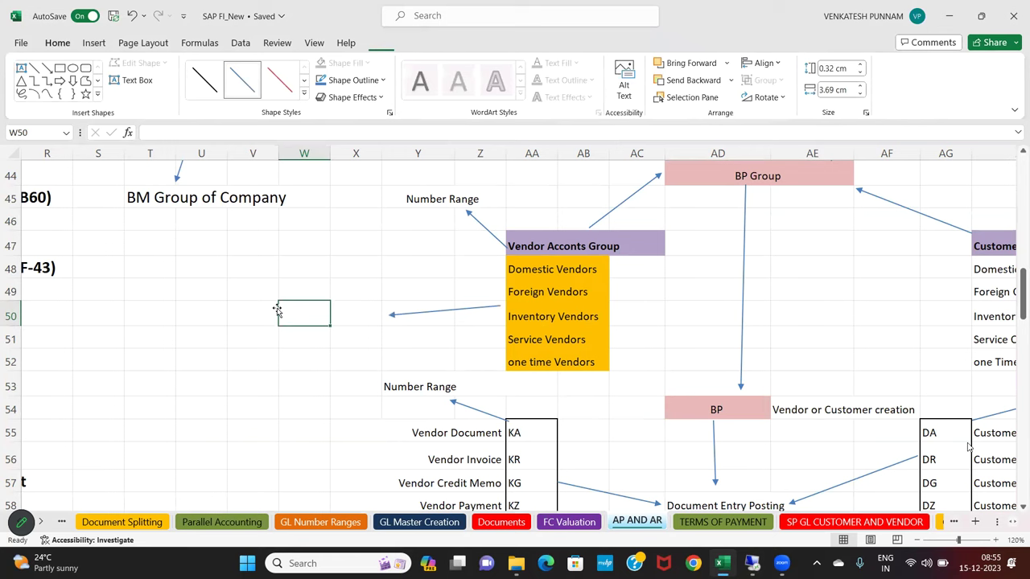
pyautogui.click(263, 313)
pyautogui.write('bm')
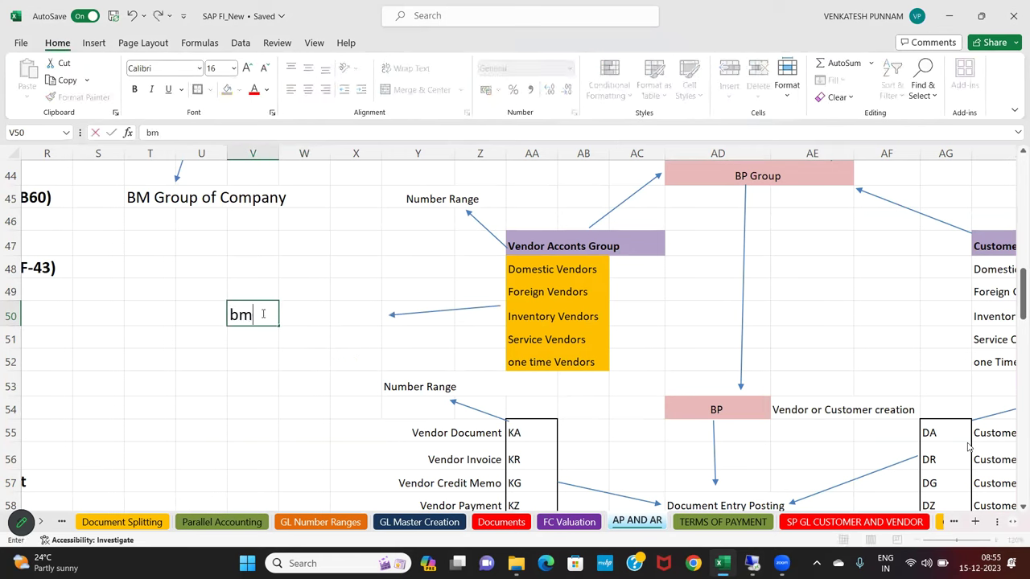
pyautogui.press('BackSpace')
pyautogui.press('BackSpace')
pyautogui.write('BM VENDOR gROUP')
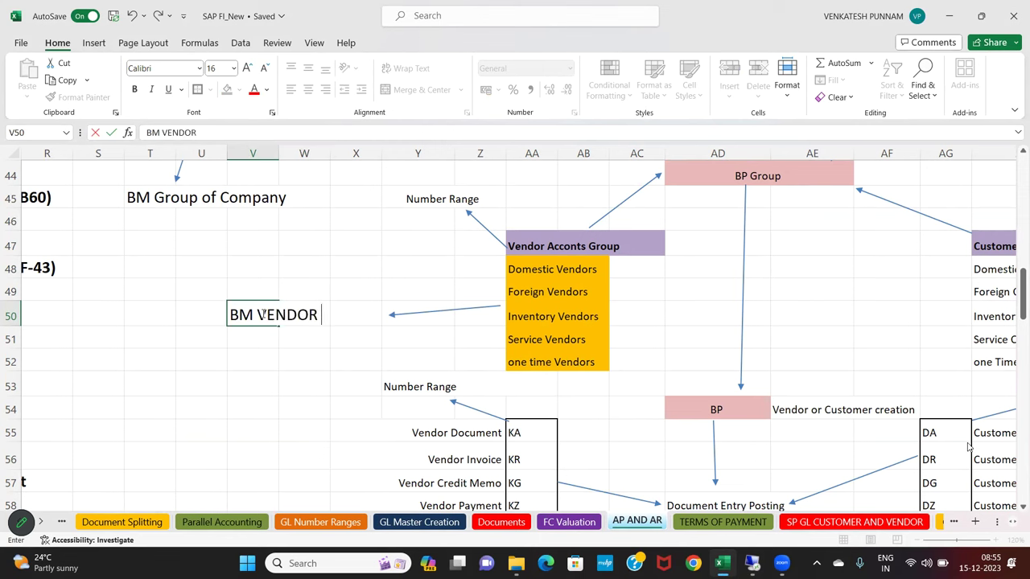
pyautogui.press('Return')
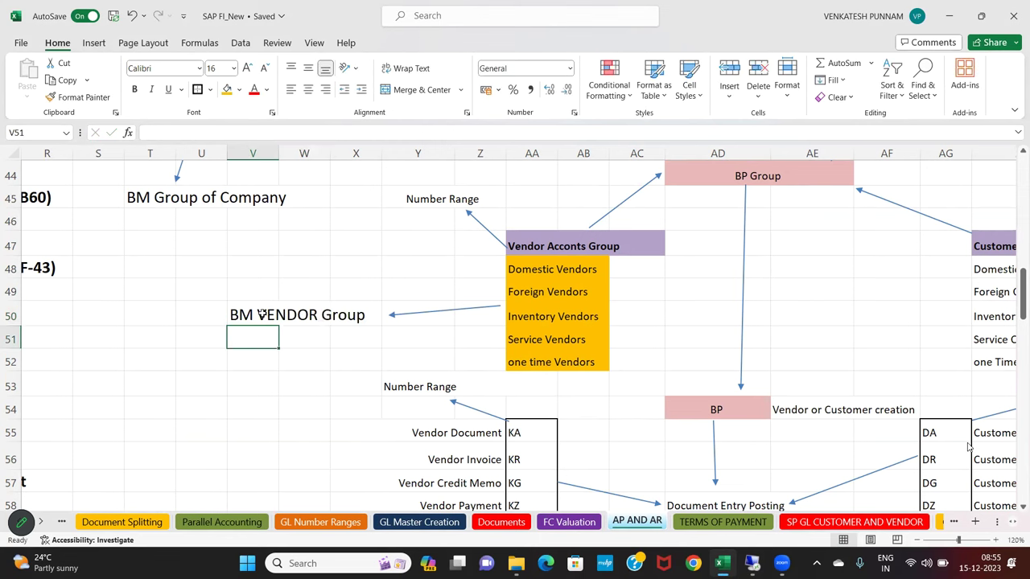
# Compare the BM VENDOR Group note with the vendor account group list, pointing out Inventory Vendors and Service Vendors
pyautogui.moveTo(240, 318); pyautogui.dragTo(338, 316)
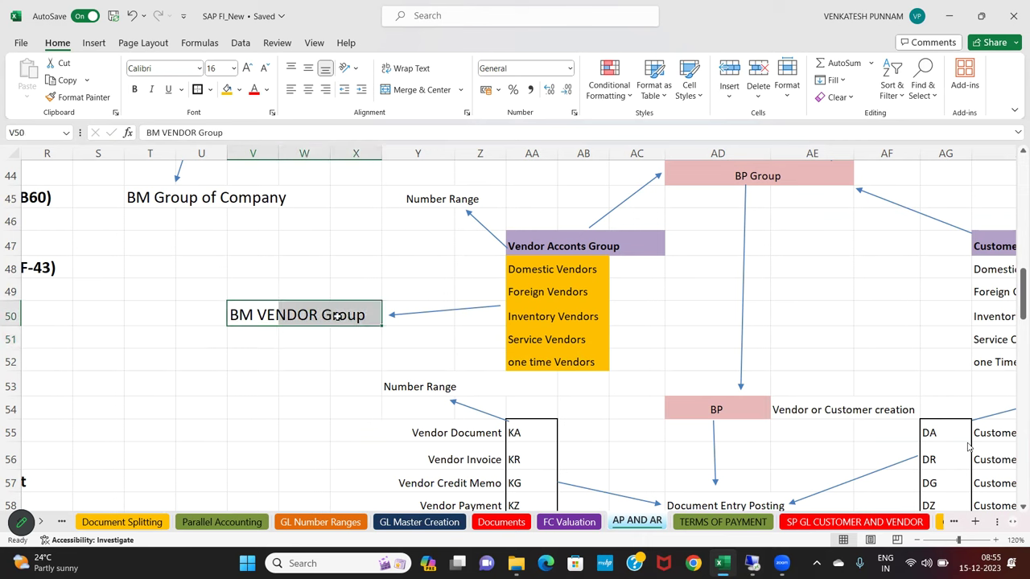
pyautogui.moveTo(523, 272); pyautogui.dragTo(601, 370)
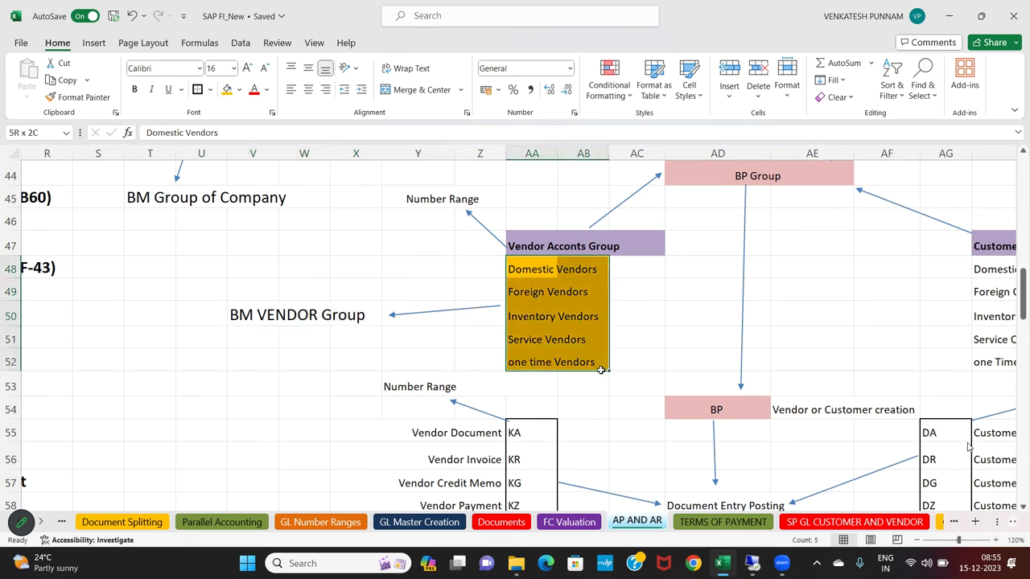
pyautogui.moveTo(601, 370); pyautogui.dragTo(603, 374)
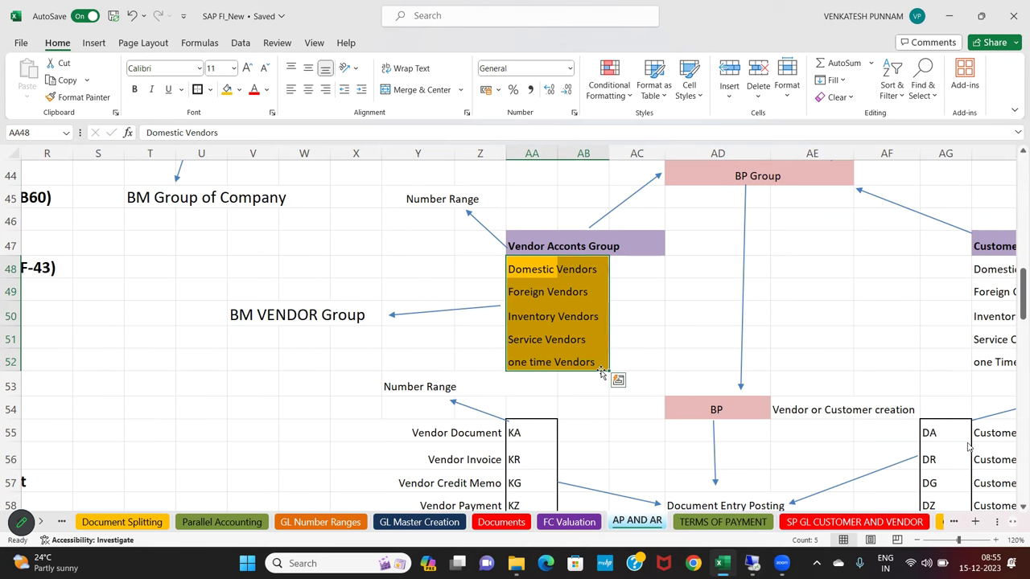
pyautogui.moveTo(225, 322); pyautogui.dragTo(341, 314)
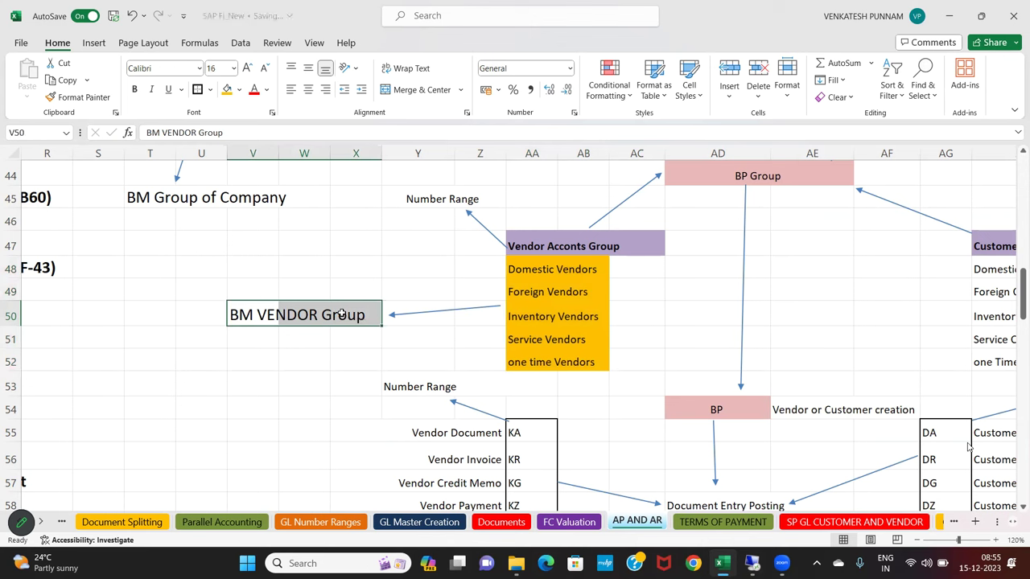
pyautogui.moveTo(531, 269); pyautogui.dragTo(603, 355)
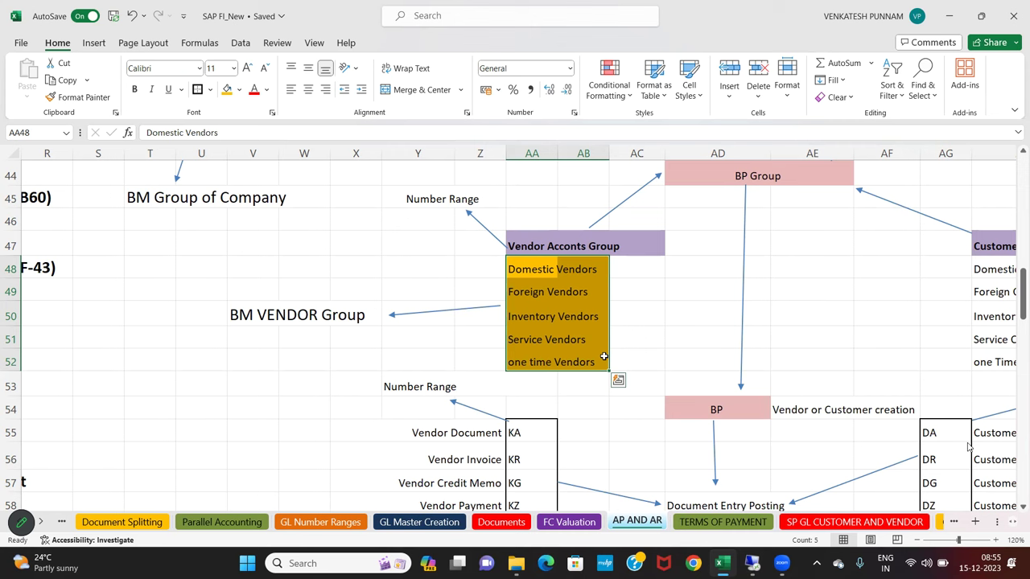
pyautogui.moveTo(525, 322); pyautogui.dragTo(582, 318)
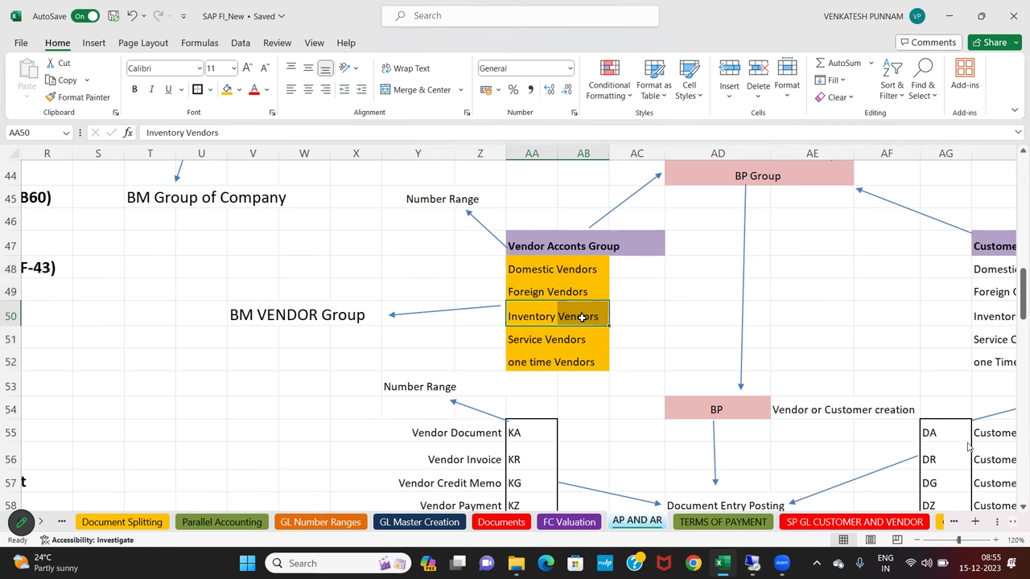
pyautogui.moveTo(519, 341); pyautogui.dragTo(570, 341)
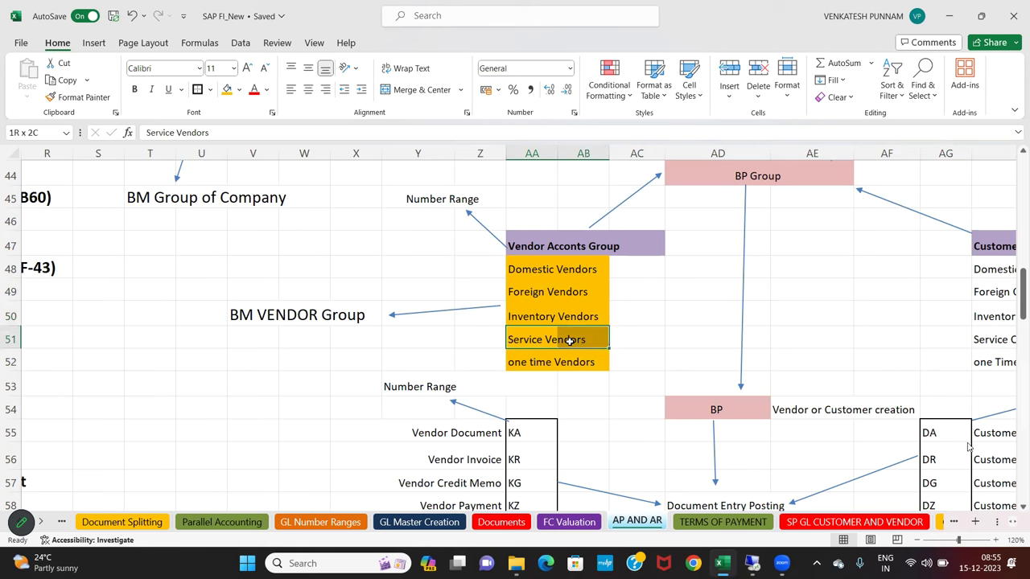
# Point out the full vendor account group list, the BM VENDOR Group note and the BP group names in AD39:AD43
pyautogui.click(553, 271)
pyautogui.moveTo(554, 269); pyautogui.dragTo(600, 357)
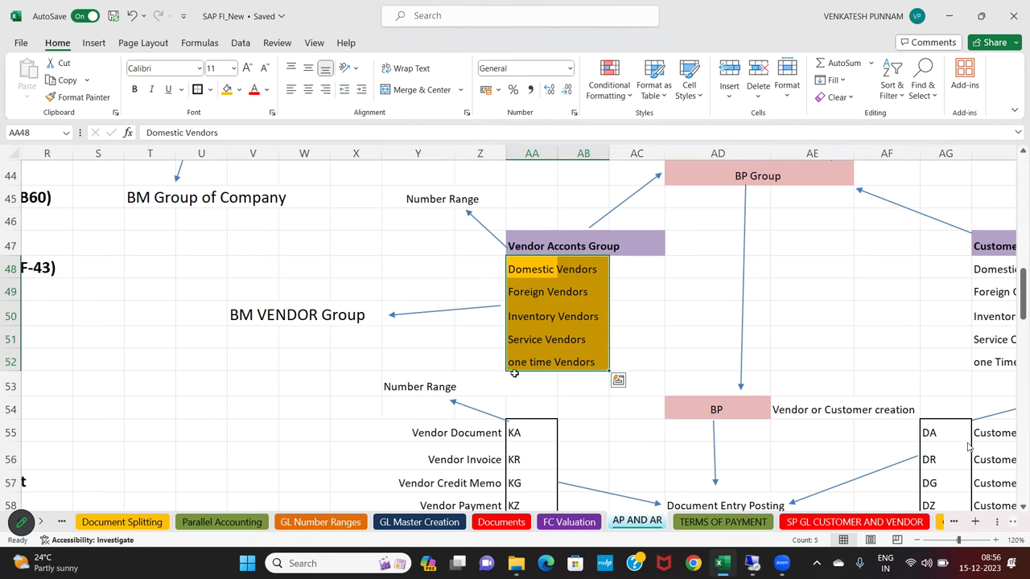
pyautogui.moveTo(247, 319); pyautogui.dragTo(393, 325)
pyautogui.scroll(3, 741, 285)
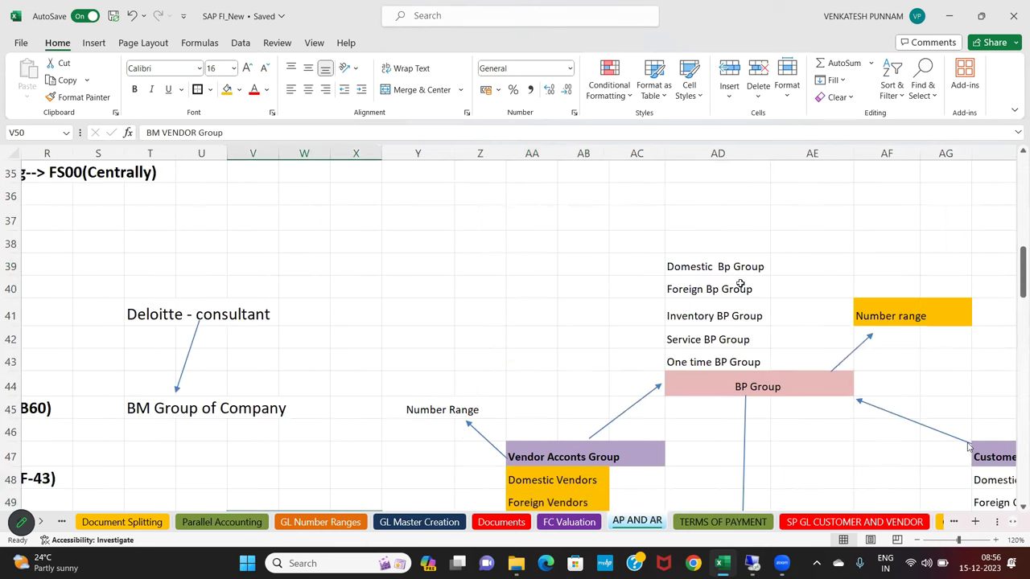
pyautogui.moveTo(674, 272); pyautogui.dragTo(763, 366)
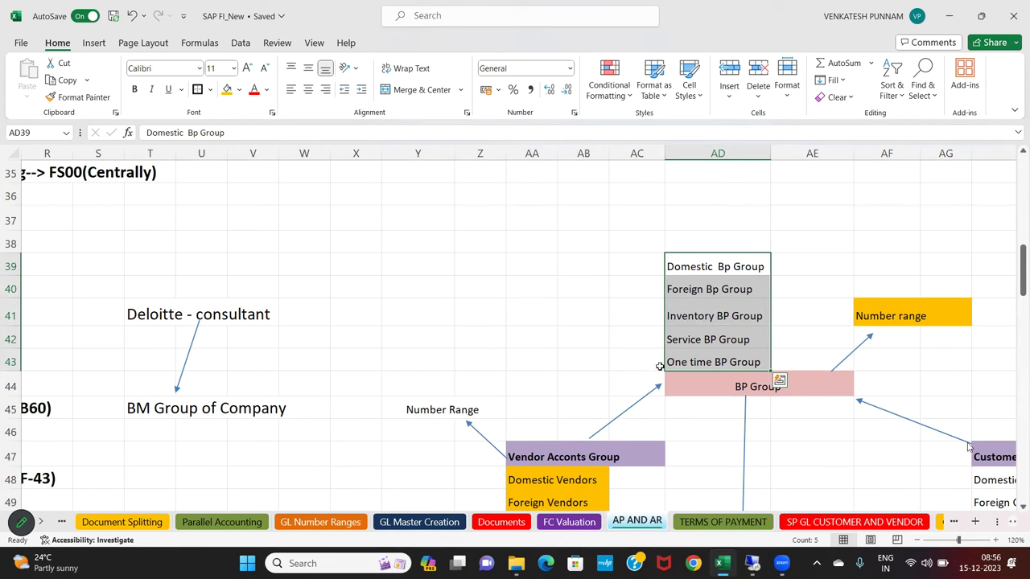
# Delete the arrow beside the vendor account groups and clear the BM VENDOR Group note from row 50
pyautogui.scroll(-3, 660, 367)
pyautogui.click(415, 315)
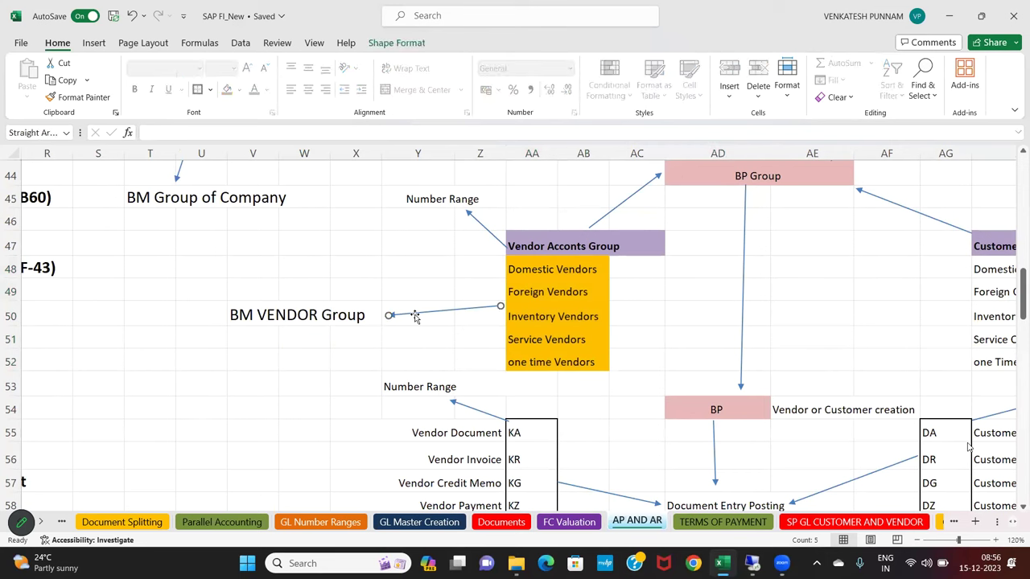
pyautogui.press('Delete')
pyautogui.moveTo(238, 312); pyautogui.dragTo(357, 317)
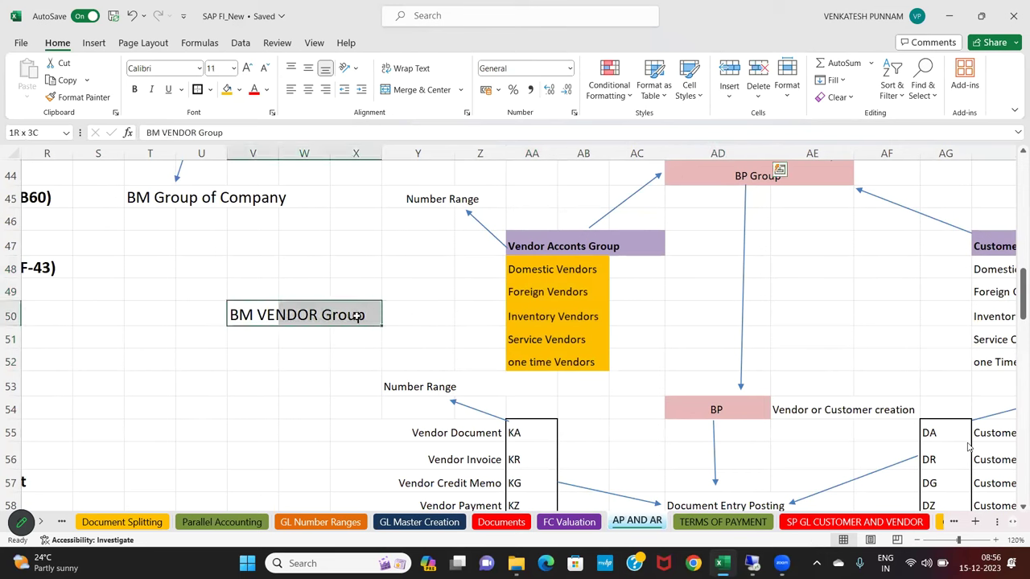
pyautogui.press('Delete')
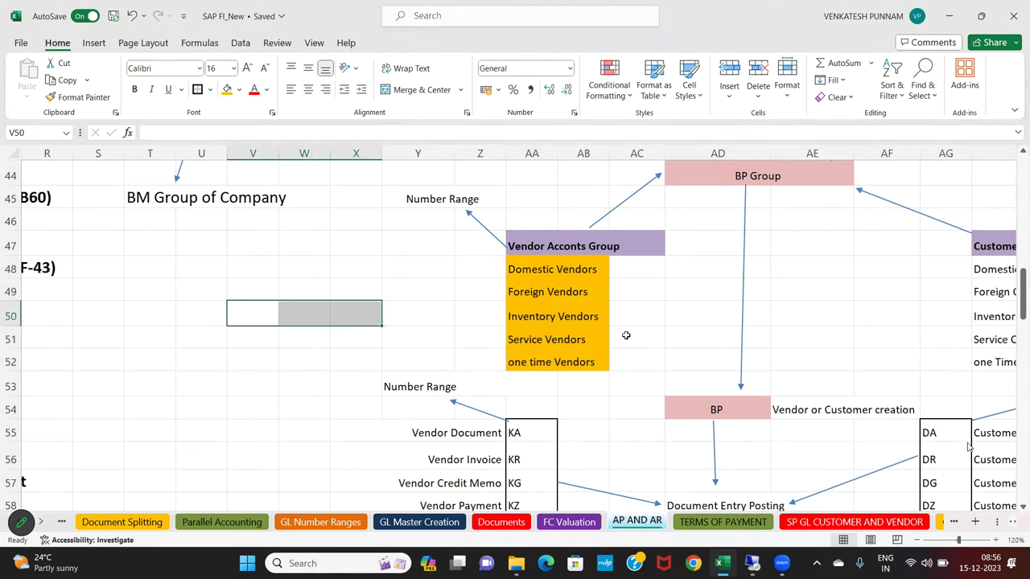
# Fill the "BM Group of Company" note in T45:W45 with orange
pyautogui.scroll(2, 153, 367)
pyautogui.moveTo(139, 341); pyautogui.dragTo(298, 340)
pyautogui.click(228, 90)
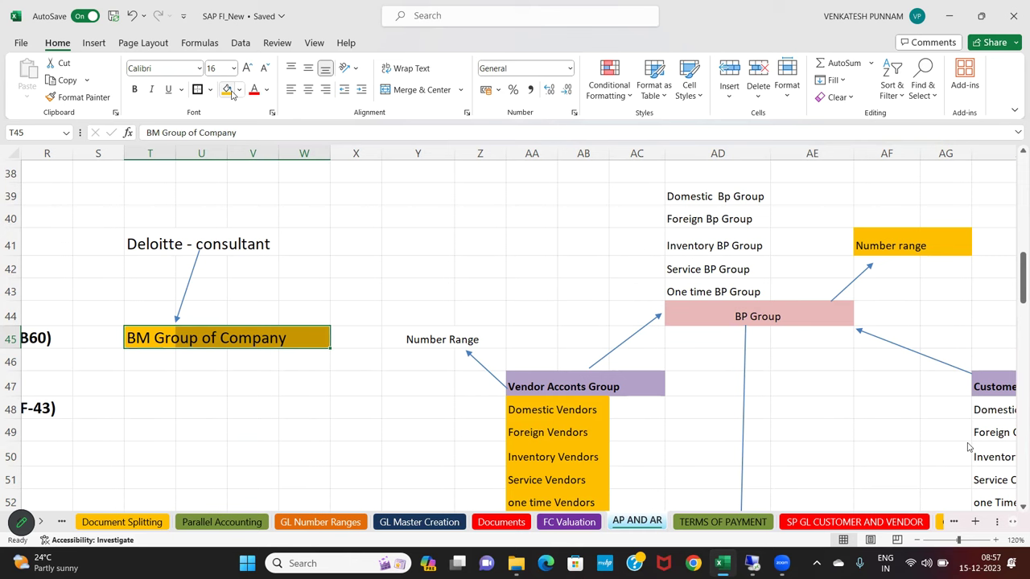
# Point out the BP group names, the BP Group box and its linked Number range cell
pyautogui.click(598, 406)
pyautogui.press('Right')
pyautogui.press('Right')
pyautogui.press('Right')
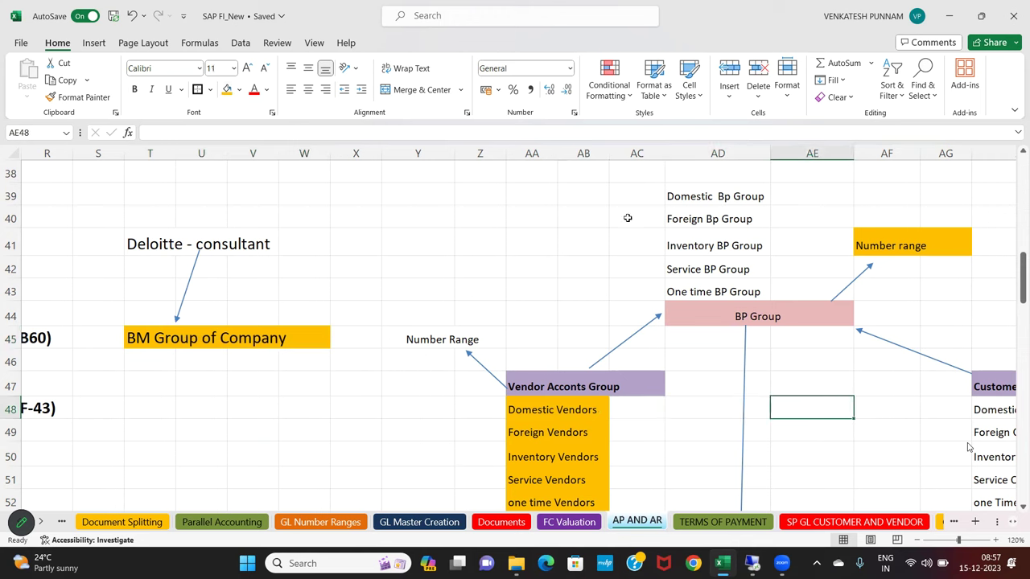
pyautogui.moveTo(680, 195); pyautogui.dragTo(733, 317)
pyautogui.click(712, 292)
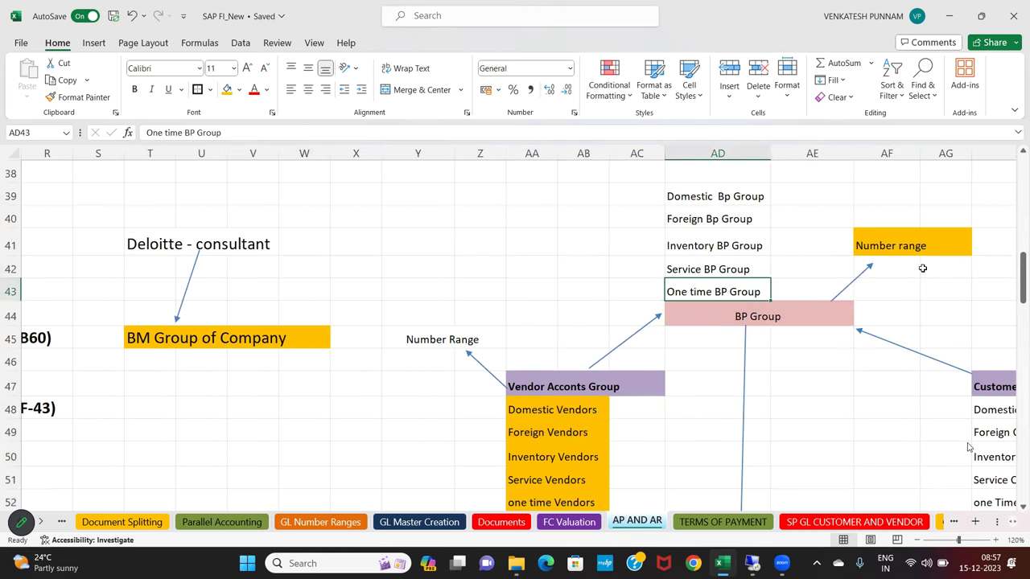
pyautogui.moveTo(874, 245); pyautogui.dragTo(940, 244)
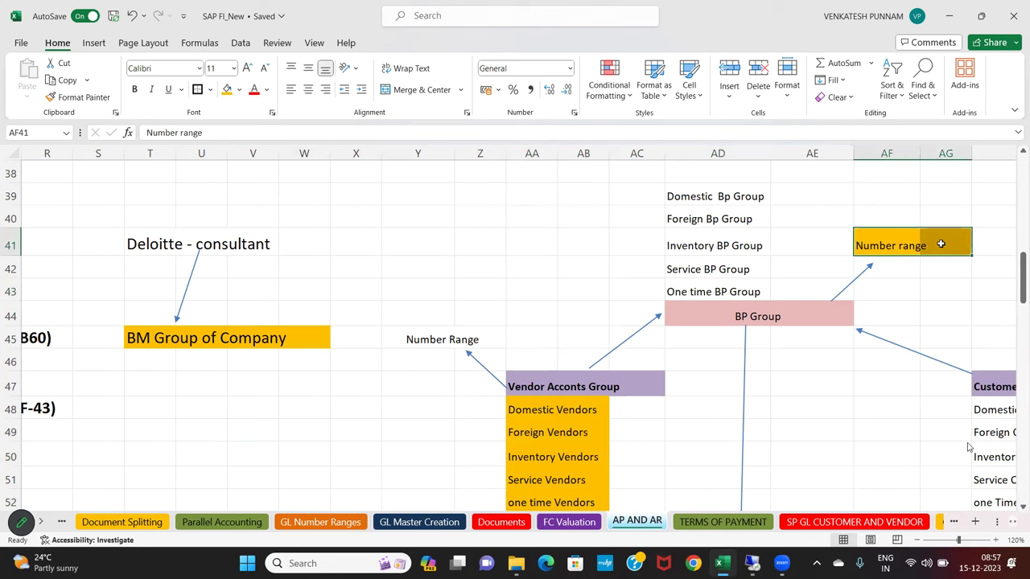
pyautogui.click(697, 315)
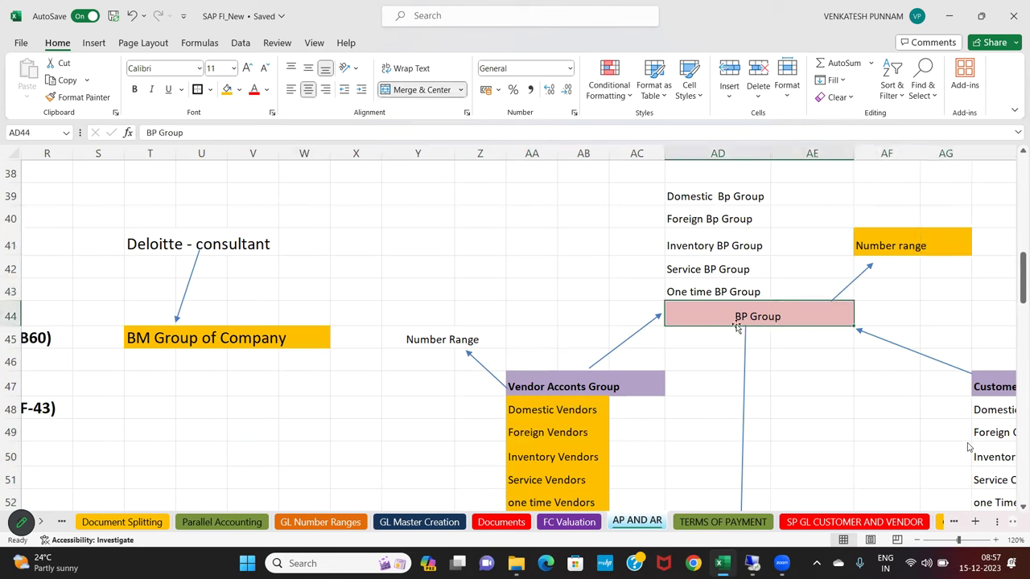
pyautogui.click(879, 247)
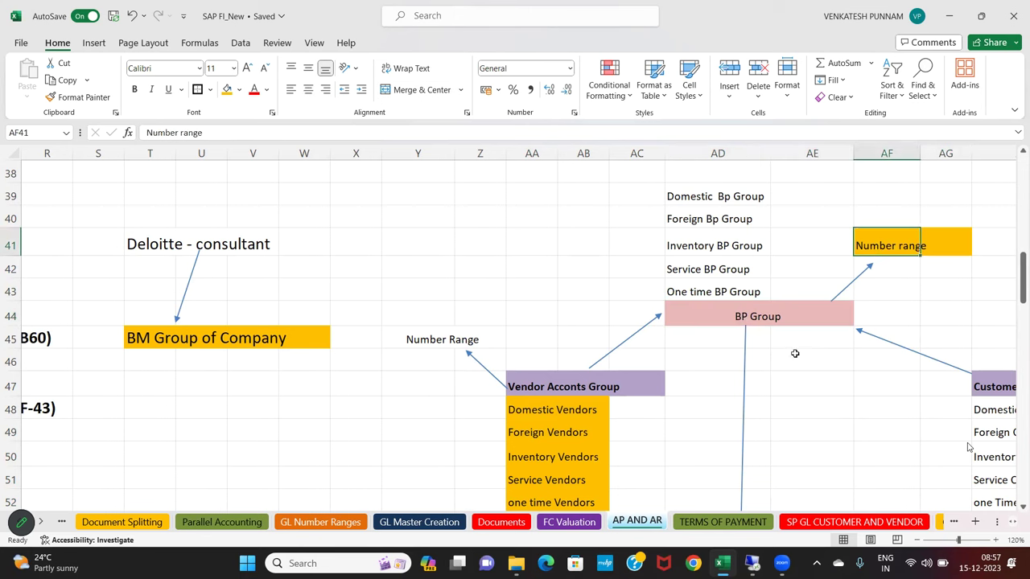
# Trace the Vendor Acconts Group heading to its Number Range, then Domestic Vendors to the BP Group box
pyautogui.scroll(-1, 795, 354)
pyautogui.click(523, 320)
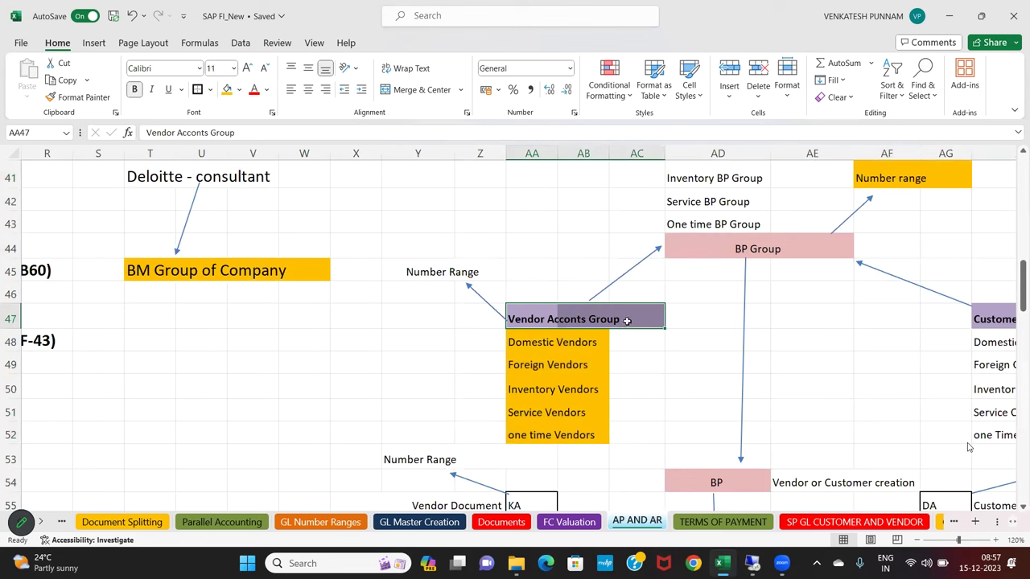
pyautogui.click(416, 272)
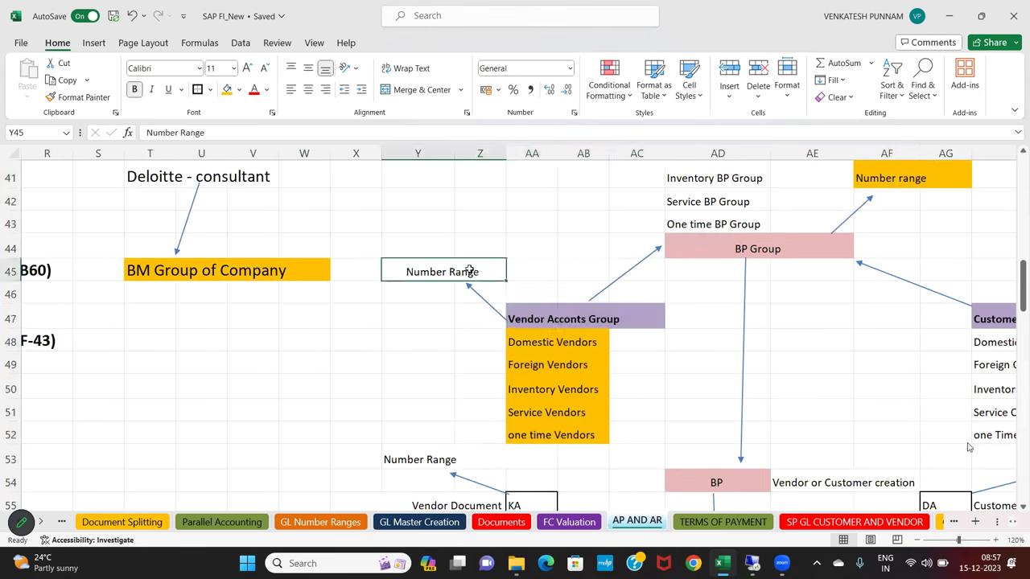
pyautogui.click(561, 345)
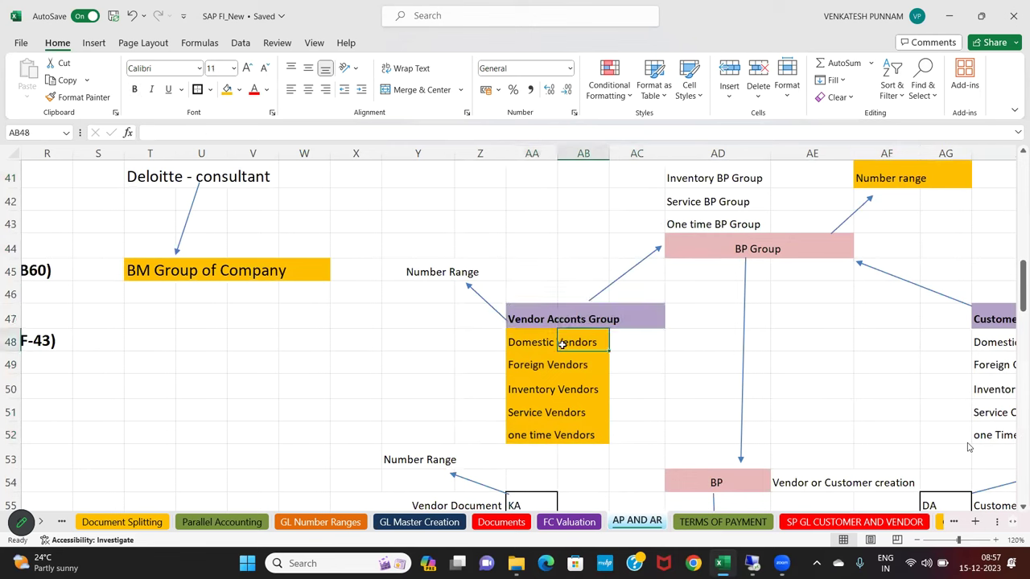
pyautogui.click(715, 241)
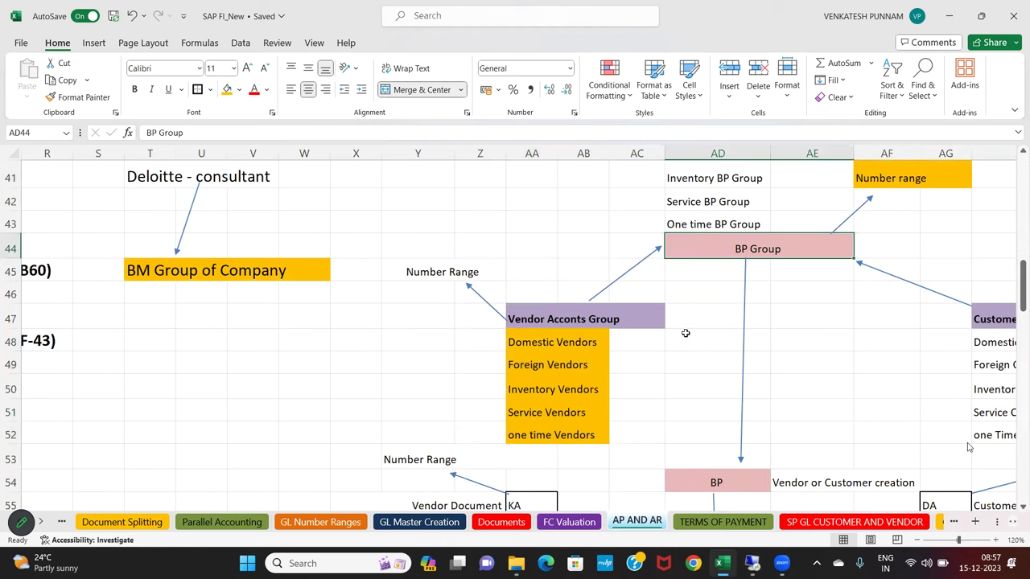
# Switch to the SAP session and leave the BU_PARTNER number range intervals to return to the IMG structure
pyautogui.hotkey('alt', 'Tab')
pyautogui.hotkey('alt', 'Tab')
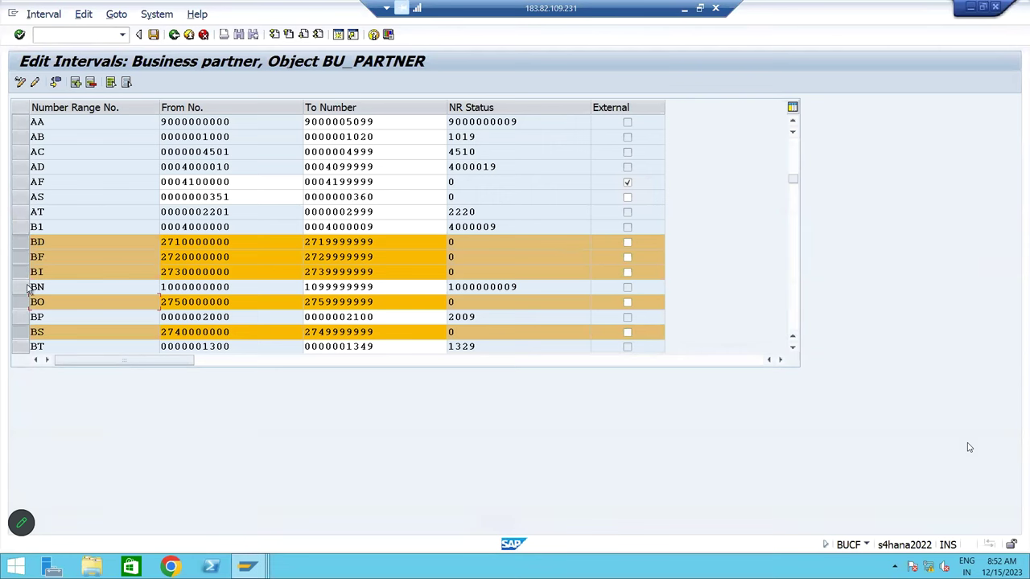
pyautogui.scroll(1, 27, 302)
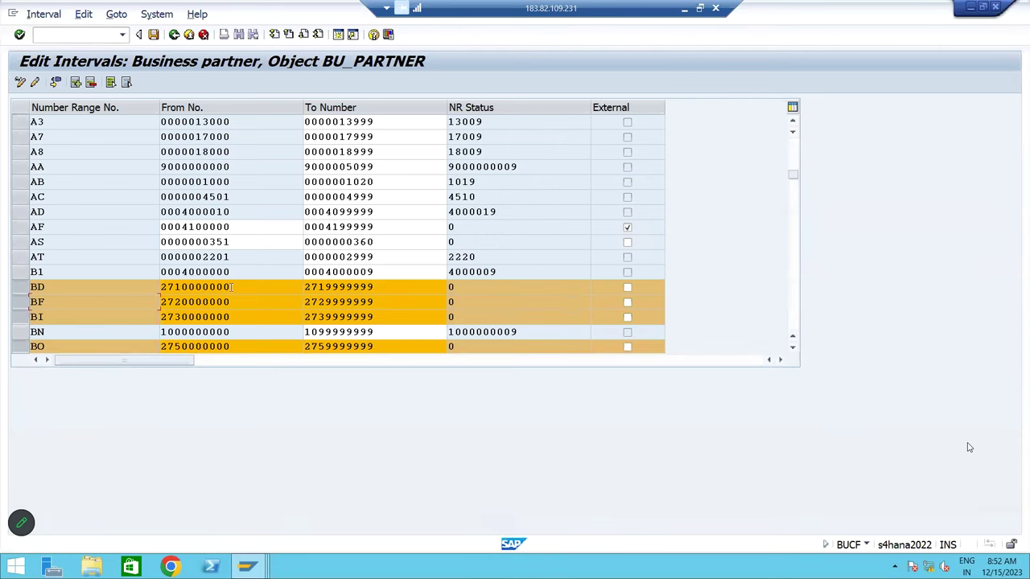
pyautogui.scroll(10, 218, 294)
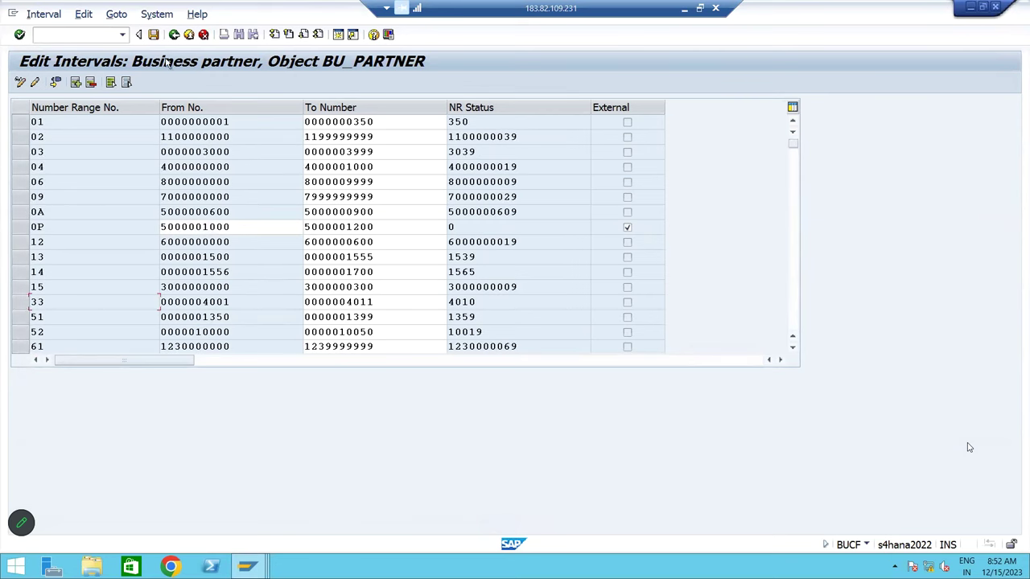
pyautogui.click(174, 35)
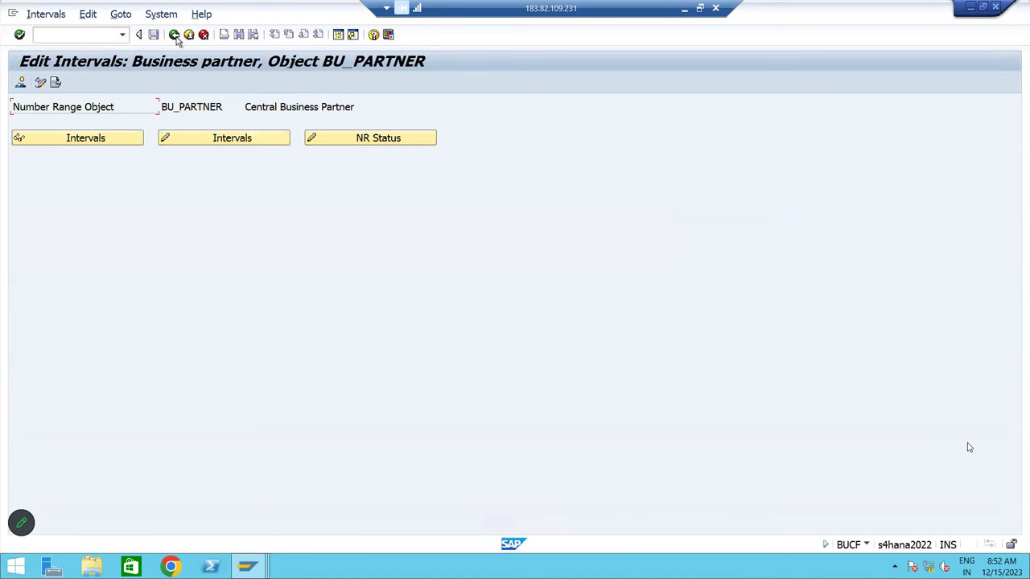
pyautogui.click(174, 35)
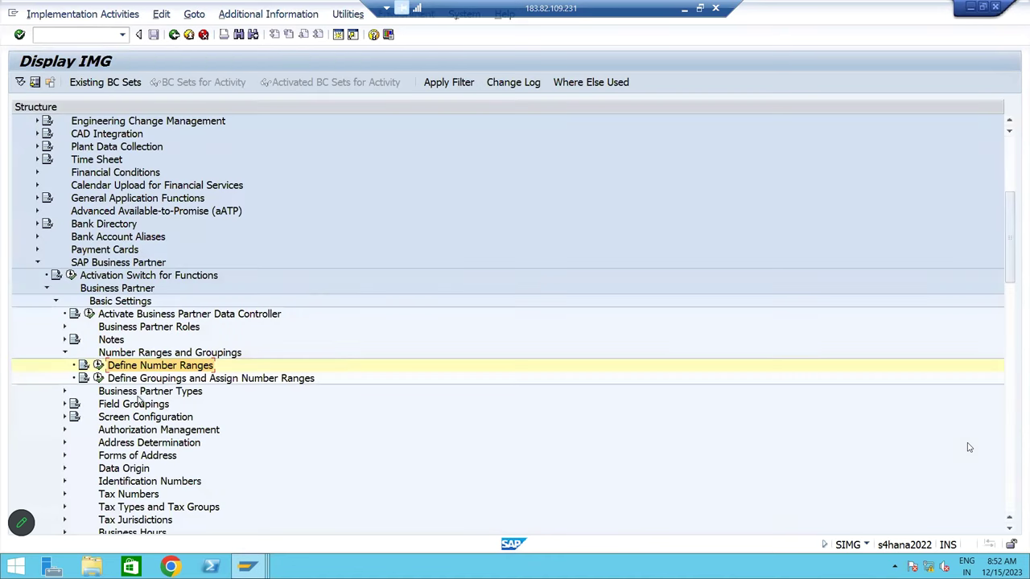
# Open the Define Groupings and Assign Number Ranges activity and start new BP grouping entries
pyautogui.click(126, 382)
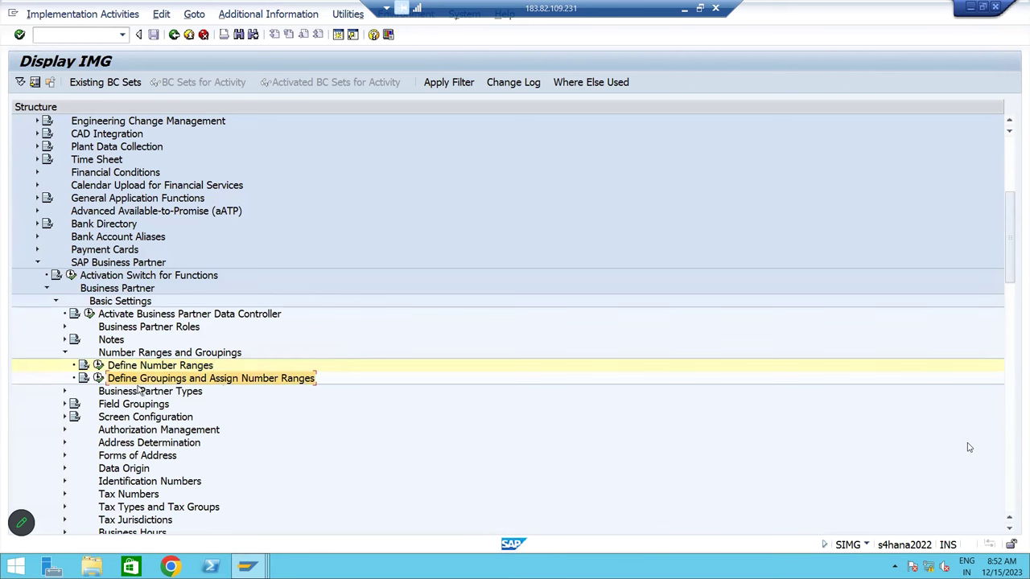
pyautogui.click(98, 378)
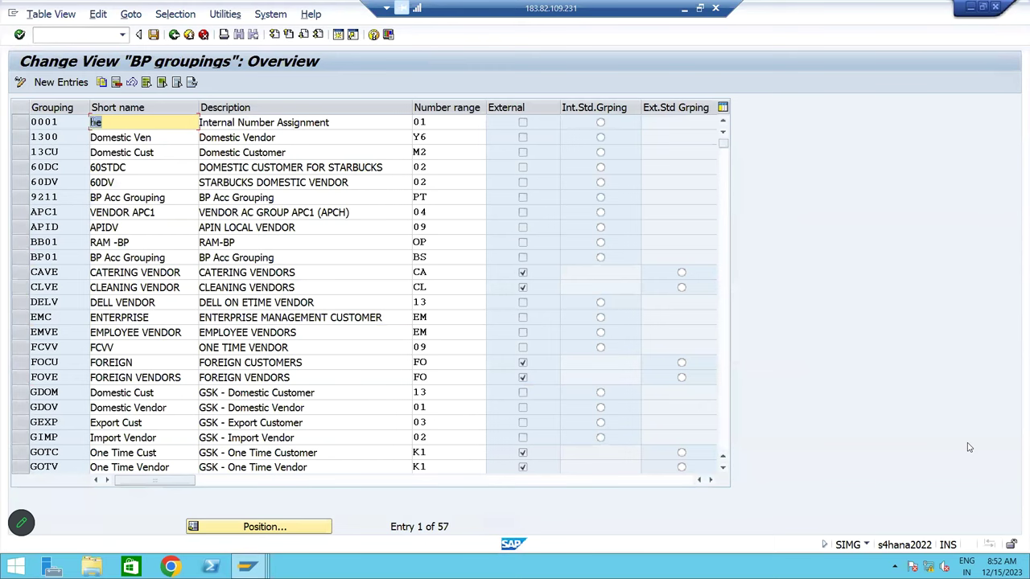
pyautogui.click(83, 84)
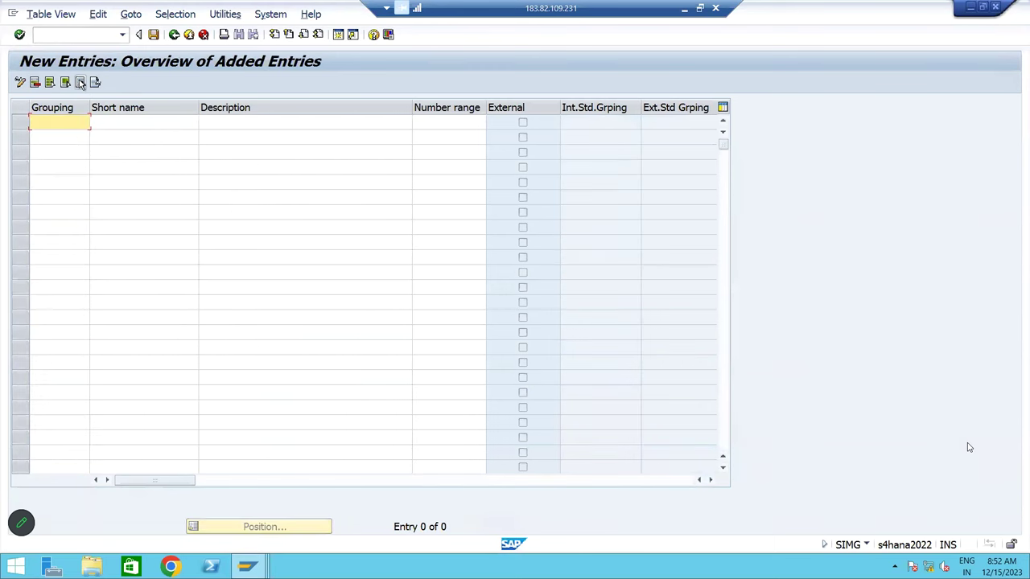
# Enter grouping BMBD with the short name BM VB DG in the first row
pyautogui.click(139, 125)
pyautogui.click(217, 127)
pyautogui.click(136, 126)
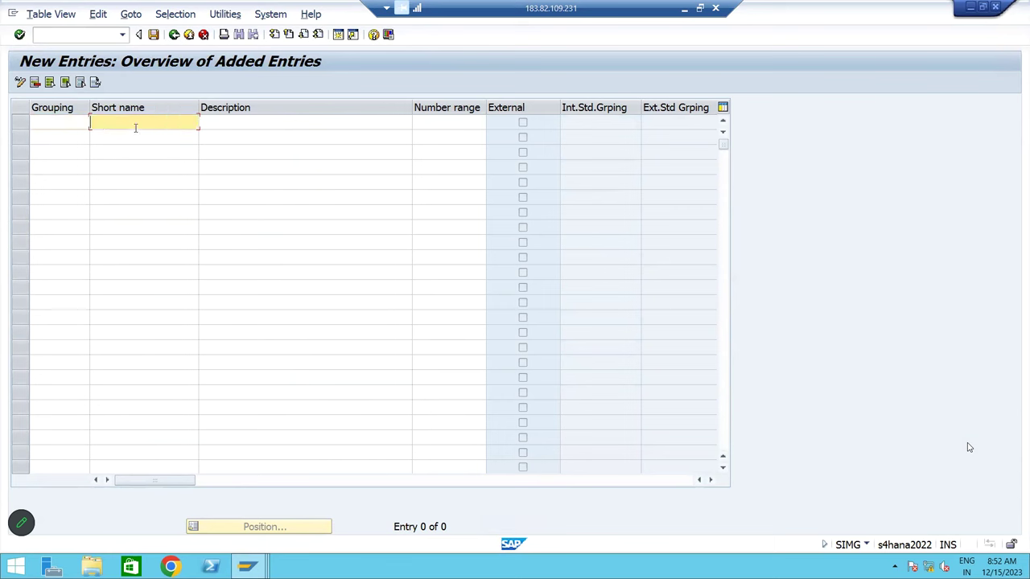
pyautogui.click(214, 123)
pyautogui.click(50, 122)
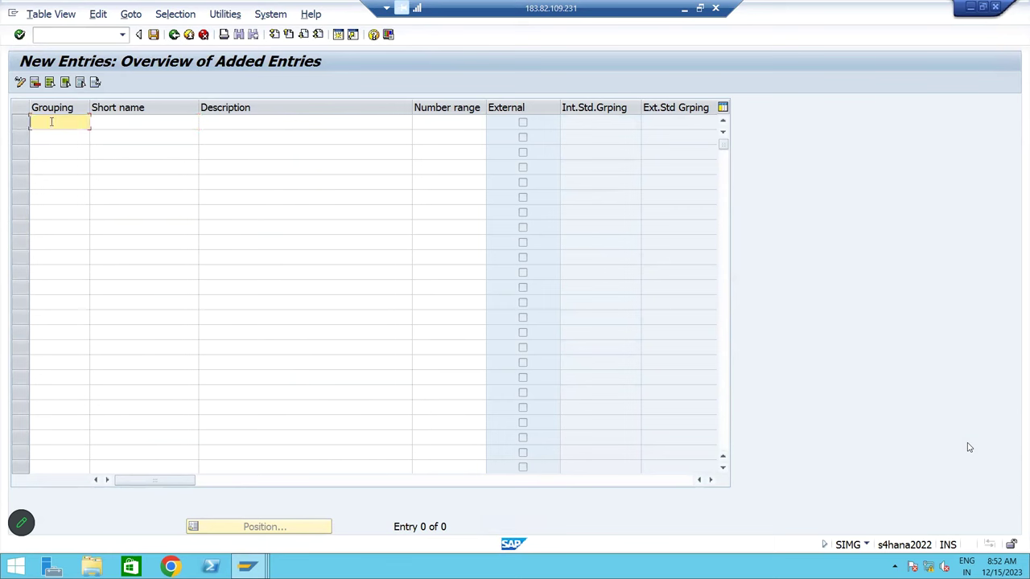
pyautogui.write('BMBD')
pyautogui.press('Tab')
pyautogui.write('BM ')
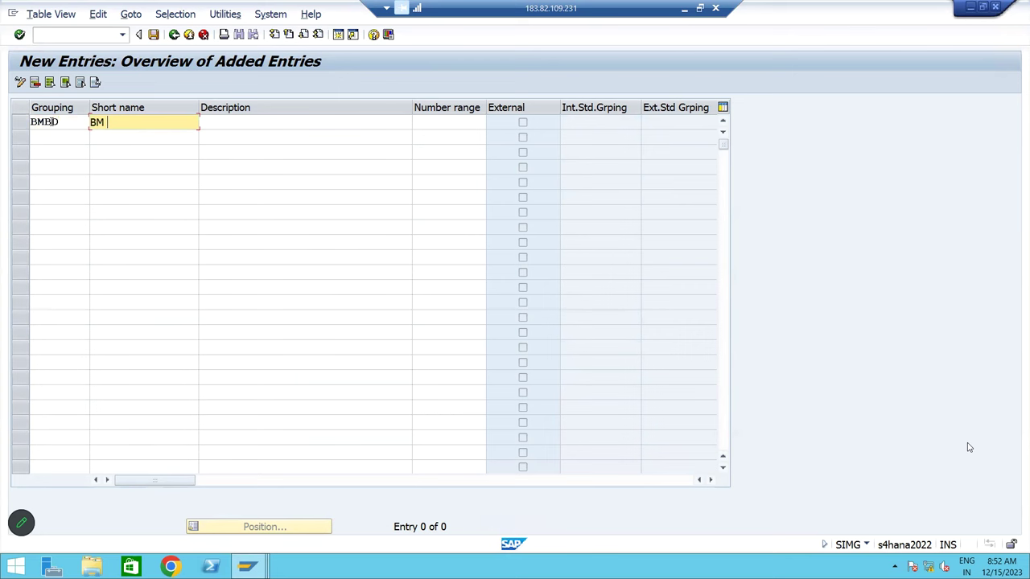
pyautogui.write('BP')
pyautogui.write(' D')
pyautogui.write('G')
pyautogui.press('Left')
pyautogui.press('Left')
pyautogui.press('BackSpace')
pyautogui.press('BackSpace')
pyautogui.write('VB')
pyautogui.press('Tab')
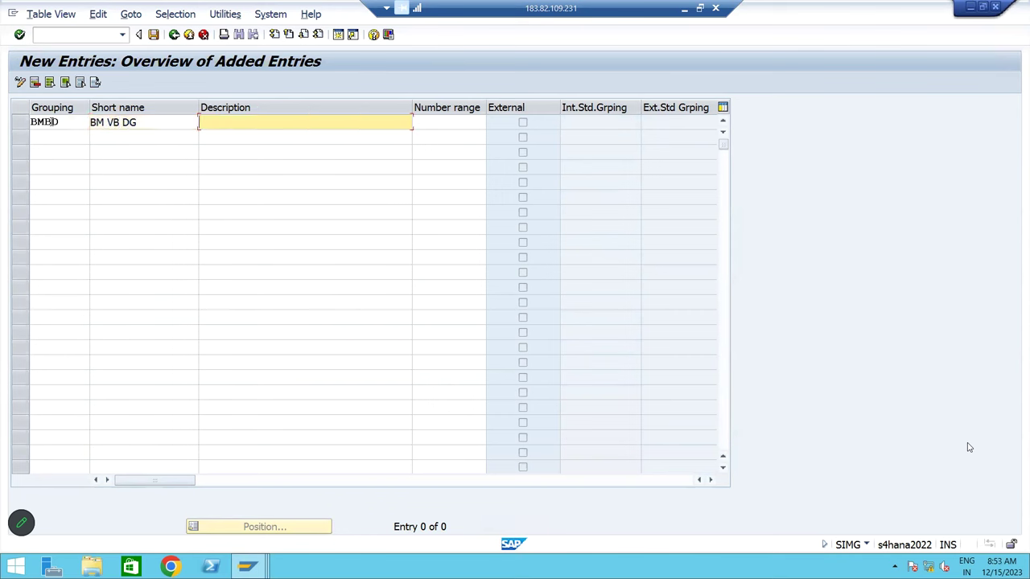
# Begin the BMBD description with BM and change its short name to BM BG DG
pyautogui.write('BM VENDO')
pyautogui.press('BackSpace')
pyautogui.press('BackSpace')
pyautogui.press('BackSpace')
pyautogui.press('BackSpace')
pyautogui.press('BackSpace')
pyautogui.press('BackSpace')
pyautogui.hotkey('shift', 'Tab')
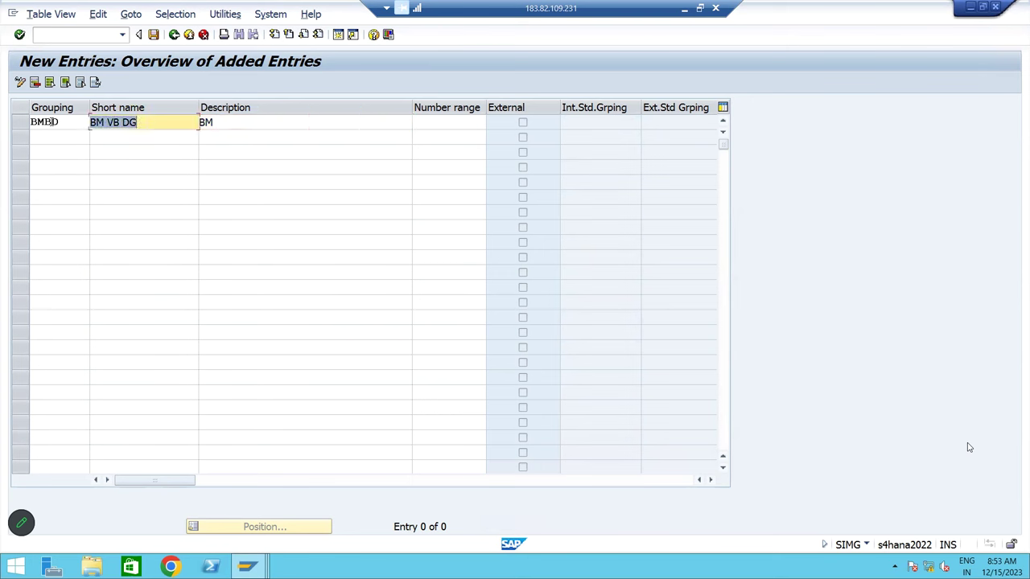
pyautogui.press('Left')
pyautogui.press('BackSpace')
pyautogui.press('BackSpace')
pyautogui.write('BG')
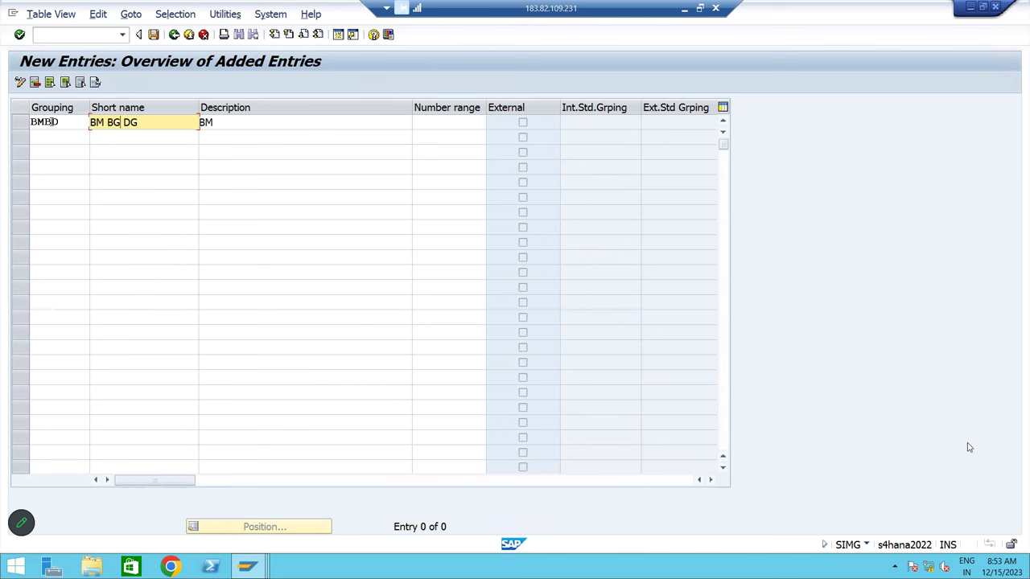
# Complete the BMBD description as "BM BP GP Group of Domestic"
pyautogui.press('Tab')
pyautogui.press('End')
pyautogui.write('BP G')
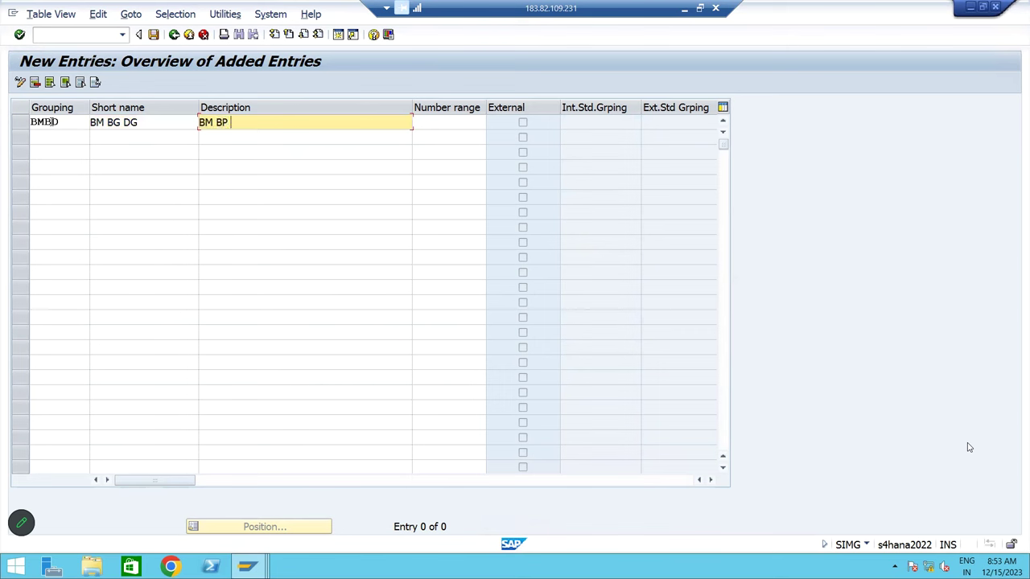
pyautogui.press('BackSpace')
pyautogui.write('GP FOR')
pyautogui.press('BackSpace')
pyautogui.press('BackSpace')
pyautogui.press('BackSpace')
pyautogui.write('group')
pyautogui.press('BackSpace')
pyautogui.press('BackSpace')
pyautogui.press('BackSpace')
pyautogui.press('BackSpace')
pyautogui.press('BackSpace')
pyautogui.write('Group of Domestic')
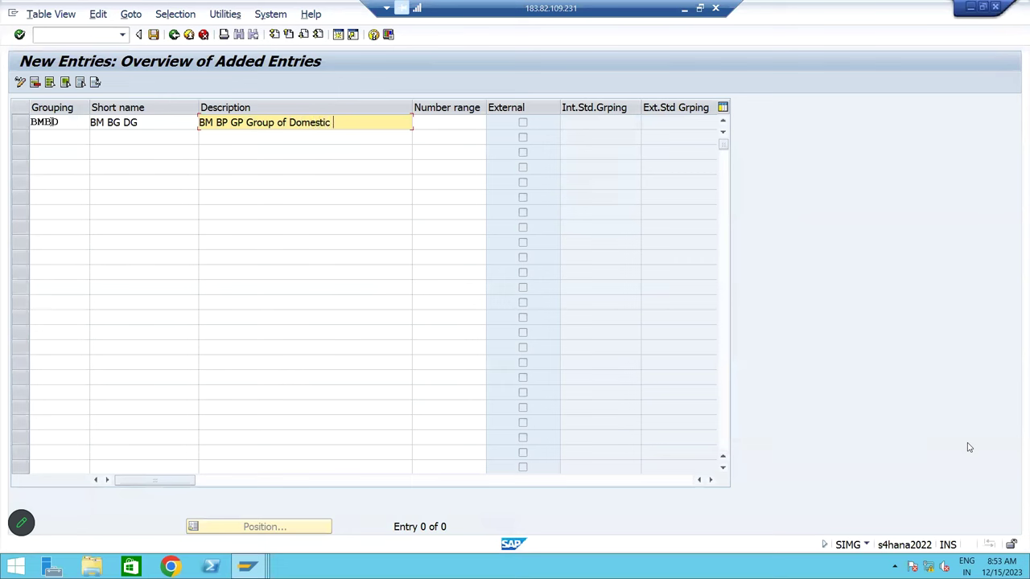
# Assign number range BD to grouping BMBD and confirm the entry
pyautogui.press('Tab')
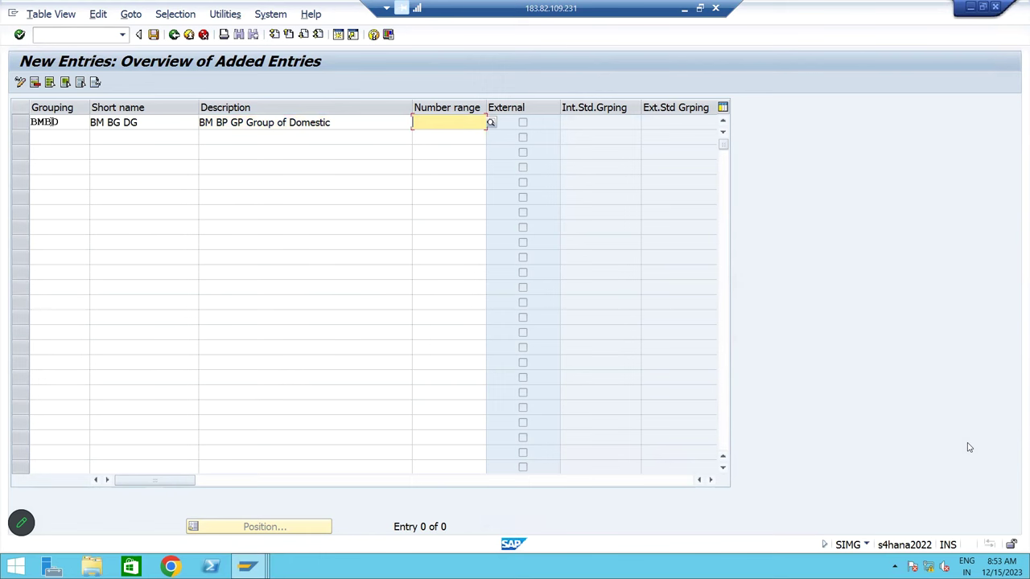
pyautogui.write('b')
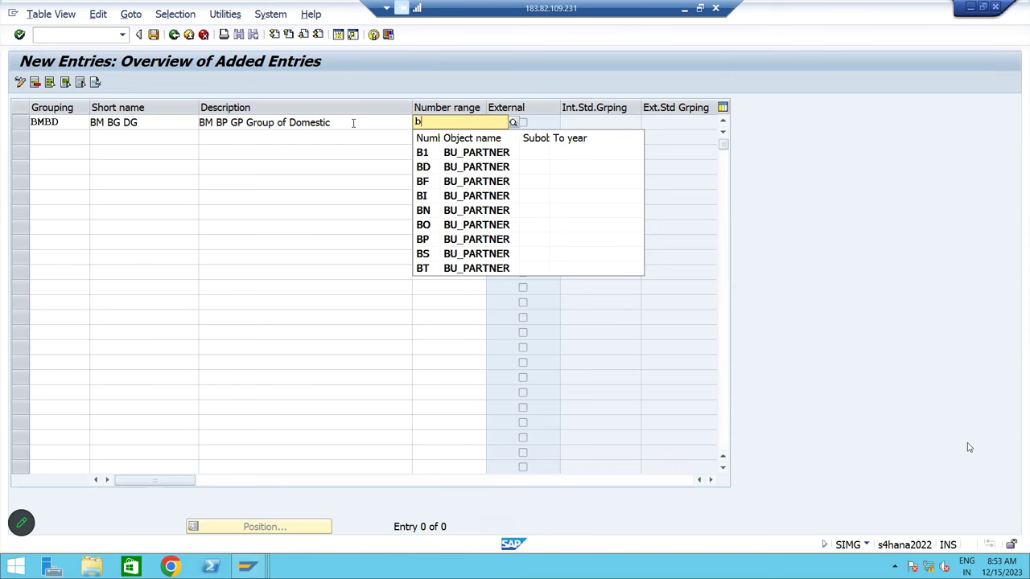
pyautogui.press('BackSpace')
pyautogui.click(424, 123)
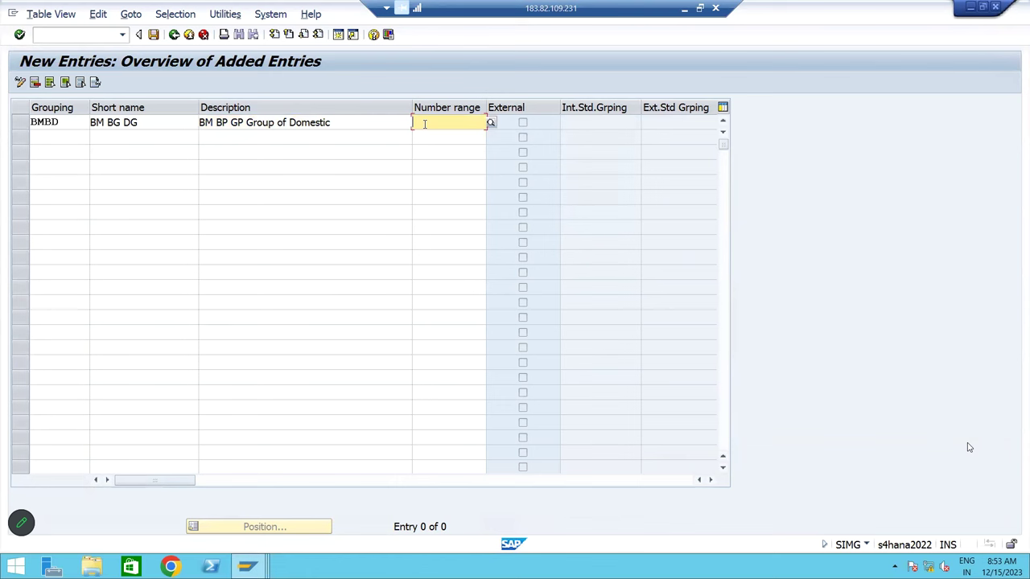
pyautogui.write('BD')
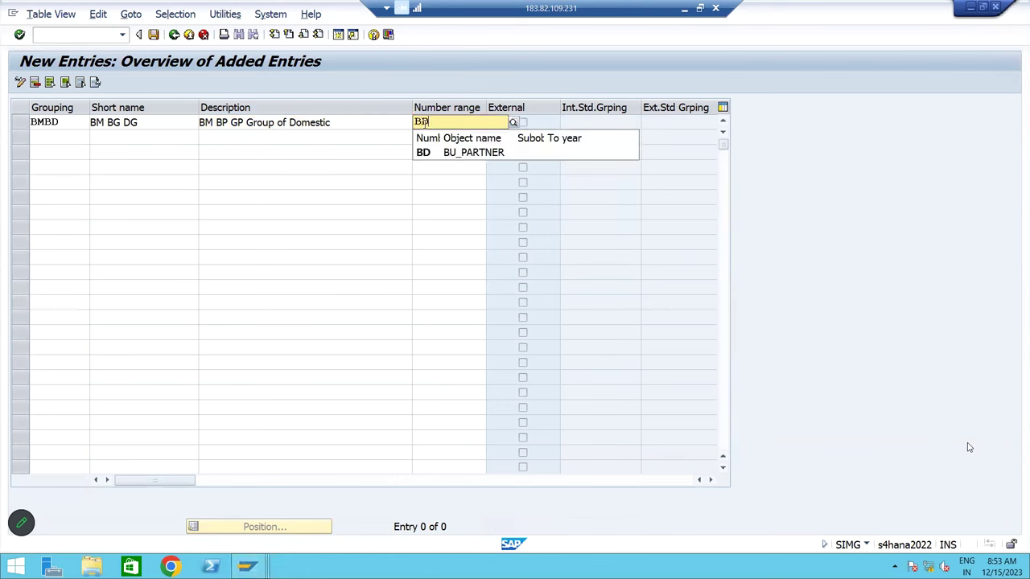
pyautogui.press('Return')
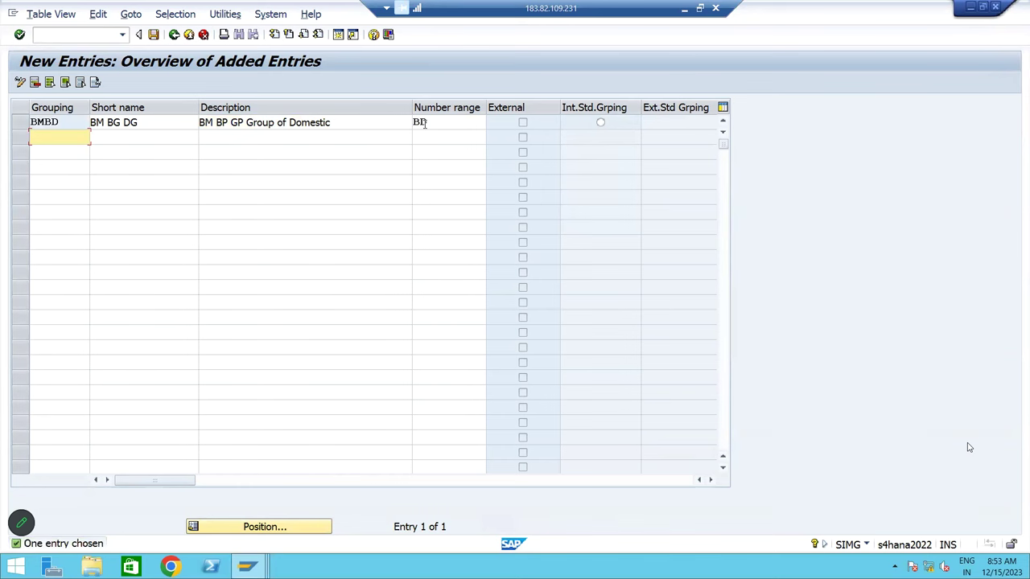
# Begin a second grouping code with BM and remove GP from the BMBD description
pyautogui.write('BM')
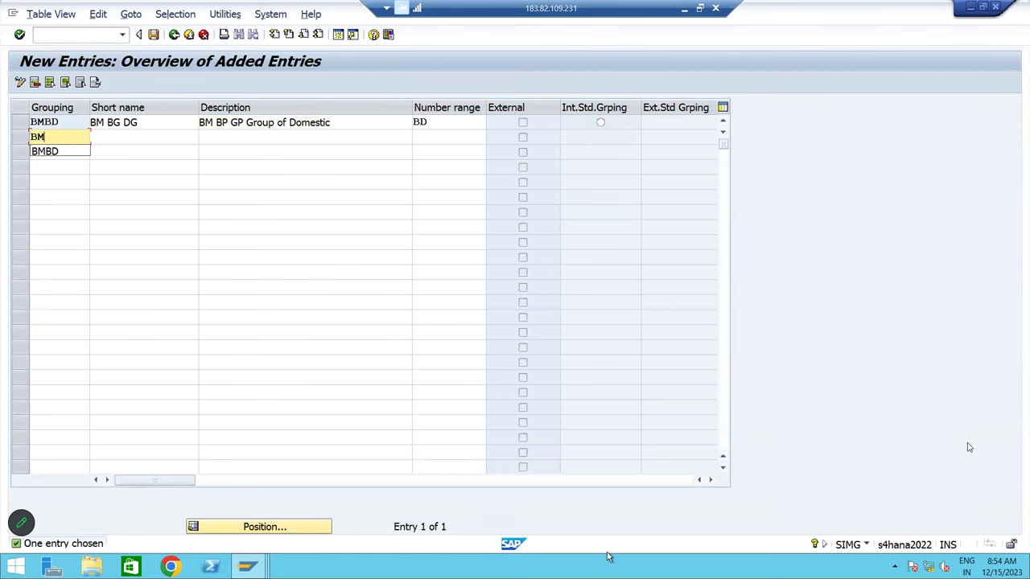
pyautogui.moveTo(326, 123); pyautogui.dragTo(224, 133)
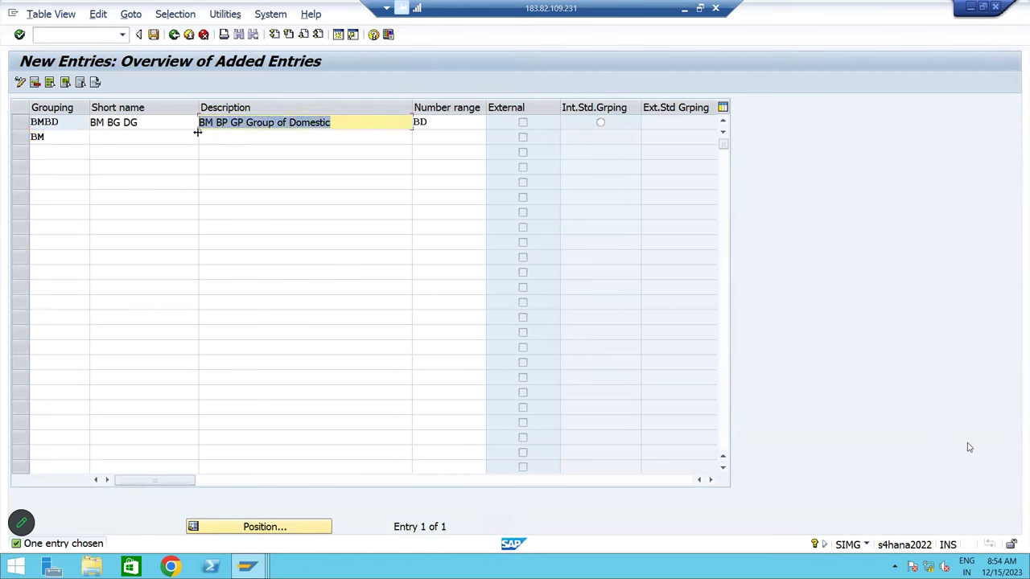
pyautogui.click(246, 177)
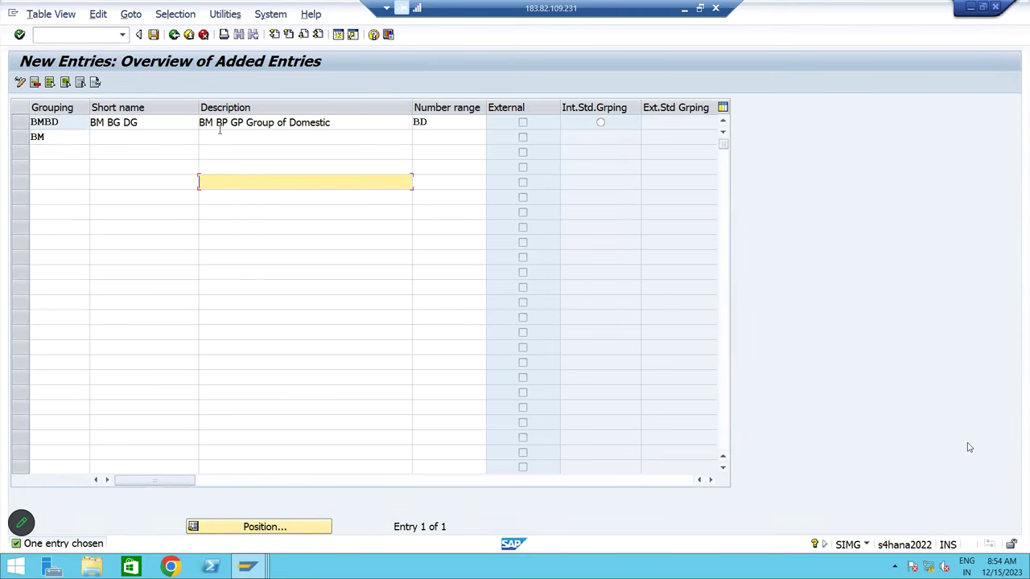
pyautogui.doubleClick(218, 123)
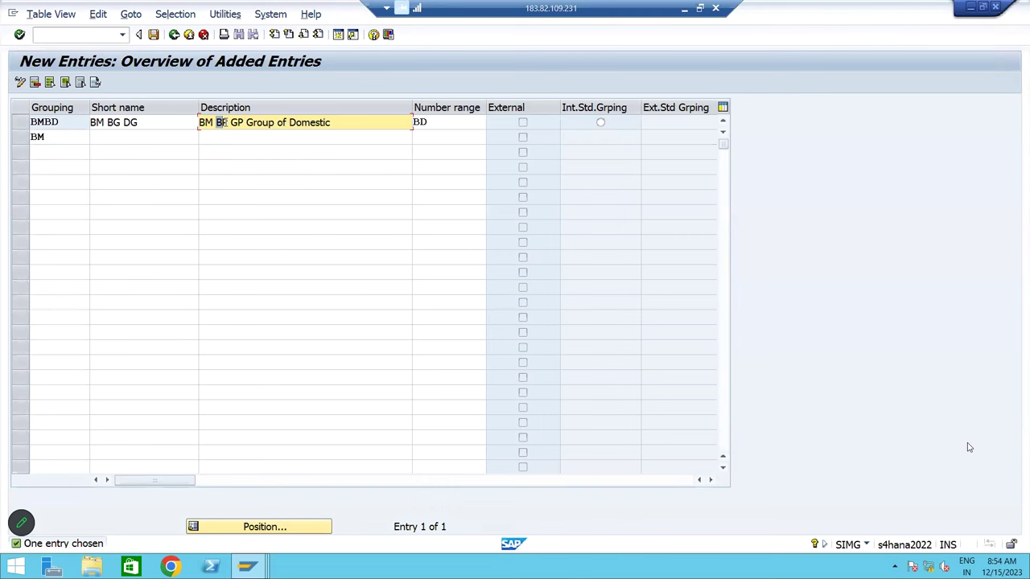
pyautogui.hotkey('ctrl', 'Right')
pyautogui.hotkey('ctrl', 'shift', 'Right')
pyautogui.press('Delete')
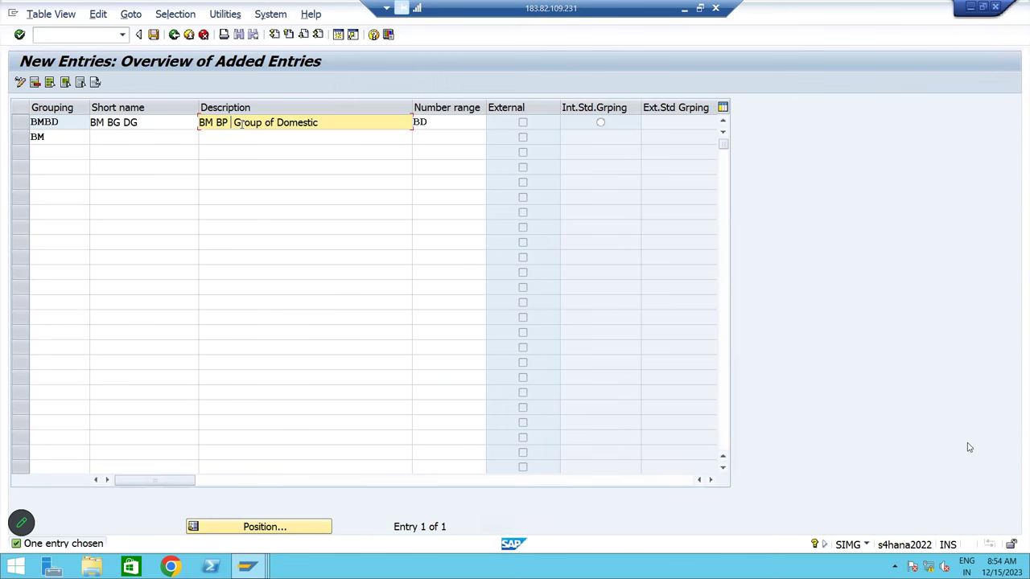
pyautogui.press('BackSpace')
# Complete the second row's grouping as BMBF and give it the short name BM BG FG
pyautogui.click(48, 138)
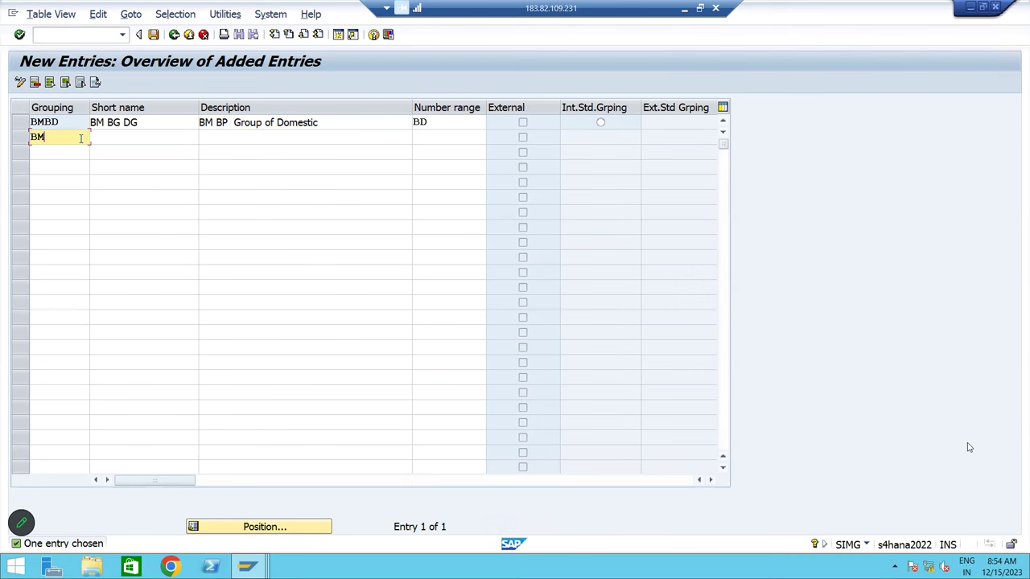
pyautogui.write('B')
pyautogui.write('F')
pyautogui.press('Tab')
pyautogui.write('BM ')
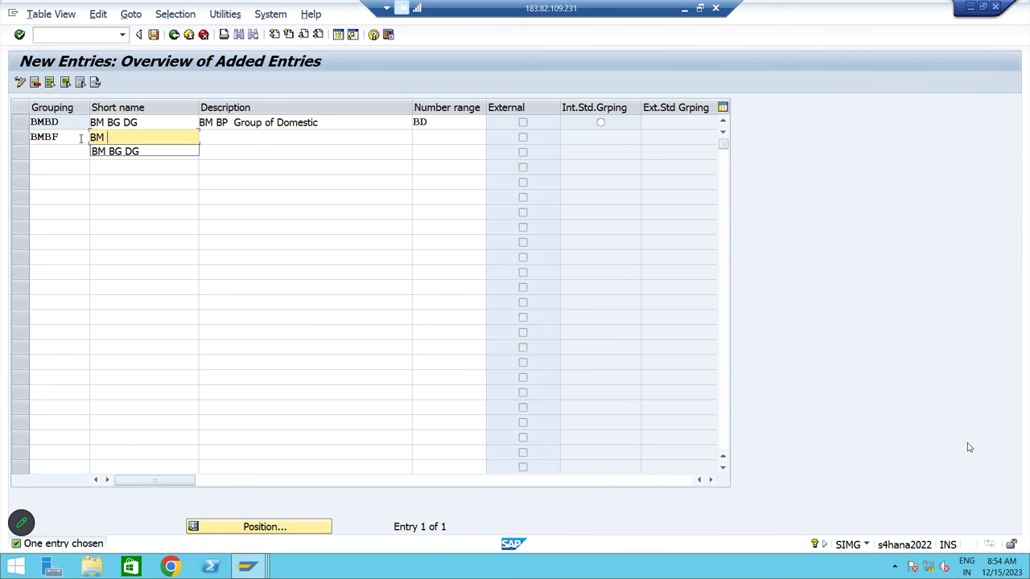
pyautogui.write('BG')
pyautogui.press('Down')
pyautogui.press('Up')
pyautogui.press('Up')
pyautogui.press('Down')
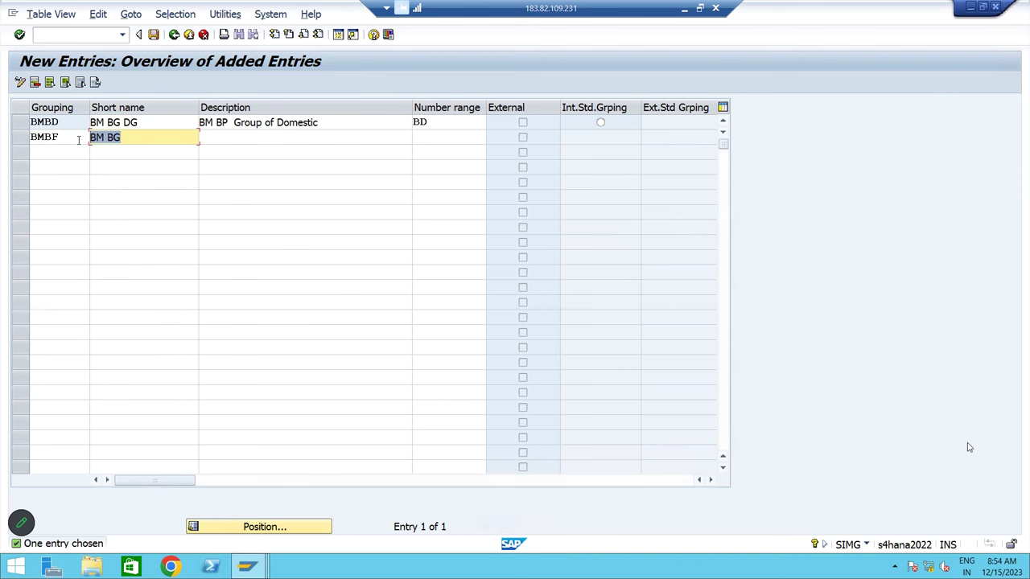
pyautogui.press('Home')
pyautogui.click(142, 139)
pyautogui.write('FG')
# Enter "BM BP Group of Foreign" as the description of grouping BMBF
pyautogui.press('Tab')
pyautogui.write('BM ')
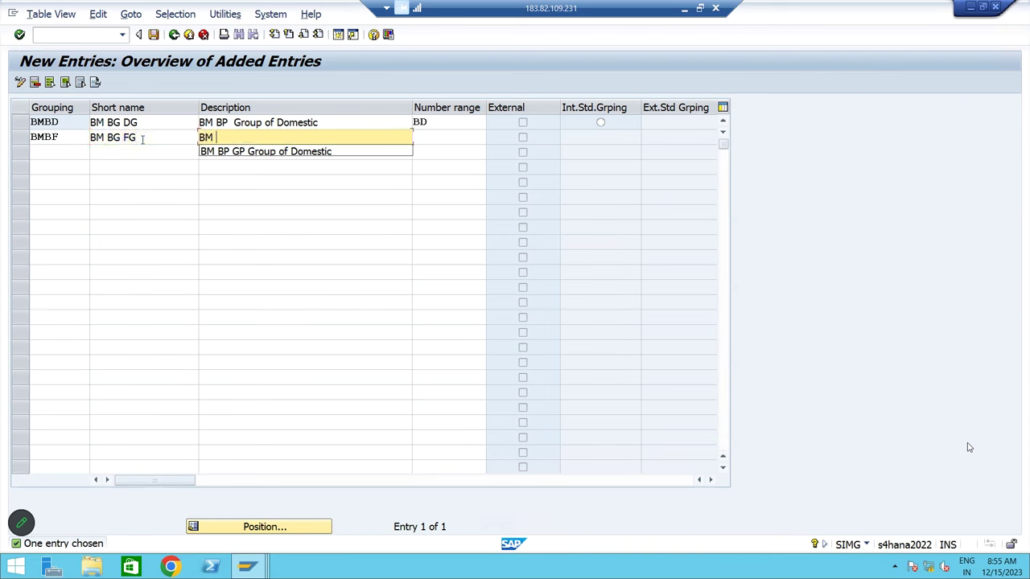
pyautogui.write('BP GROU')
pyautogui.press('BackSpace')
pyautogui.press('BackSpace')
pyautogui.press('BackSpace')
pyautogui.write('roup of')
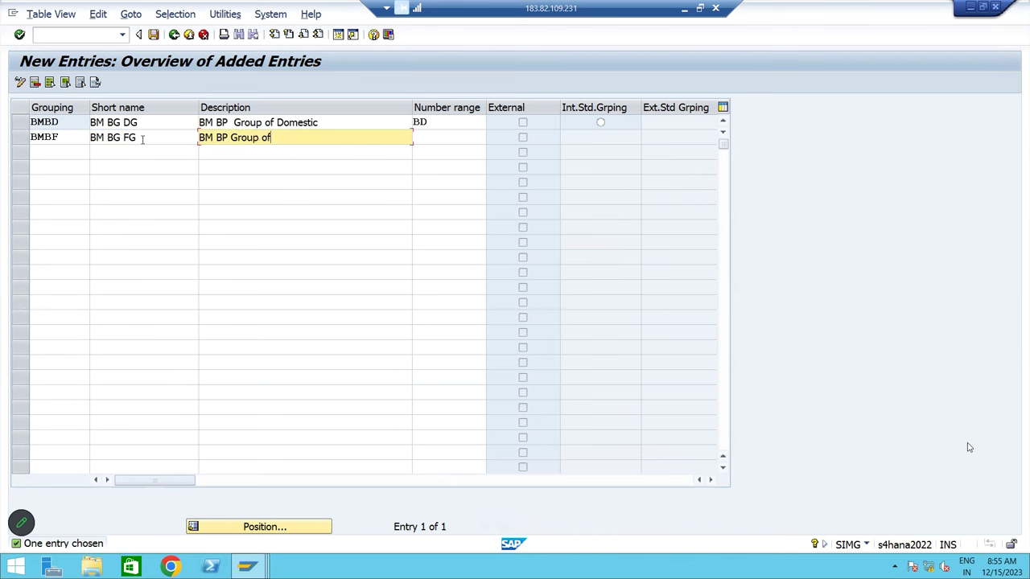
pyautogui.write(' Foreign')
# Assign number range BF to grouping BMBF and confirm the entry
pyautogui.press('Tab')
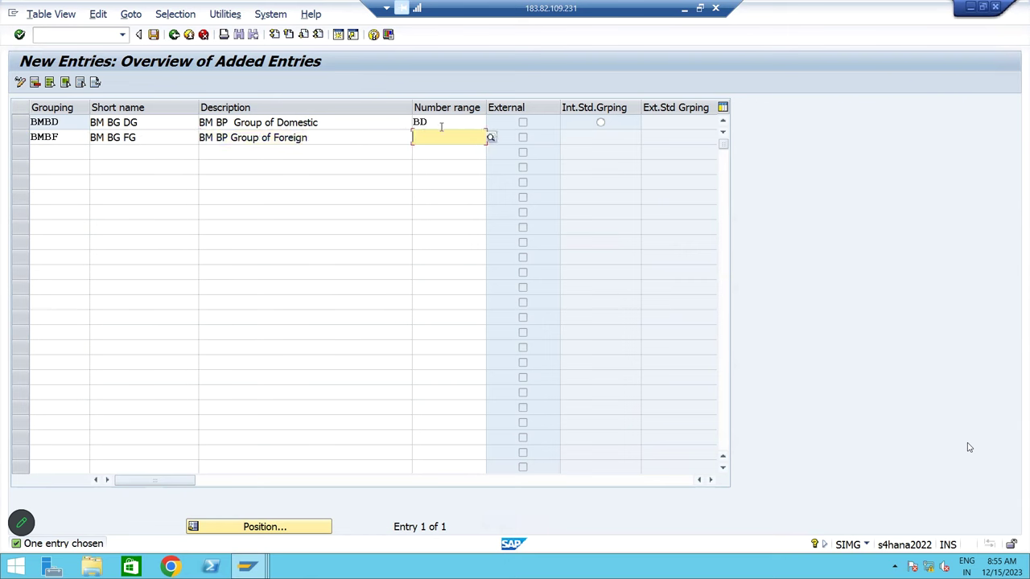
pyautogui.write('B')
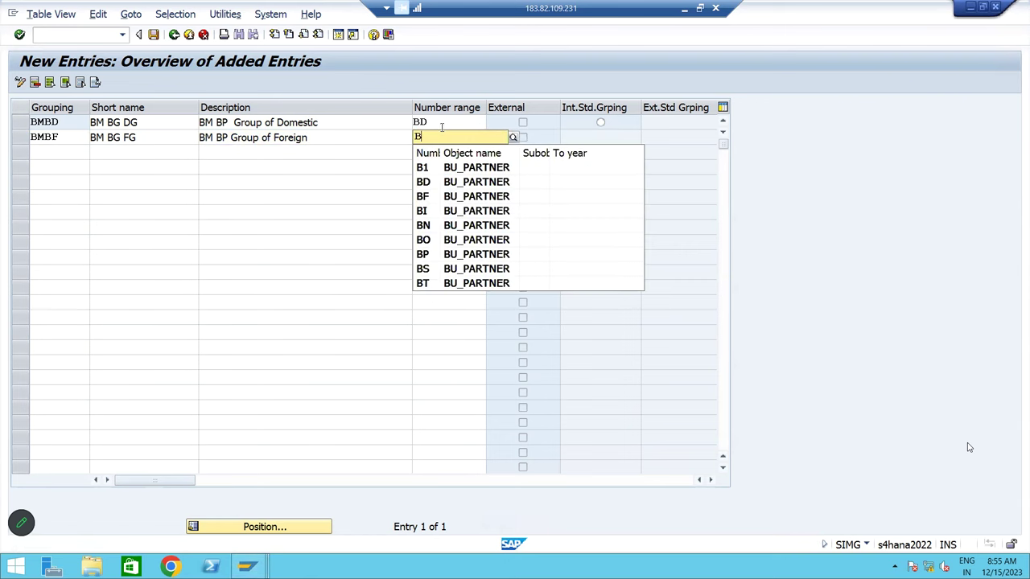
pyautogui.write('F')
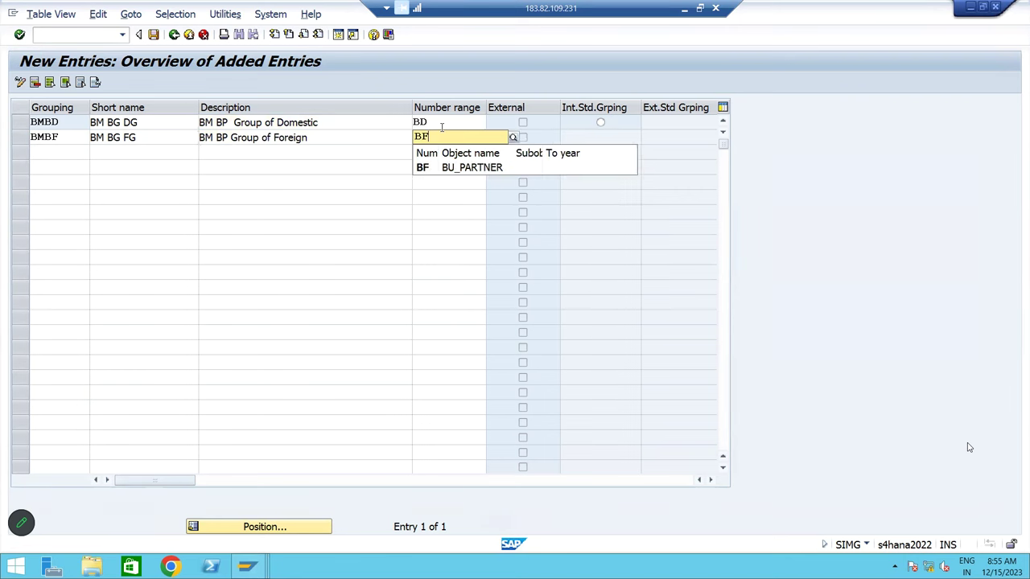
pyautogui.press('Return')
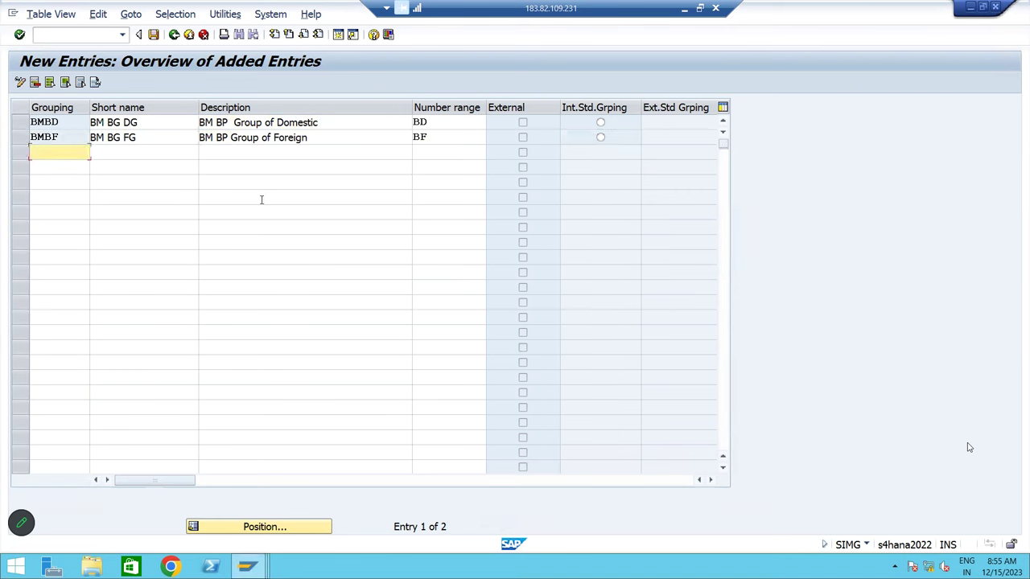
# Add a third grouping with the code BMBI and the short name BM BG IG
pyautogui.write('BMB')
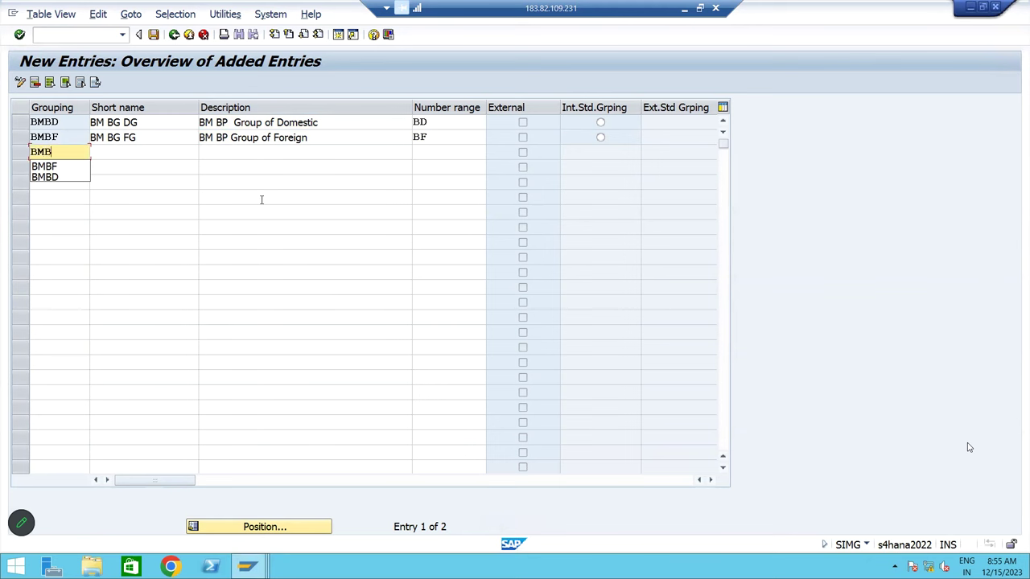
pyautogui.write('I')
pyautogui.press('Tab')
pyautogui.write('BM BG ')
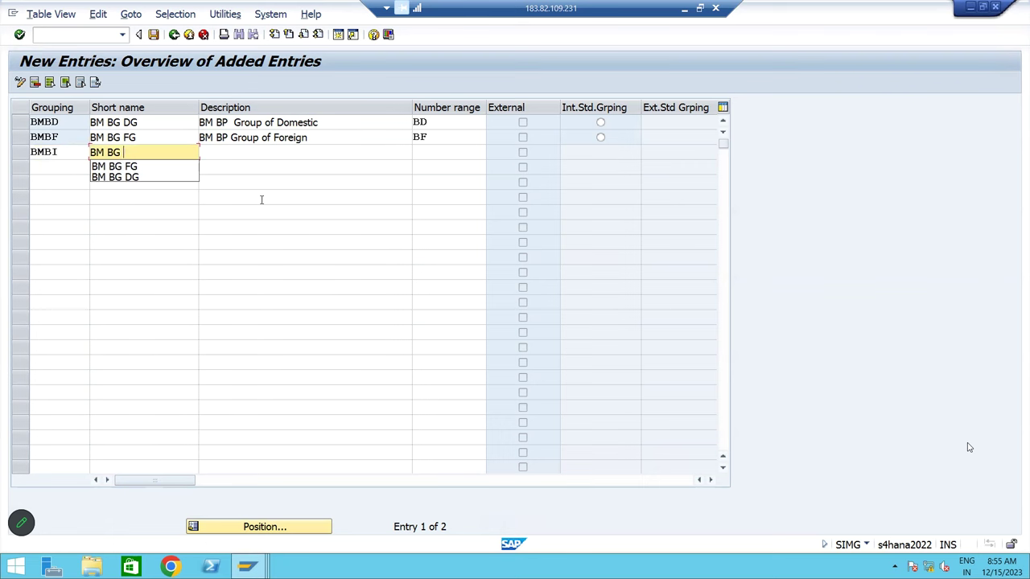
pyautogui.write('IG')
pyautogui.press('Tab')
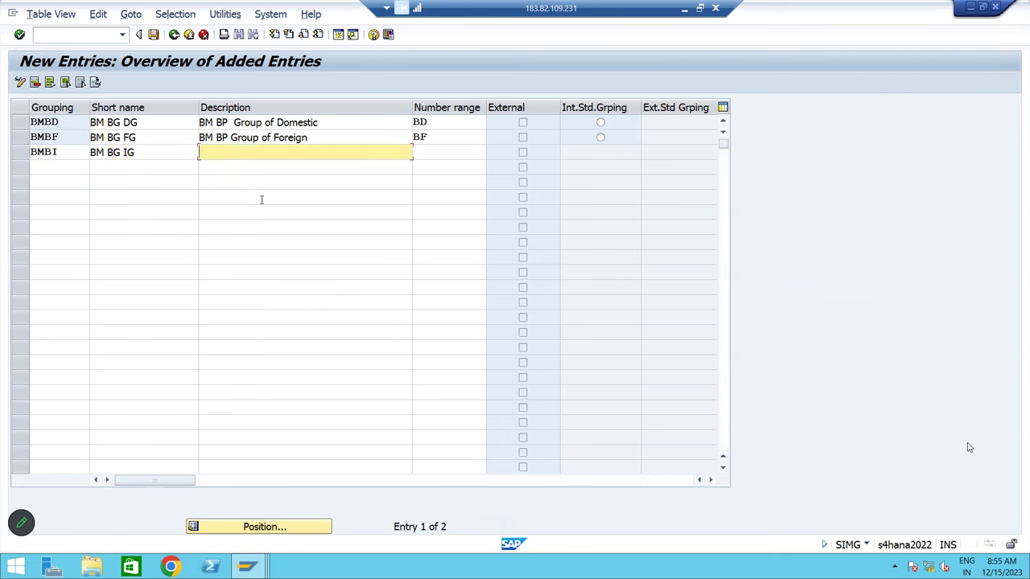
# Enter "BM BP Group of Inventory" as the description of grouping BMBI
pyautogui.write('BM BP ')
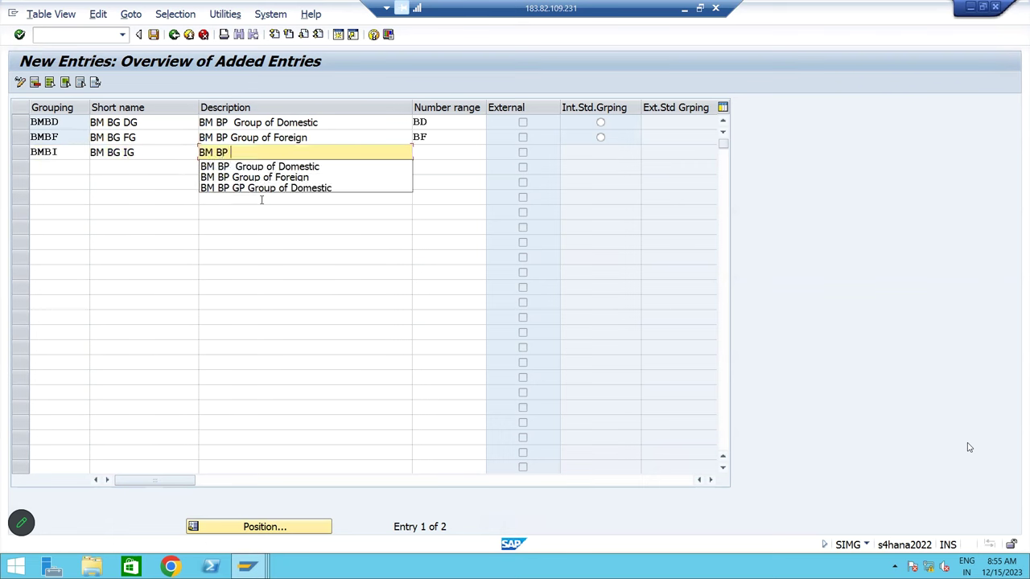
pyautogui.write('GROUP')
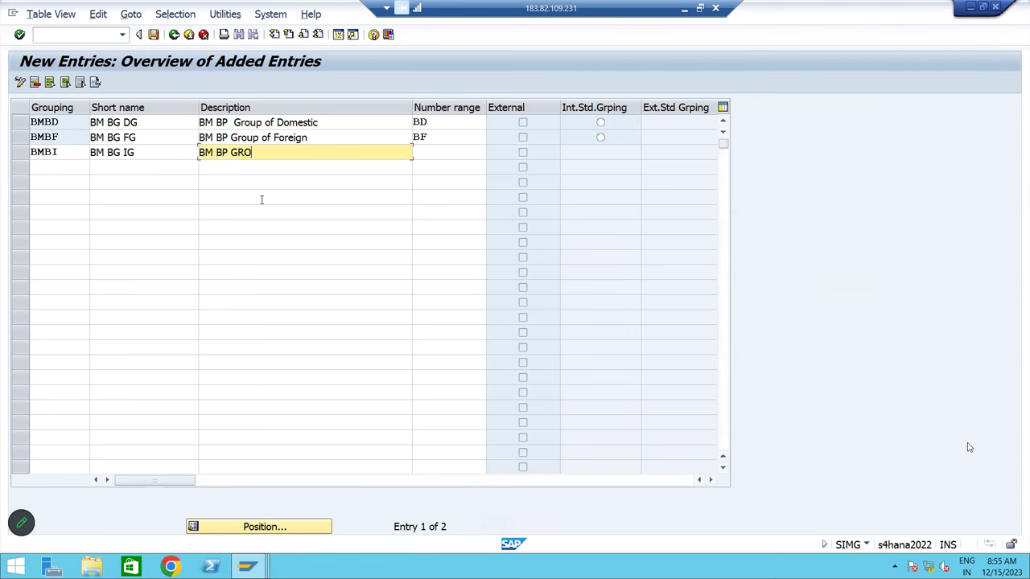
pyautogui.press('BackSpace')
pyautogui.press('BackSpace')
pyautogui.press('BackSpace')
pyautogui.press('BackSpace')
pyautogui.press('BackSpace')
pyautogui.write('r')
pyautogui.press('BackSpace')
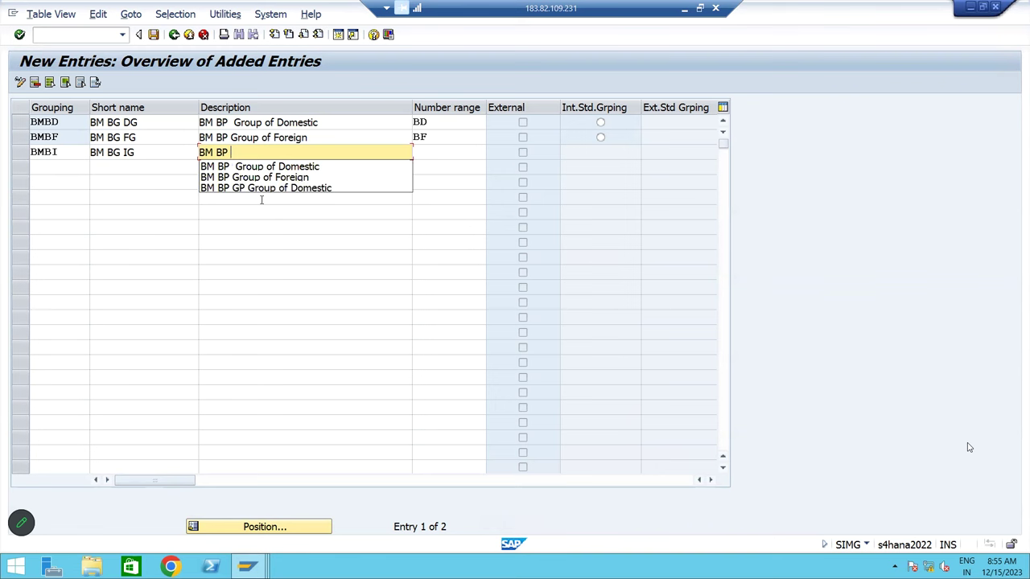
pyautogui.write('G')
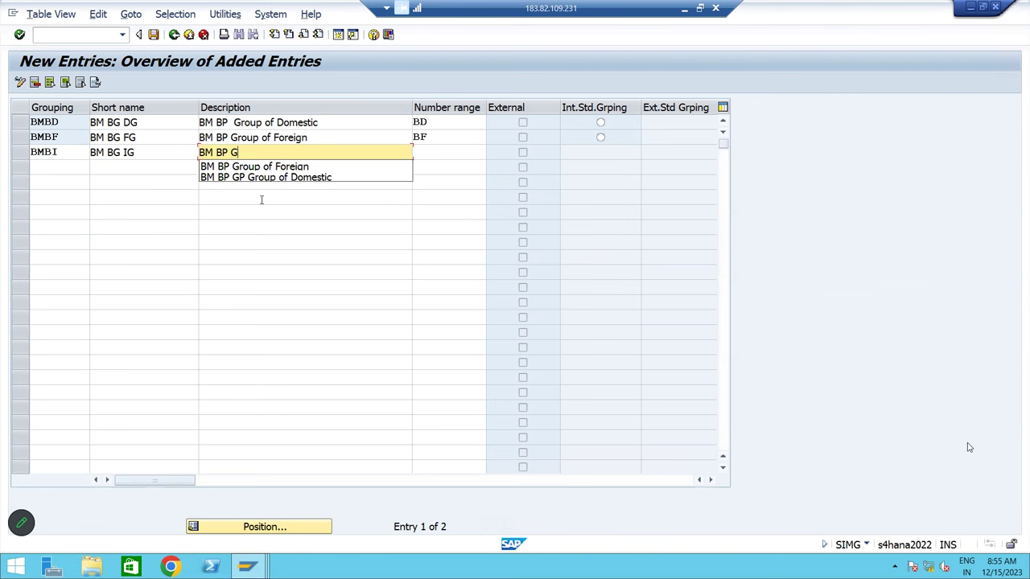
pyautogui.write('roup of iN')
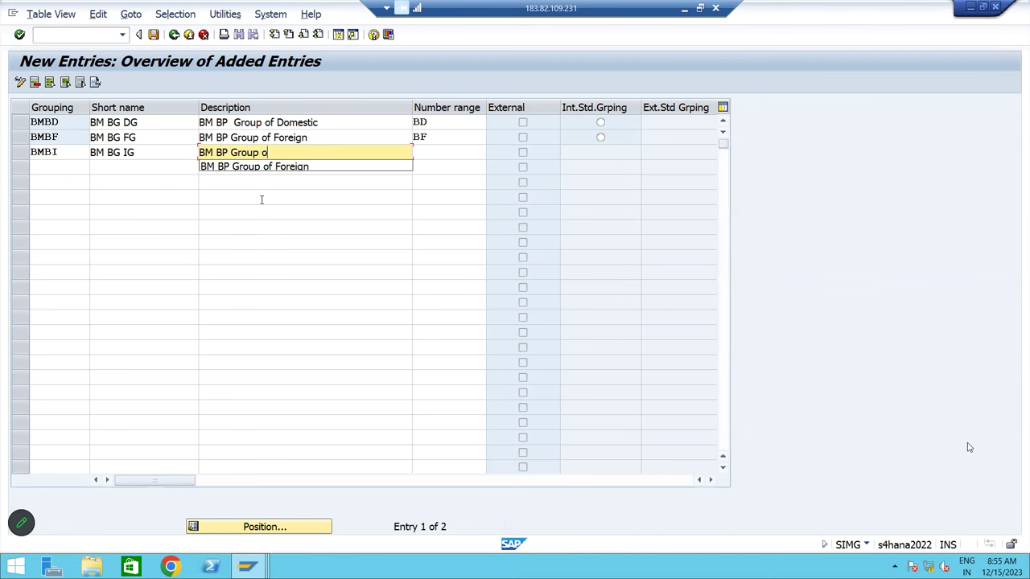
pyautogui.press('BackSpace')
pyautogui.press('BackSpace')
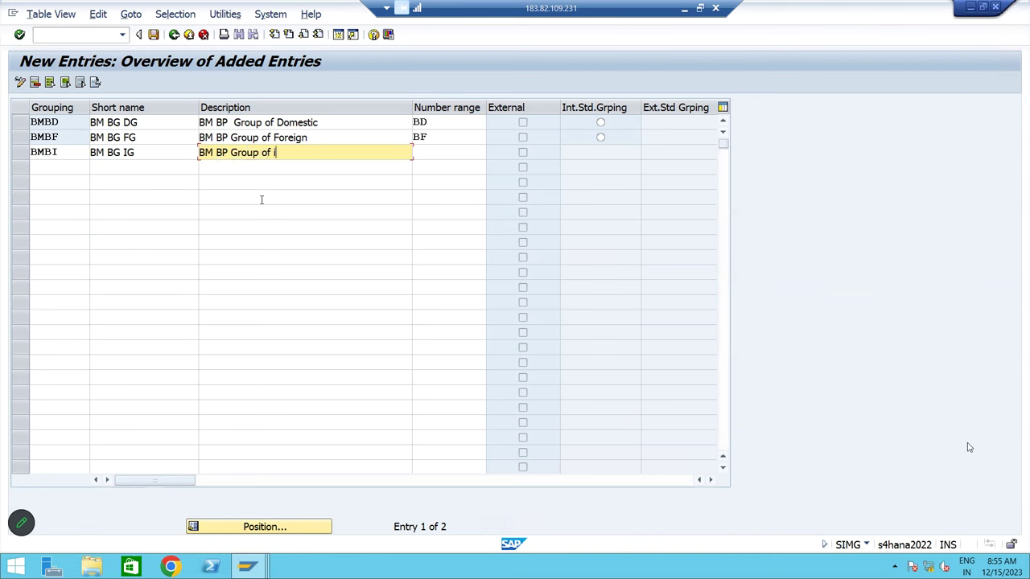
pyautogui.write('Inventory')
pyautogui.press('Tab')
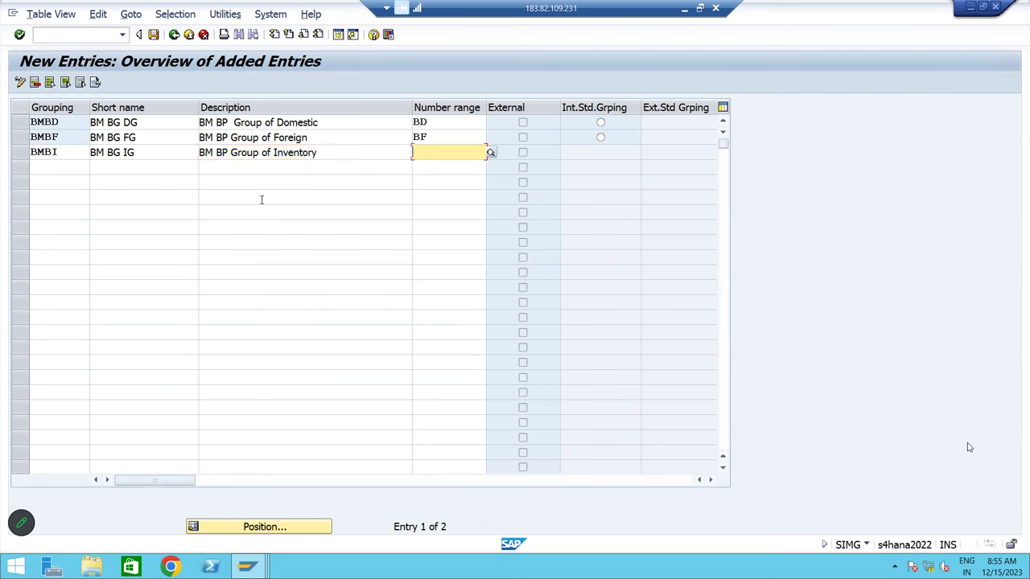
# Assign number range BI to grouping BMBI and confirm the entry
pyautogui.write('b')
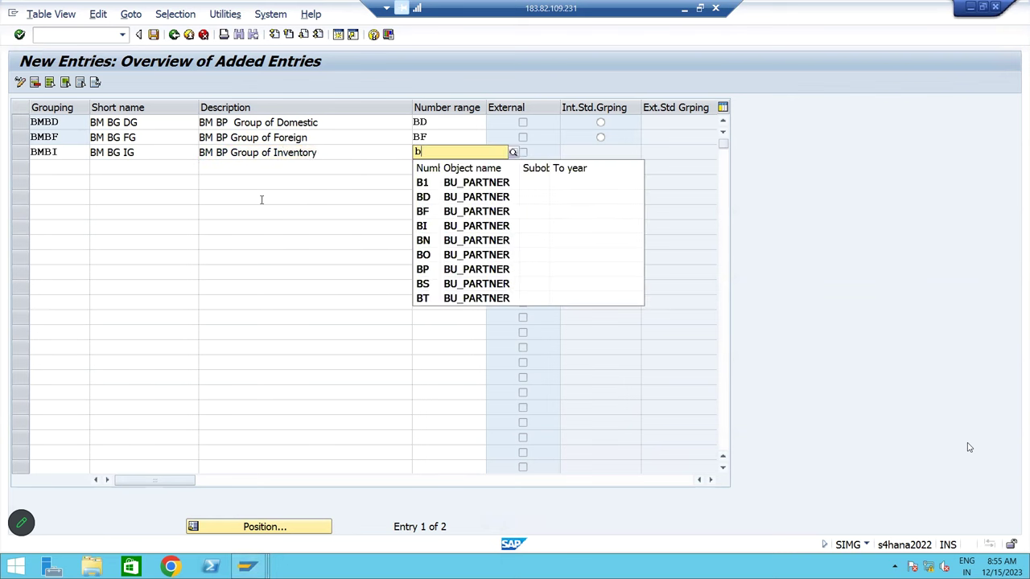
pyautogui.press('BackSpace')
pyautogui.write('BI')
pyautogui.press('Return')
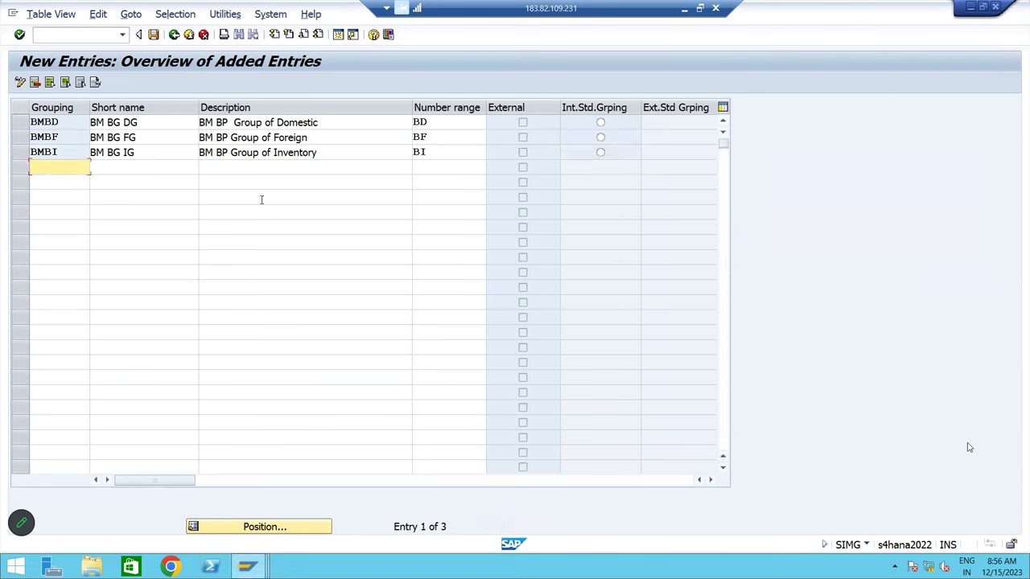
# Add a fourth grouping with the code BMBS and the short name BM BG SG
pyautogui.write('B')
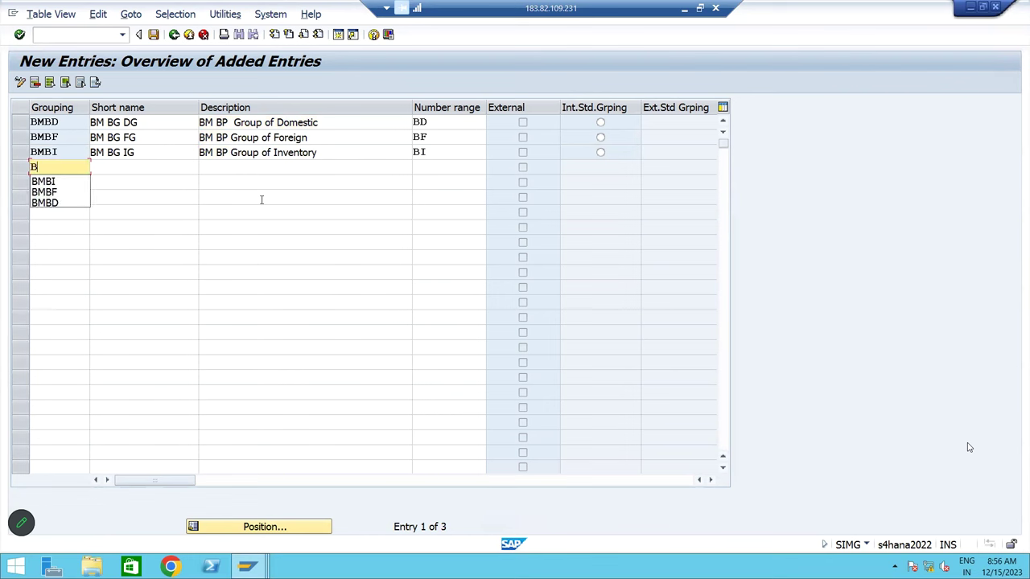
pyautogui.write('MB')
pyautogui.write('S')
pyautogui.press('Tab')
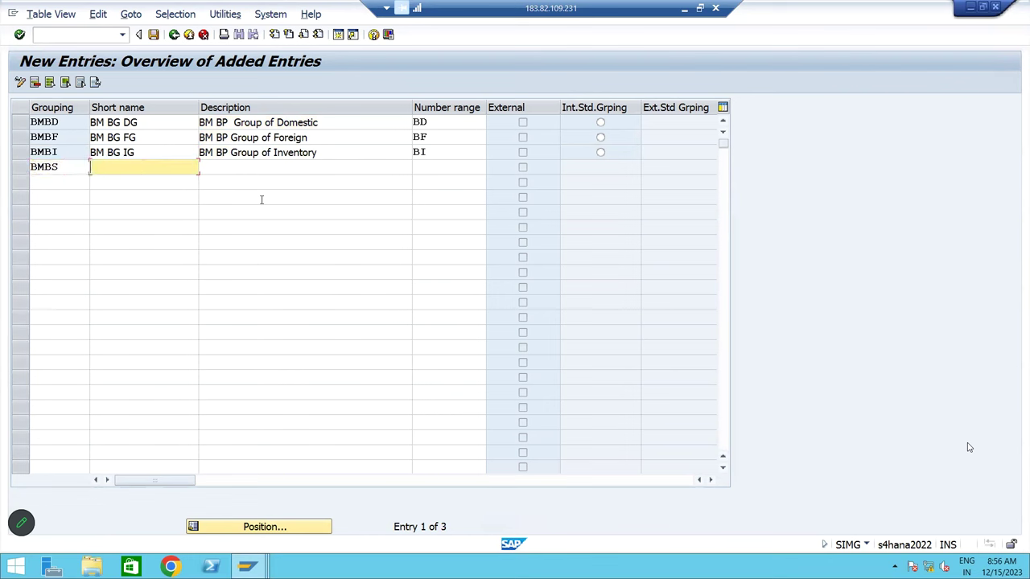
pyautogui.write('BM ')
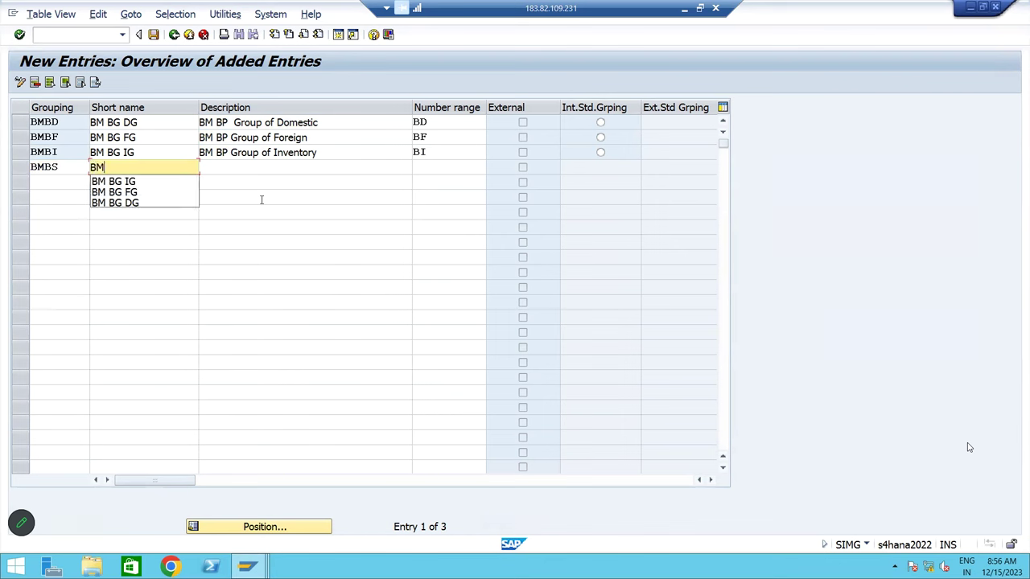
pyautogui.write('BG SG')
pyautogui.press('Tab')
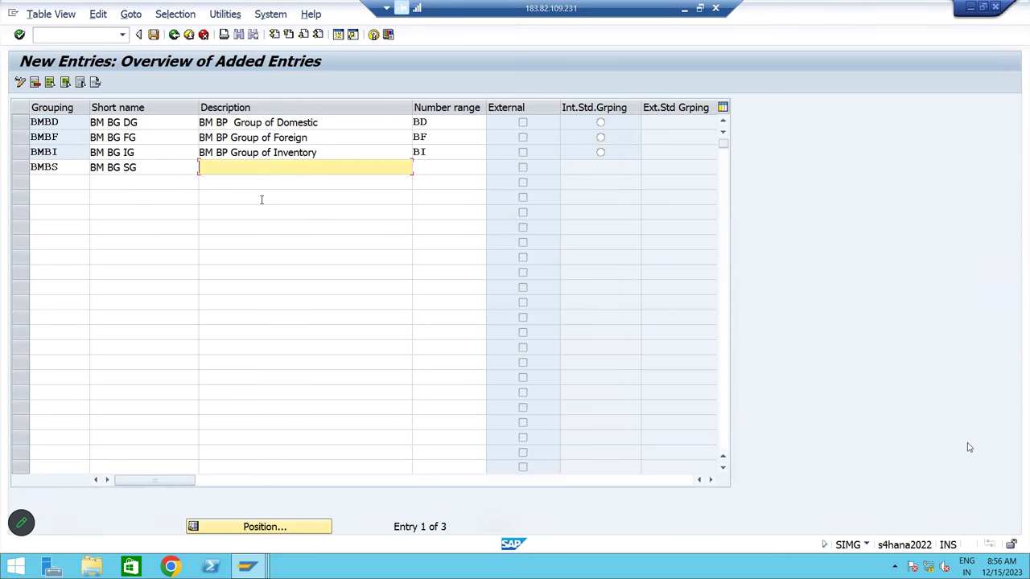
# Enter "BM BP Group of Service" as the description of grouping BMBS
pyautogui.write('BM BP ')
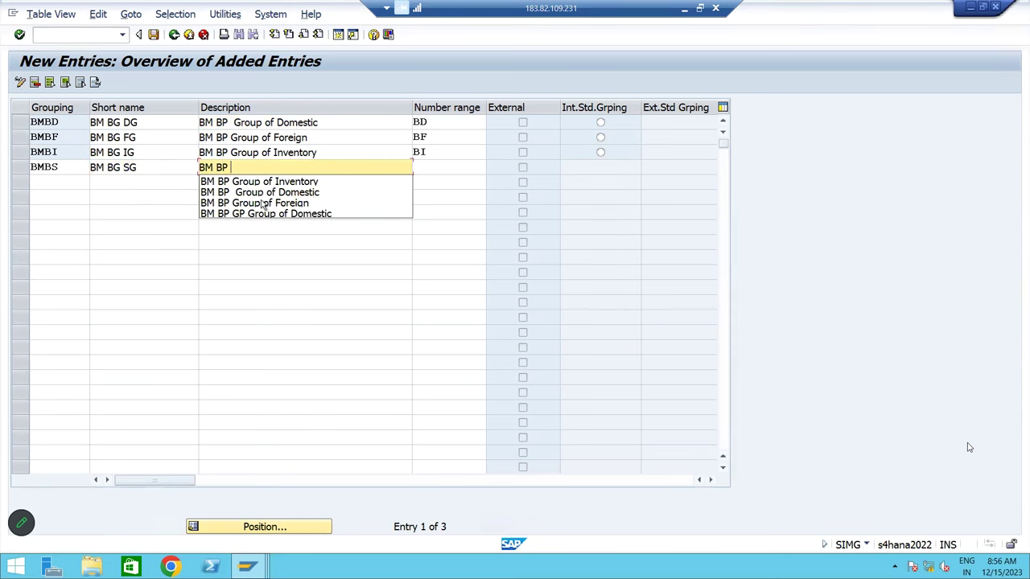
pyautogui.write('Group of s')
pyautogui.press('BackSpace')
pyautogui.write('Service')
pyautogui.press('Tab')
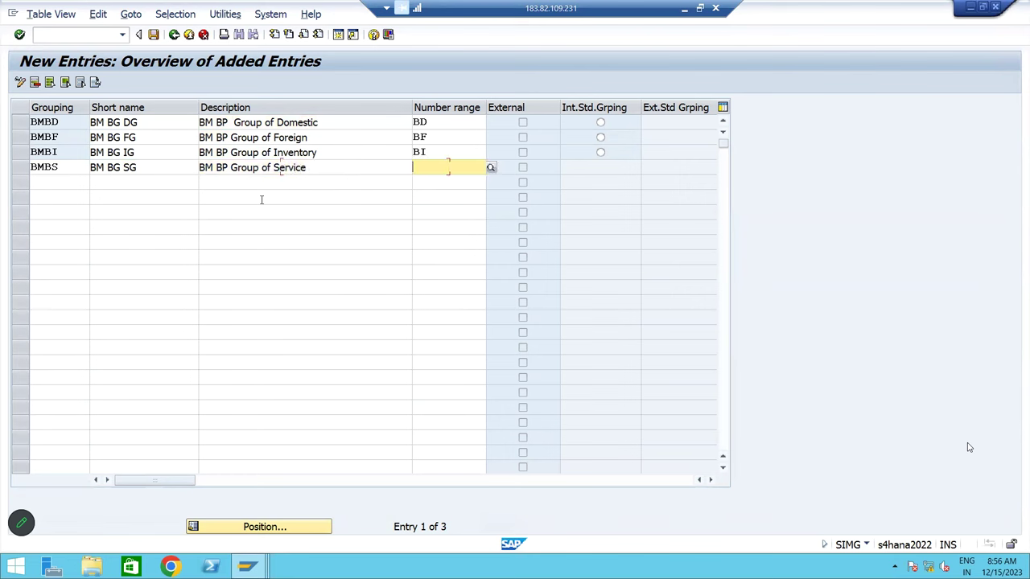
# Assign number range BS to grouping BMBS and confirm the entry
pyautogui.write('B')
pyautogui.press('BackSpace')
pyautogui.write('BS')
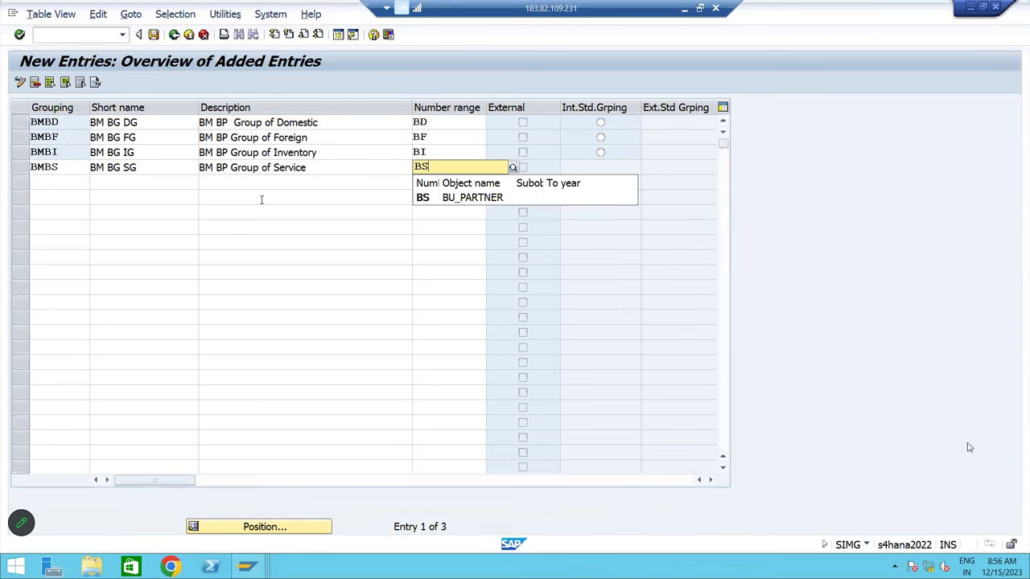
pyautogui.press('Return')
# Add a fifth grouping with the code BMBO and the short name BM BG OG
pyautogui.write('BM')
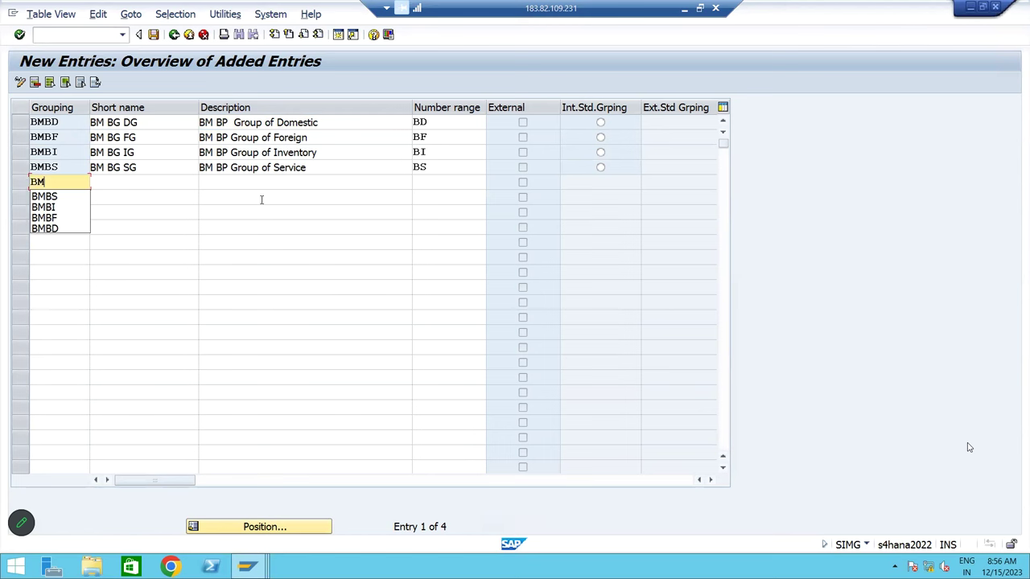
pyautogui.write('BO')
pyautogui.press('Tab')
pyautogui.write('BM BG')
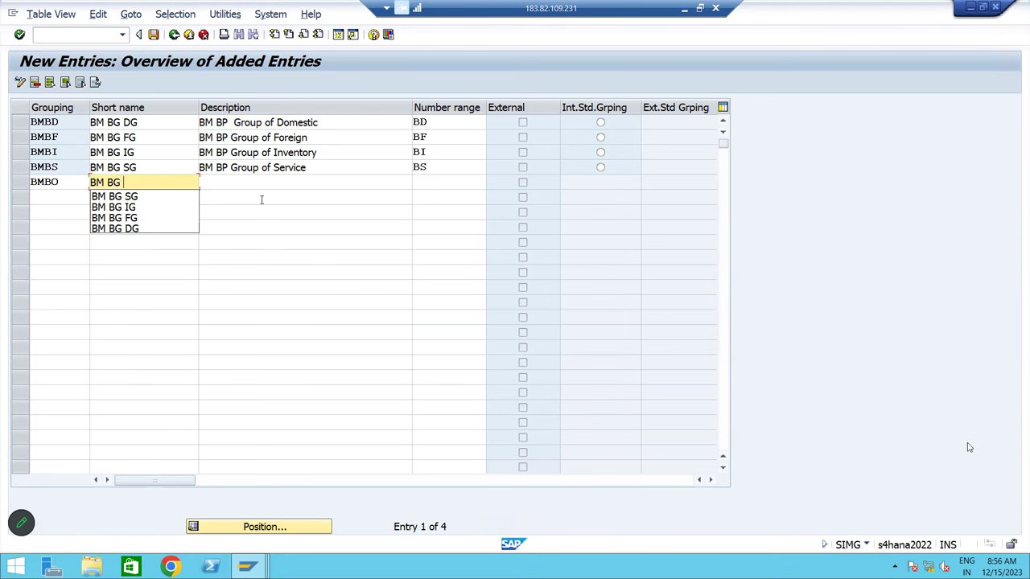
pyautogui.write(' OG')
pyautogui.press('Tab')
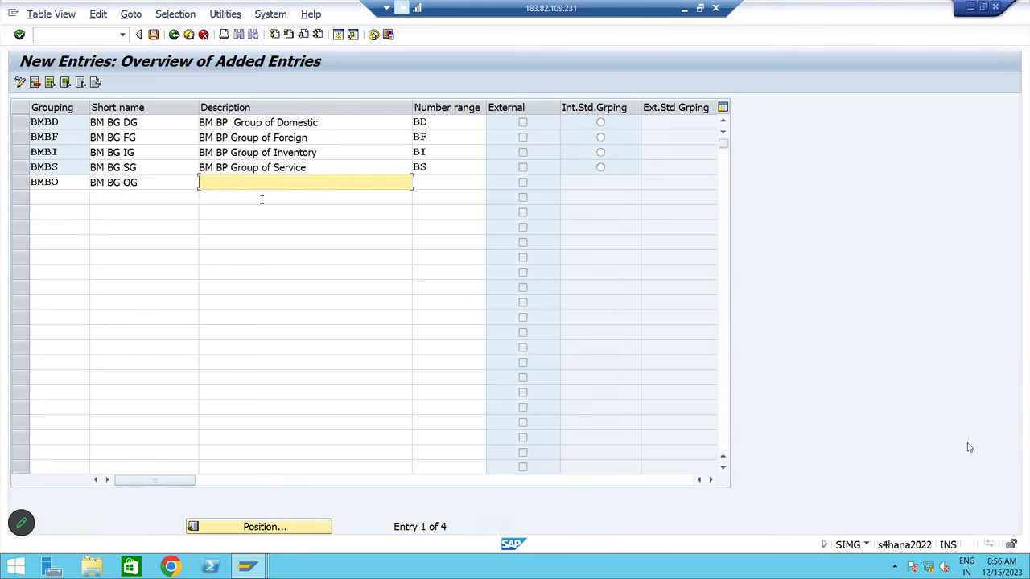
# Enter "BM BP Group of ONE TIME" as the description of grouping BMBO
pyautogui.write('BM BP ')
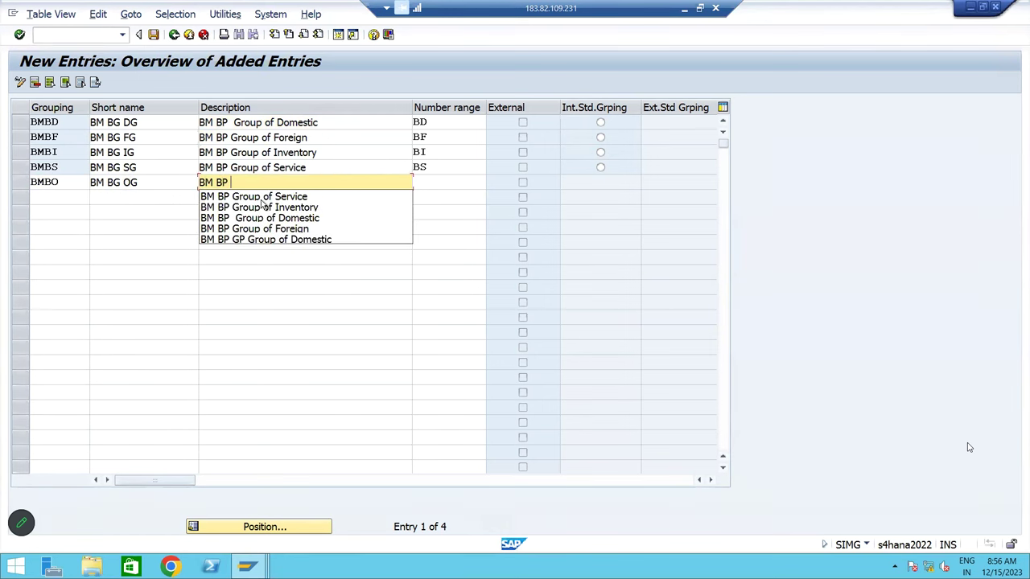
pyautogui.write('Group of o')
pyautogui.press('BackSpace')
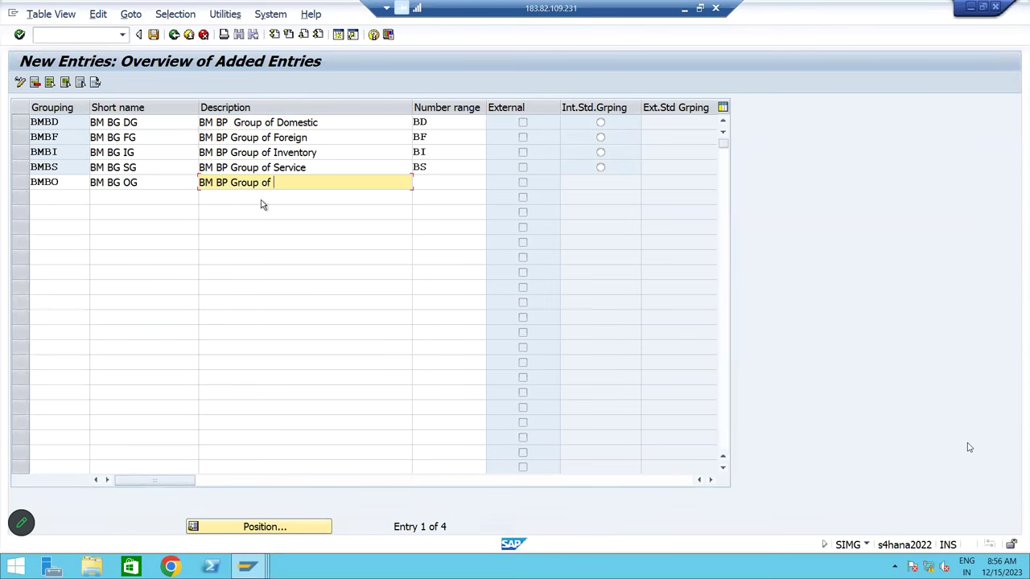
pyautogui.write('ONE TIME')
pyautogui.press('Tab')
pyautogui.write('B')
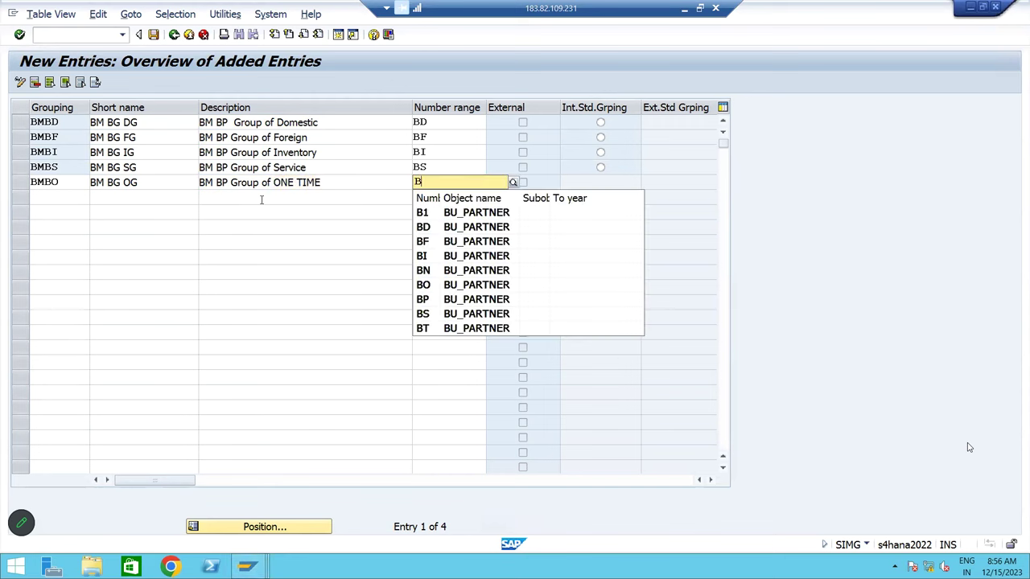
pyautogui.write('O')
pyautogui.press('BackSpace')
pyautogui.press('BackSpace')
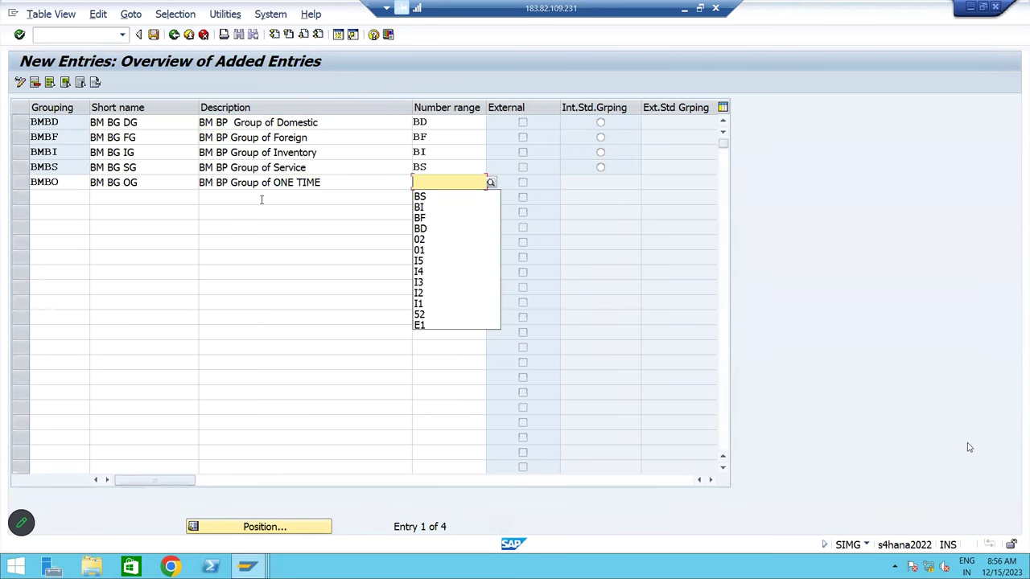
pyautogui.click(419, 166)
pyautogui.doubleClick(420, 166)
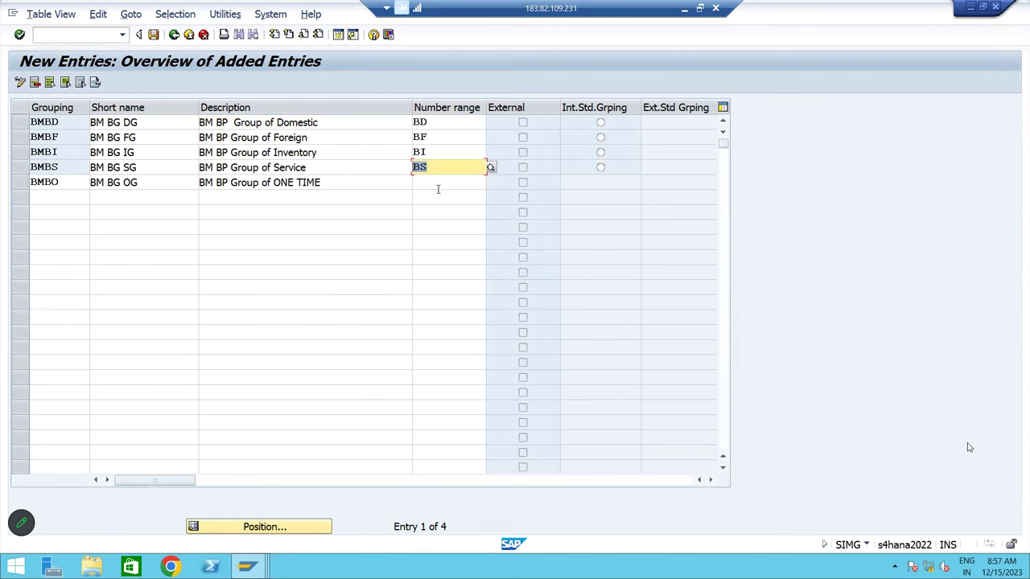
pyautogui.click(431, 188)
pyautogui.click(491, 182)
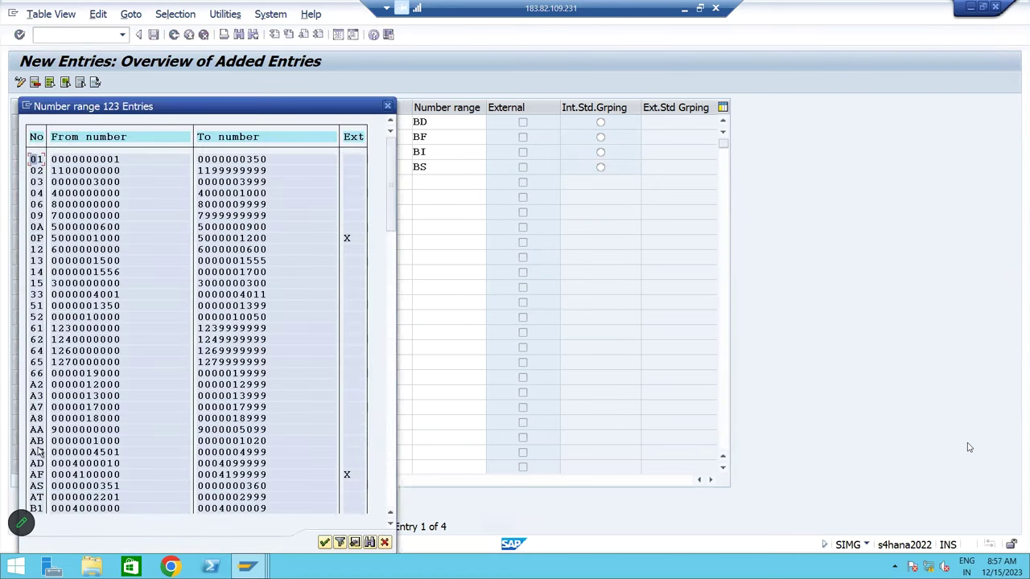
pyautogui.click(35, 160)
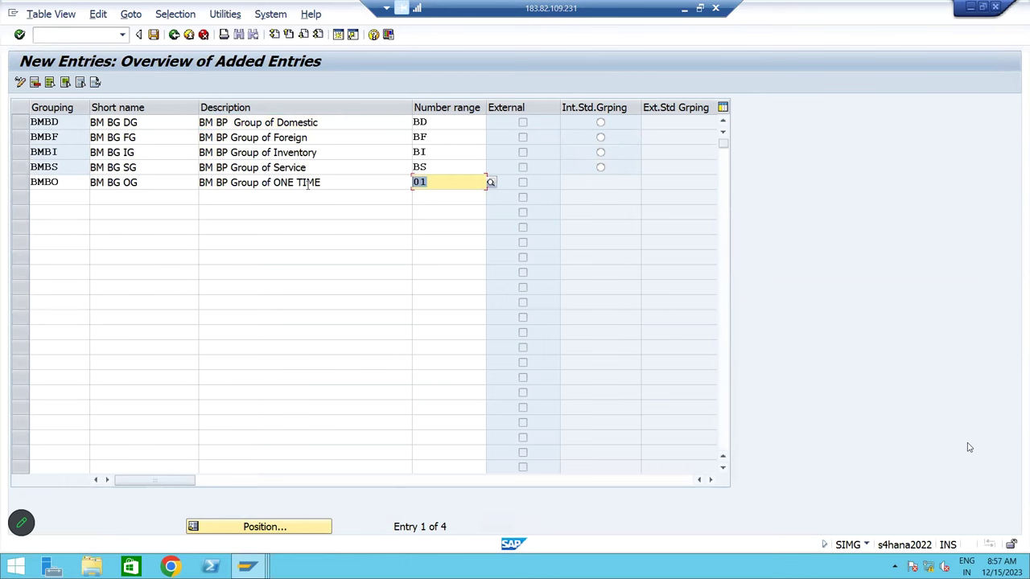
pyautogui.press('BackSpace')
# Assign number range BO to grouping BMBO from the list of available ranges, and save all the new groupings
pyautogui.click(493, 181)
pyautogui.scroll(-3, 72, 471)
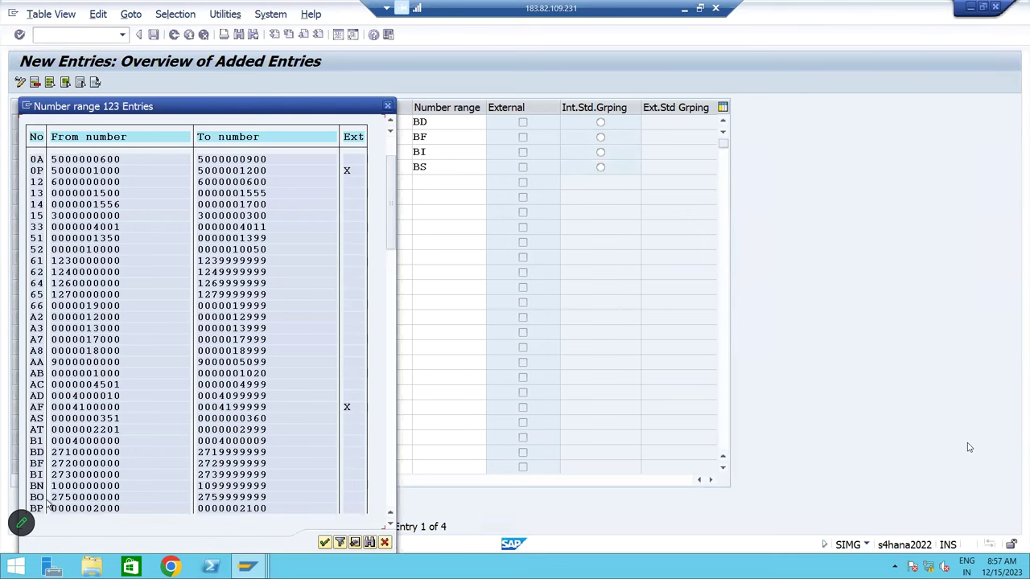
pyautogui.click(47, 500)
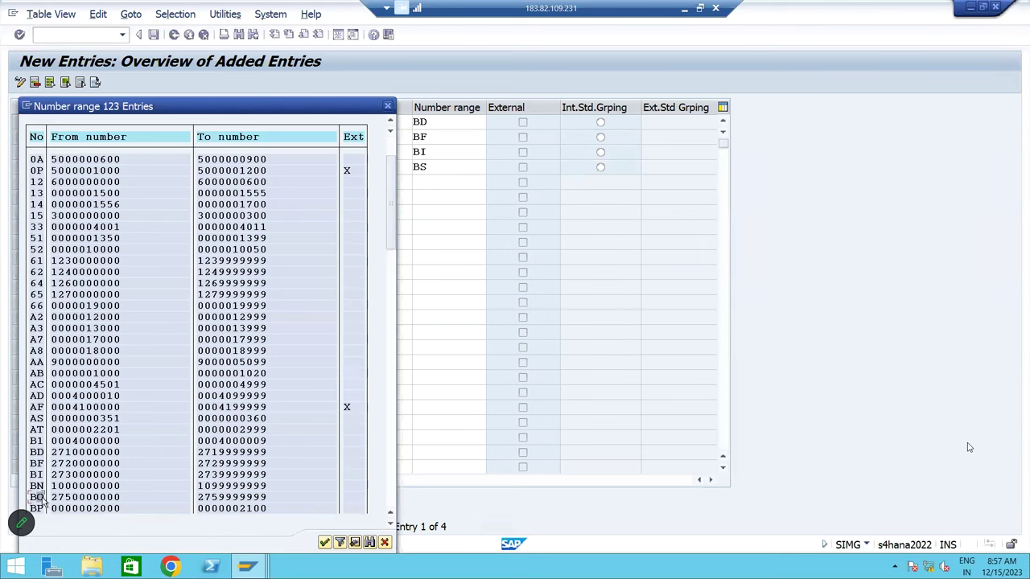
pyautogui.click(201, 498)
pyautogui.doubleClick(37, 499)
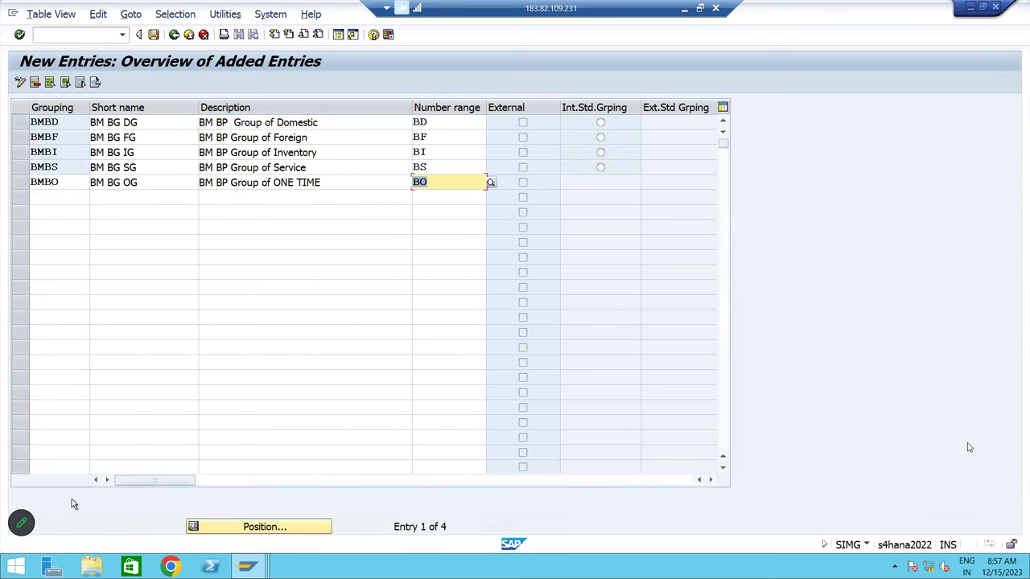
pyautogui.press('Return')
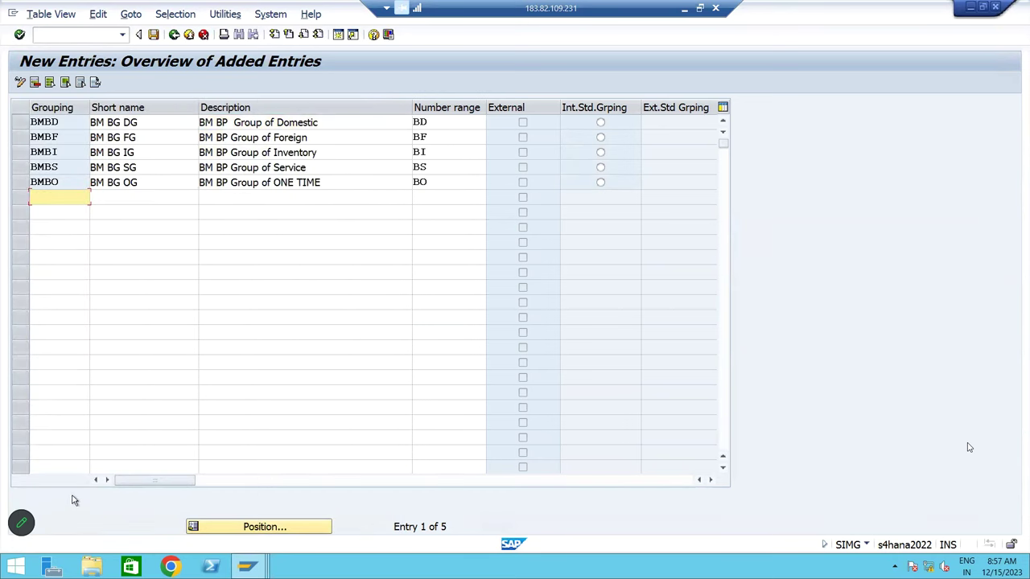
pyautogui.click(153, 34)
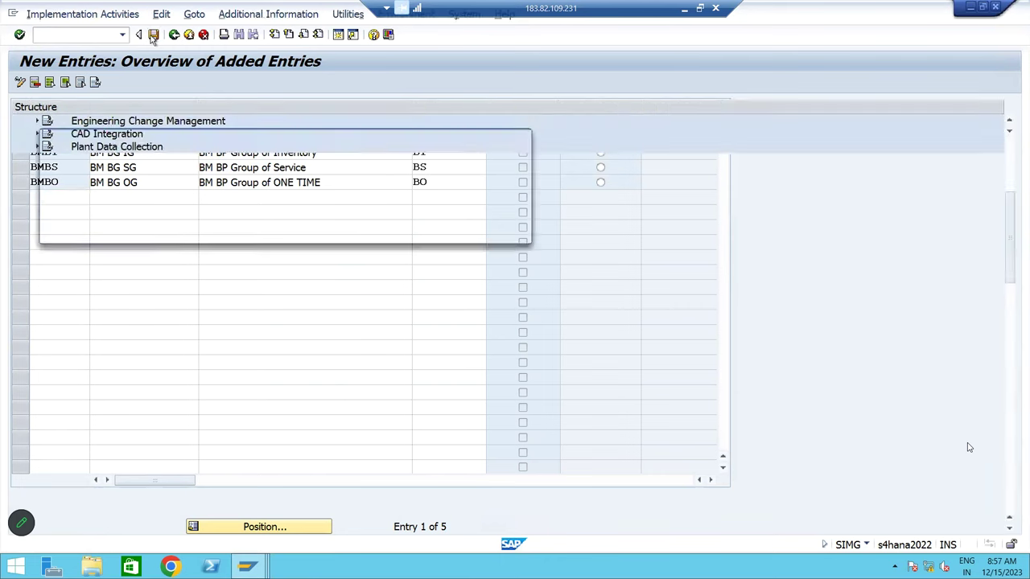
pyautogui.press('Return')
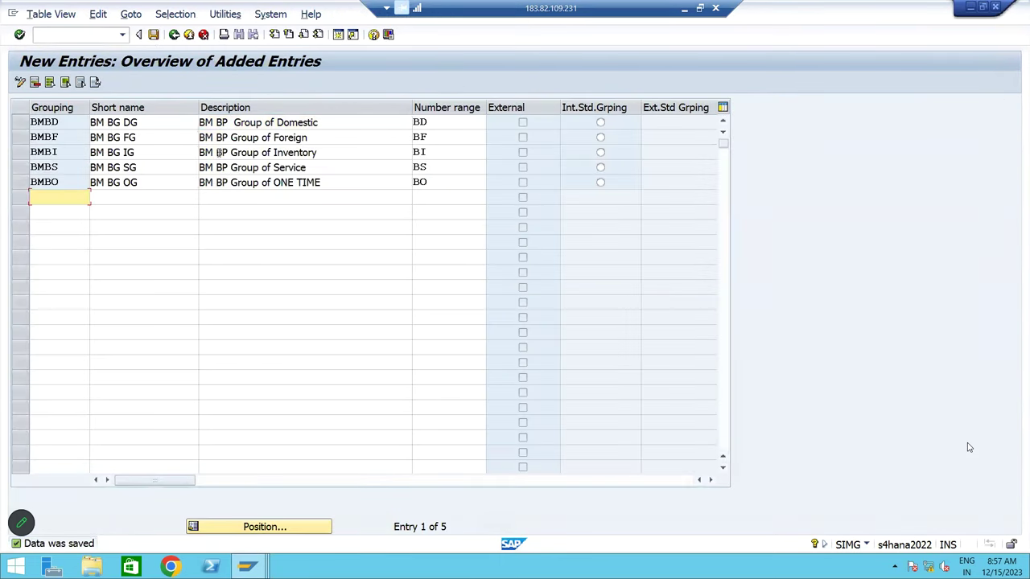
# Save the business partner groupings again and leave the customizing screens for SAP Easy Access
pyautogui.click(153, 34)
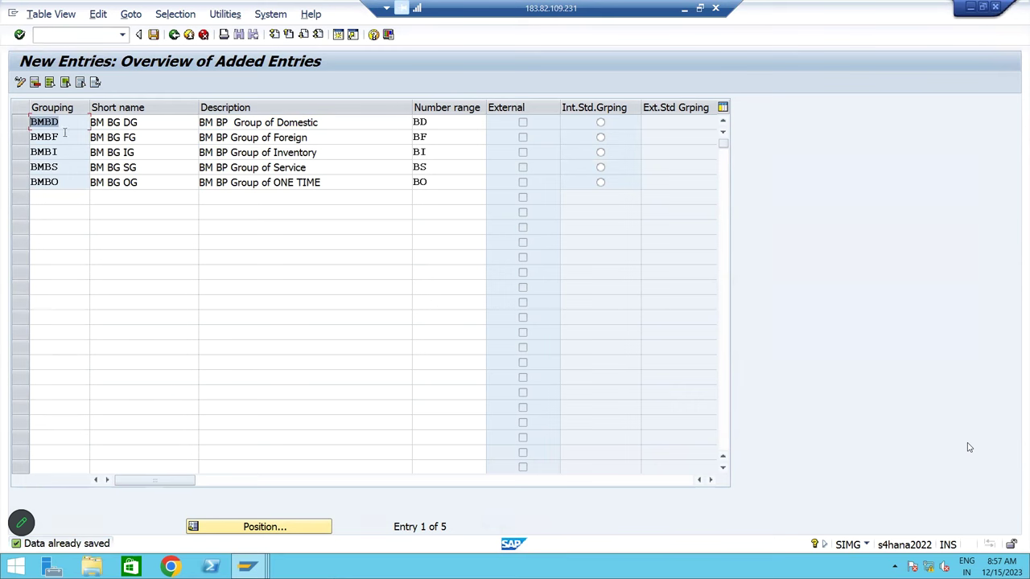
pyautogui.click(41, 138)
pyautogui.click(153, 35)
pyautogui.click(173, 36)
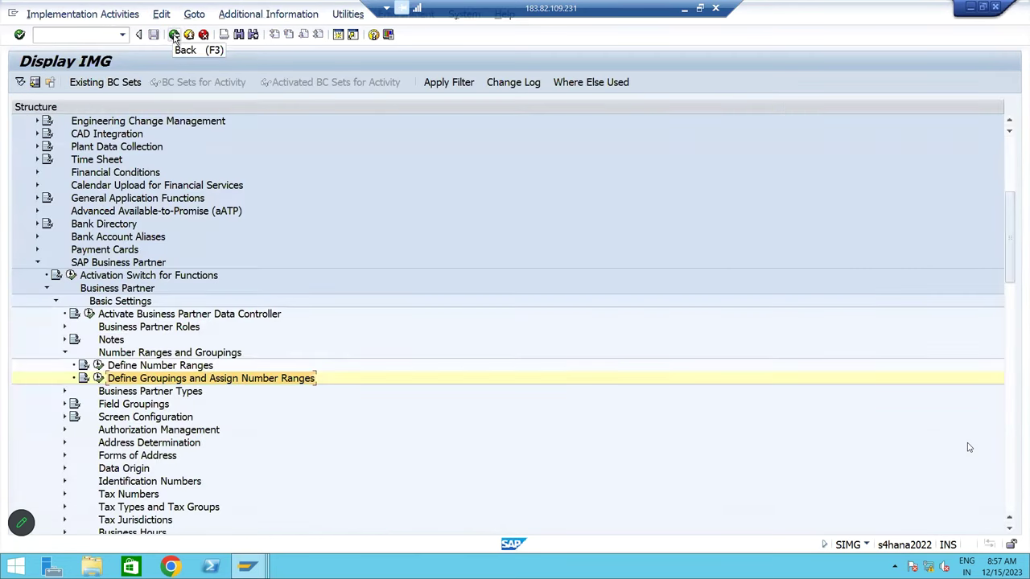
pyautogui.click(174, 35)
pyautogui.click(174, 35)
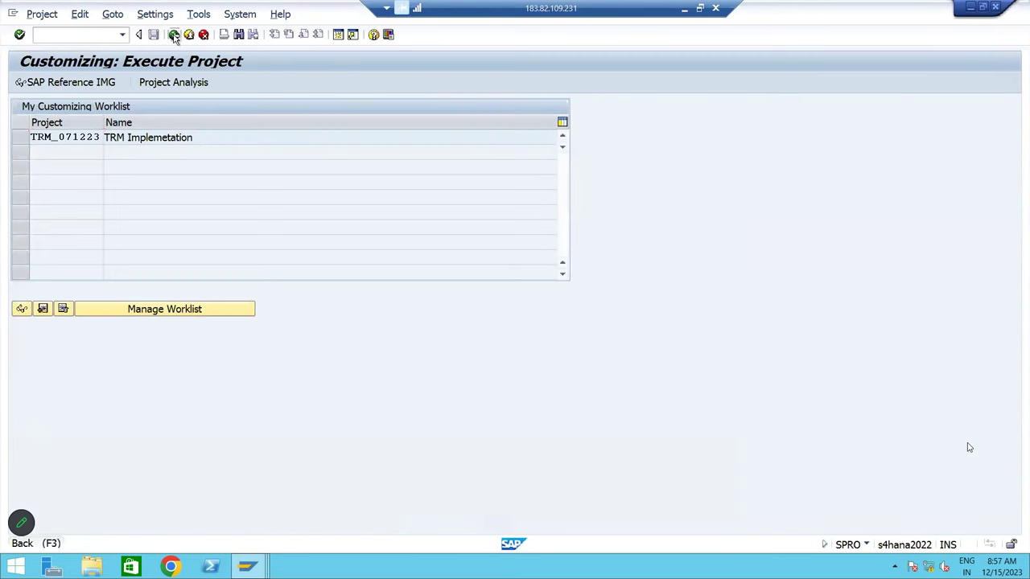
# Switch to the SAP FI_New workbook in Excel and find the vendor configuration list at the start of the AP AND AR sheet
pyautogui.click(683, 10)
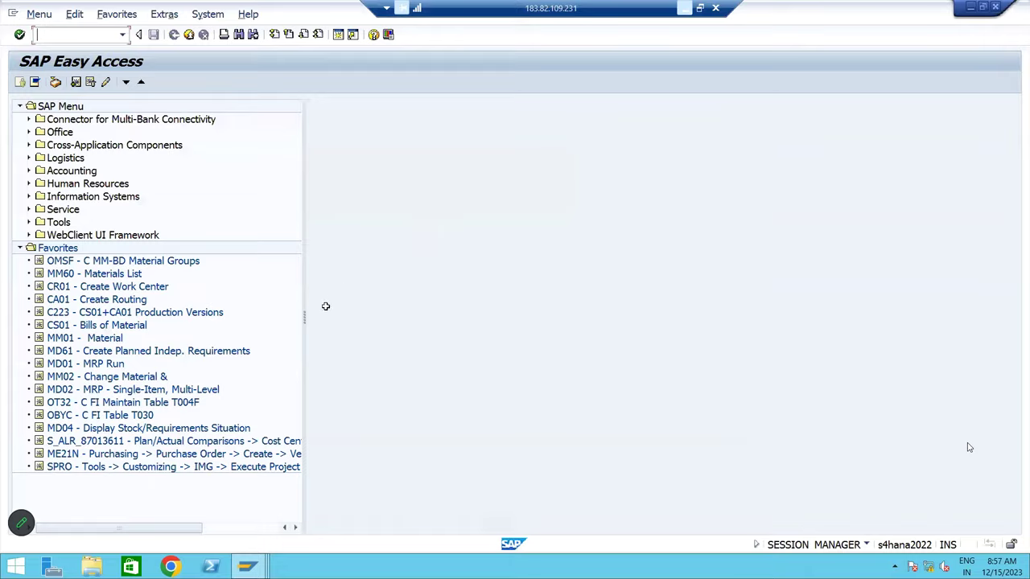
pyautogui.press('Left')
pyautogui.press('Left')
pyautogui.press('Left')
pyautogui.press('Left')
pyautogui.press('Left')
pyautogui.press('Left')
pyautogui.press('Left')
pyautogui.press('Left')
pyautogui.press('Left')
pyautogui.press('Left')
pyautogui.press('Left')
pyautogui.press('Left')
pyautogui.press('Left')
pyautogui.press('Left')
pyautogui.press('Left')
pyautogui.press('Left')
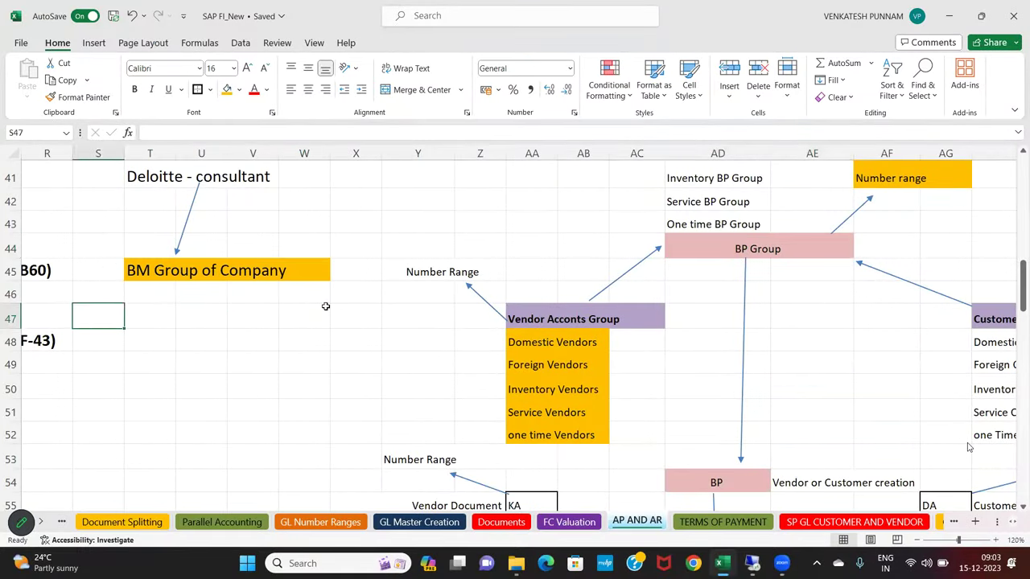
pyautogui.press('Left')
pyautogui.press('Left')
pyautogui.press('Left')
pyautogui.press('Left')
pyautogui.press('Left')
pyautogui.press('Left')
pyautogui.press('Up')
pyautogui.press('Up')
pyautogui.press('Up')
pyautogui.press('Up')
pyautogui.press('Up')
pyautogui.press('Up')
pyautogui.press('Up')
pyautogui.press('Up')
pyautogui.press('Up')
pyautogui.press('Up')
pyautogui.press('Up')
pyautogui.press('Up')
pyautogui.press('Up')
pyautogui.press('Up')
pyautogui.press('Up')
pyautogui.press('Up')
pyautogui.press('Up')
pyautogui.press('Up')
pyautogui.press('Up')
pyautogui.press('Up')
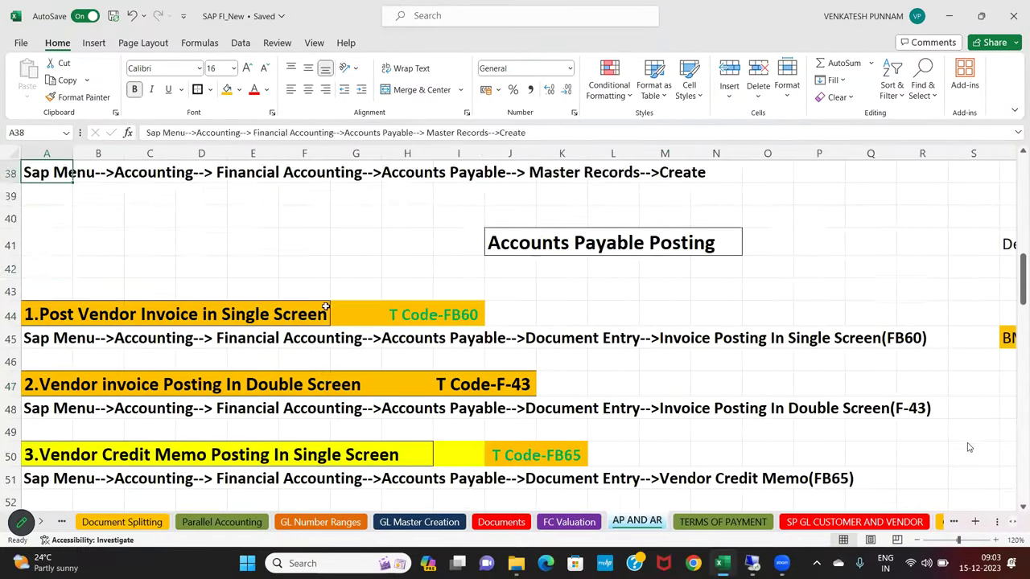
pyautogui.press('Up')
pyautogui.press('Up')
pyautogui.press('Up')
pyautogui.press('Up')
pyautogui.press('Up')
pyautogui.press('Up')
pyautogui.press('Up')
pyautogui.press('Up')
pyautogui.press('Up')
pyautogui.press('Up')
pyautogui.press('Up')
pyautogui.press('Up')
pyautogui.press('Up')
pyautogui.press('Up')
pyautogui.press('Up')
pyautogui.press('Up')
pyautogui.press('Up')
pyautogui.press('Up')
pyautogui.press('Up')
pyautogui.press('Up')
pyautogui.press('Down')
pyautogui.press('Down')
pyautogui.press('Down')
pyautogui.press('Down')
pyautogui.press('Down')
pyautogui.press('Down')
pyautogui.press('Down')
pyautogui.press('Down')
pyautogui.press('Down')
pyautogui.press('Down')
pyautogui.press('Down')
pyautogui.press('Down')
pyautogui.press('Down')
pyautogui.press('Down')
pyautogui.press('Down')
pyautogui.press('Down')
pyautogui.press('Down')
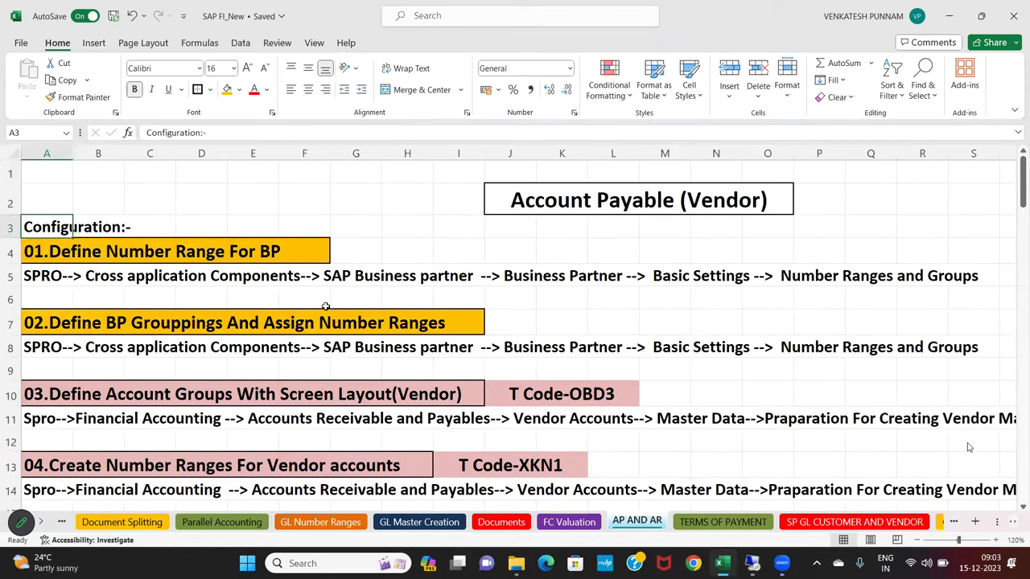
pyautogui.press('Down')
pyautogui.press('Up')
pyautogui.press('Up')
pyautogui.press('Up')
pyautogui.press('Up')
pyautogui.press('Up')
pyautogui.press('Up')
pyautogui.press('Up')
pyautogui.press('Up')
pyautogui.press('Up')
pyautogui.press('Up')
pyautogui.press('Up')
pyautogui.press('Up')
pyautogui.press('Up')
pyautogui.press('Up')
pyautogui.press('Up')
pyautogui.press('Up')
pyautogui.press('Up')
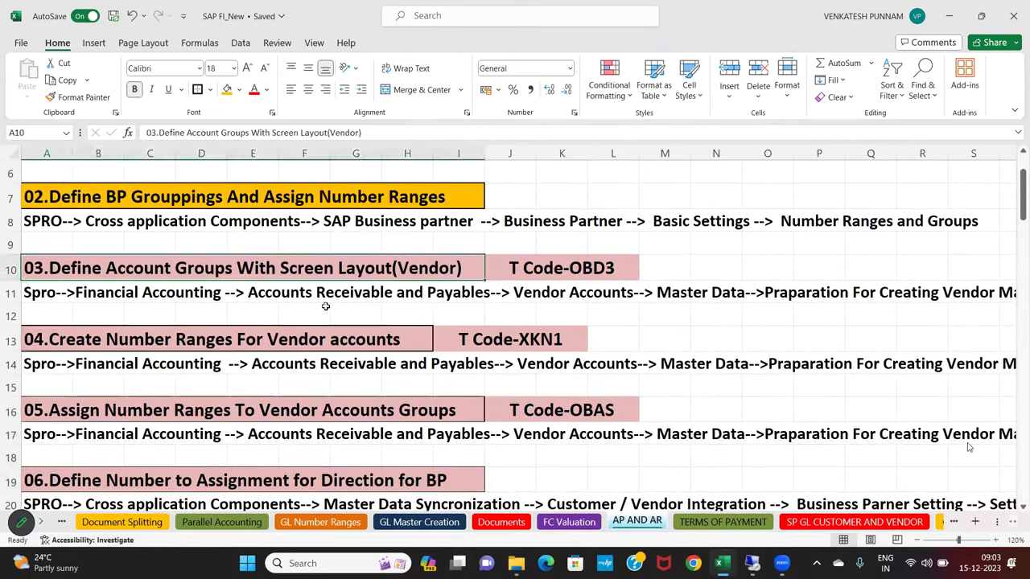
pyautogui.scroll(-1, 323, 348)
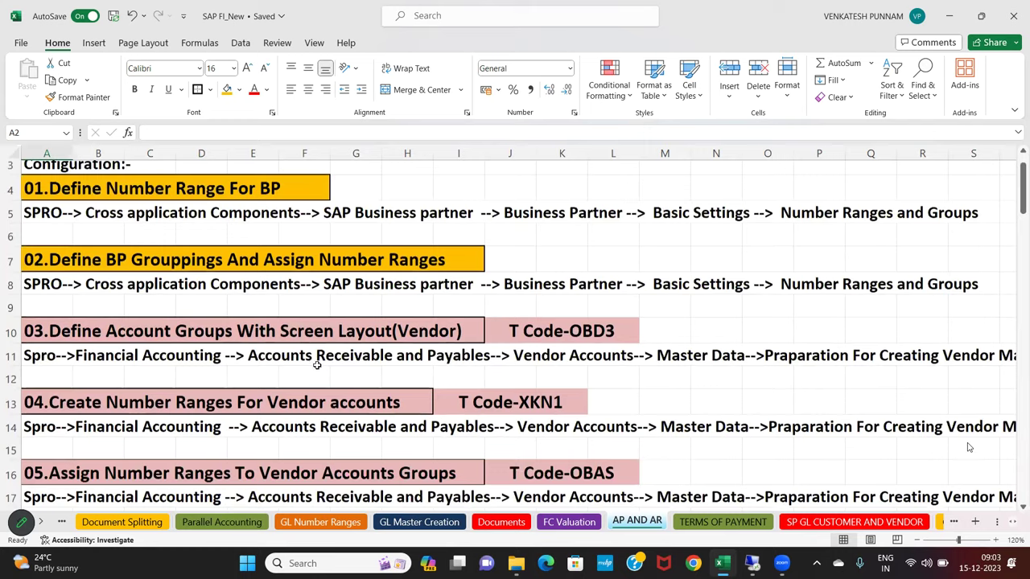
# Review configuration items 03 to 05 for vendor account groups and number ranges, including their transaction codes
pyautogui.click(179, 291)
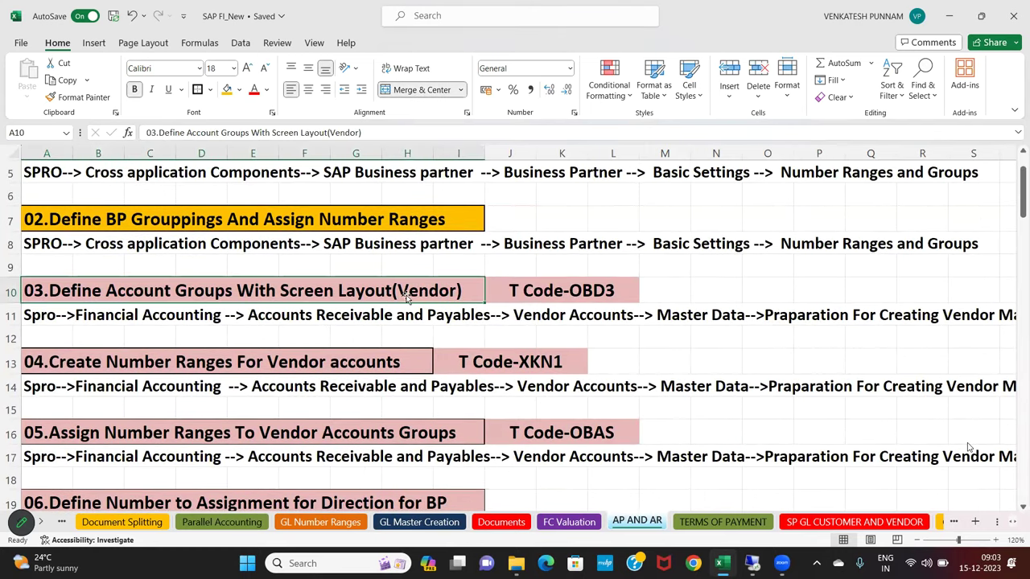
pyautogui.click(68, 363)
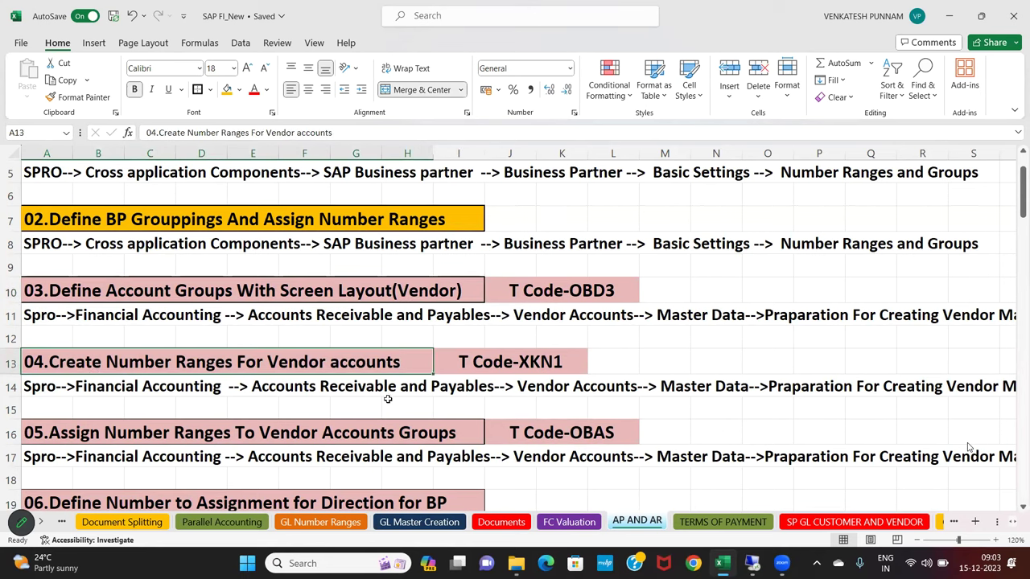
pyautogui.click(173, 296)
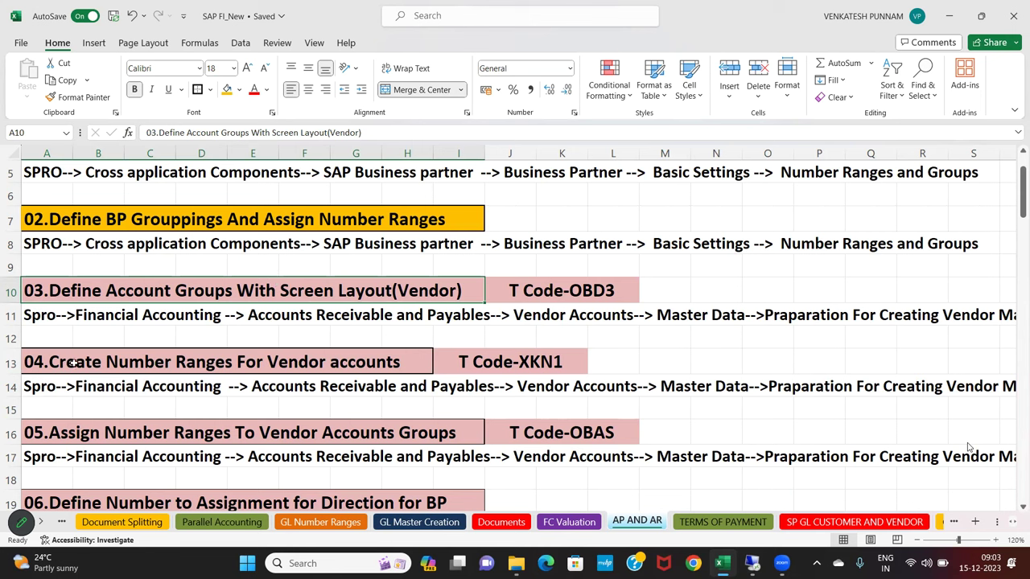
pyautogui.click(149, 364)
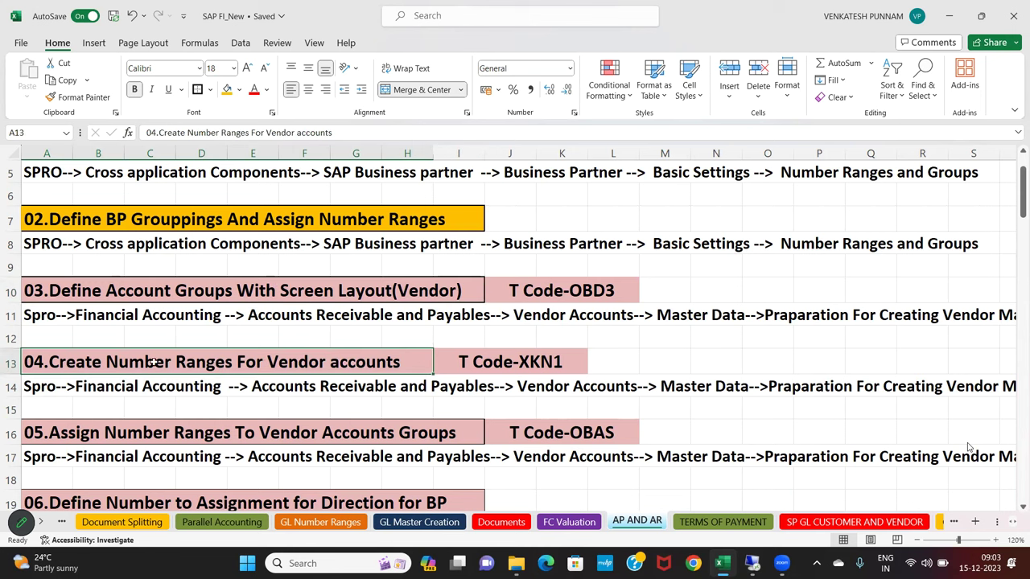
pyautogui.click(56, 437)
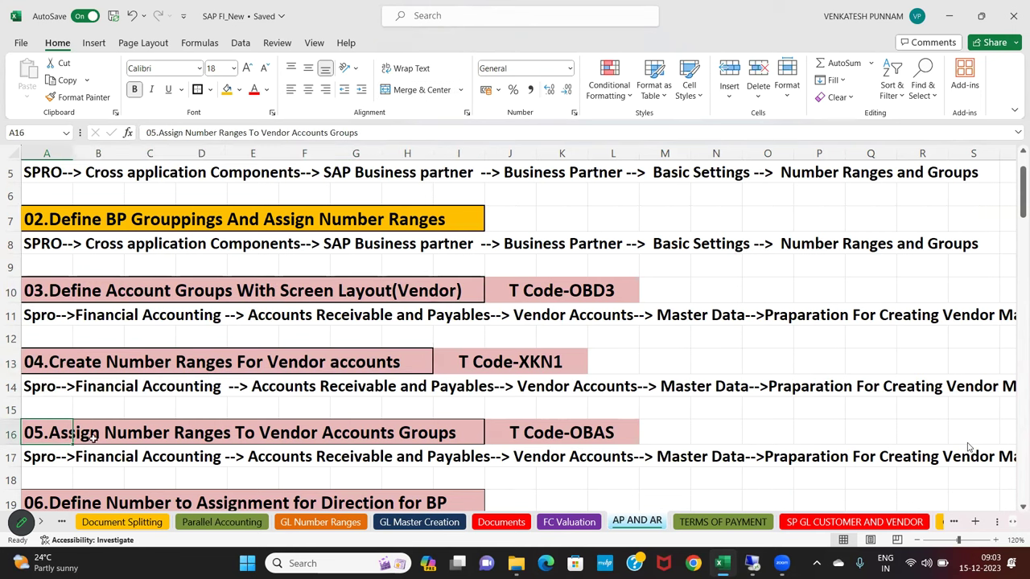
pyautogui.click(84, 296)
pyautogui.moveTo(78, 431); pyautogui.dragTo(605, 299)
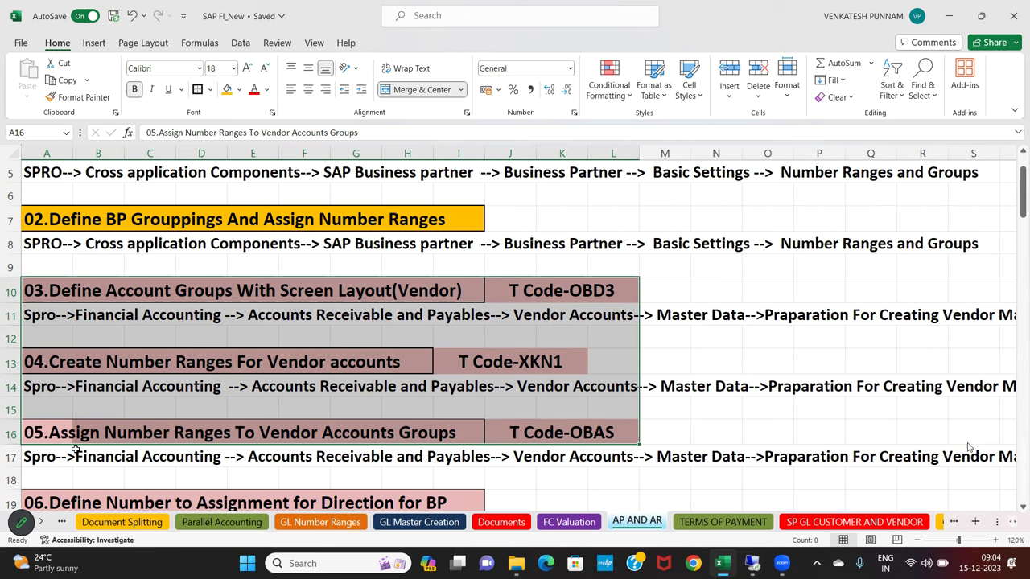
pyautogui.click(303, 312)
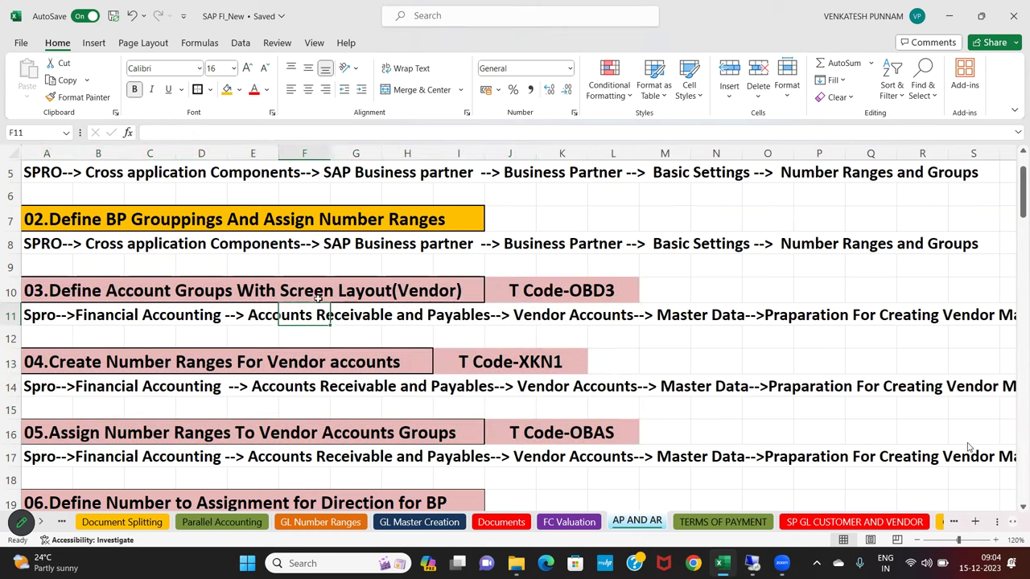
# Examine item 03, Define Account Groups With Screen Layout(Vendor), focusing on the words "Screen Layout" and its transaction code
pyautogui.click(363, 295)
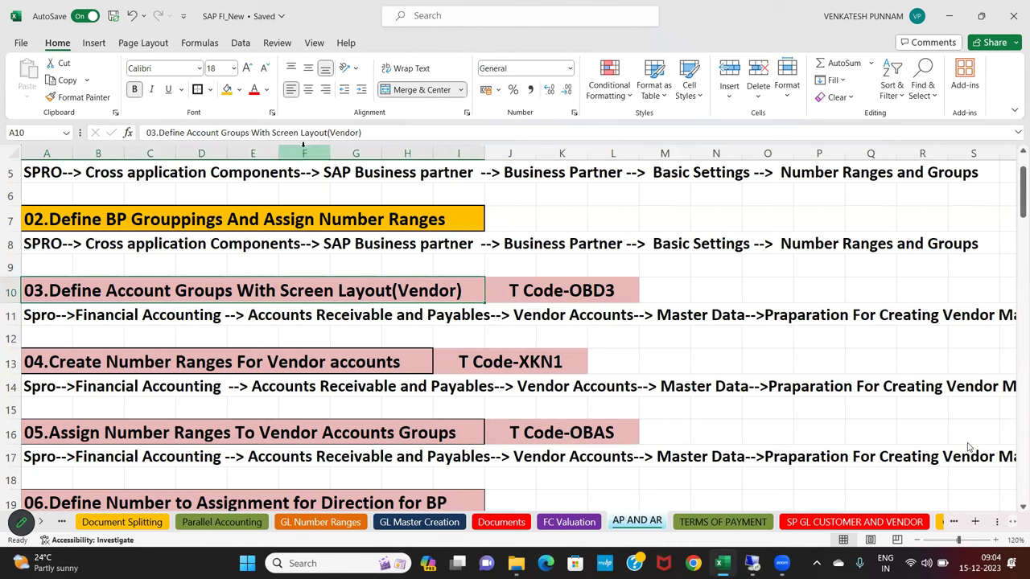
pyautogui.moveTo(272, 134); pyautogui.dragTo(327, 134)
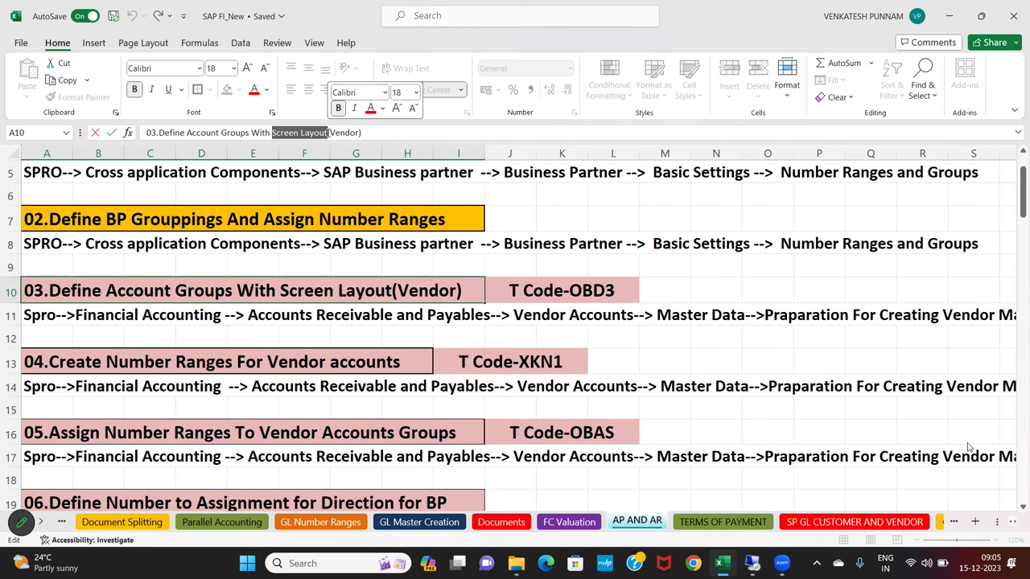
pyautogui.click(256, 314)
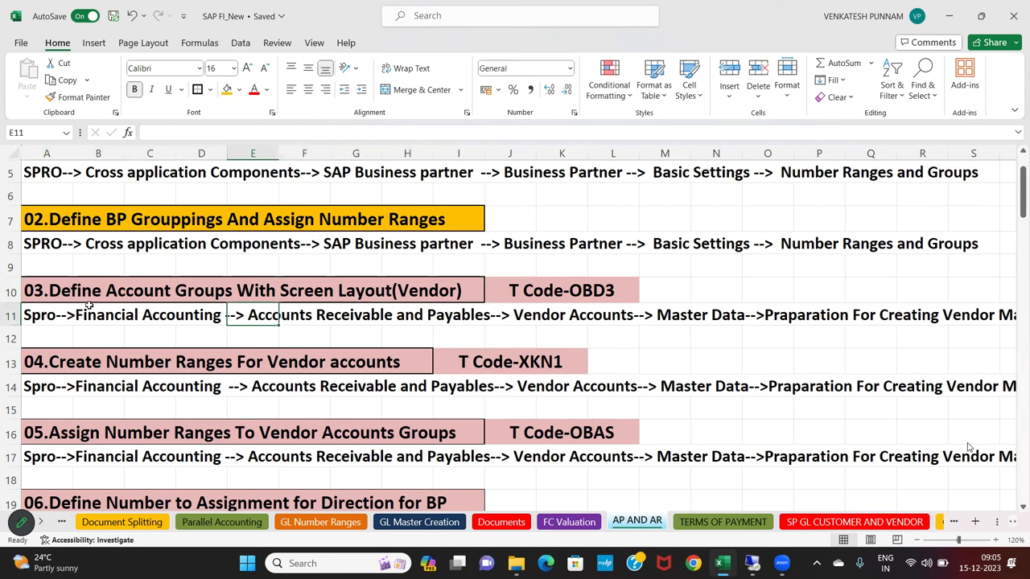
pyautogui.moveTo(50, 292); pyautogui.dragTo(541, 298)
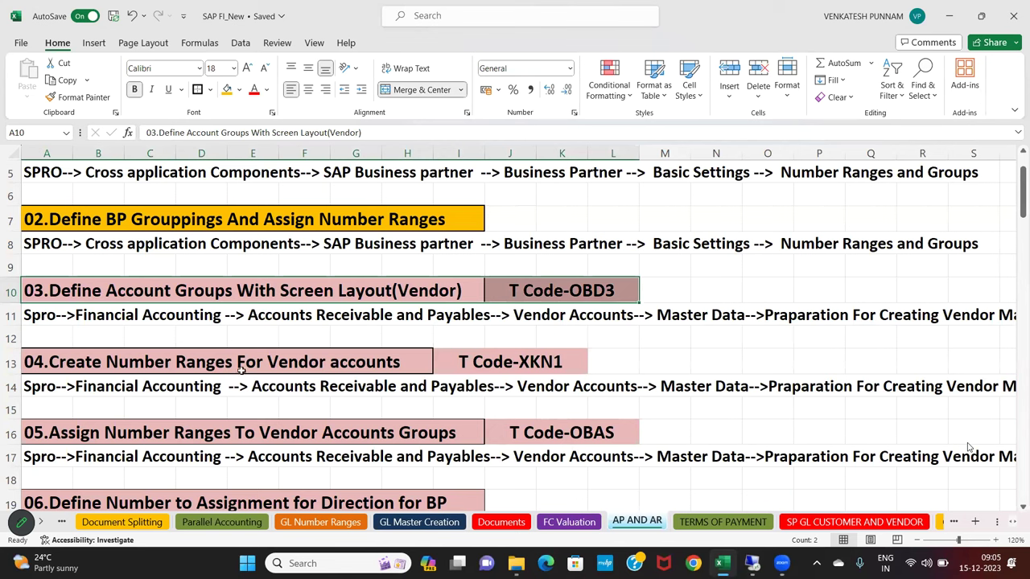
pyautogui.click(162, 308)
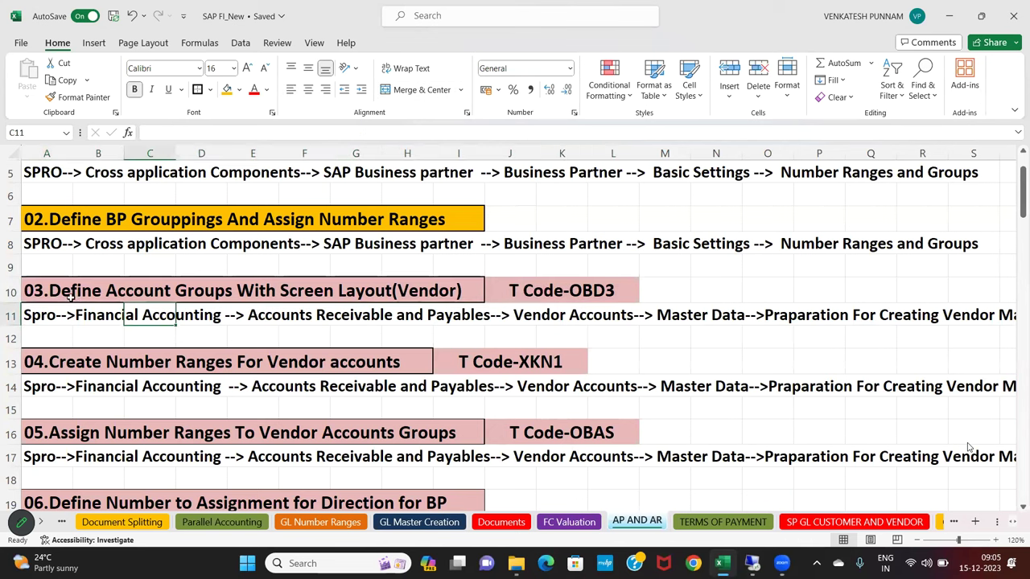
pyautogui.click(146, 291)
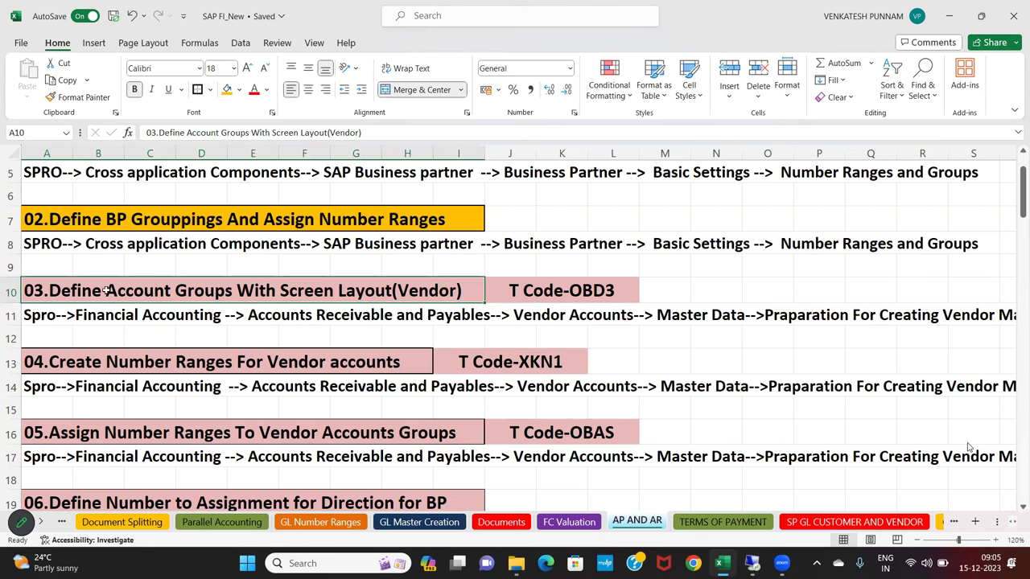
# Enter OBD4 in cell N10, on the same row as the item 03 transaction code
pyautogui.click(707, 288)
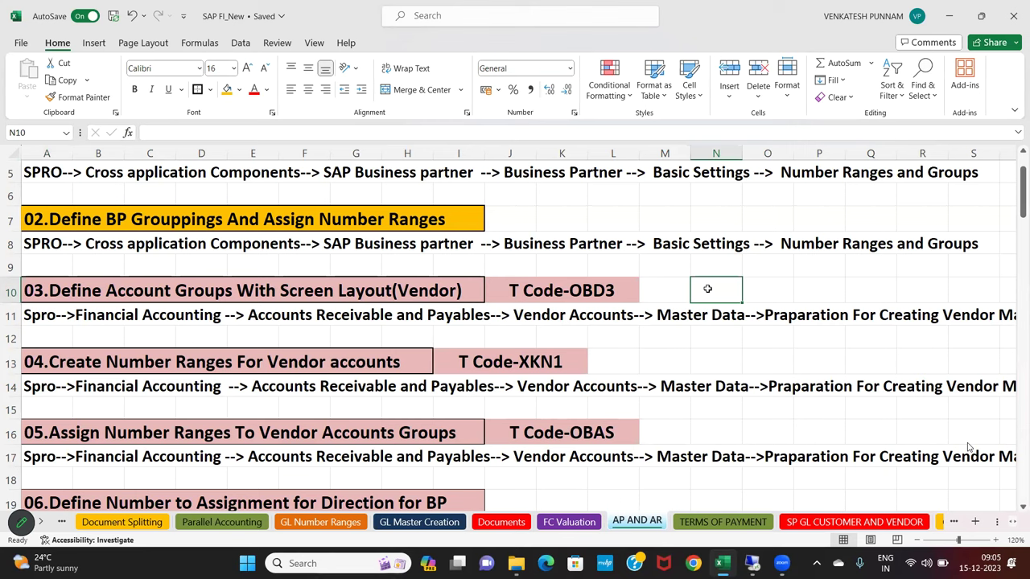
pyautogui.write('OB')
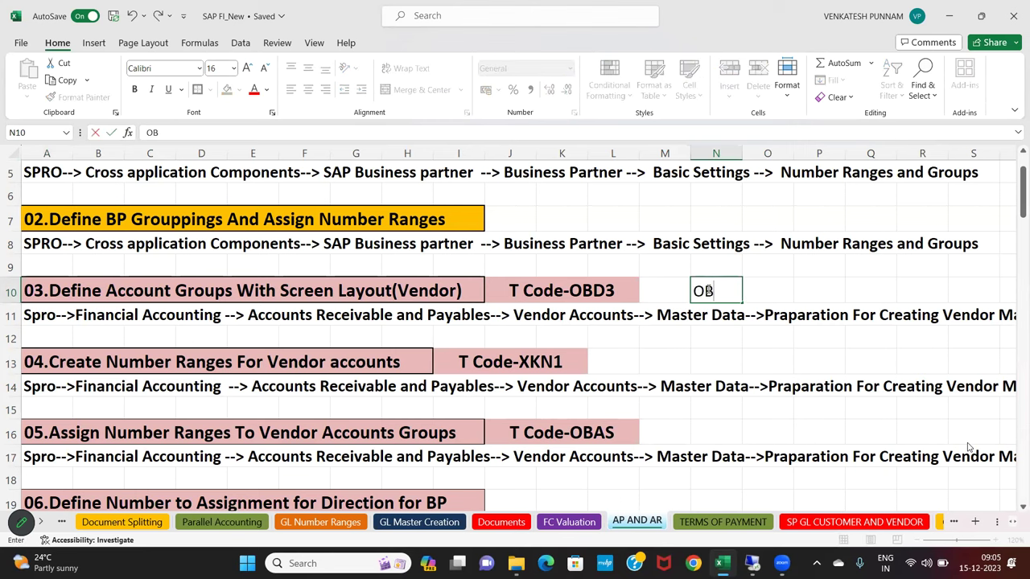
pyautogui.write('D4')
pyautogui.press('Return')
pyautogui.press('Up')
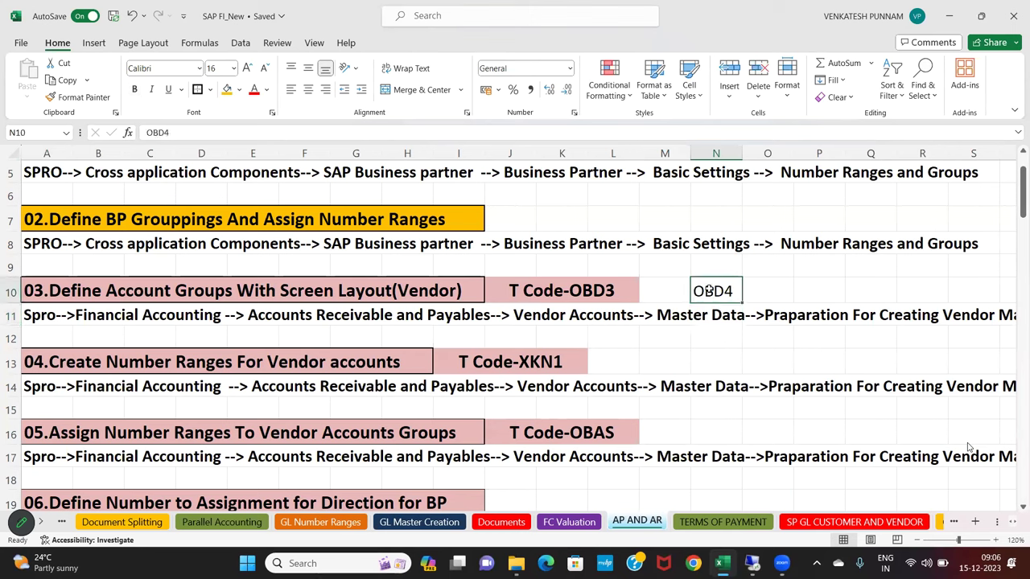
# Go over the order of items 03, 04 and 05 again, checking the OBD3 transaction code for the vendor account groups
pyautogui.click(604, 296)
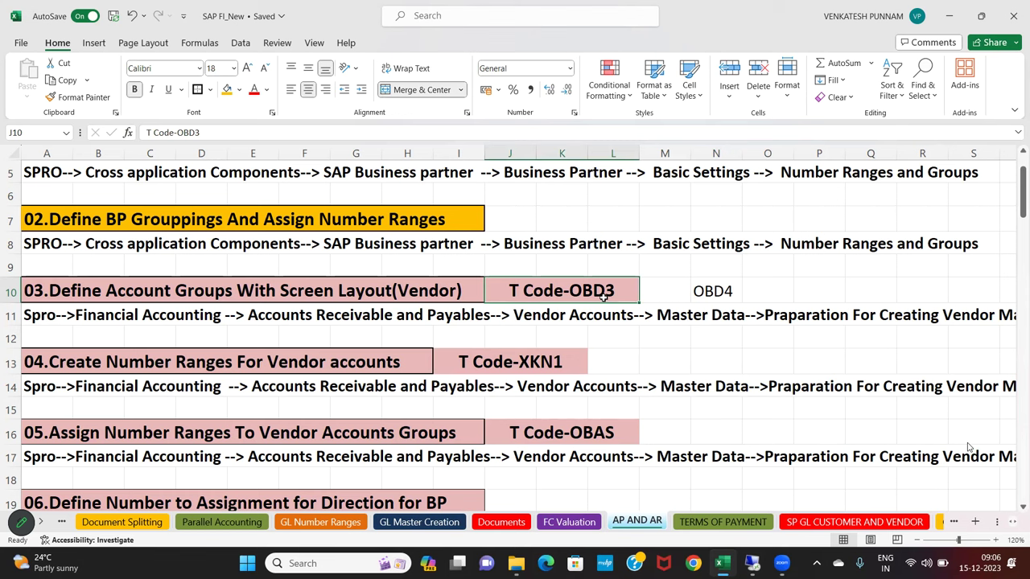
pyautogui.click(354, 288)
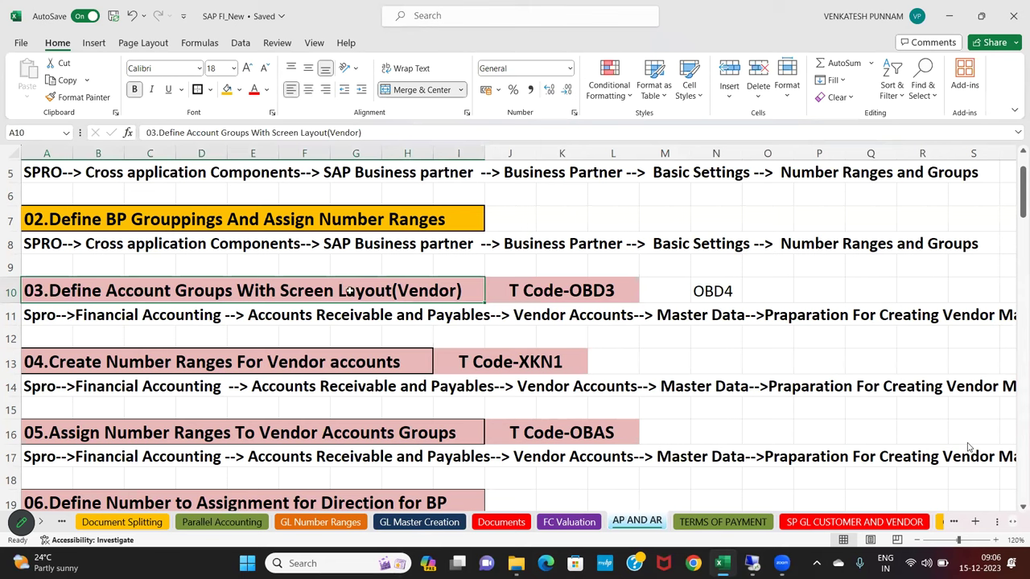
pyautogui.click(240, 364)
pyautogui.click(150, 438)
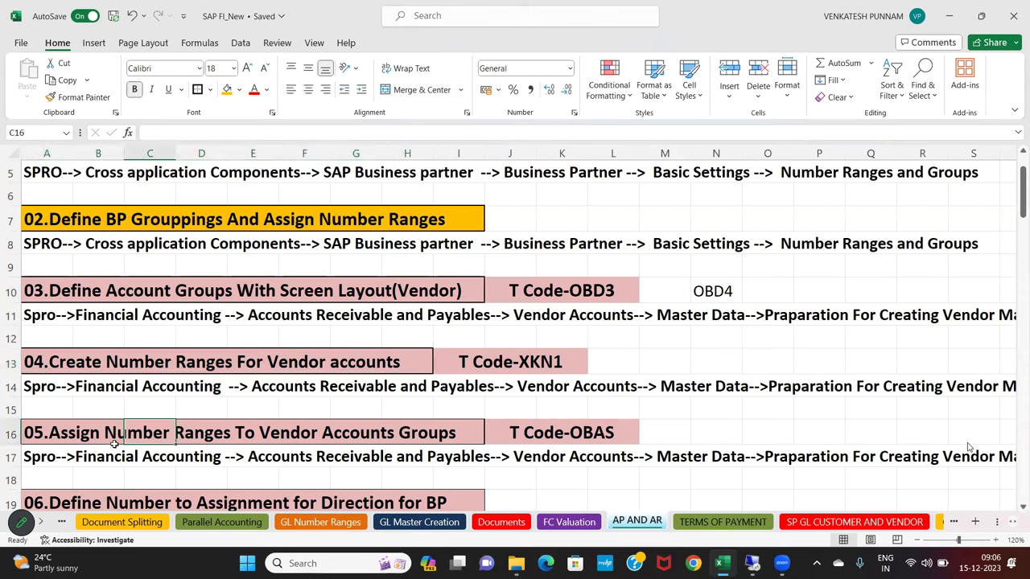
pyautogui.click(358, 421)
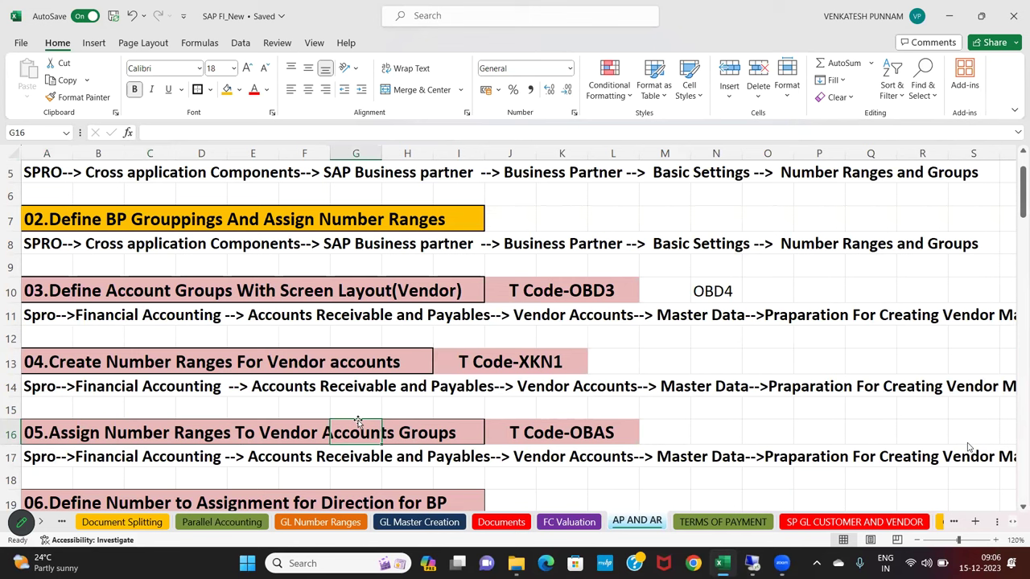
pyautogui.moveTo(60, 295); pyautogui.dragTo(635, 419)
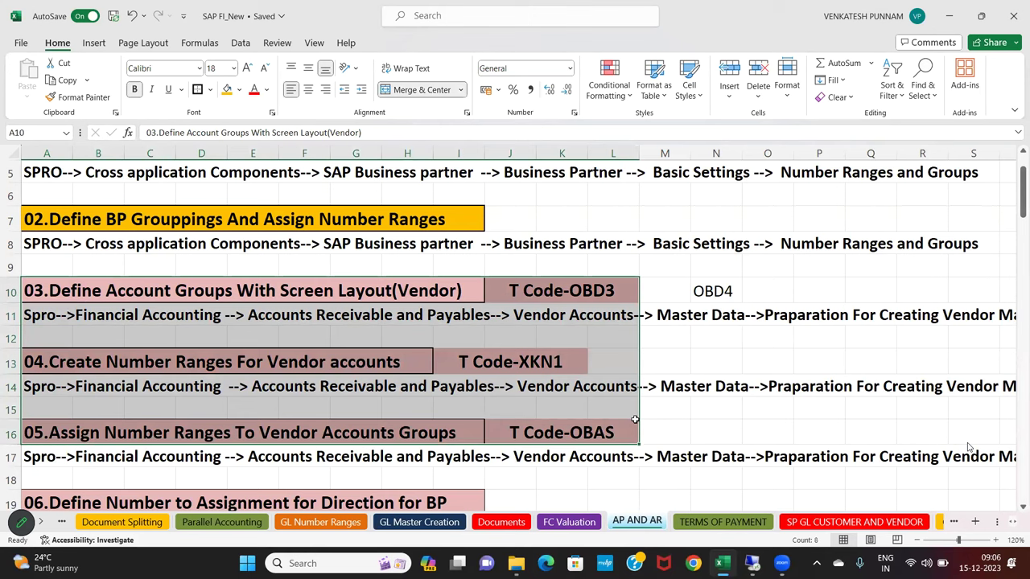
pyautogui.click(220, 355)
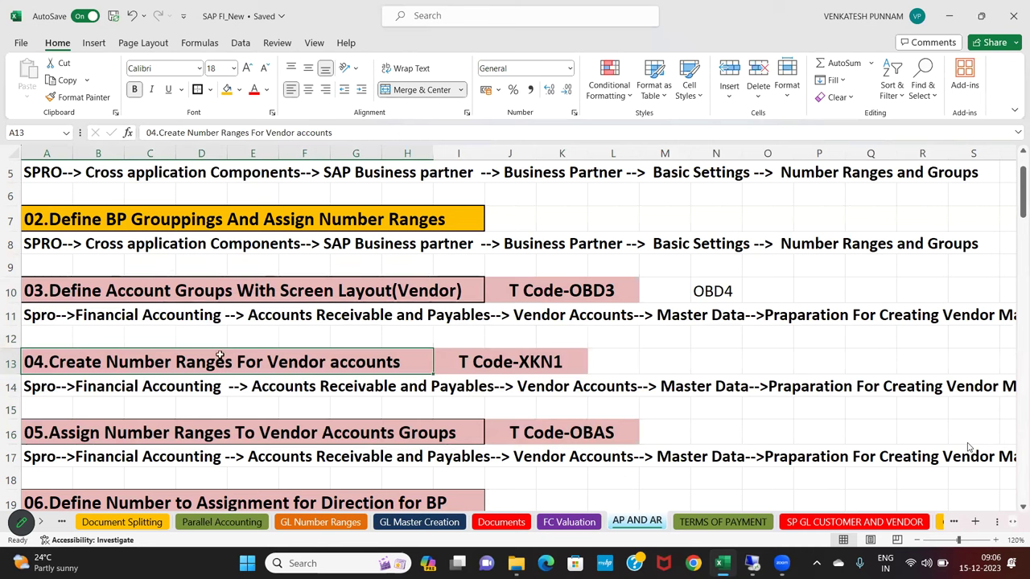
pyautogui.click(159, 302)
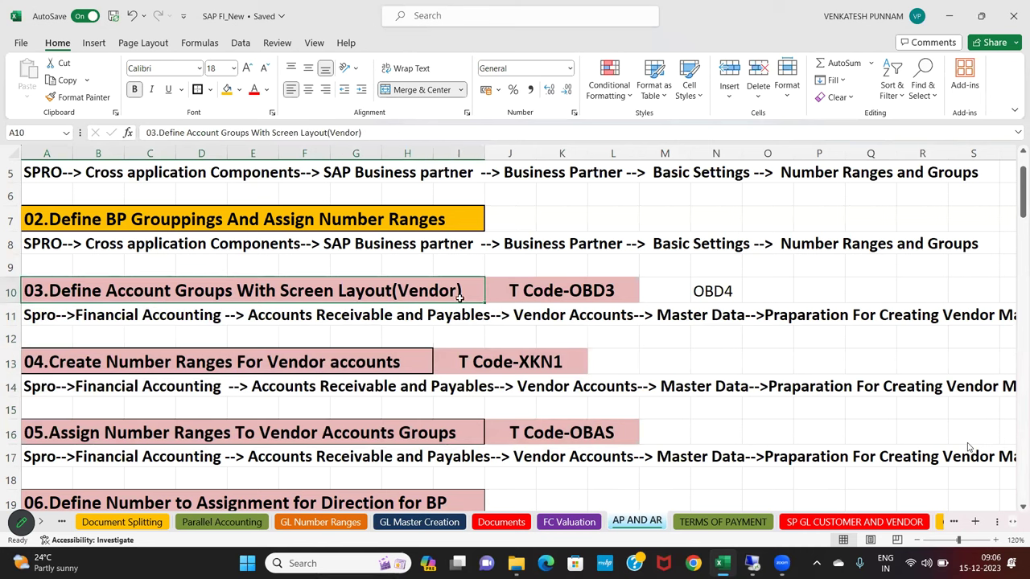
pyautogui.click(80, 338)
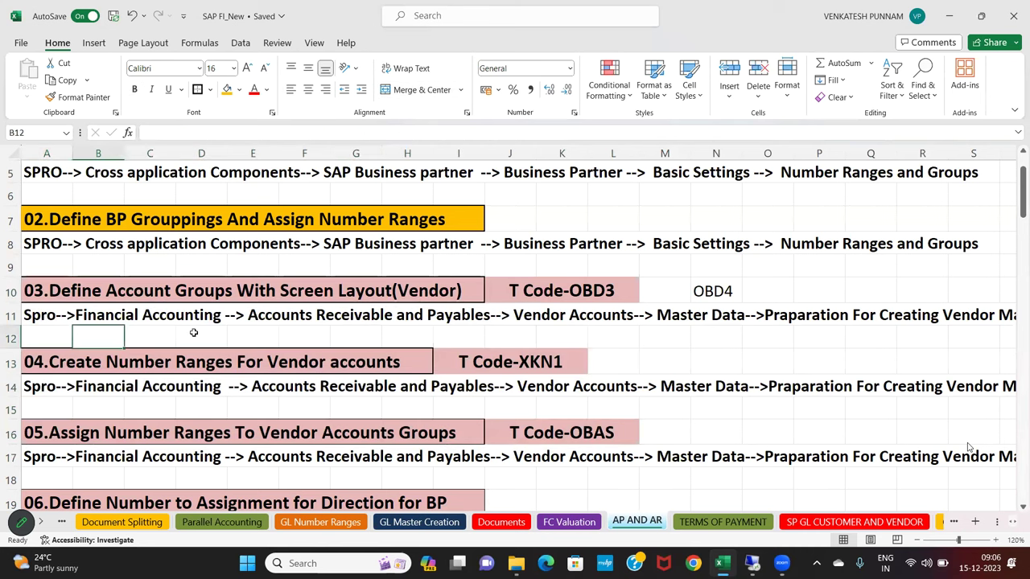
pyautogui.click(591, 291)
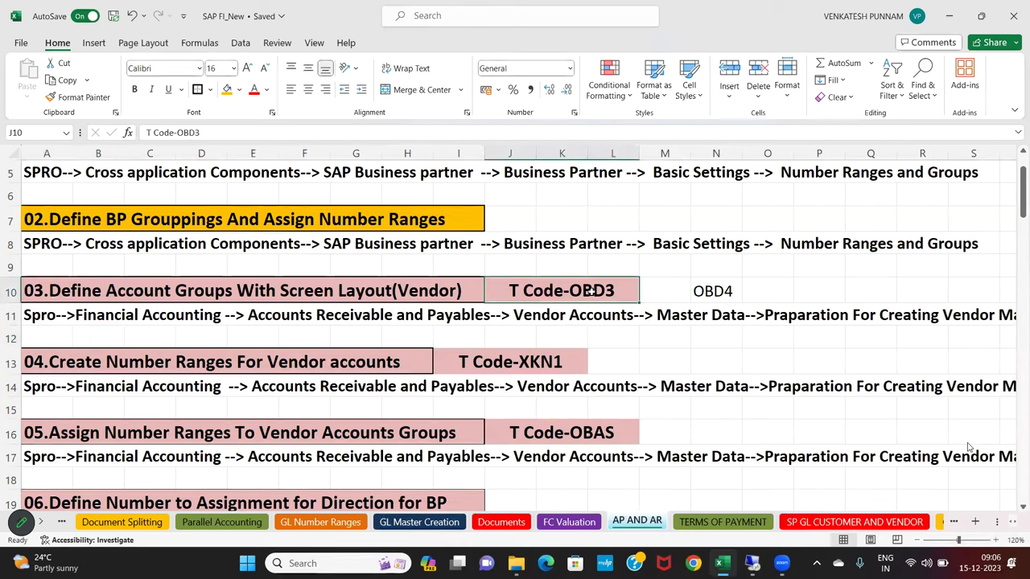
pyautogui.click(77, 337)
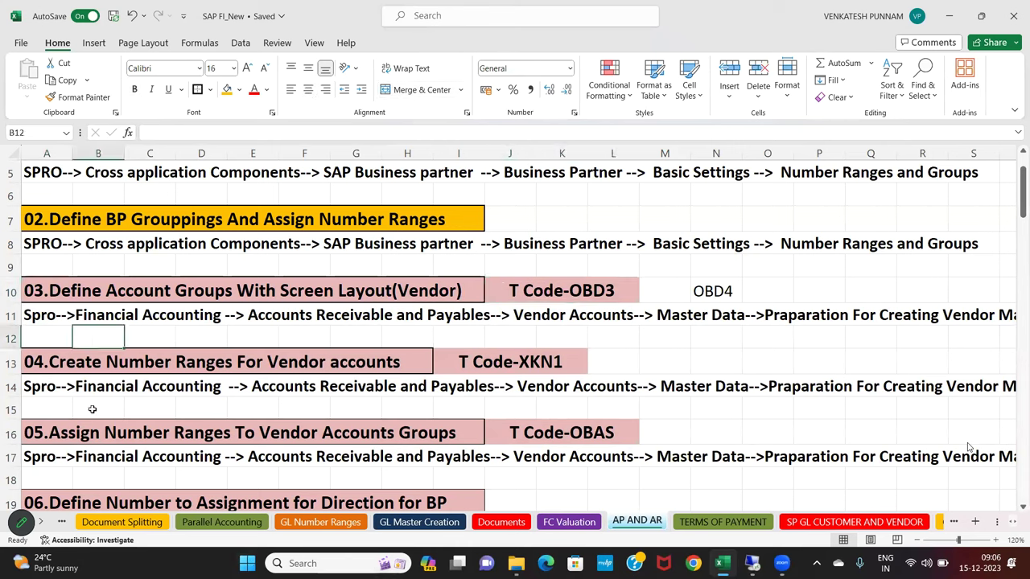
# Read the full customizing menu path of item 03 along row 11, through to its final activity name
pyautogui.click(48, 344)
pyautogui.click(130, 339)
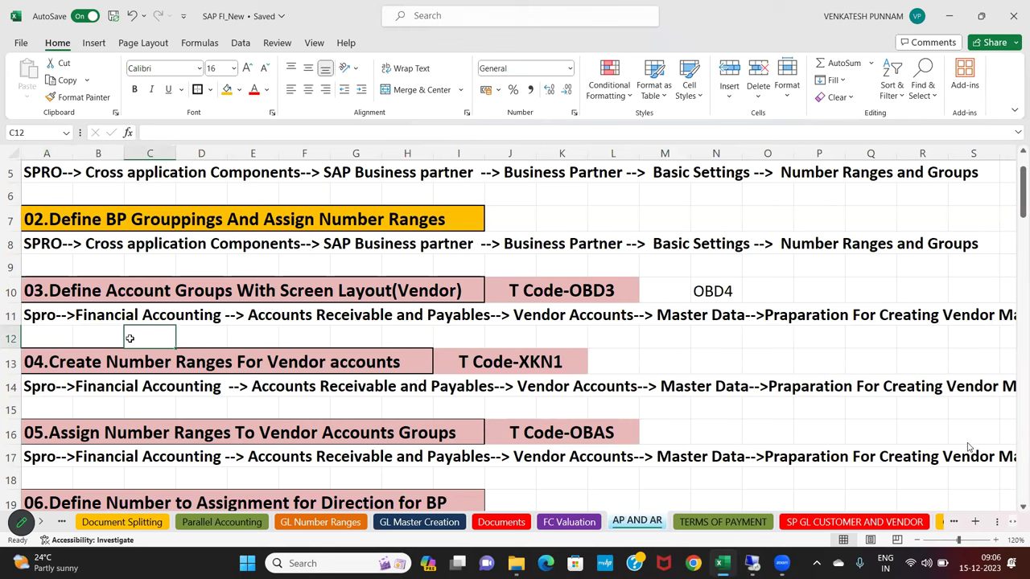
pyautogui.click(322, 334)
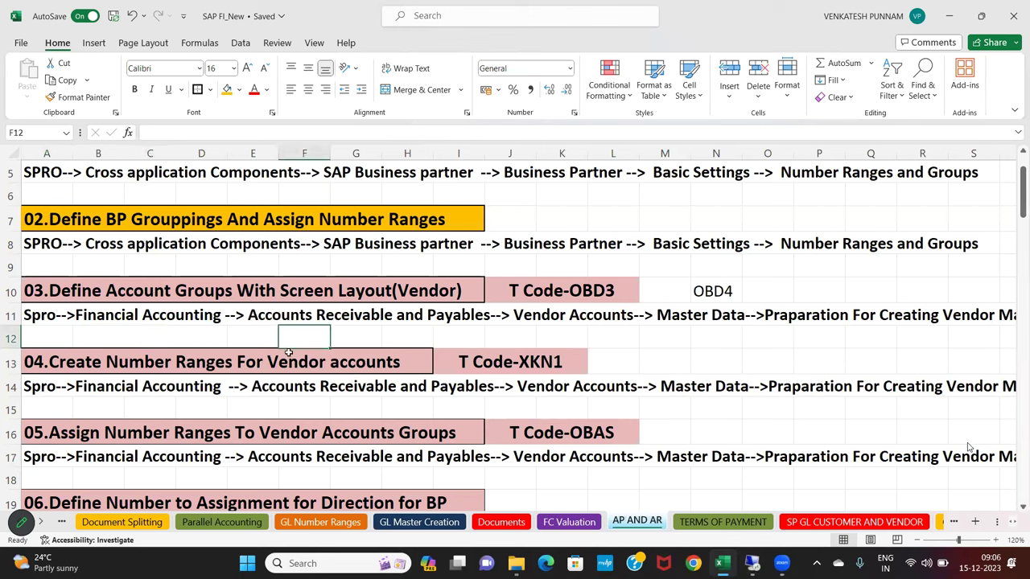
pyautogui.click(566, 337)
pyautogui.click(673, 339)
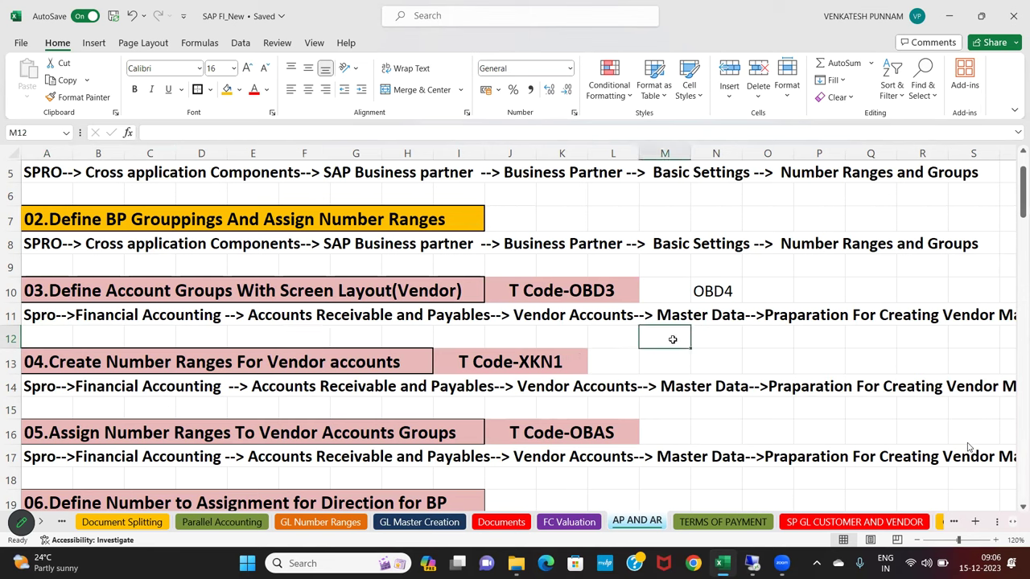
pyautogui.click(796, 335)
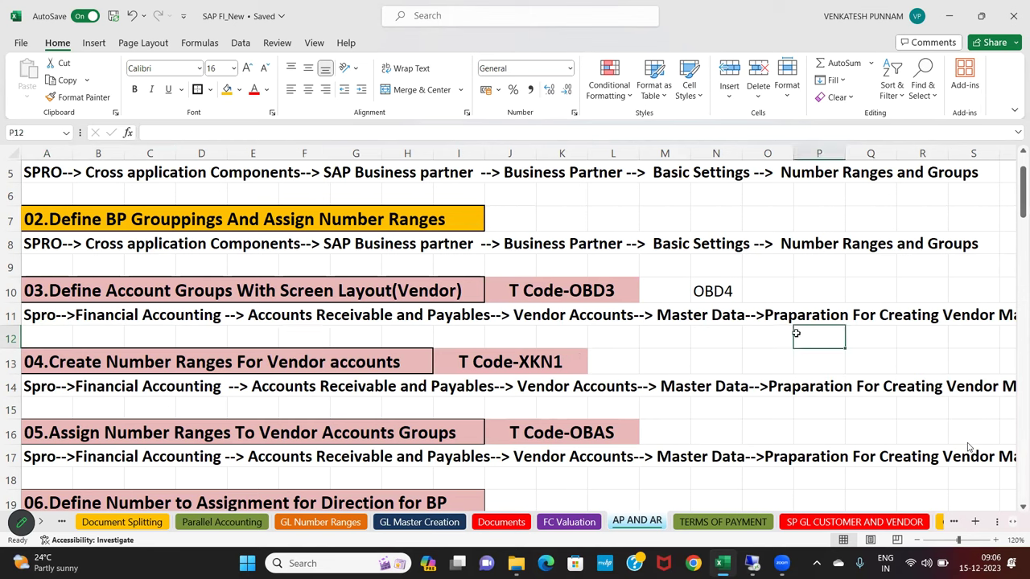
pyautogui.press('Right')
pyautogui.press('Right')
pyautogui.press('Right')
pyautogui.press('Right')
pyautogui.press('Right')
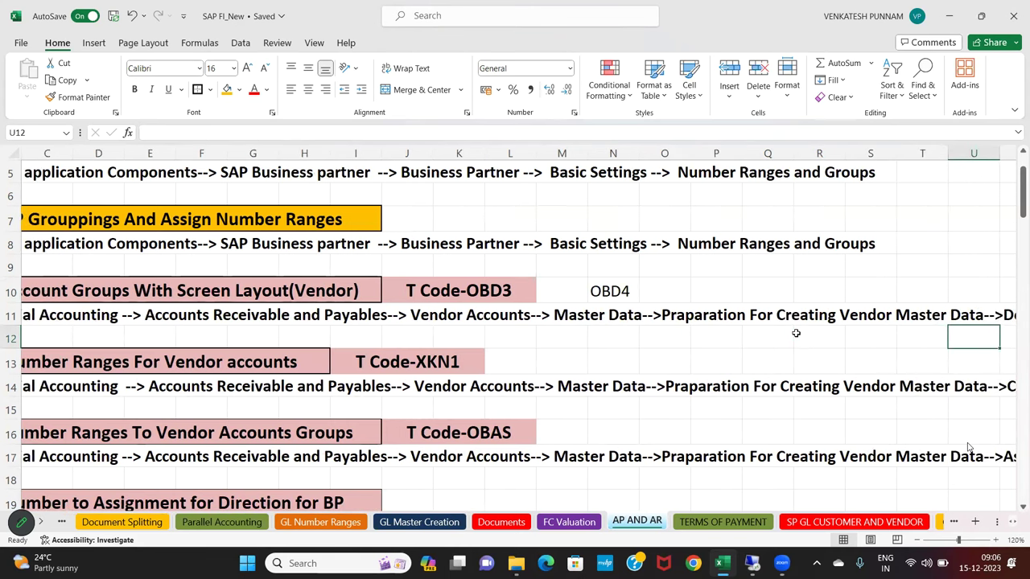
pyautogui.press('Right')
pyautogui.press('Right')
pyautogui.press('Right')
pyautogui.press('Right')
pyautogui.press('Right')
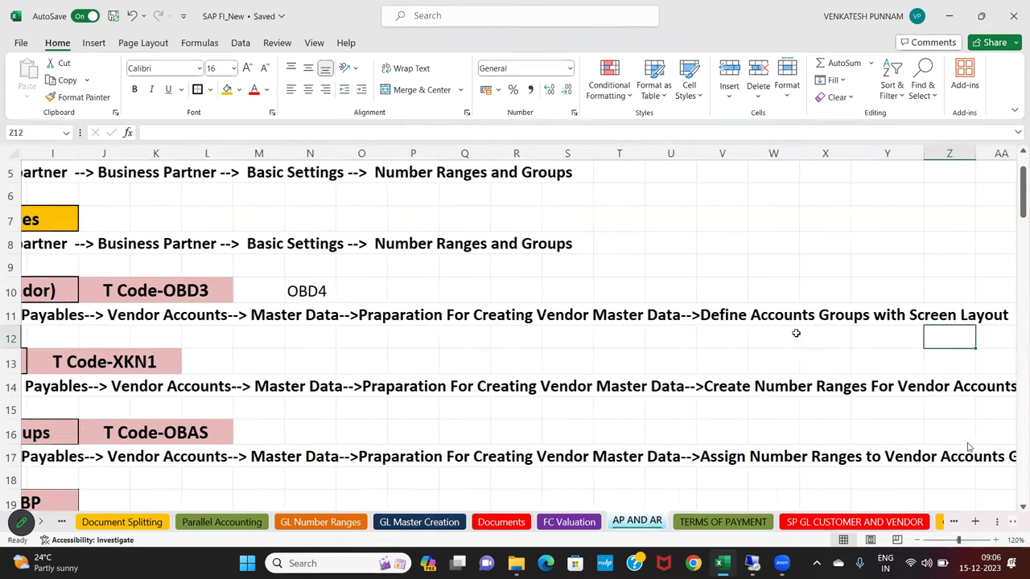
pyautogui.press('Right')
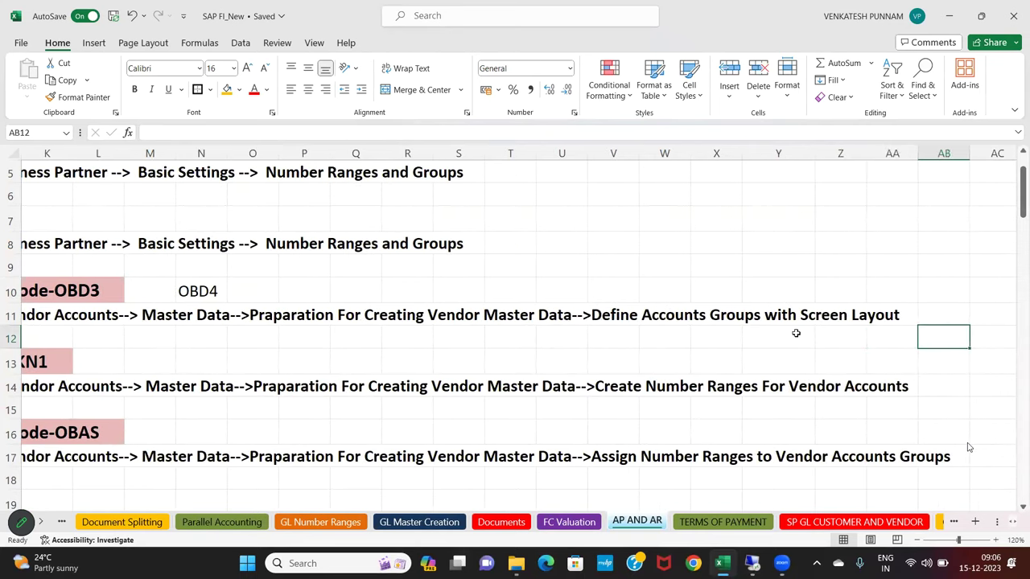
pyautogui.press('Home')
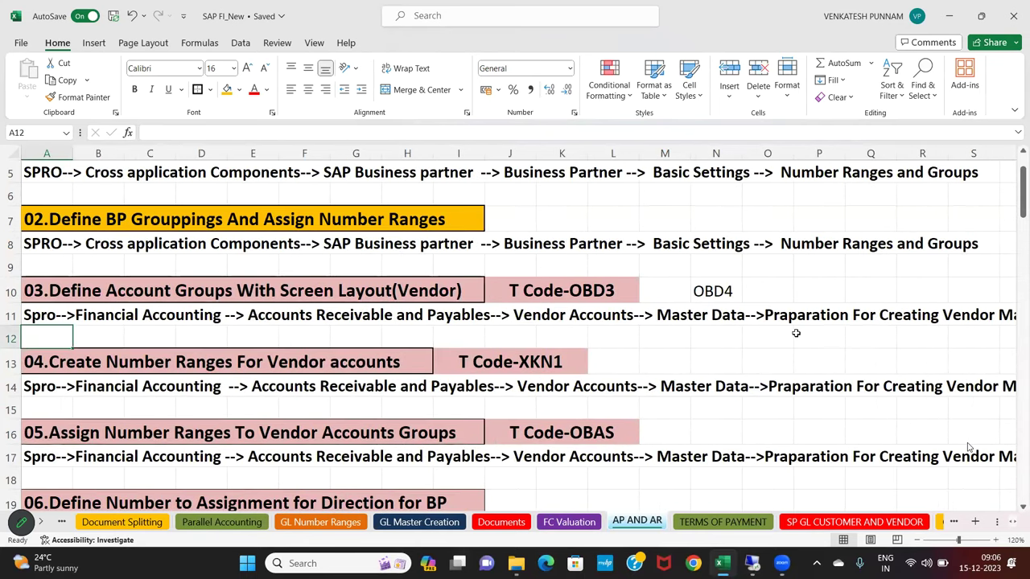
# Switch to the SAP session, run transaction SPRO and display the SAP Reference IMG
pyautogui.click(752, 564)
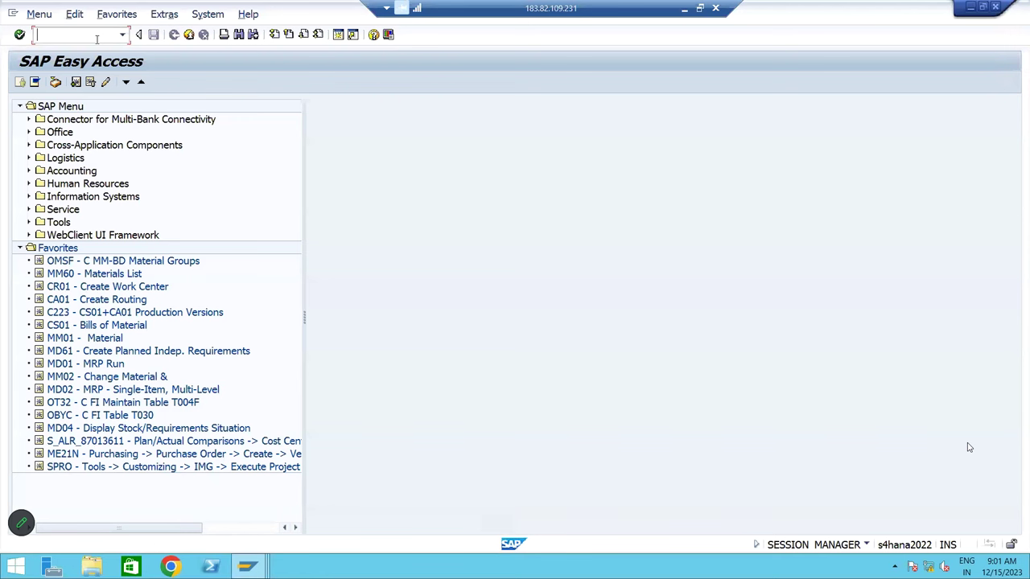
pyautogui.write('SPRO')
pyautogui.press('Return')
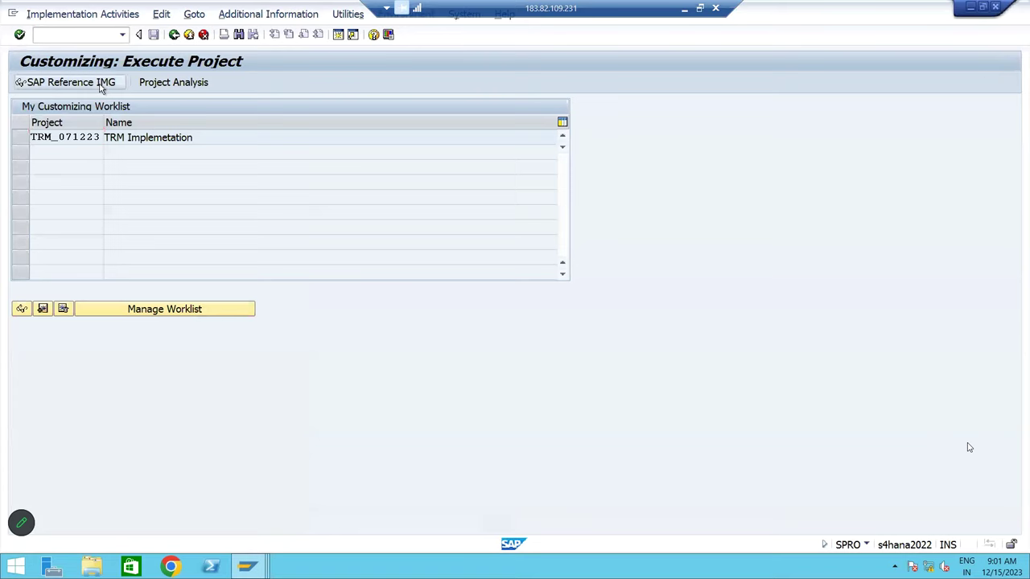
pyautogui.click(101, 85)
# Expand the Financial Accounting node in the implementation guide structure
pyautogui.click(89, 237)
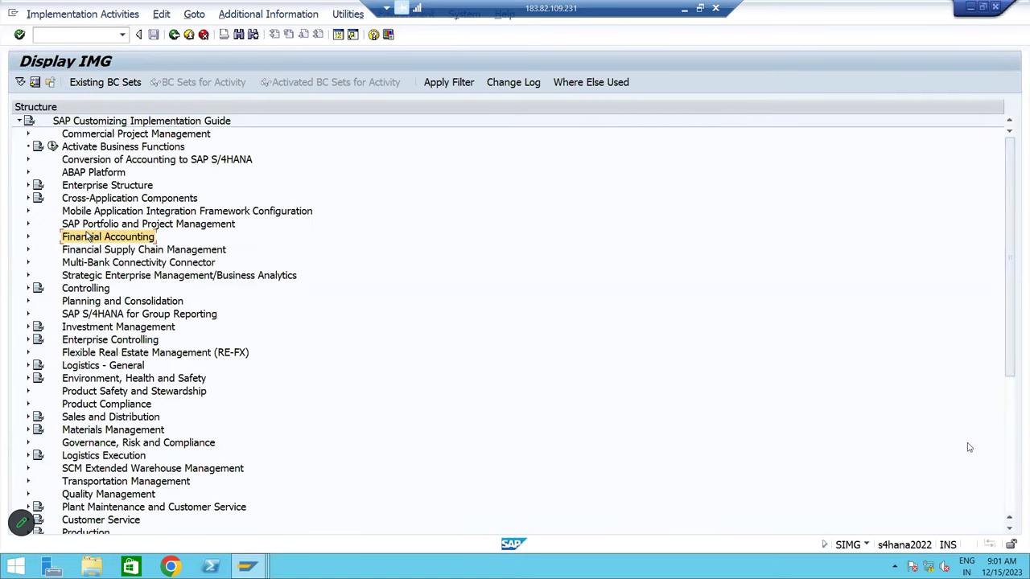
pyautogui.press('Up')
pyautogui.press('Up')
pyautogui.press('Up')
pyautogui.press('Down')
pyautogui.press('Down')
pyautogui.press('Down')
pyautogui.press('Down')
pyautogui.press('Down')
pyautogui.press('Up')
pyautogui.press('Up')
pyautogui.press('Right')
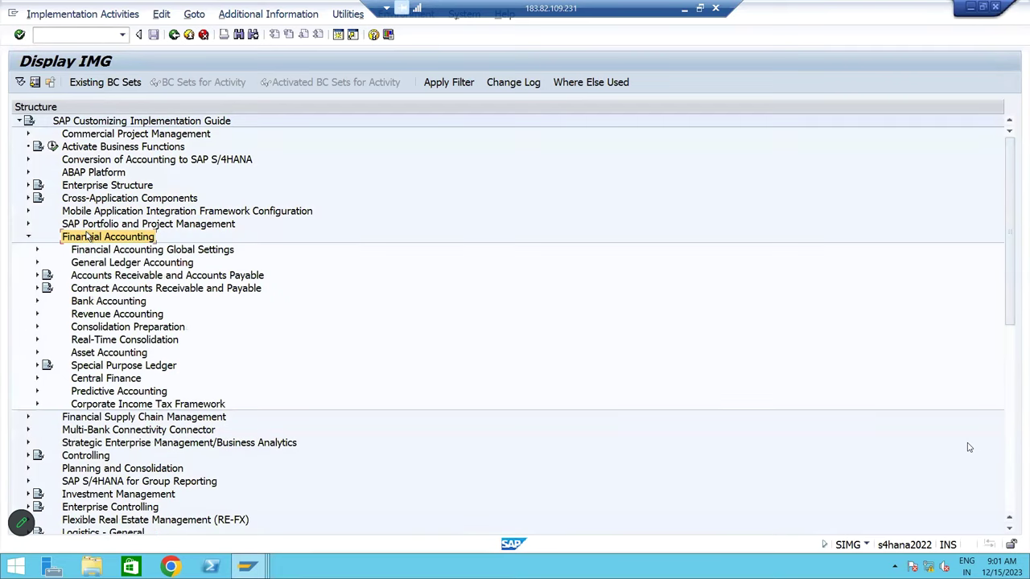
# Expand Accounts Receivable and Accounts Payable under Financial Accounting
pyautogui.press('Down')
pyautogui.press('Down')
pyautogui.press('Down')
pyautogui.press('Up')
pyautogui.press('Up')
pyautogui.press('Up')
pyautogui.press('Down')
pyautogui.press('Down')
pyautogui.press('Down')
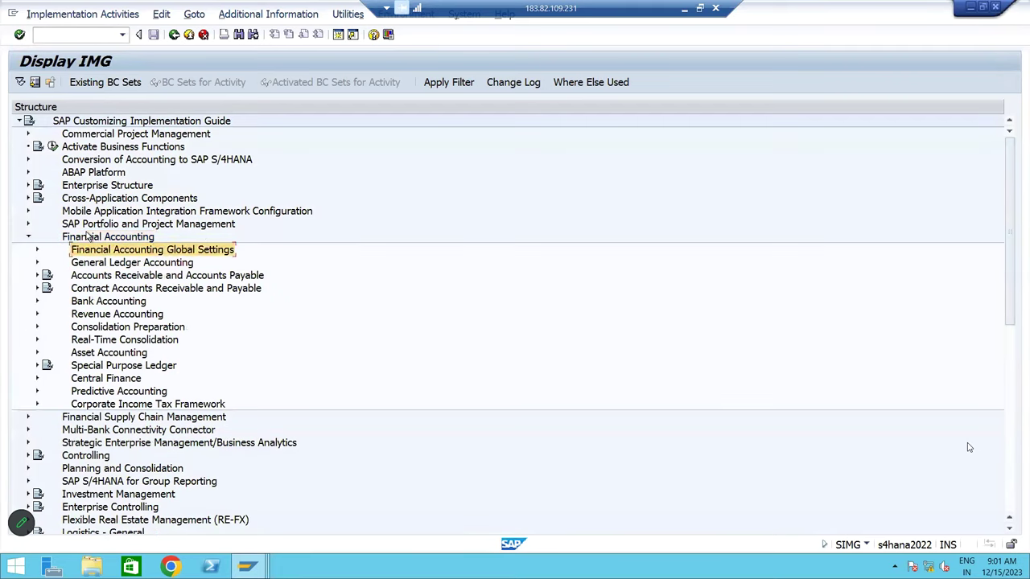
pyautogui.press('Down')
pyautogui.press('Up')
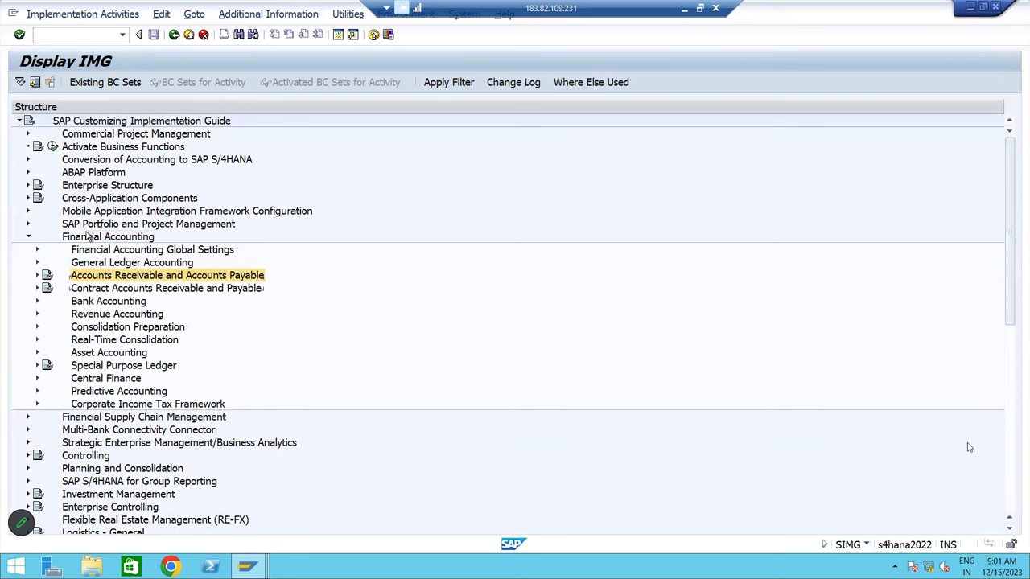
pyautogui.press('Right')
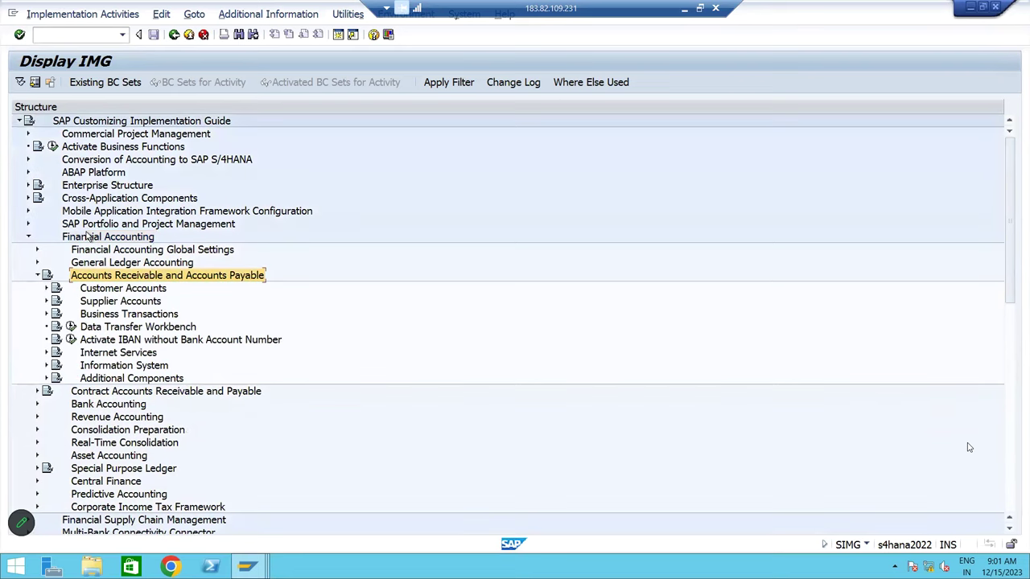
# Expand the Supplier Accounts node and keep Business Transactions collapsed
pyautogui.press('Down')
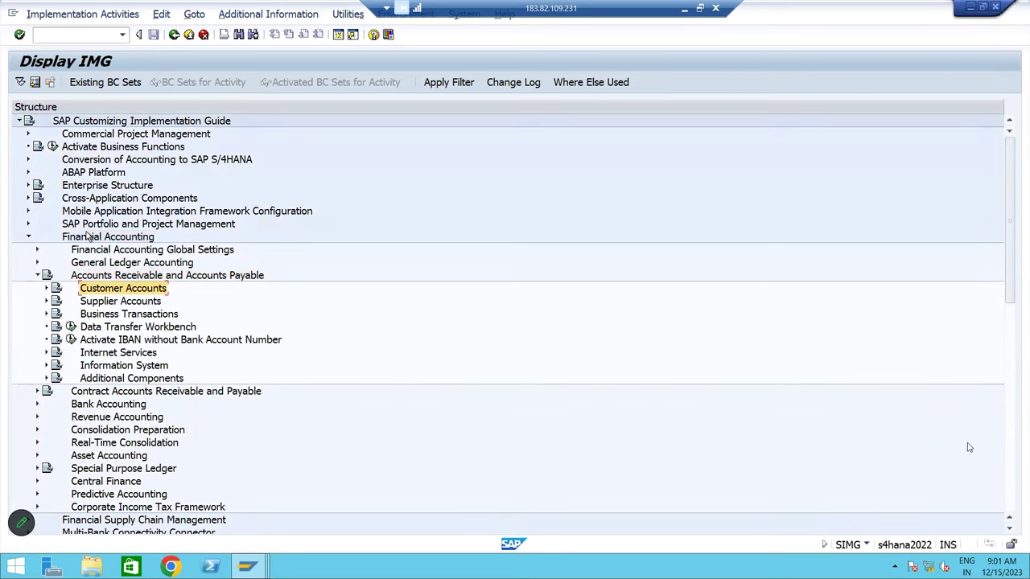
pyautogui.press('Down')
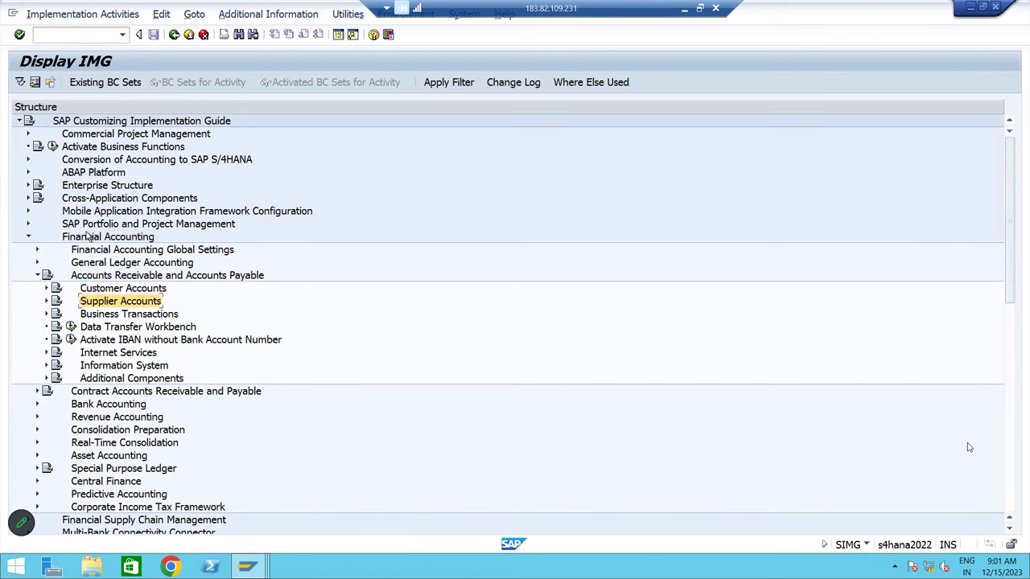
pyautogui.press('Down')
pyautogui.press('Right')
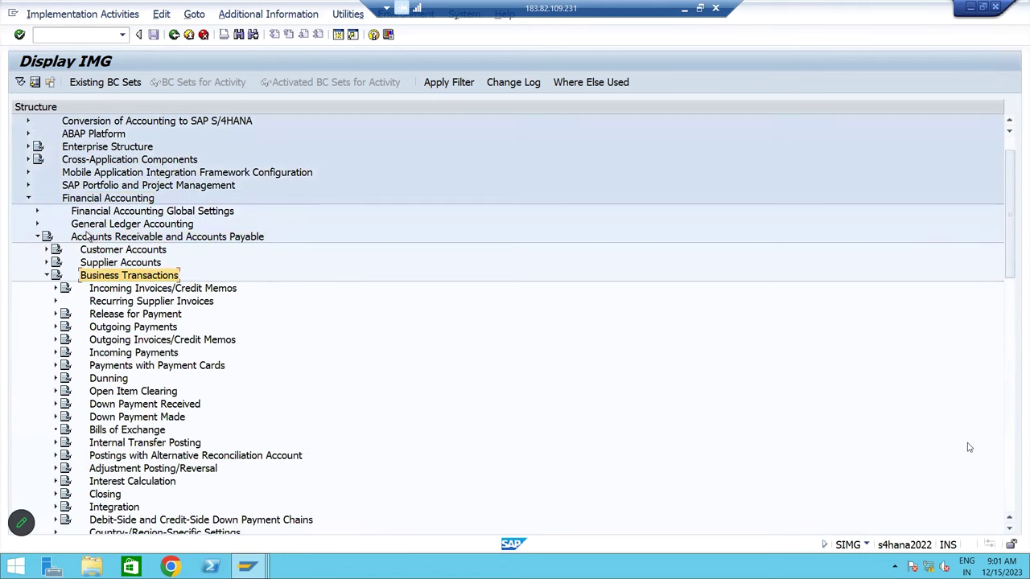
pyautogui.press('Left')
pyautogui.press('Up')
pyautogui.press('Right')
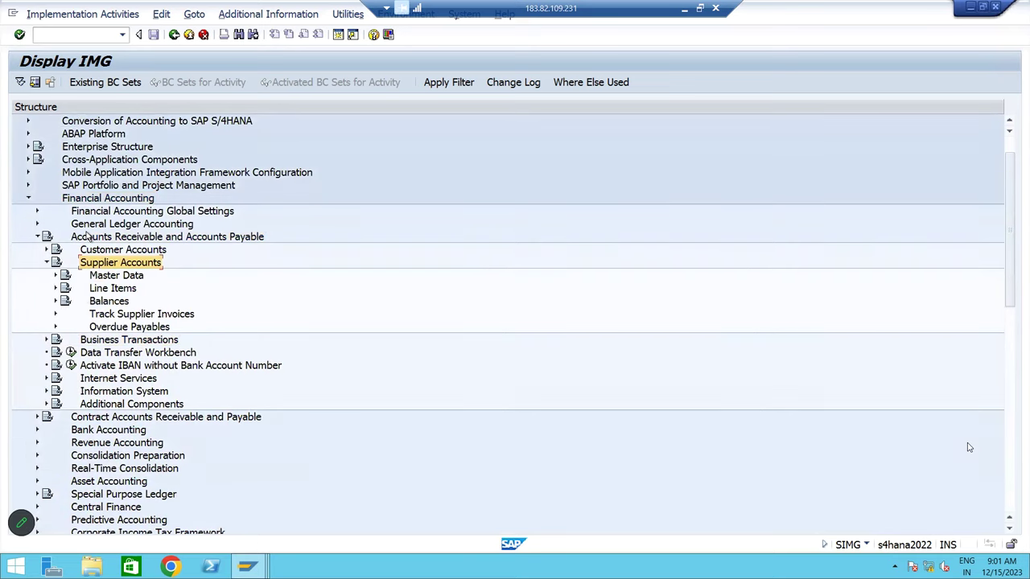
# Expand Master Data under Supplier Accounts, including its Preparations for Creating Supplier Master Data node
pyautogui.press('Down')
pyautogui.press('Right')
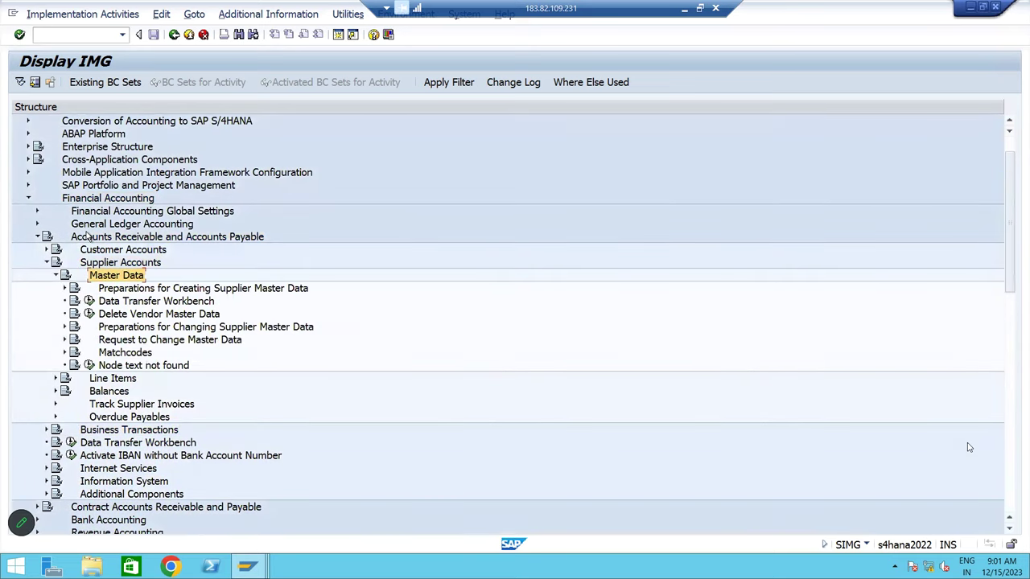
pyautogui.press('Down')
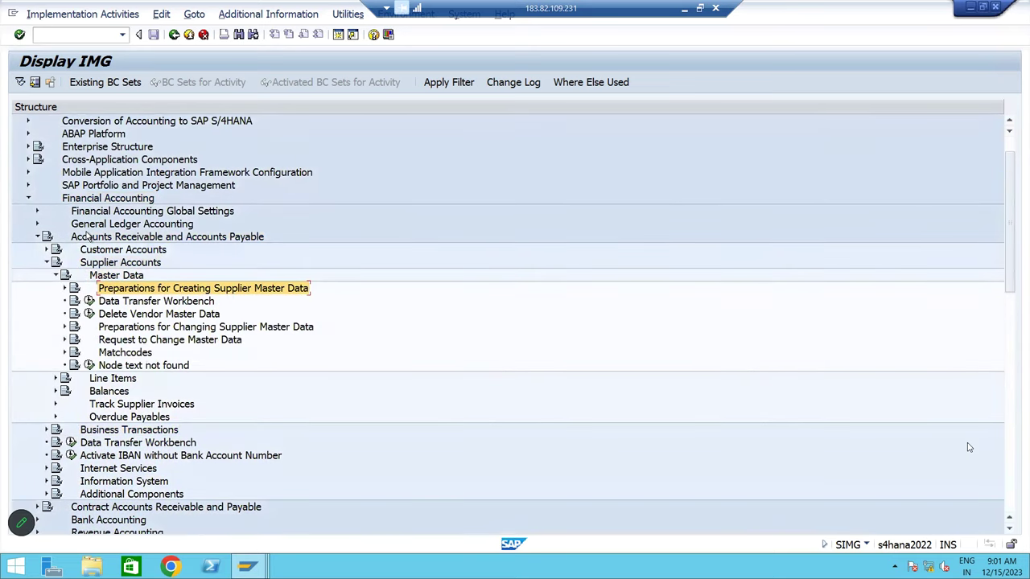
pyautogui.press('Right')
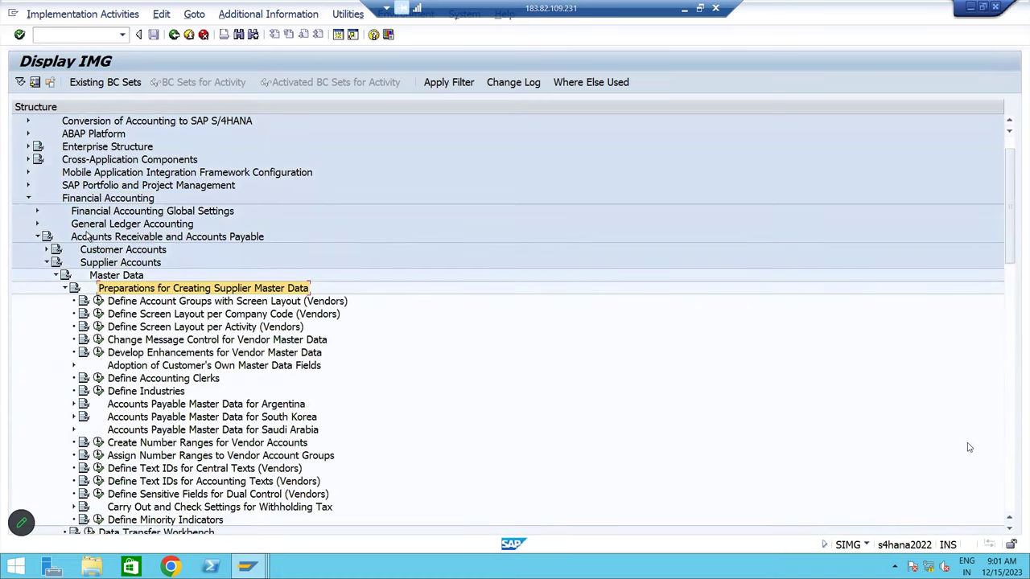
# Check the vendor account group and number range activities, and execute Define Account Groups with Screen Layout (Vendors)
pyautogui.click(134, 304)
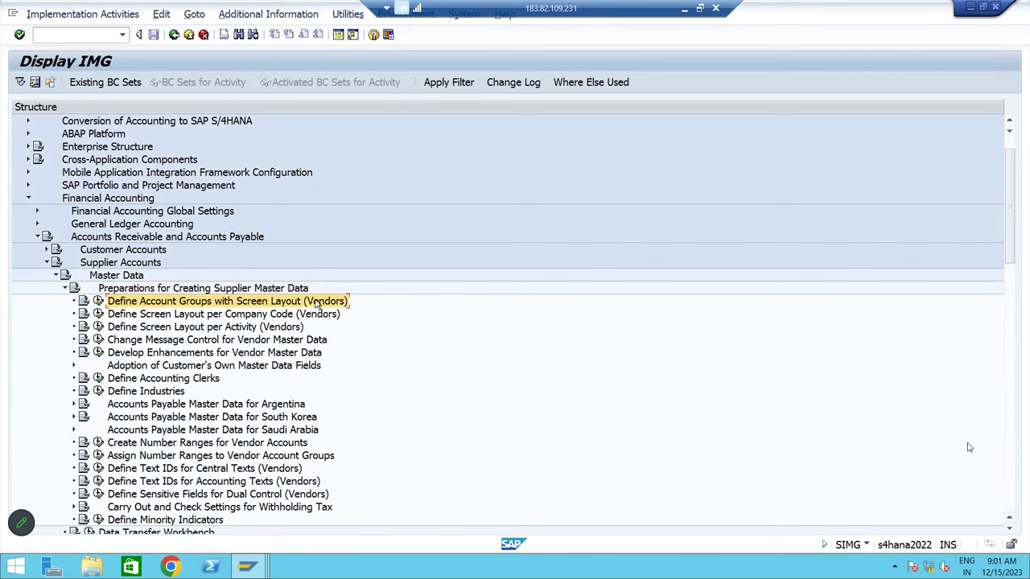
pyautogui.click(127, 317)
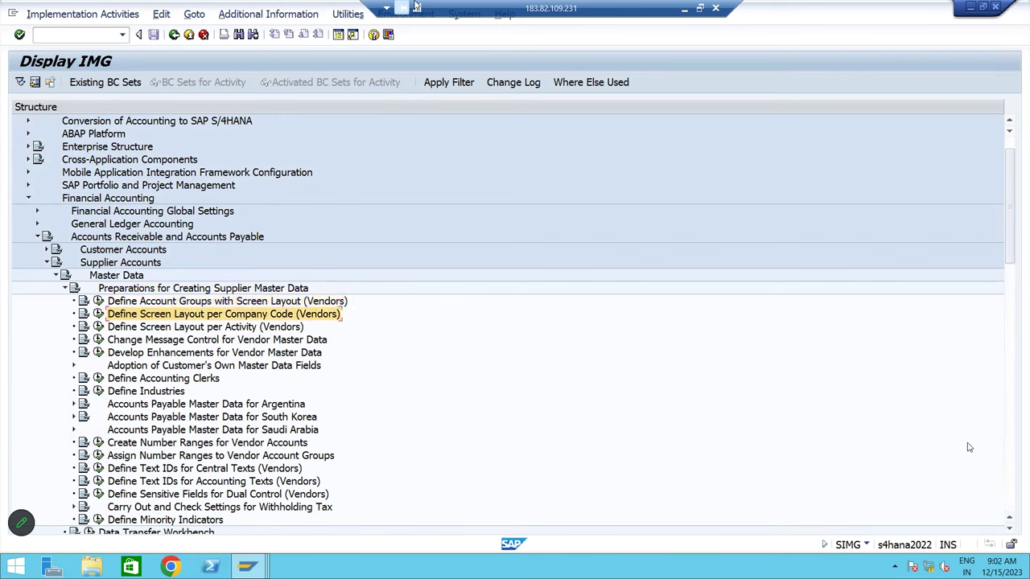
pyautogui.click(124, 449)
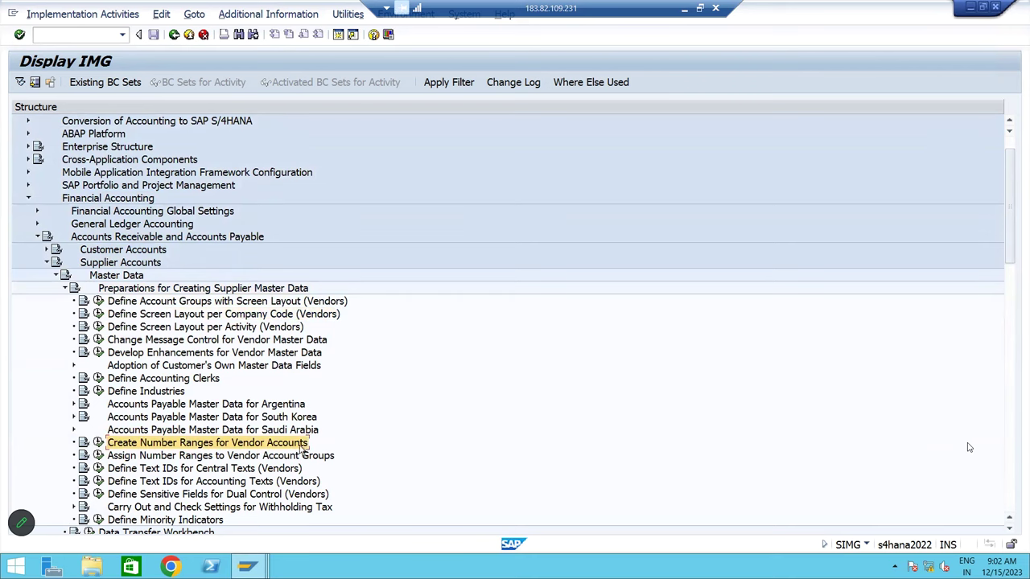
pyautogui.click(140, 458)
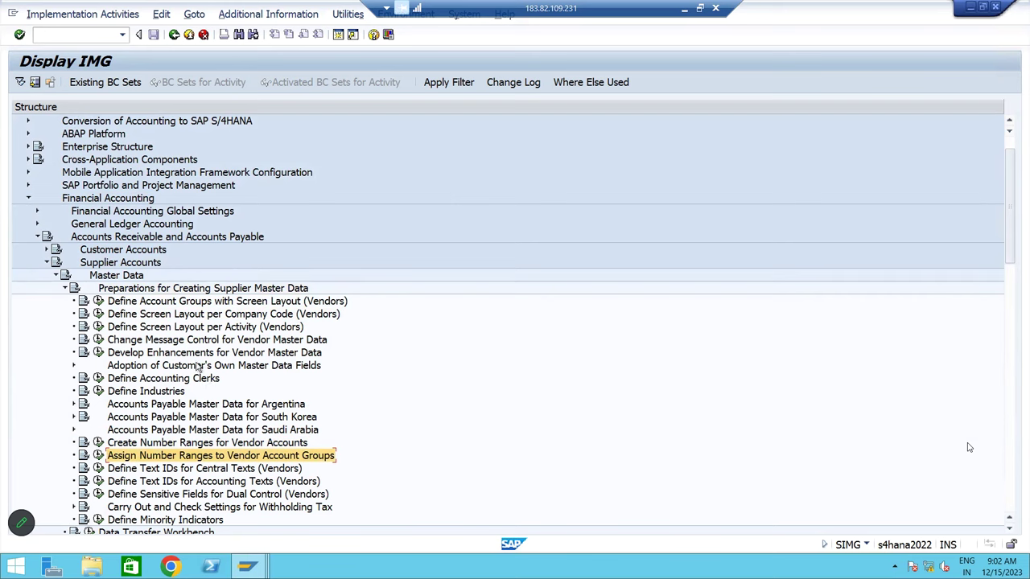
pyautogui.click(137, 302)
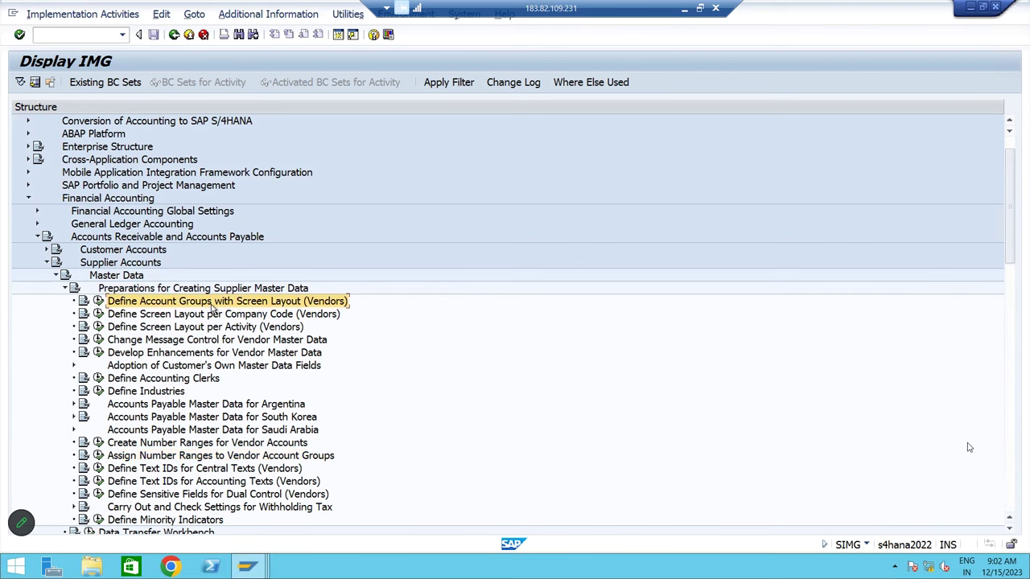
pyautogui.click(97, 302)
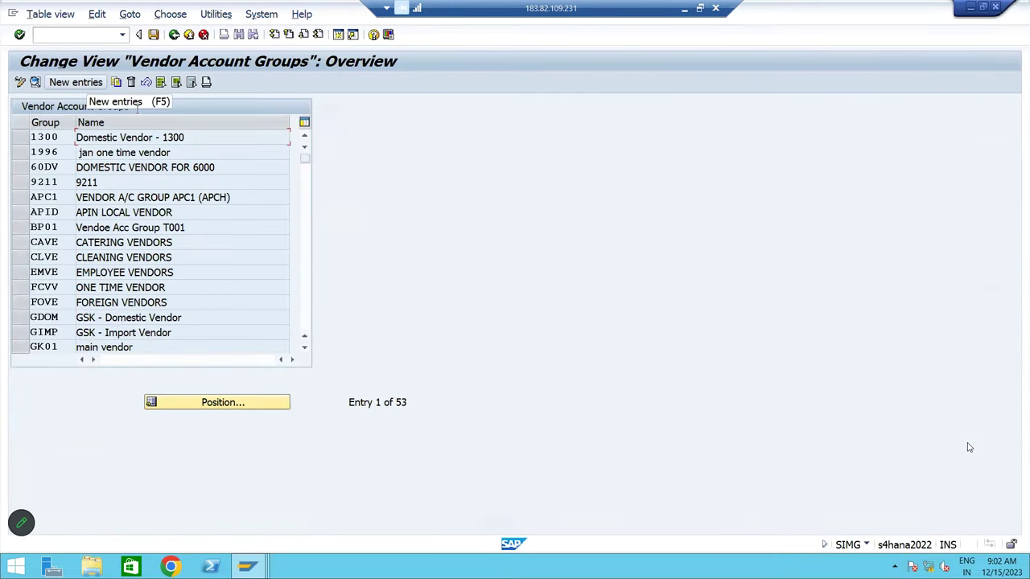
# Add a new vendor account group BMDV with the meaning "BM Domestic Vendors"
pyautogui.click(81, 83)
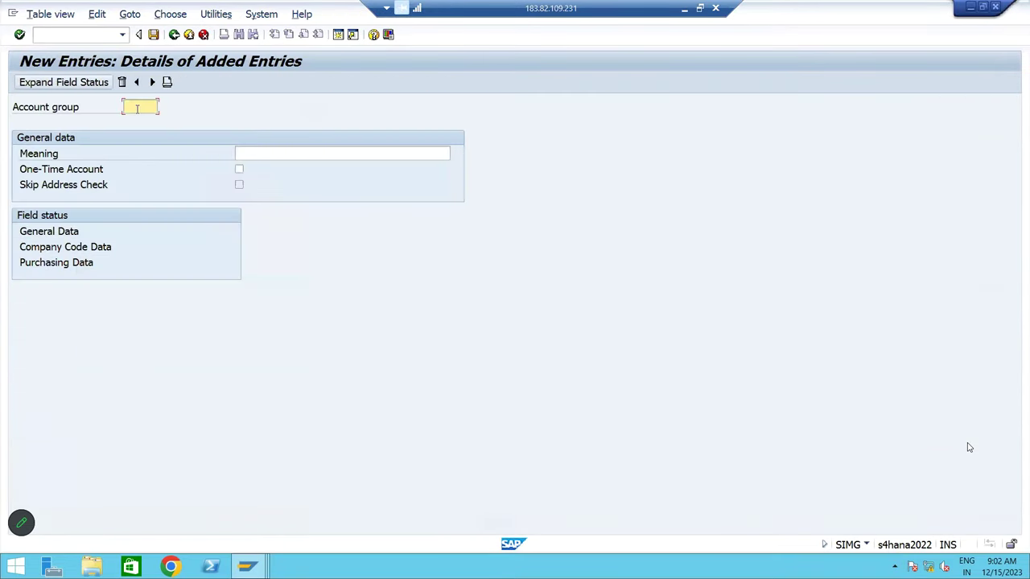
pyautogui.click(258, 153)
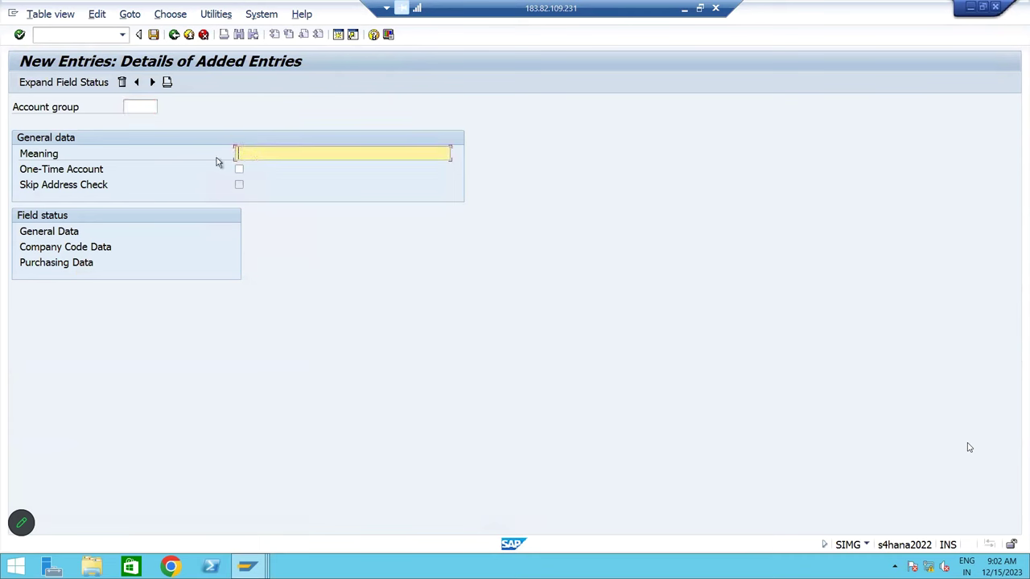
pyautogui.click(134, 105)
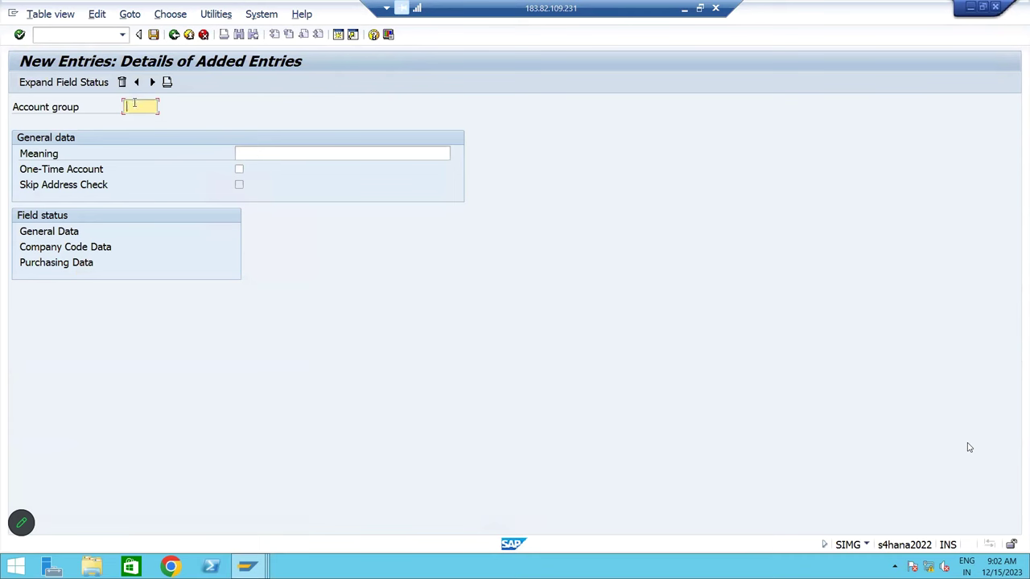
pyautogui.write('BMDV')
pyautogui.press('Tab')
pyautogui.write('BM ')
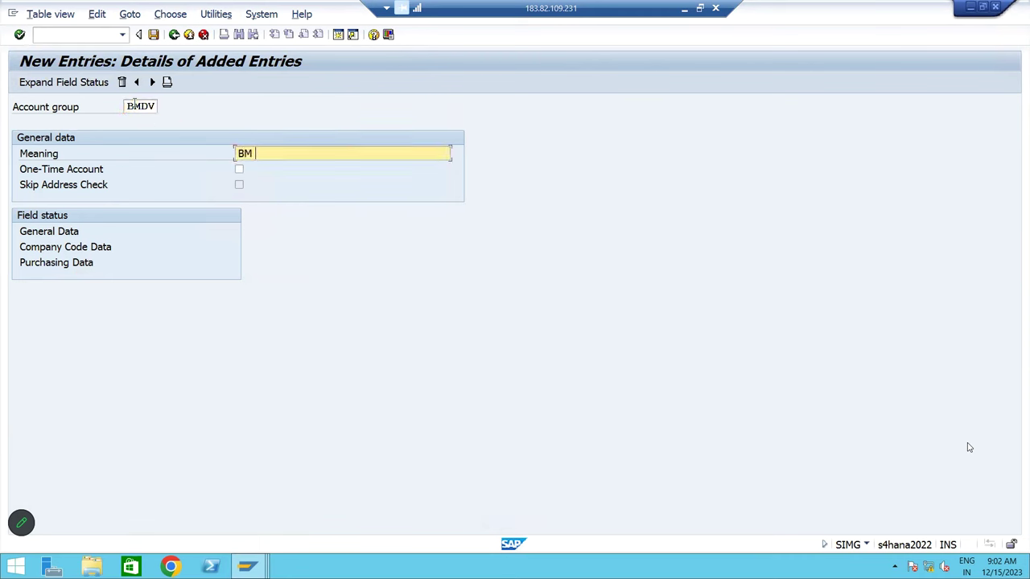
pyautogui.write('Domestic Vendors')
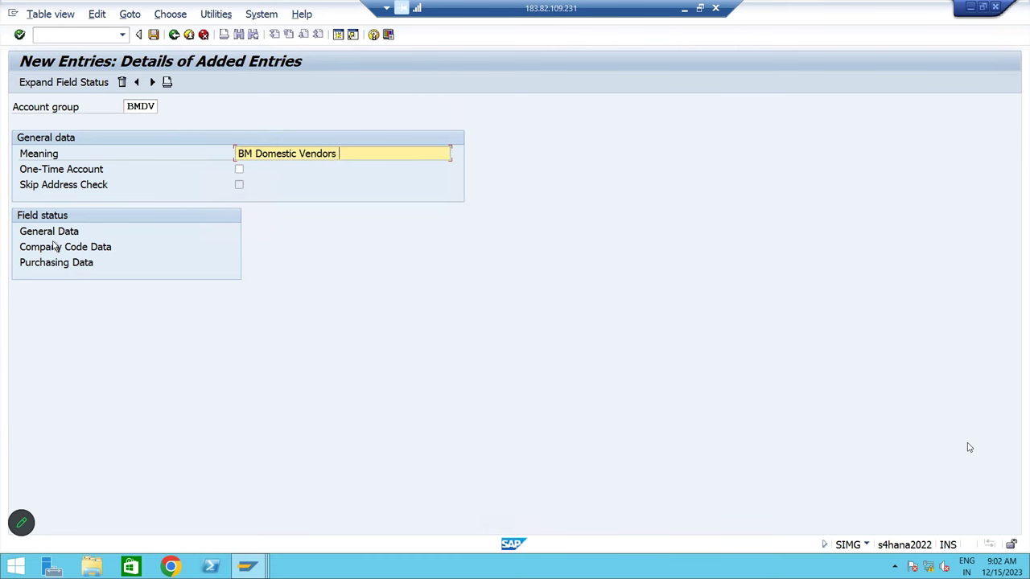
# Make Reconciliation account and Sort key required entries in the Account management field status of BMDV's company code data
pyautogui.doubleClick(79, 249)
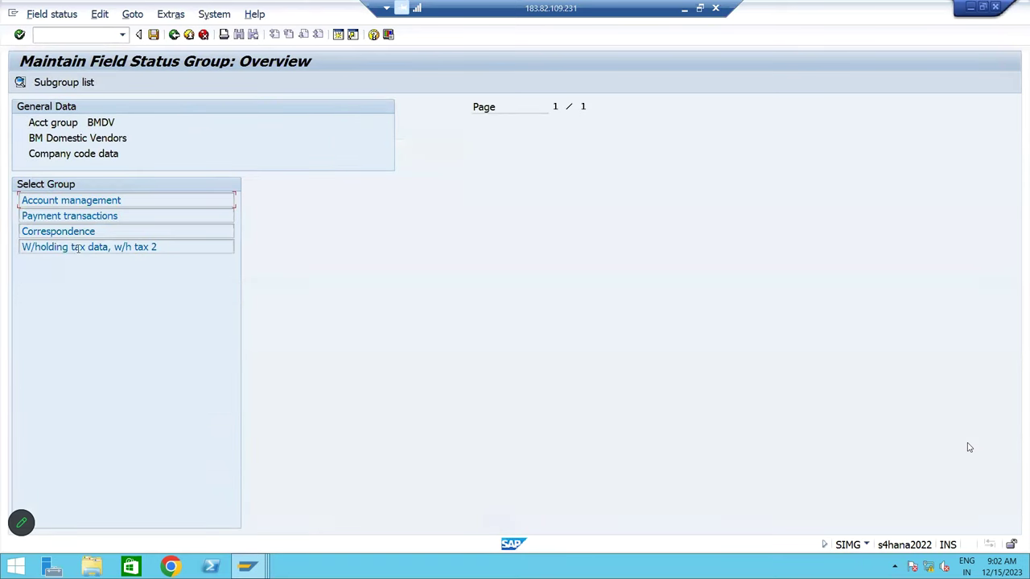
pyautogui.doubleClick(69, 200)
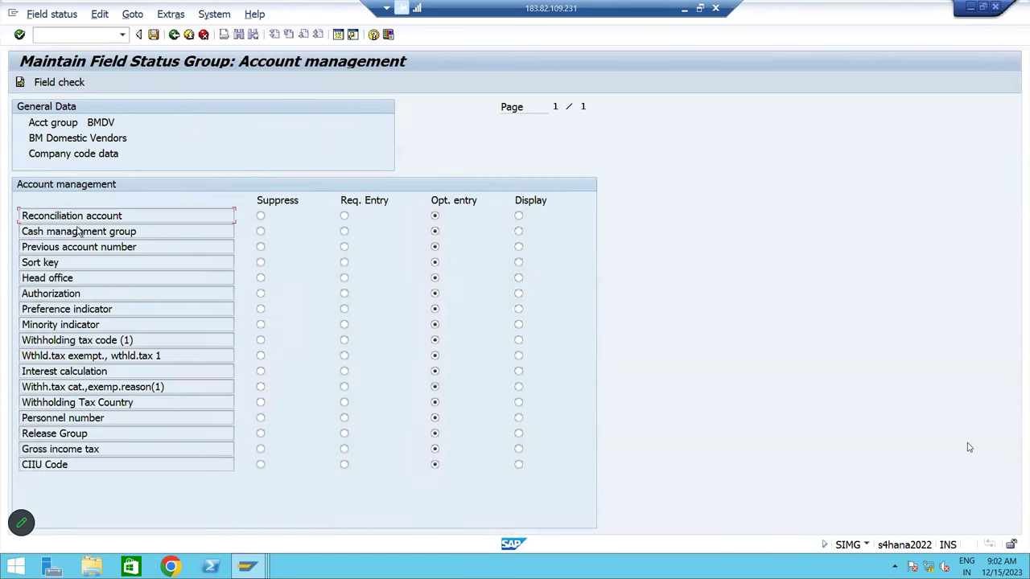
pyautogui.moveTo(135, 216); pyautogui.dragTo(5, 226)
pyautogui.moveTo(150, 235); pyautogui.dragTo(26, 245)
pyautogui.moveTo(151, 248); pyautogui.dragTo(10, 248)
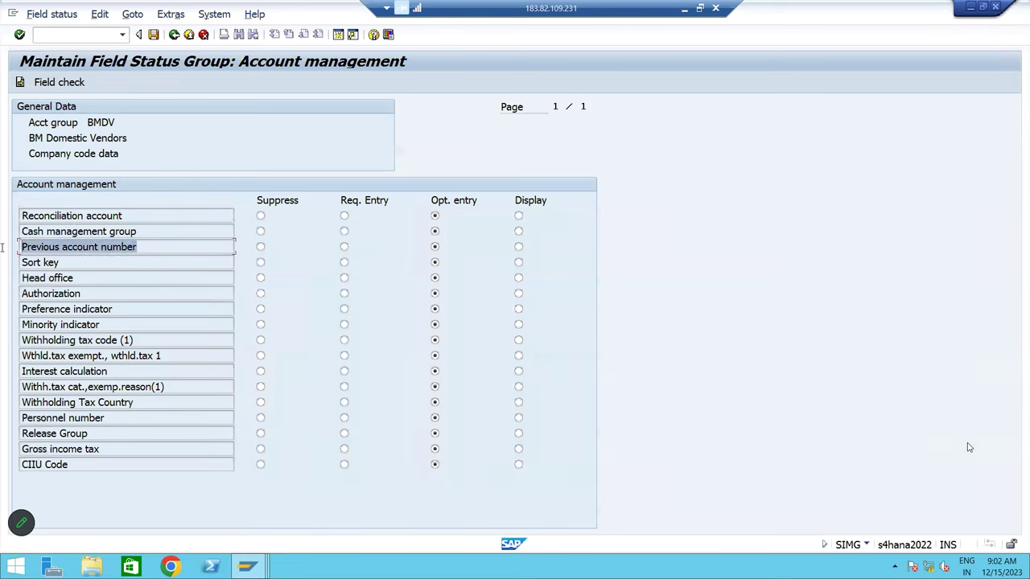
pyautogui.moveTo(65, 264); pyautogui.dragTo(3, 265)
pyautogui.moveTo(113, 278); pyautogui.dragTo(4, 284)
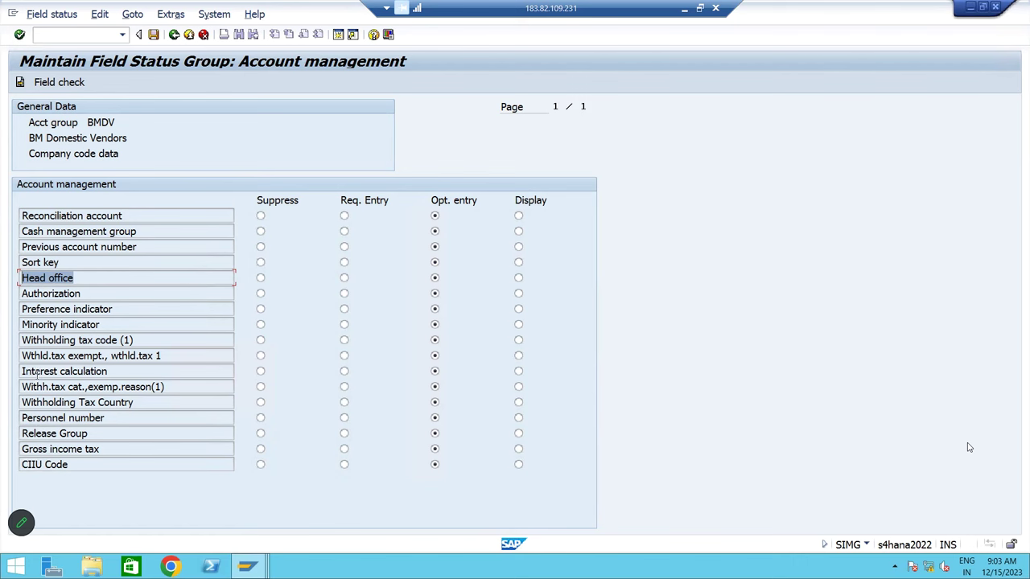
pyautogui.moveTo(136, 218); pyautogui.dragTo(2, 215)
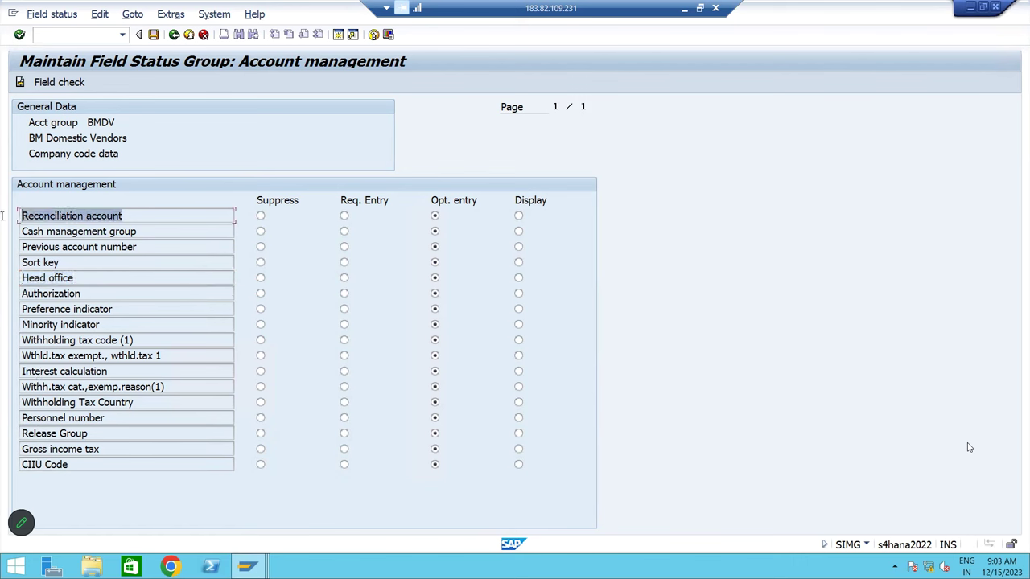
pyautogui.click(344, 218)
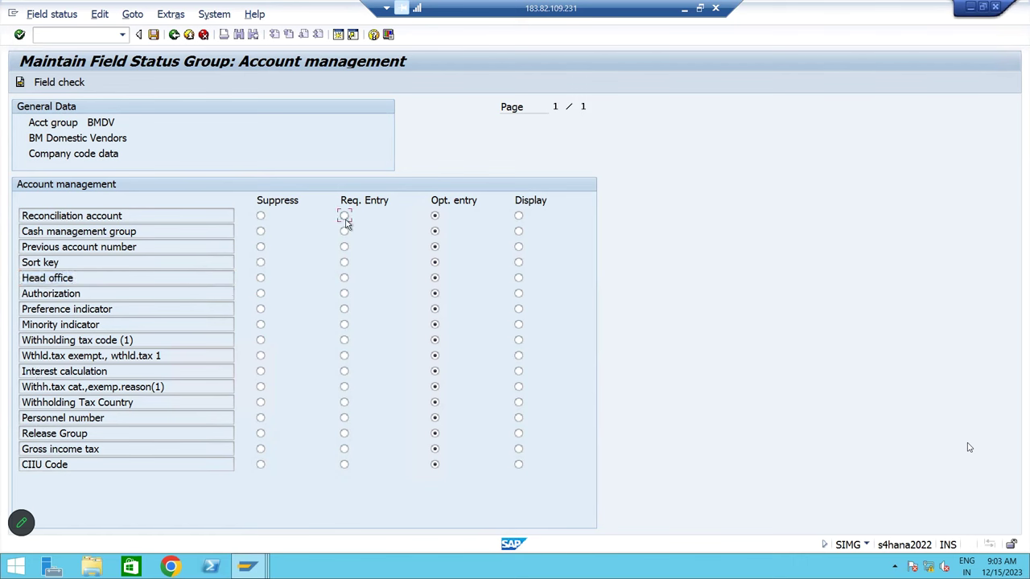
pyautogui.moveTo(90, 267); pyautogui.dragTo(3, 265)
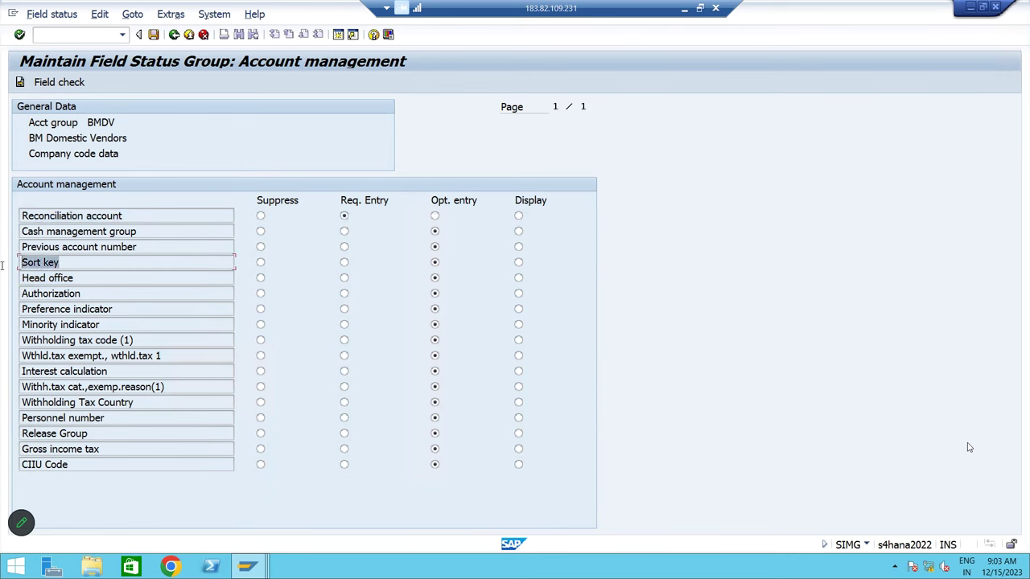
pyautogui.click(345, 264)
pyautogui.click(174, 34)
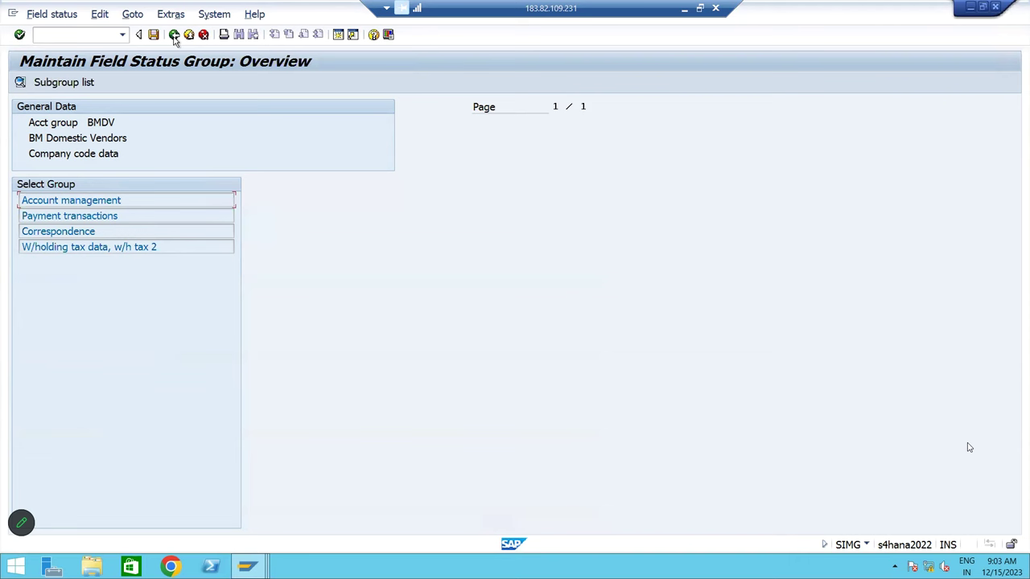
# Make Terms of payment a required entry in BMDV's Payment transactions field status and return to the account group details
pyautogui.doubleClick(85, 216)
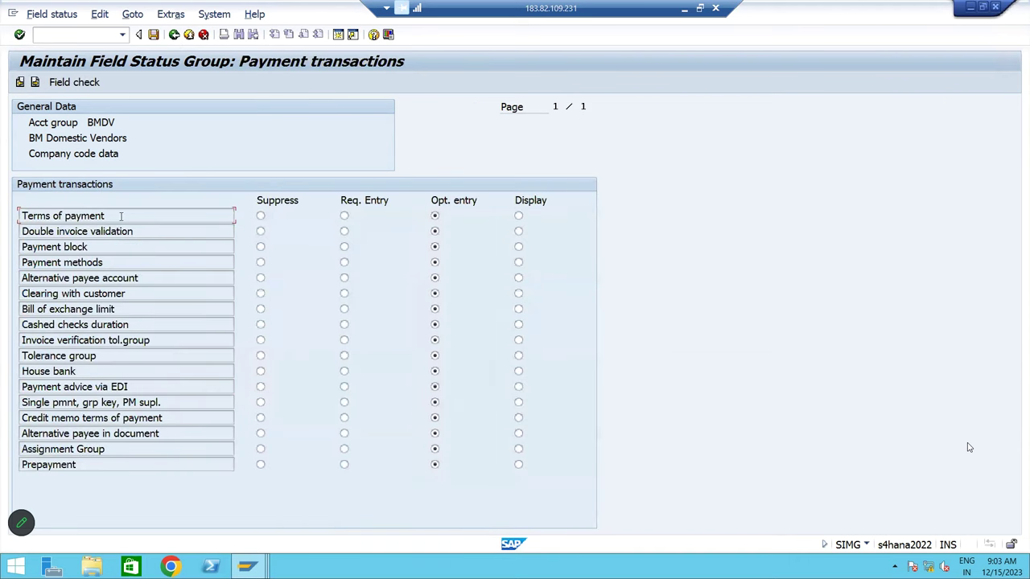
pyautogui.moveTo(121, 216); pyautogui.dragTo(22, 216)
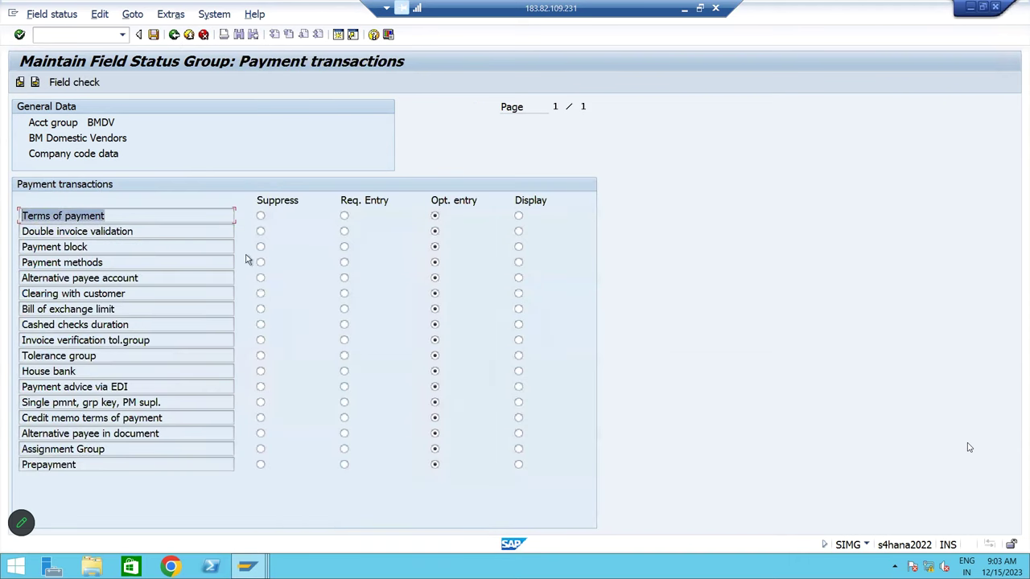
pyautogui.click(344, 216)
pyautogui.click(174, 34)
pyautogui.click(174, 35)
# Review the Address fields in BMDV's general data field status and save the account group with its customizing request
pyautogui.doubleClick(67, 233)
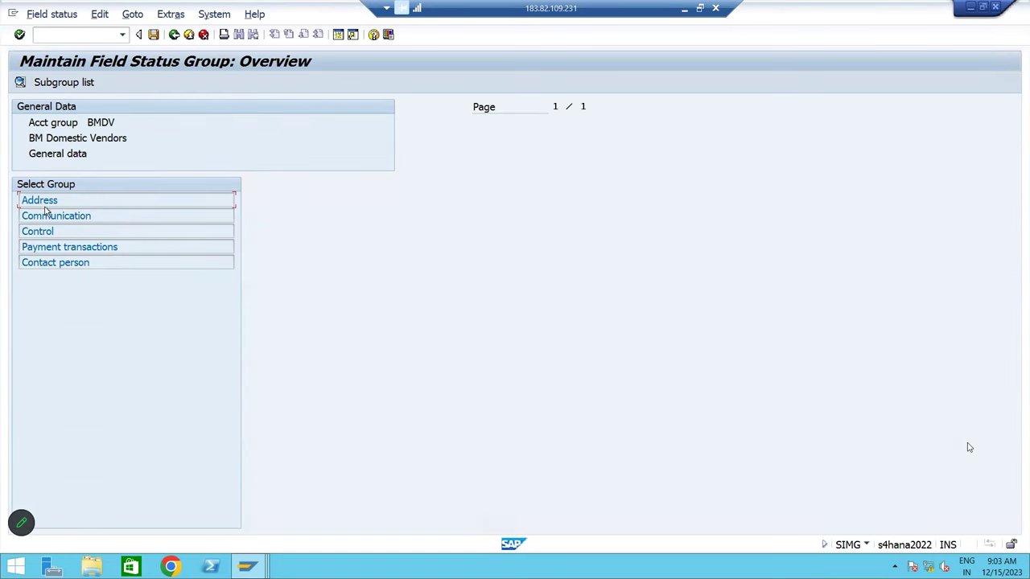
pyautogui.doubleClick(59, 204)
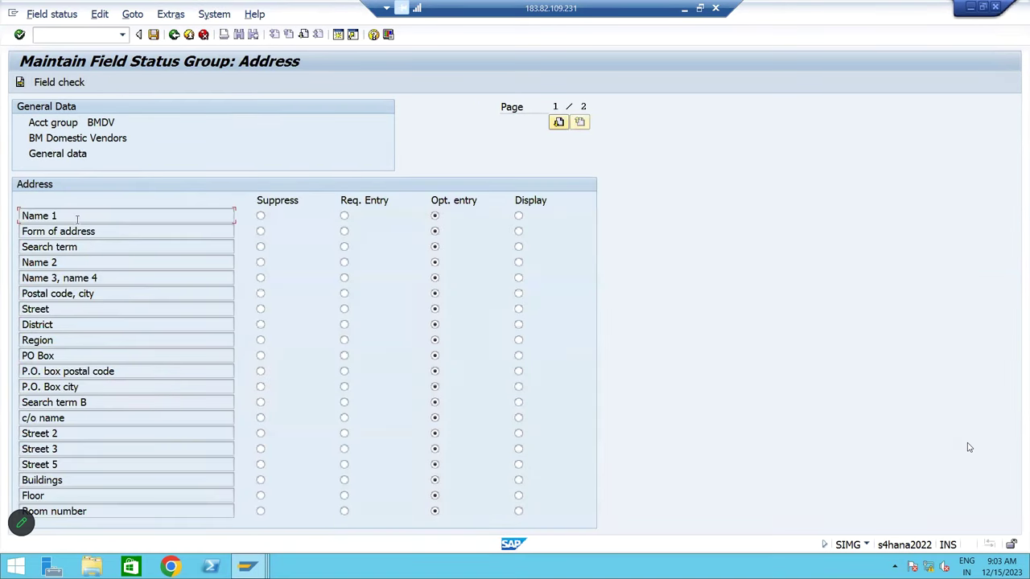
pyautogui.moveTo(60, 215); pyautogui.dragTo(4, 221)
pyautogui.moveTo(95, 231); pyautogui.dragTo(8, 270)
pyautogui.moveTo(53, 340); pyautogui.dragTo(20, 342)
pyautogui.moveTo(79, 387); pyautogui.dragTo(19, 388)
pyautogui.moveTo(58, 434); pyautogui.dragTo(19, 435)
pyautogui.click(153, 34)
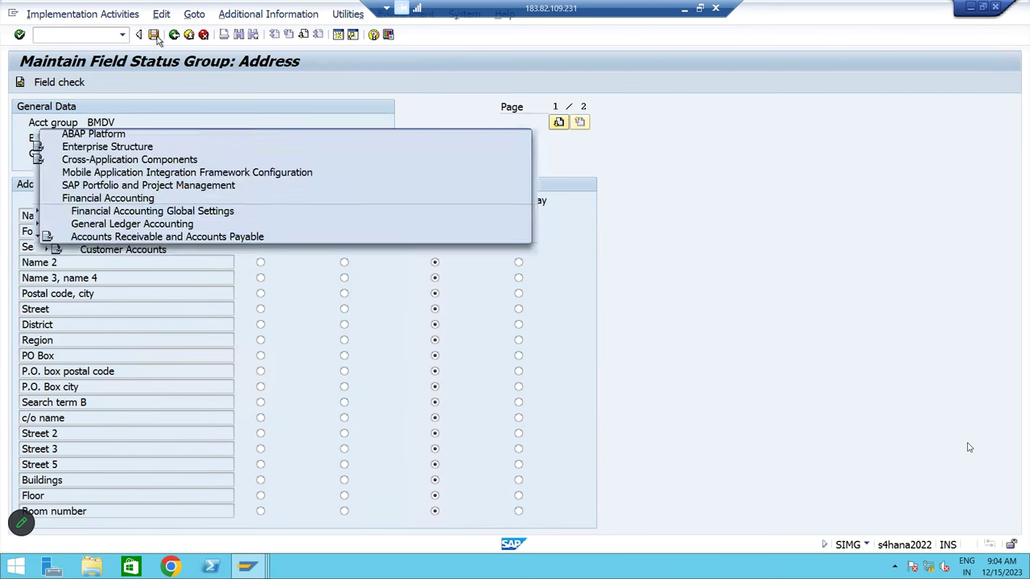
pyautogui.click(352, 234)
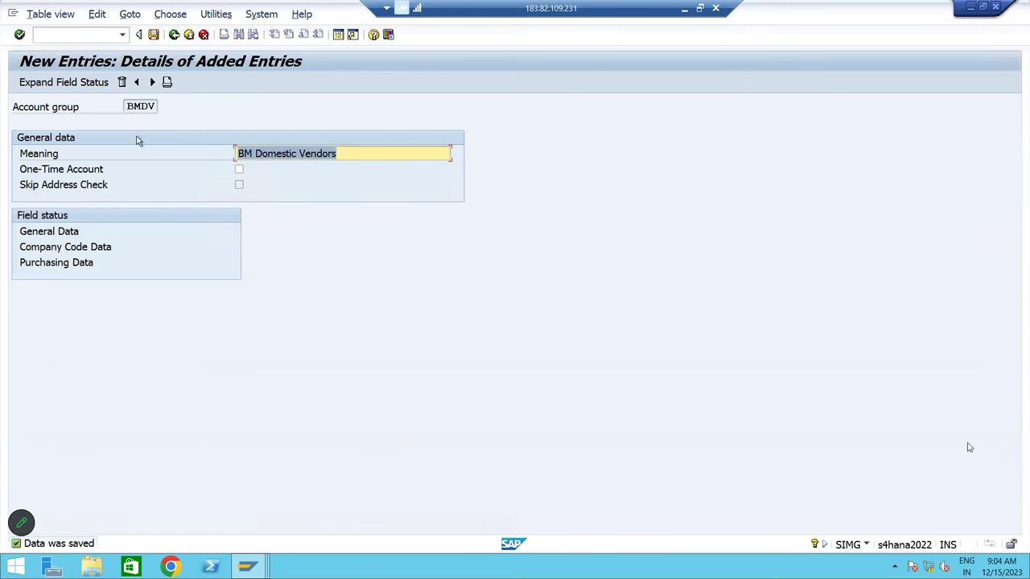
# Add another vendor account group BMFV with the meaning "BM foreign Vendors"
pyautogui.click(153, 84)
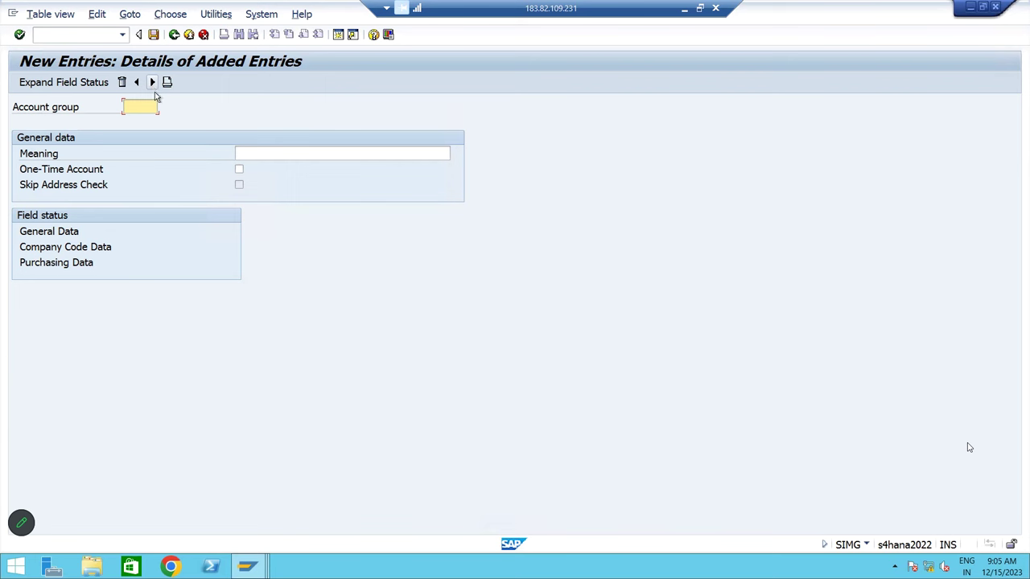
pyautogui.click(139, 107)
pyautogui.write('BMFV')
pyautogui.press('Tab')
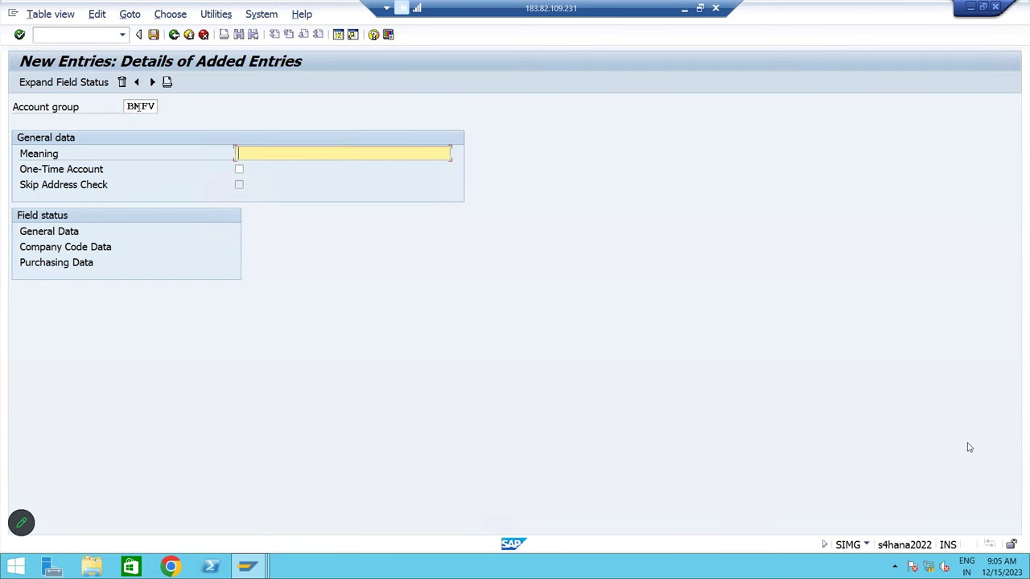
pyautogui.write('BM foreign Vendors')
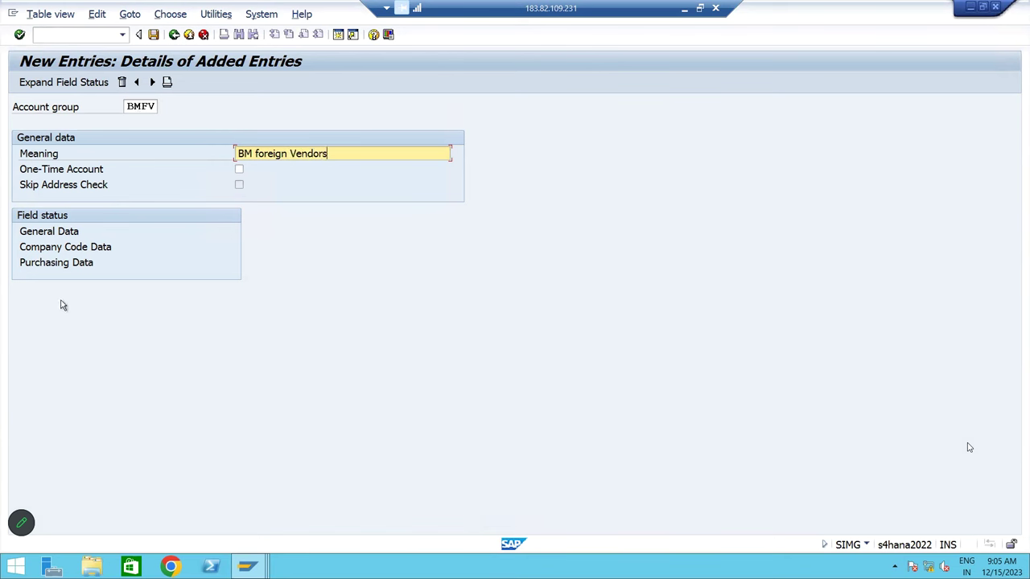
# Make Reconciliation account and Sort key required entries in the Account management field status of BMFV's company code data
pyautogui.click(75, 250)
pyautogui.doubleClick(74, 249)
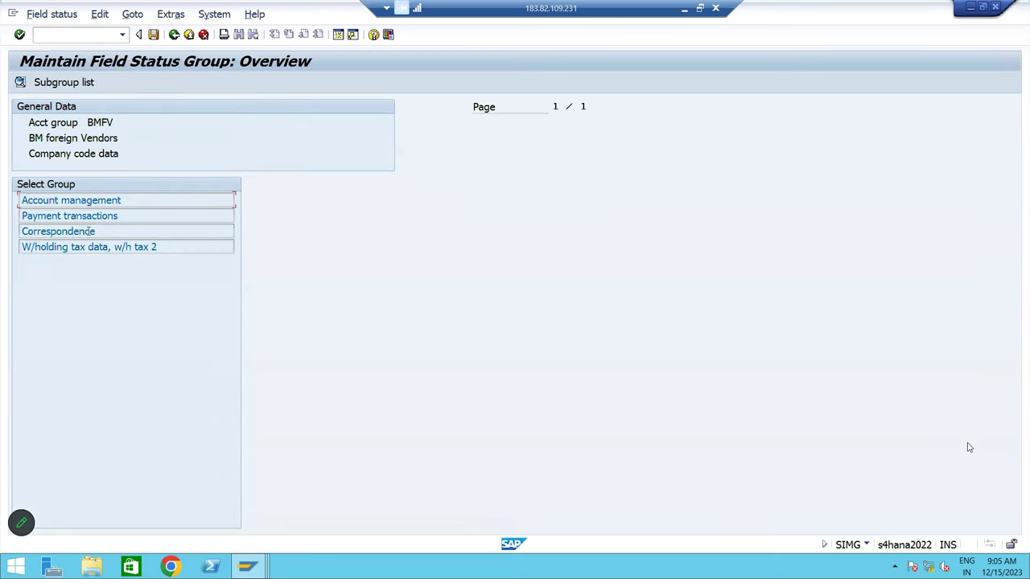
pyautogui.doubleClick(72, 202)
pyautogui.click(344, 215)
pyautogui.click(39, 262)
pyautogui.click(344, 264)
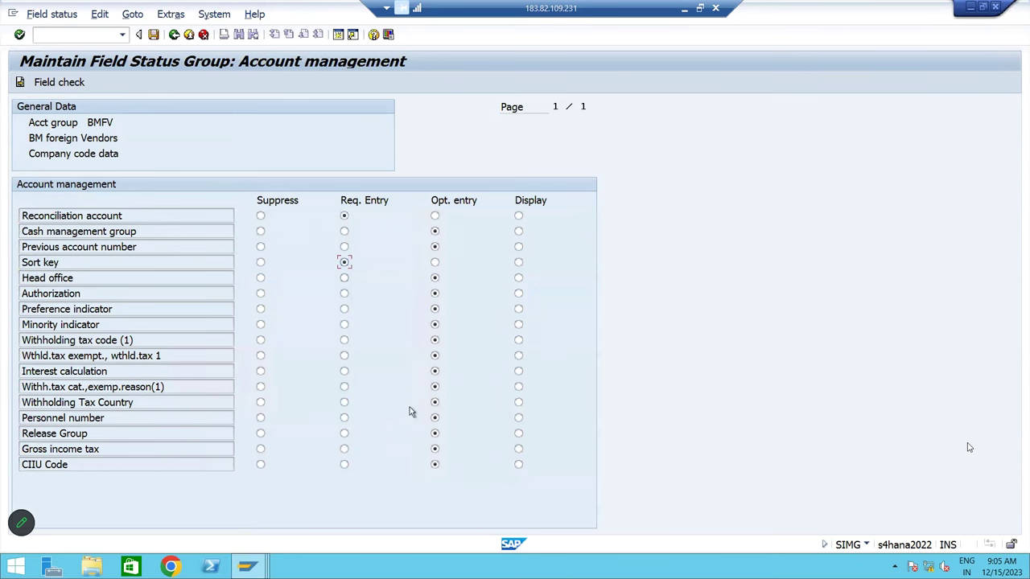
pyautogui.click(174, 35)
# Make Terms of payment a required entry in BMFV's Payment transactions field status and save the account group
pyautogui.doubleClick(114, 216)
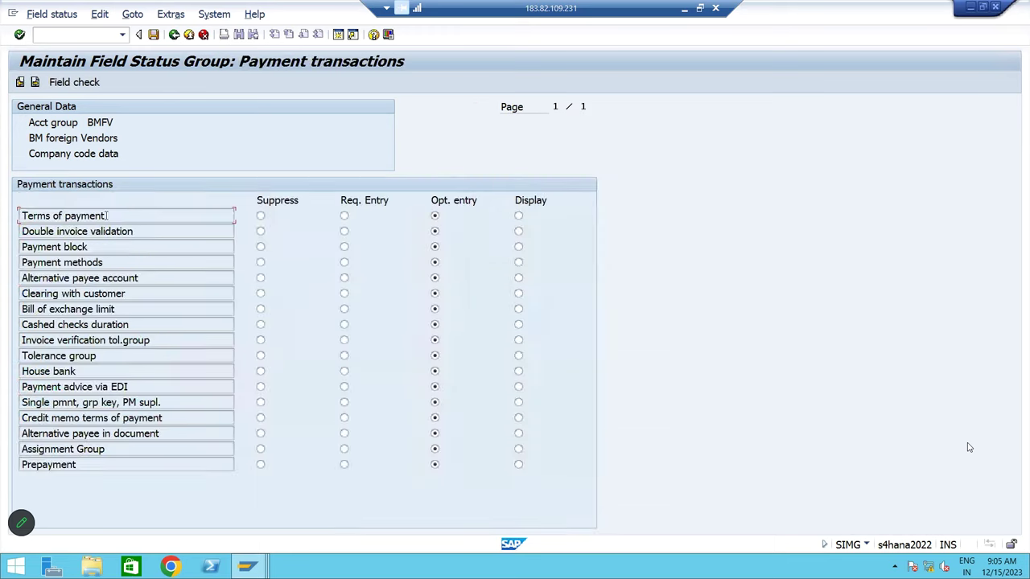
pyautogui.click(344, 217)
pyautogui.click(153, 34)
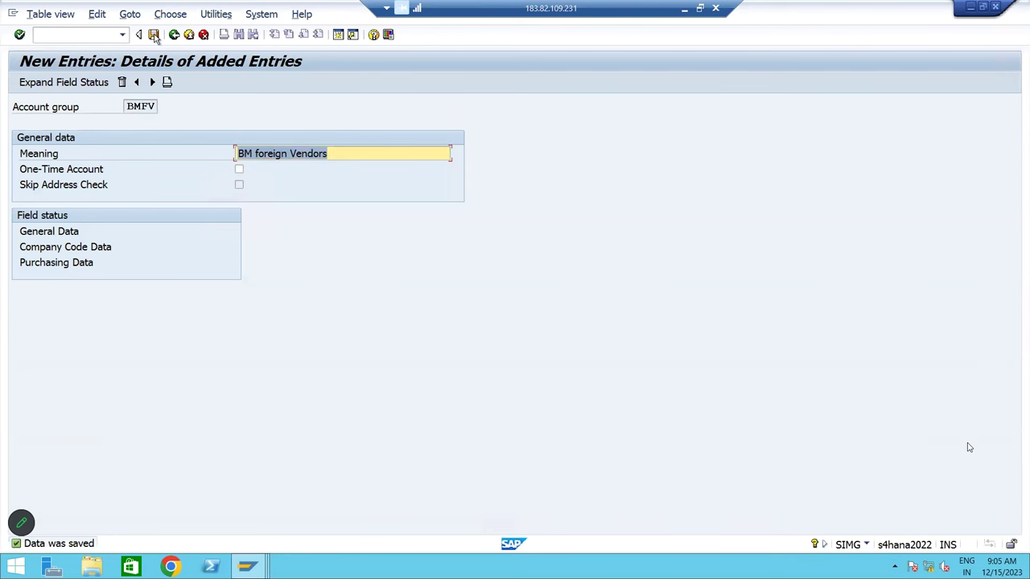
# Add another vendor account group BMIV with the meaning "BM Inventory Vendors"
pyautogui.click(153, 82)
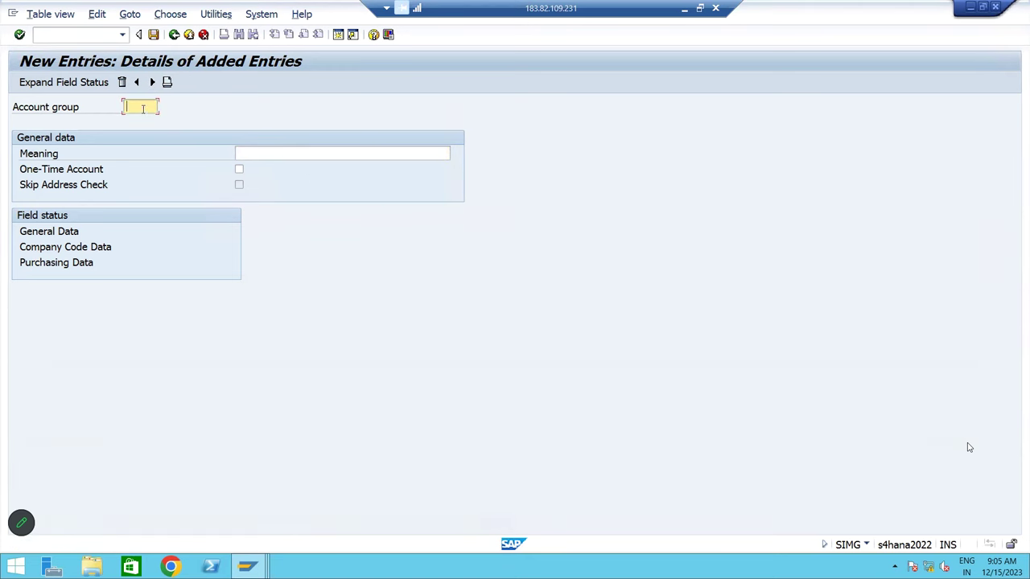
pyautogui.write('BMFV')
pyautogui.press('Tab')
pyautogui.write('BM ')
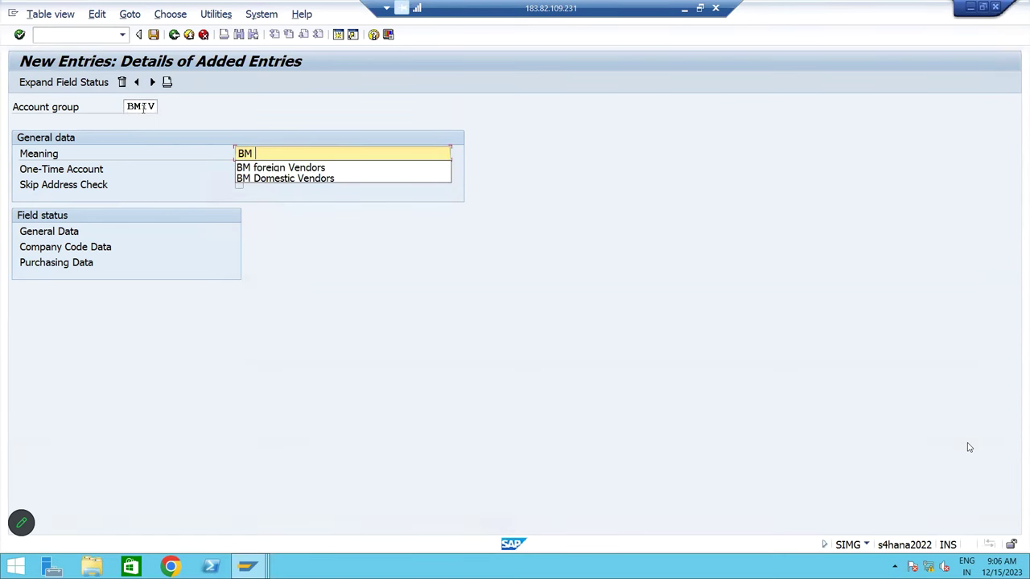
pyautogui.write('Inve')
pyautogui.press('BackSpace')
pyautogui.press('BackSpace')
pyautogui.write('ventory Vendors')
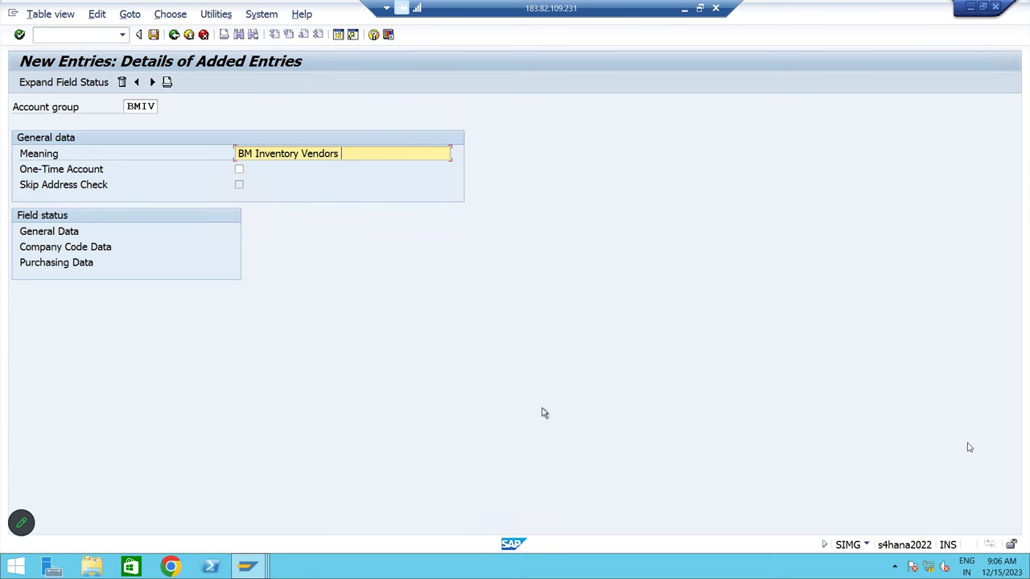
# Make Reconciliation account and Sort key required entries in the Account management field status of BMIV's company code data
pyautogui.doubleClick(60, 247)
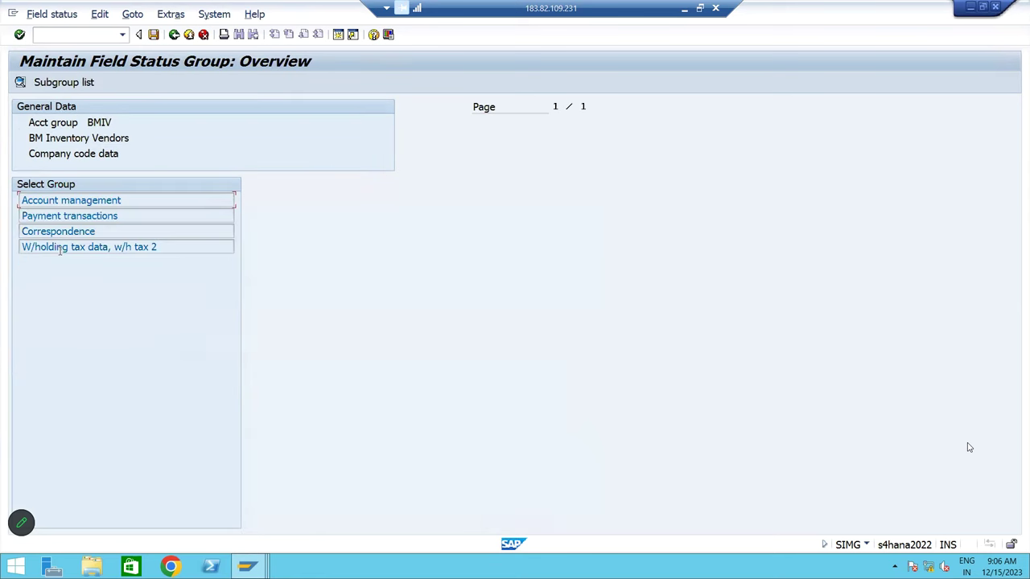
pyautogui.doubleClick(84, 202)
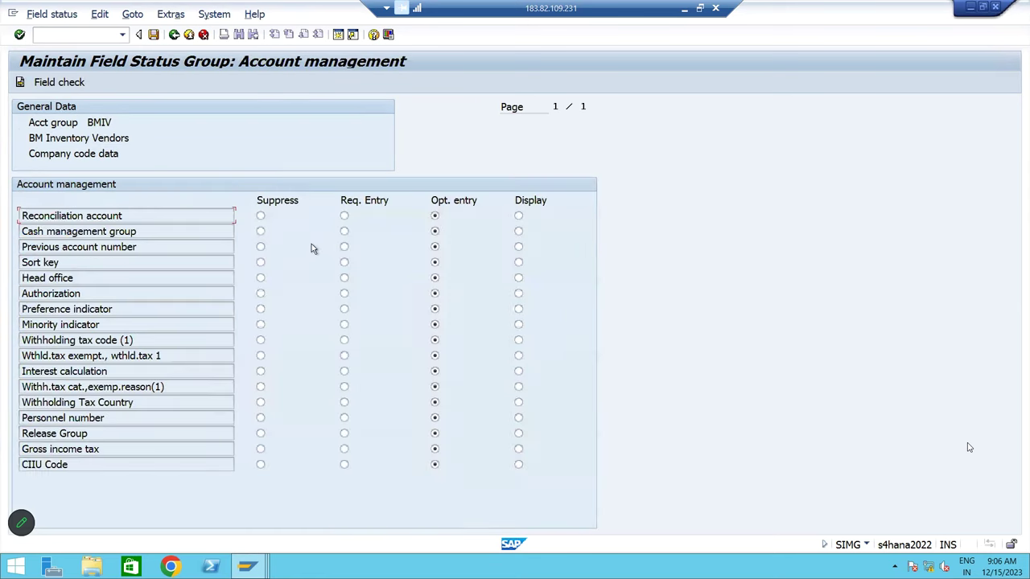
pyautogui.click(344, 216)
pyautogui.click(344, 263)
pyautogui.click(176, 35)
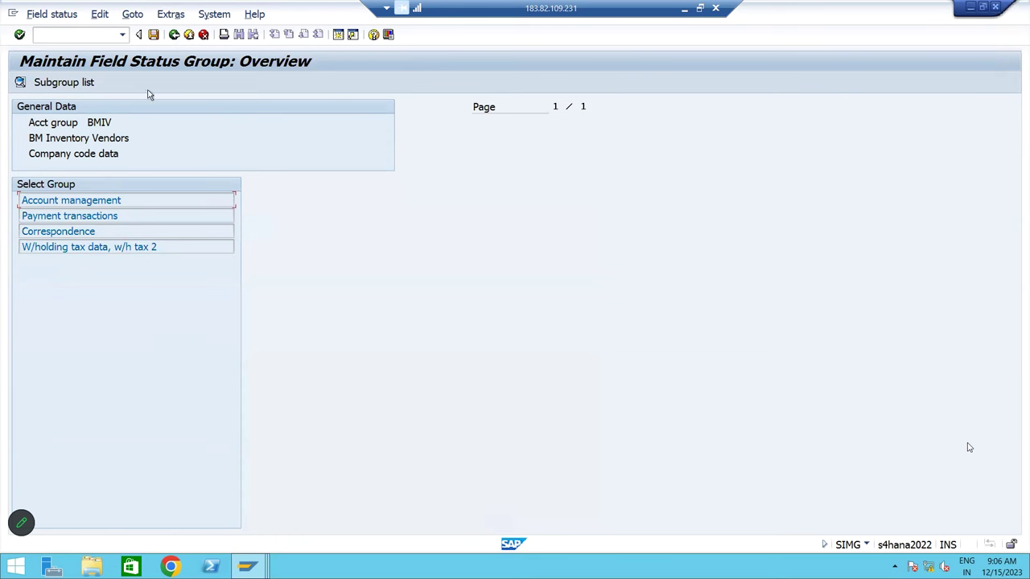
# Make Terms of payment a required entry in BMIV's Payment transactions field status and save the account group
pyautogui.doubleClick(117, 216)
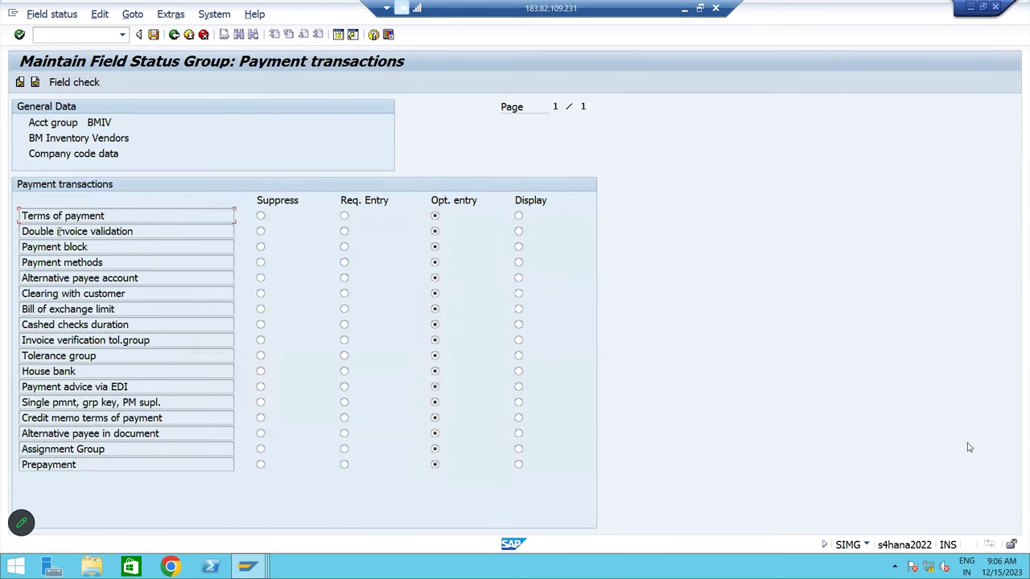
pyautogui.click(344, 216)
pyautogui.click(153, 35)
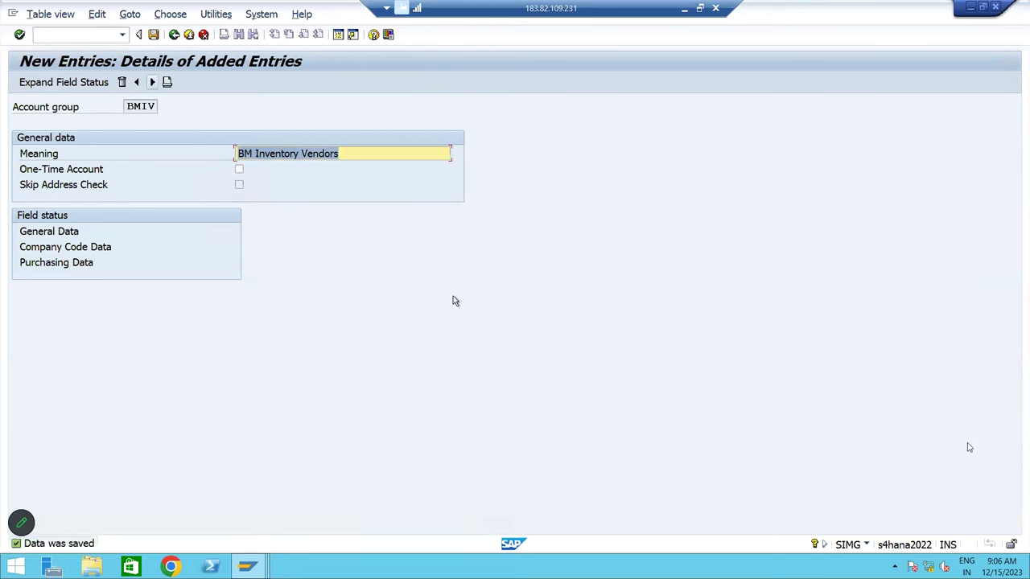
# Add another vendor account group BMSV with the meaning "BM Service Vendors"
pyautogui.click(152, 82)
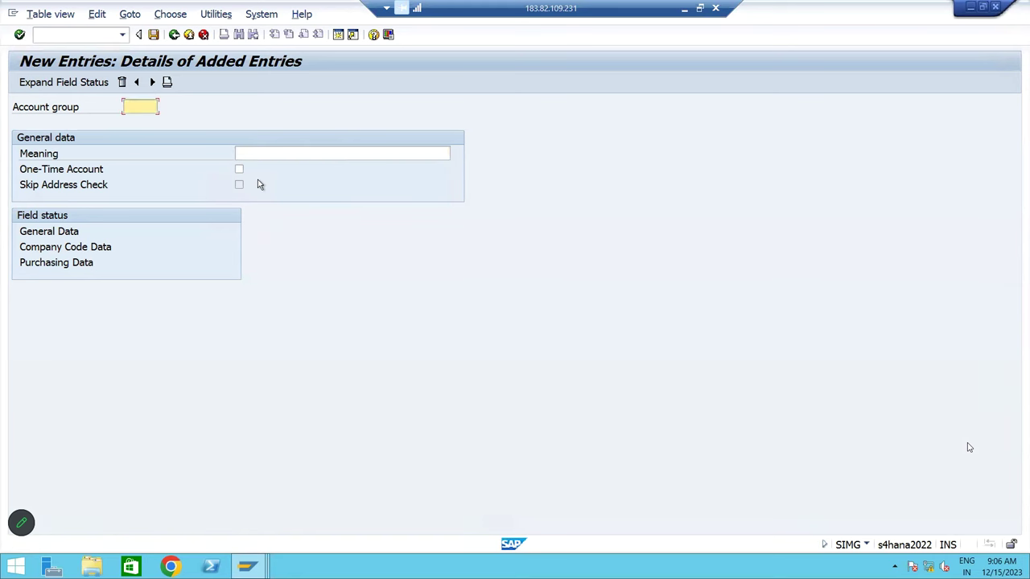
pyautogui.write('BM')
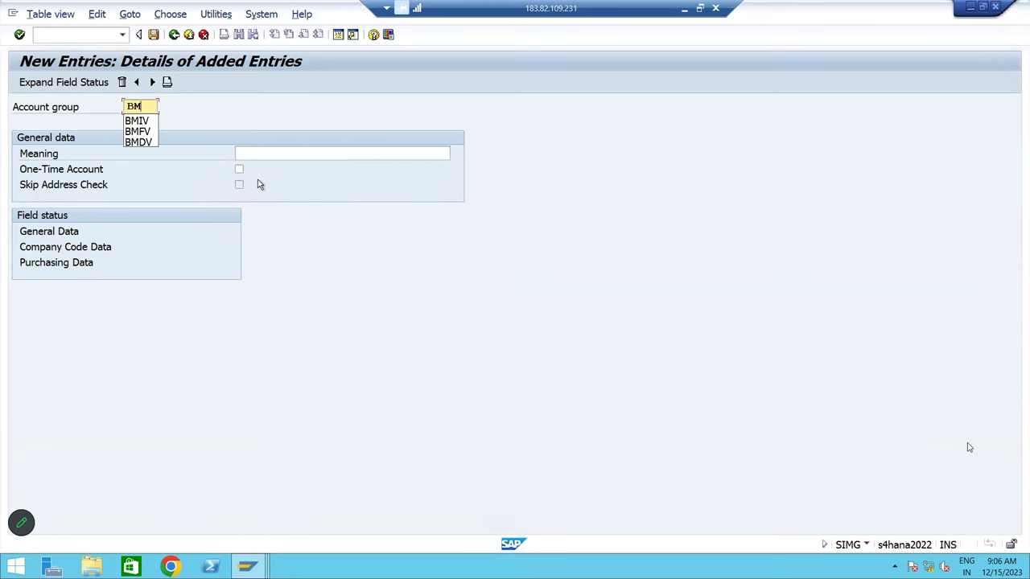
pyautogui.write('SV')
pyautogui.press('Tab')
pyautogui.write('BM V')
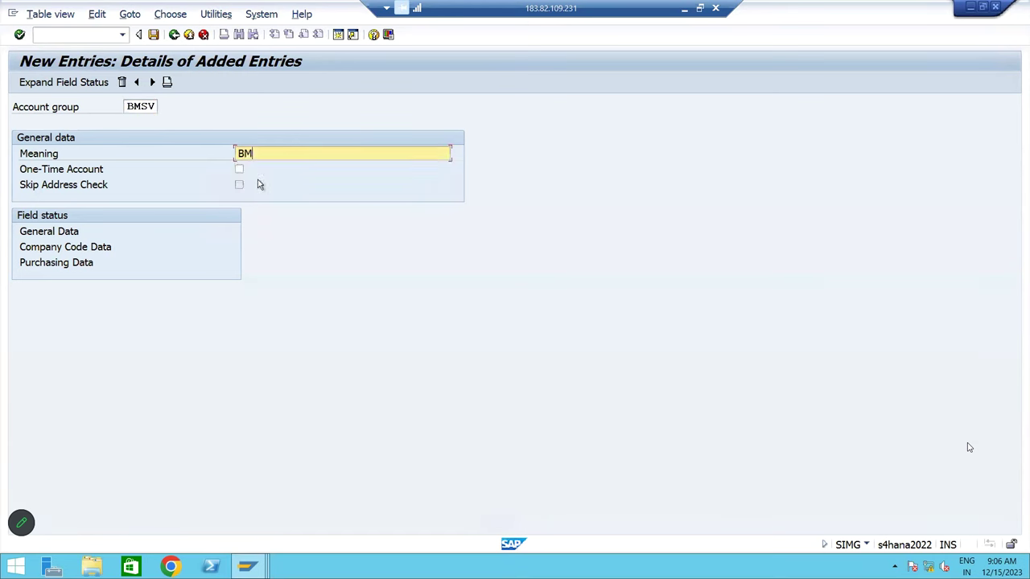
pyautogui.press('BackSpace')
pyautogui.write('sErvice Vendors')
# Make Reconciliation account and Sort key required entries in the Account management field status of BMSV's company code data
pyautogui.doubleClick(57, 249)
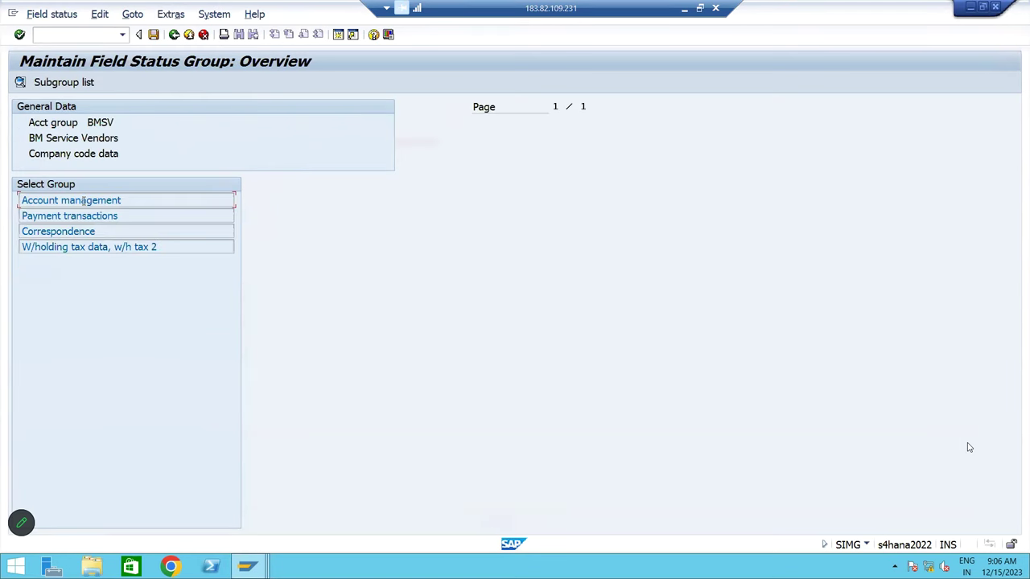
pyautogui.doubleClick(84, 201)
pyautogui.click(343, 216)
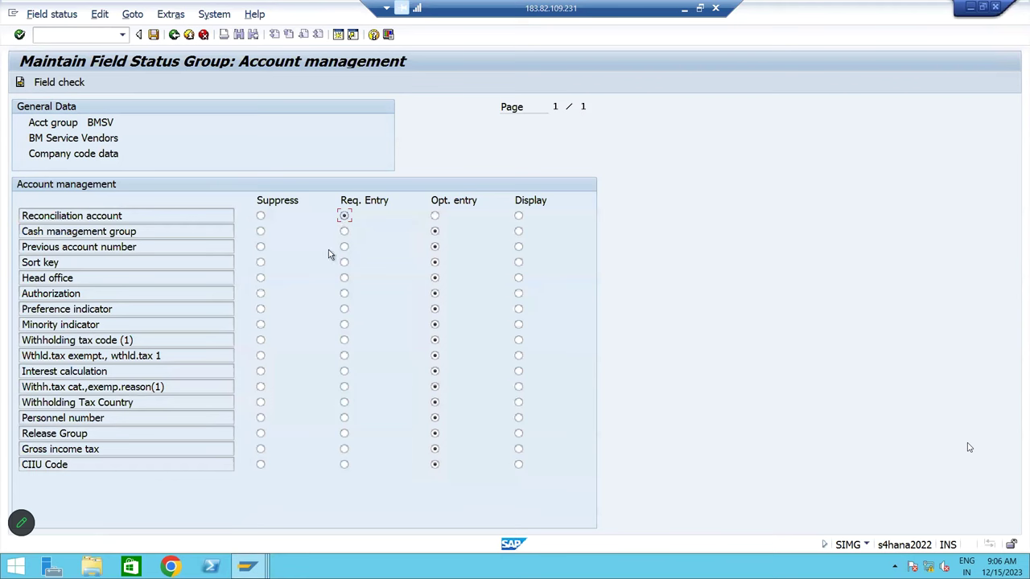
pyautogui.moveTo(59, 262); pyautogui.dragTo(10, 267)
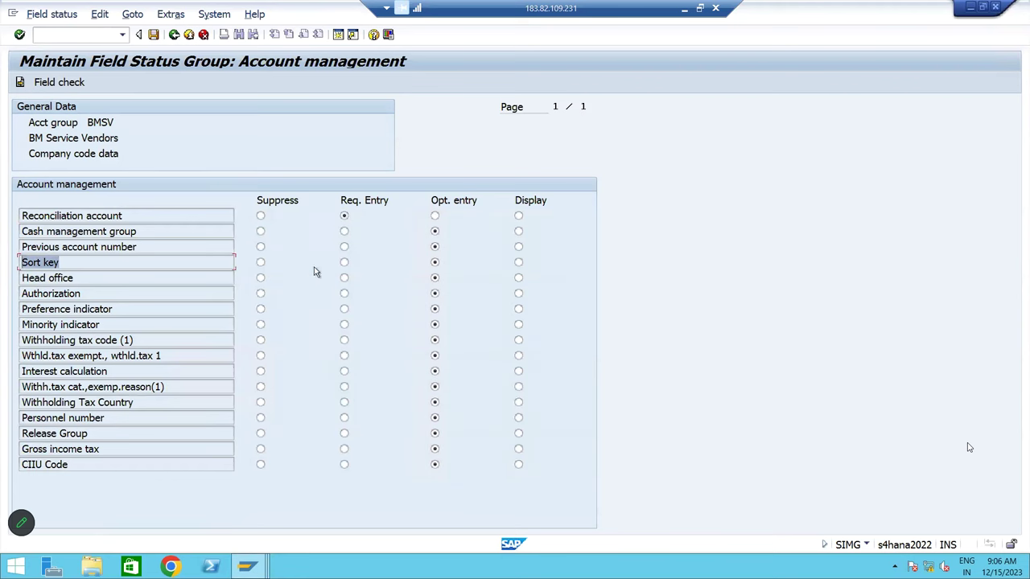
pyautogui.click(343, 262)
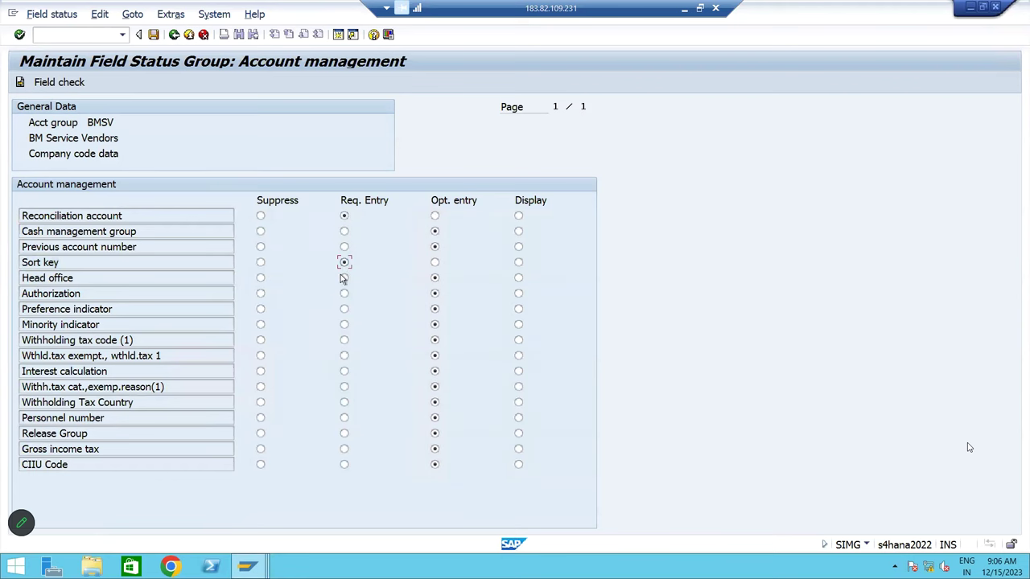
pyautogui.click(179, 37)
# Make Terms of payment a required entry in BMSV's Payment transactions field status and save the account group
pyautogui.doubleClick(45, 216)
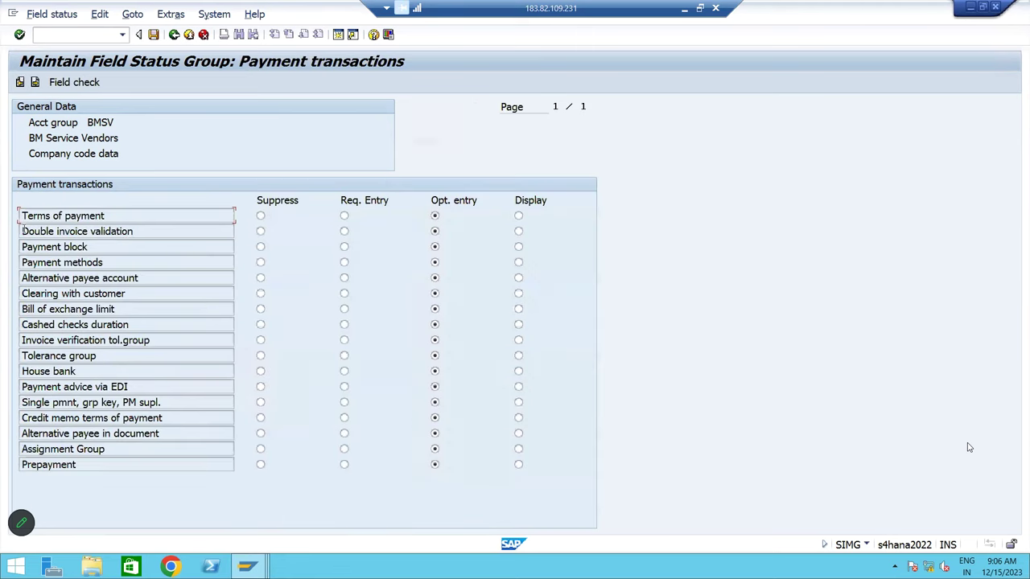
pyautogui.click(344, 216)
pyautogui.click(153, 35)
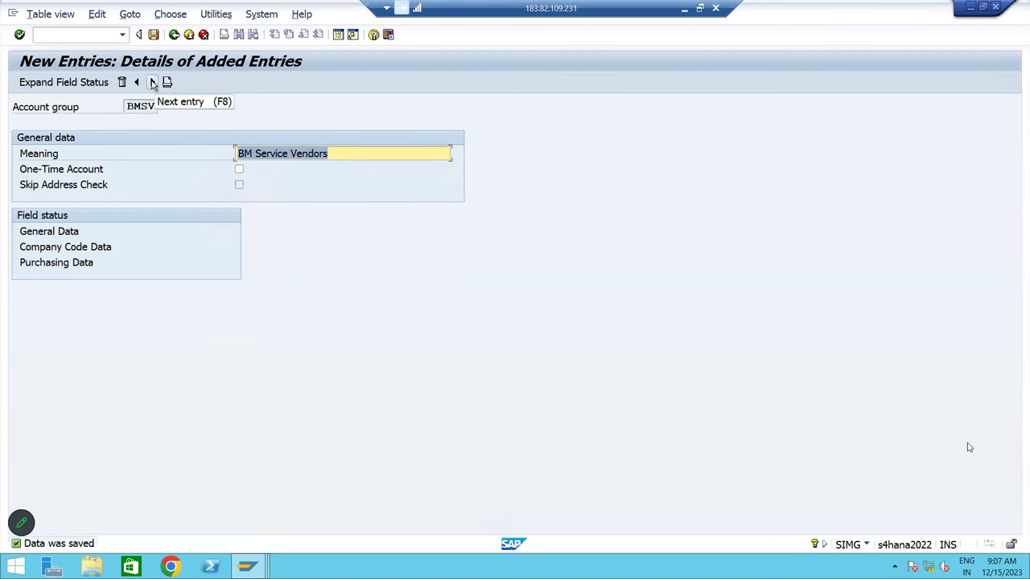
# Add another vendor account group BMOV with the meaning "BM One time Vendors"
pyautogui.click(153, 83)
pyautogui.write('bm')
pyautogui.press('BackSpace')
pyautogui.press('BackSpace')
pyautogui.write('BMO')
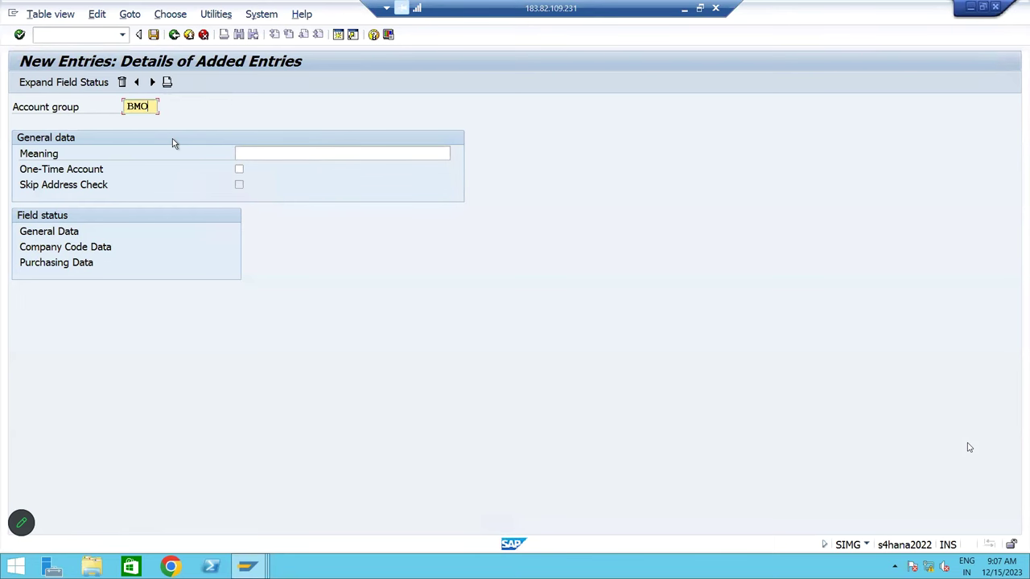
pyautogui.write('V')
pyautogui.press('Tab')
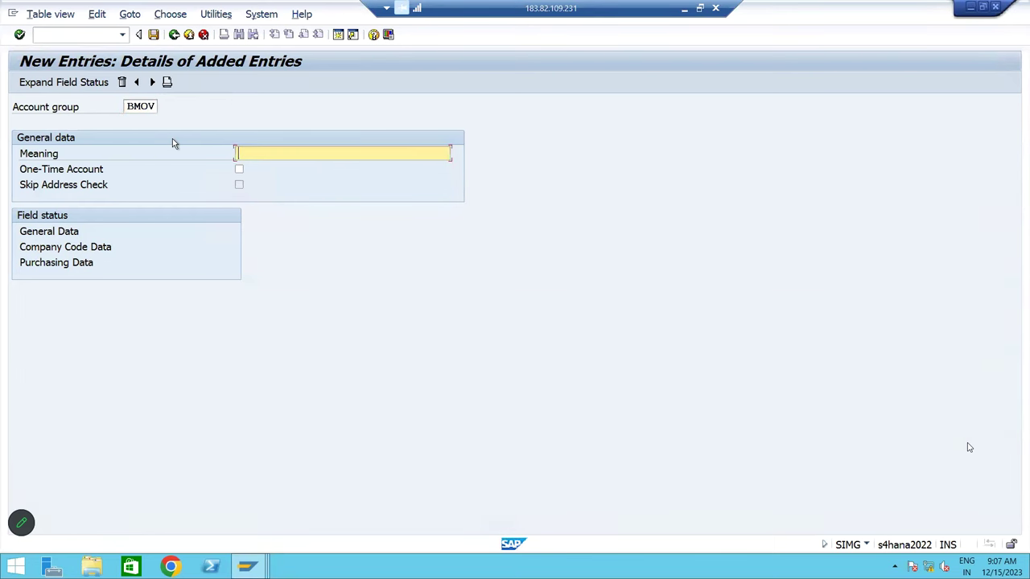
pyautogui.write('BM One time Vendor')
pyautogui.press('BackSpace')
pyautogui.press('BackSpace')
pyautogui.press('BackSpace')
pyautogui.write('dors')
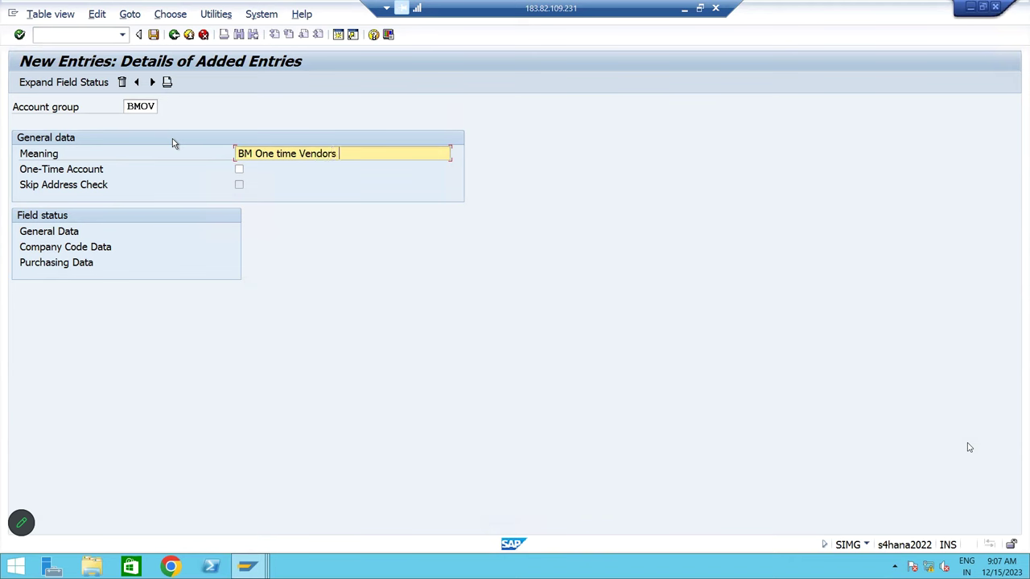